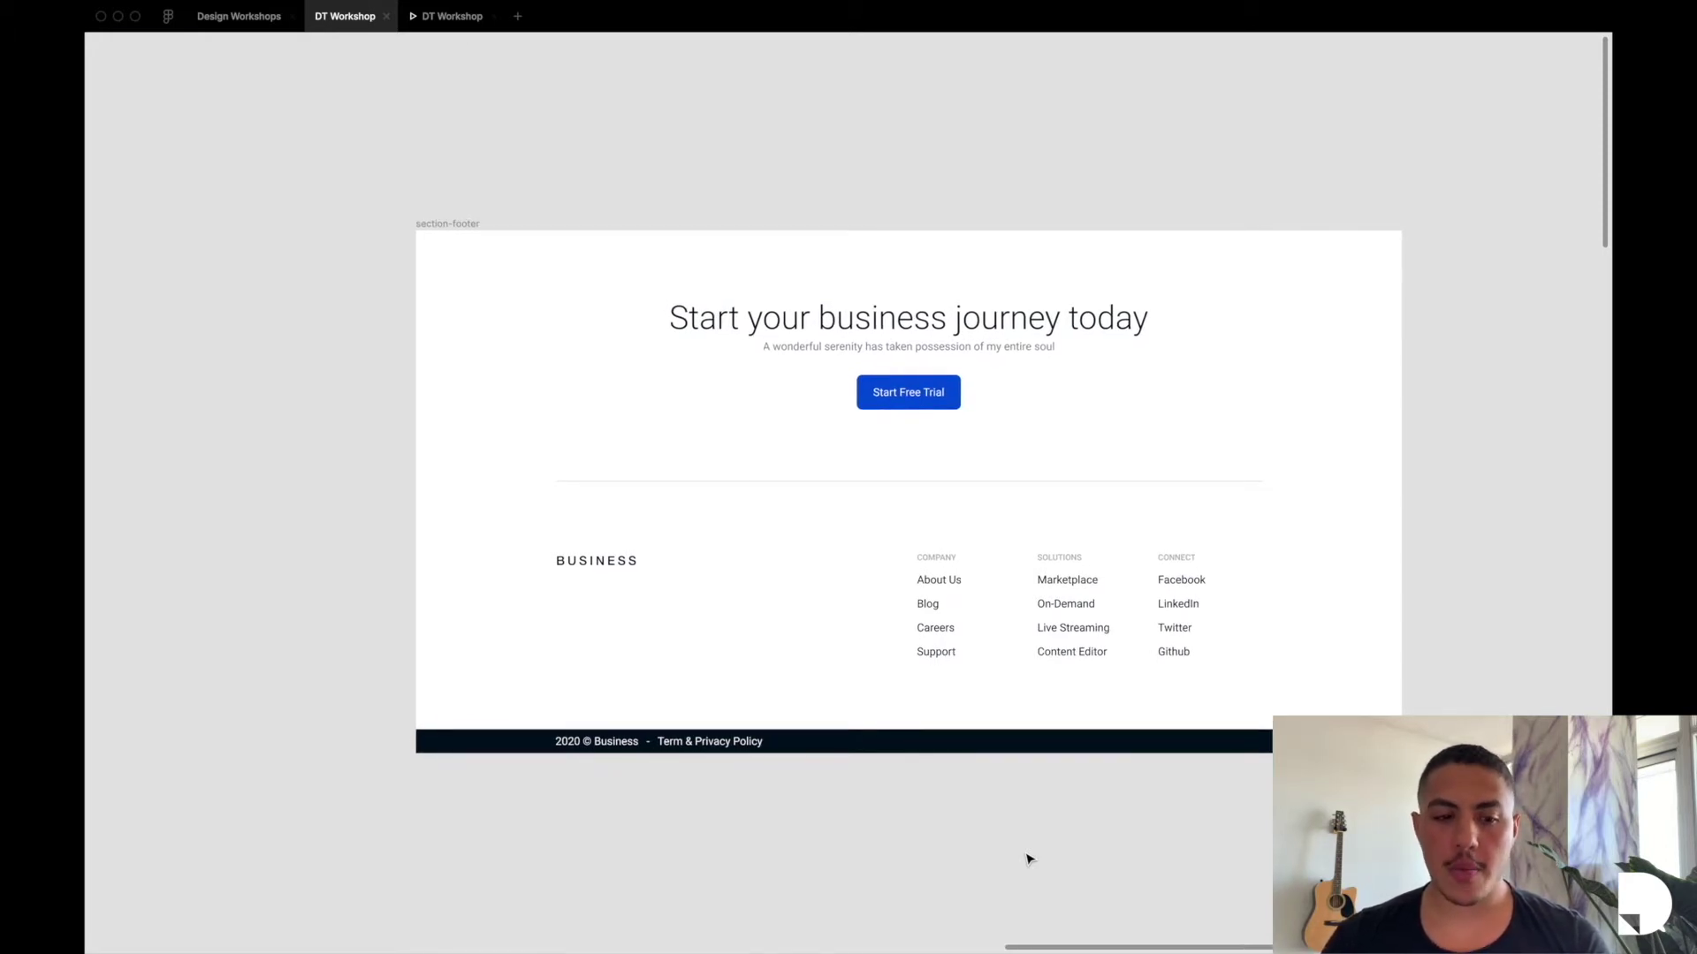
# Restore the hidden editor UI and select the section-footer frame in Layers.
pyautogui.hotkey('ctrl', '\\')
pyautogui.click(181, 355)
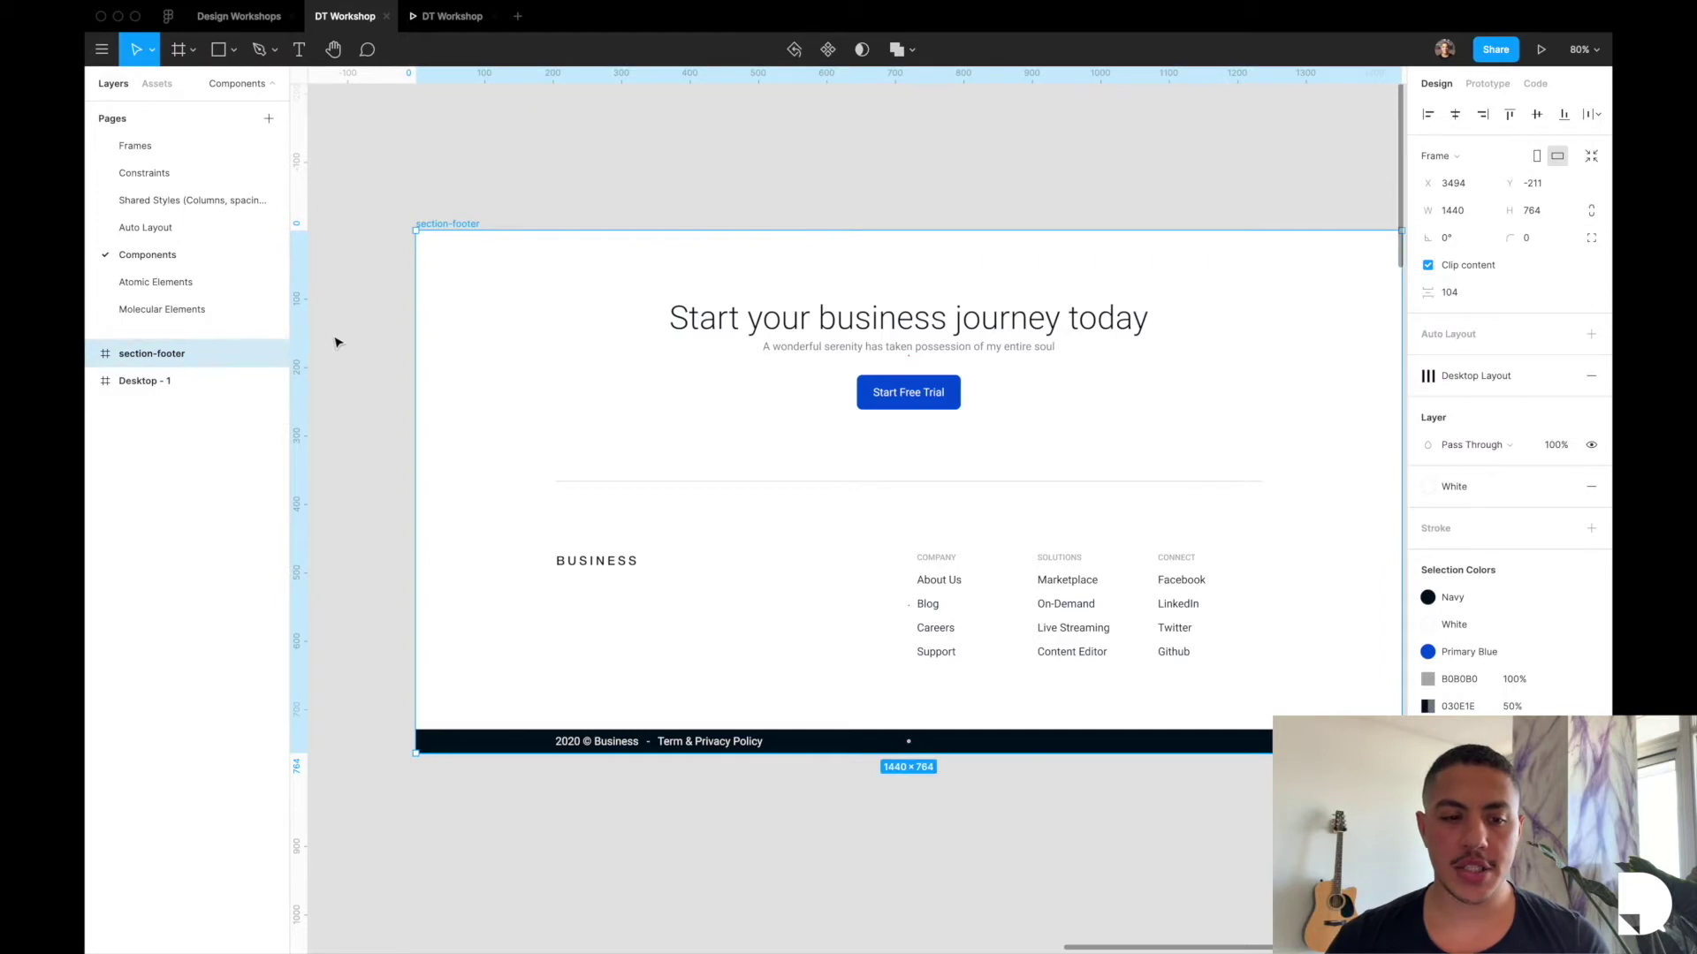
pyautogui.hscroll(1, 335, 343)
pyautogui.click(93, 354)
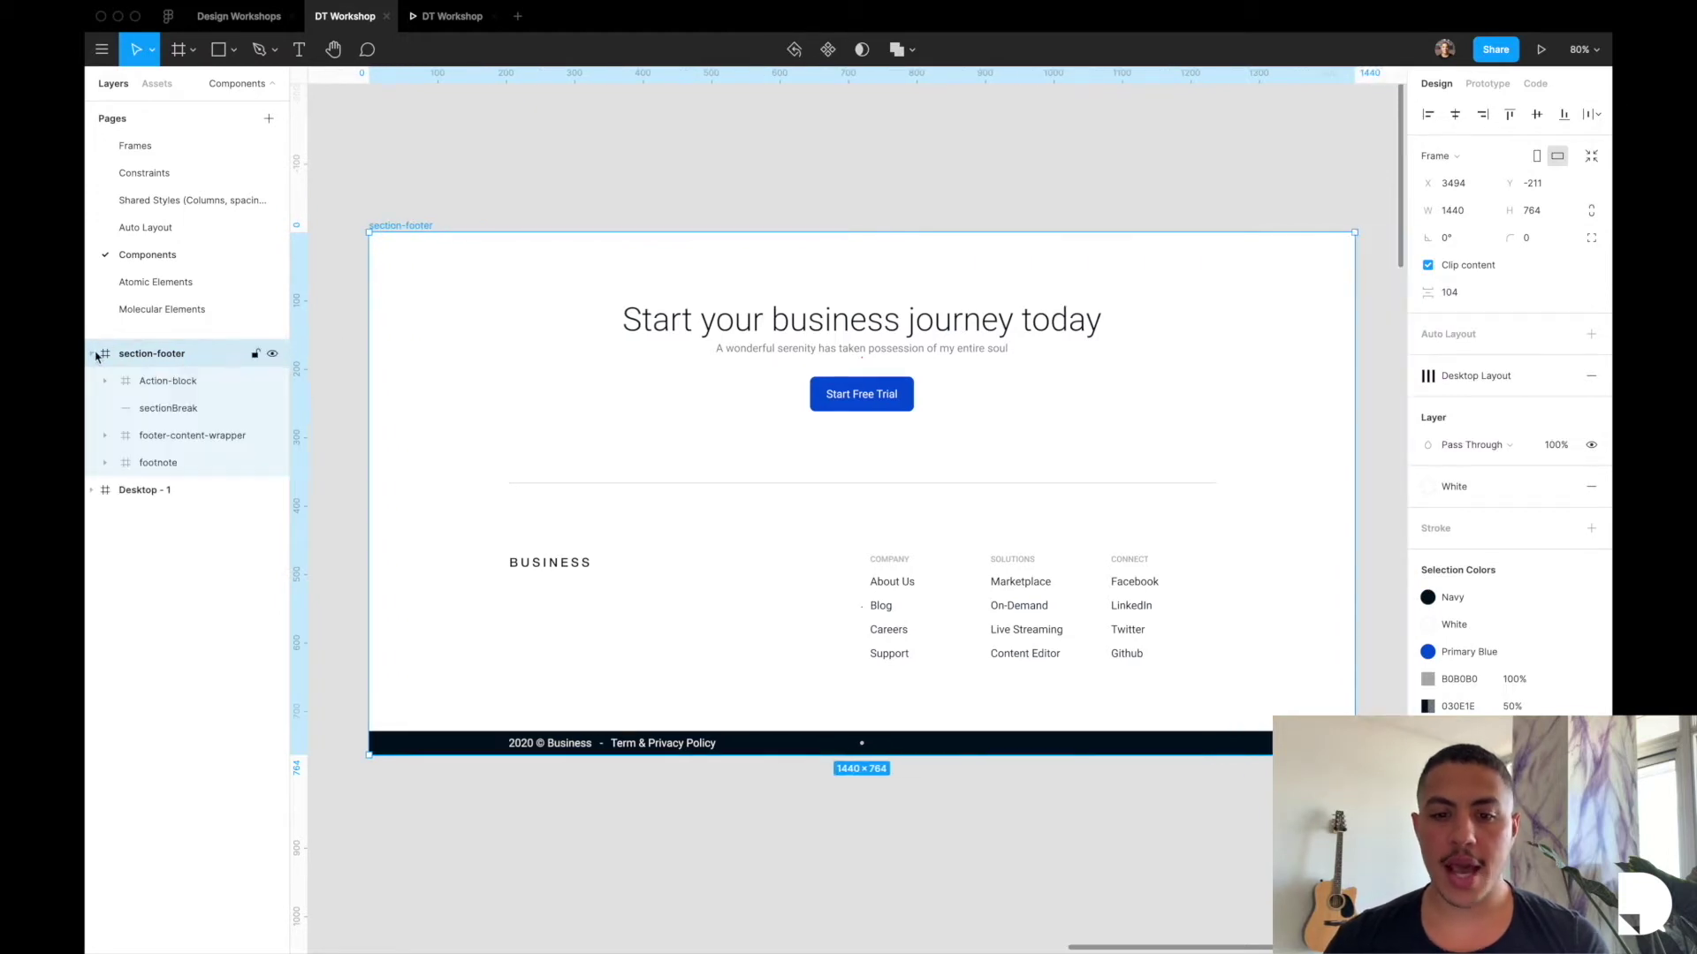
pyautogui.click(199, 380)
pyautogui.press('Return')
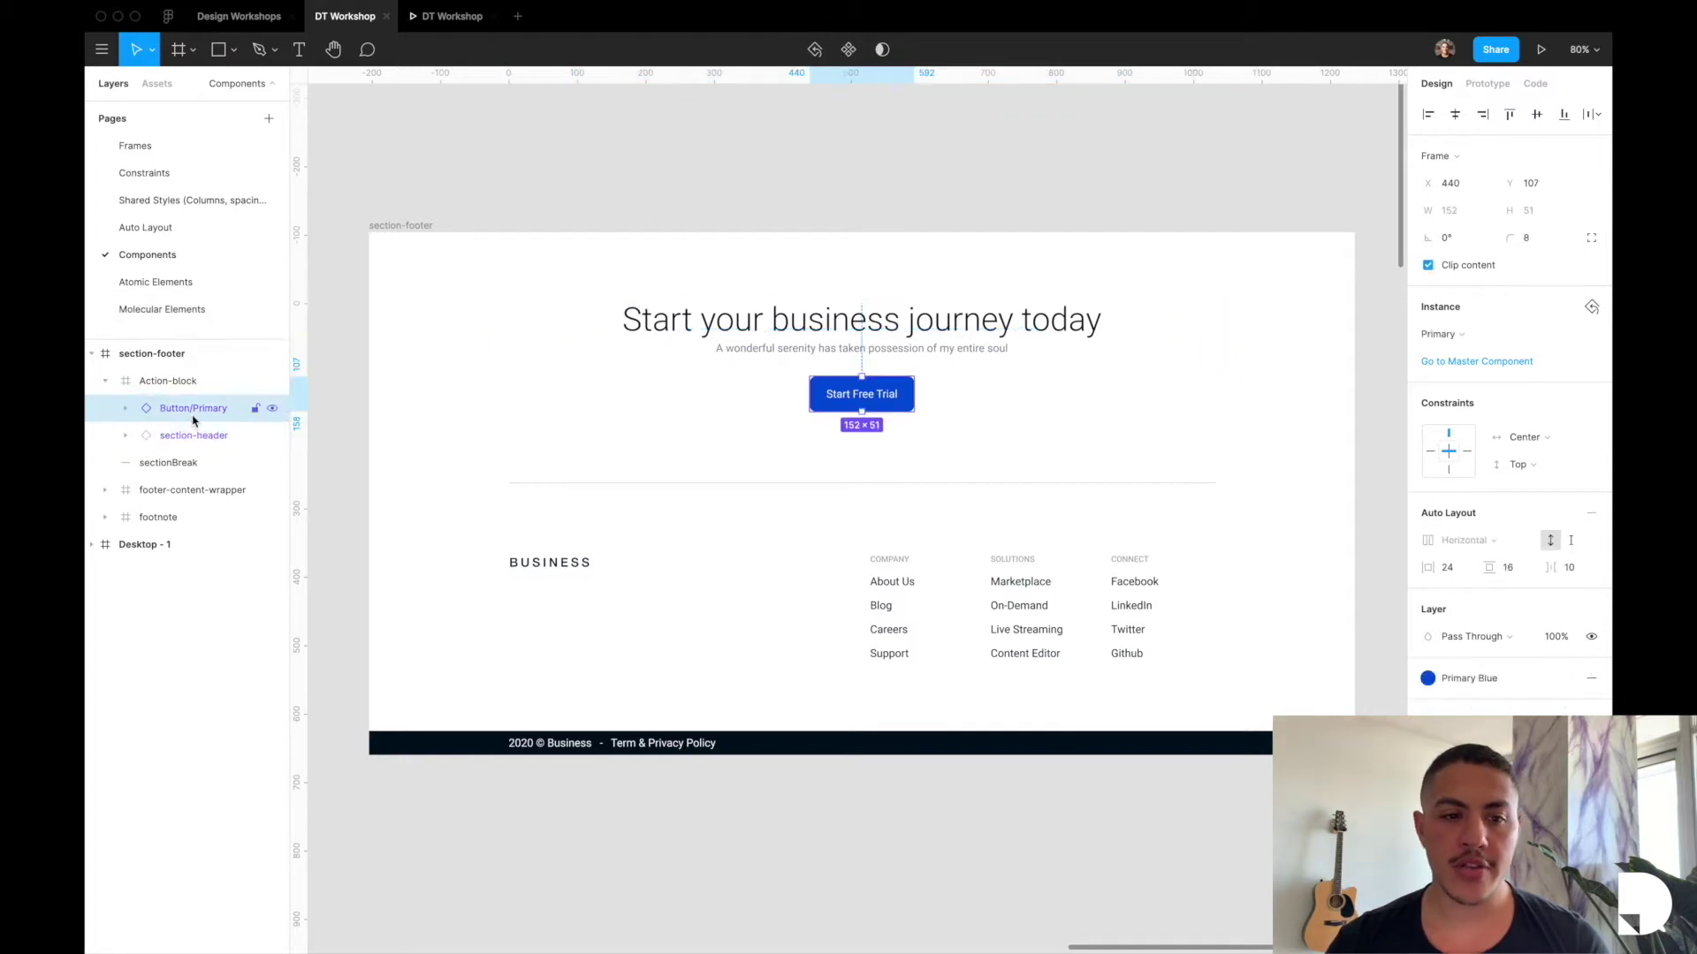
pyautogui.click(156, 83)
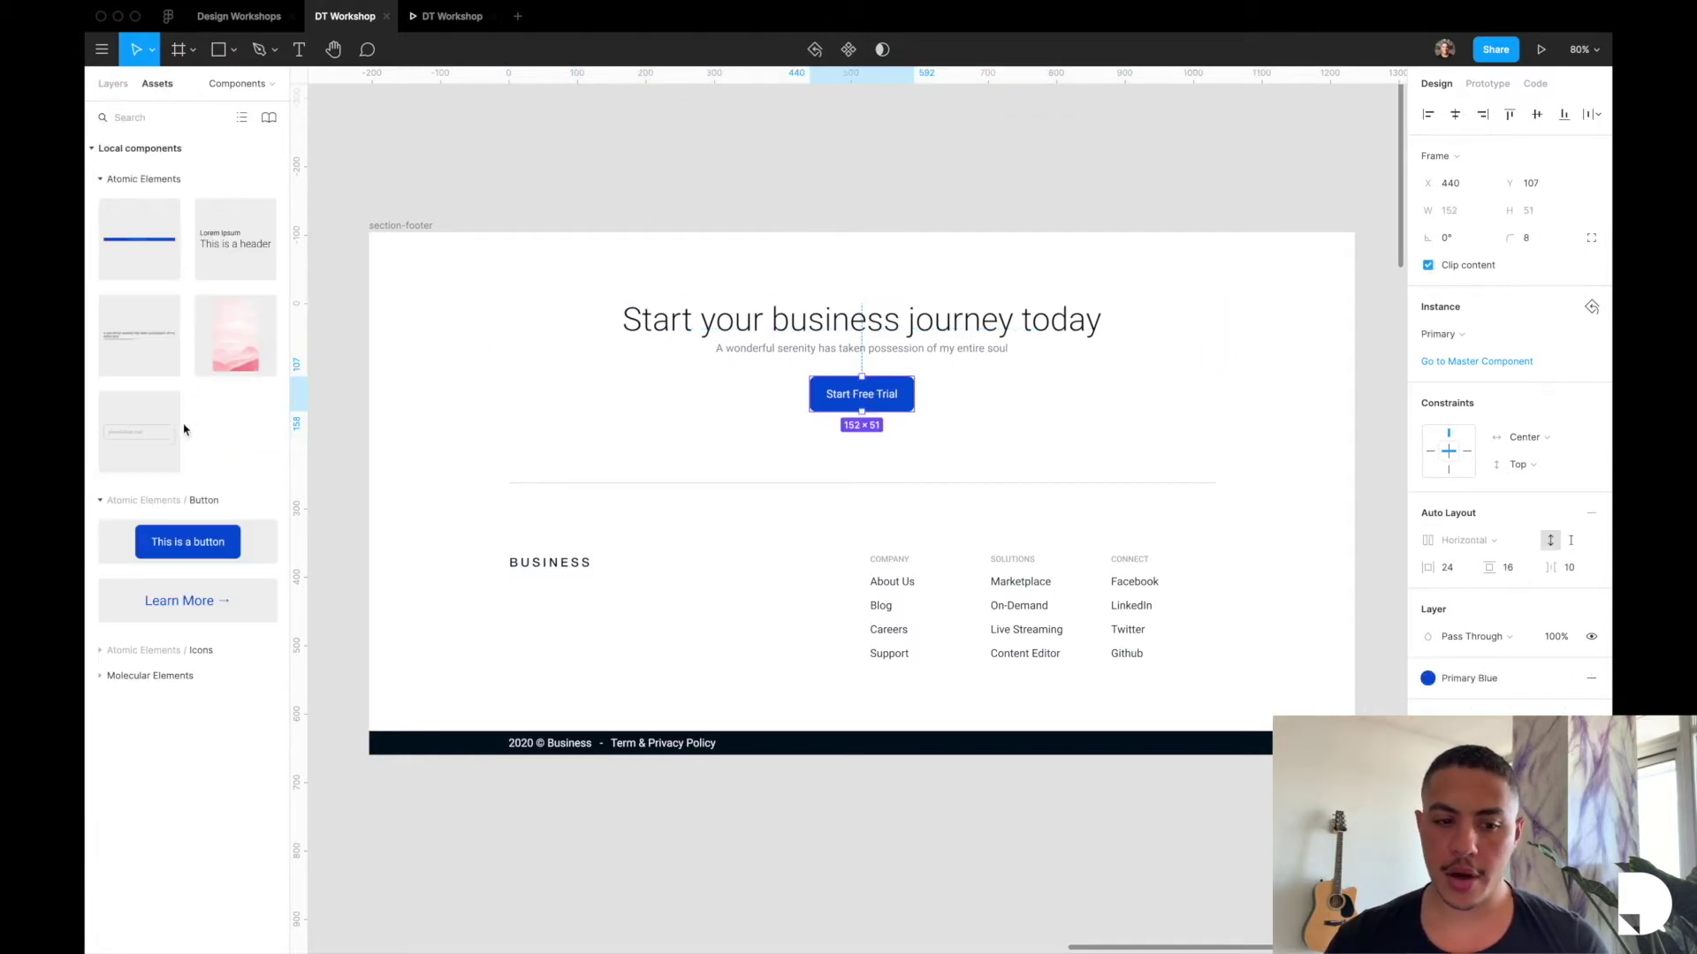
pyautogui.click(116, 83)
pyautogui.click(105, 381)
pyautogui.click(133, 408)
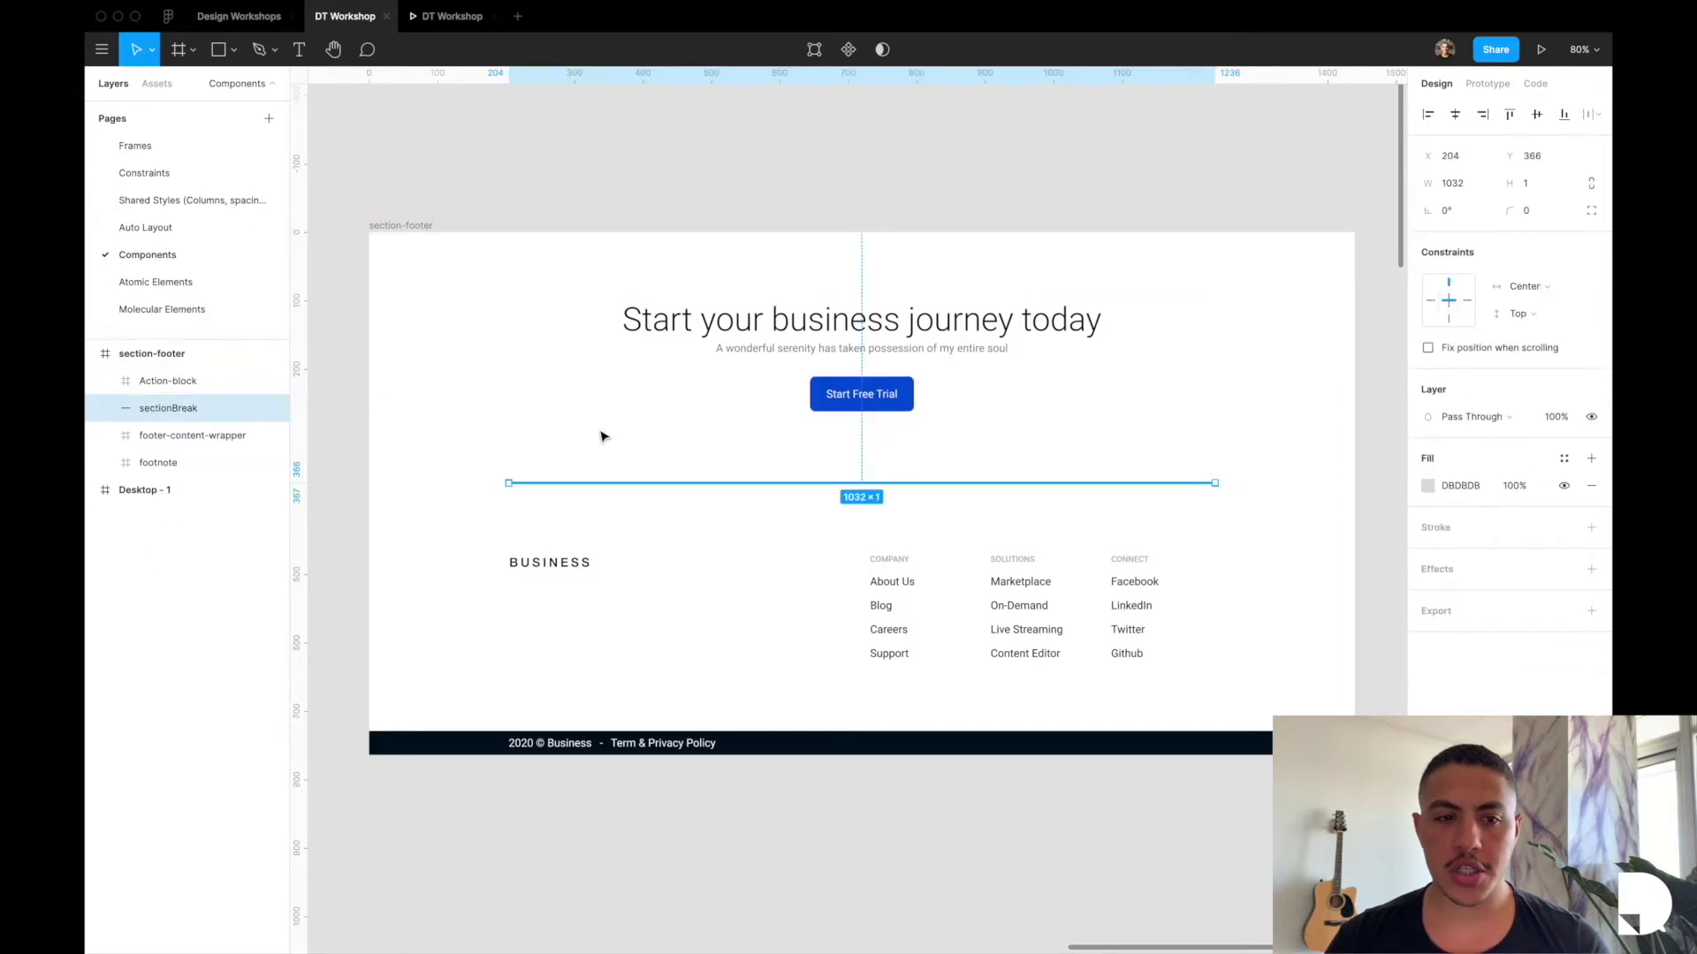
pyautogui.click(233, 50)
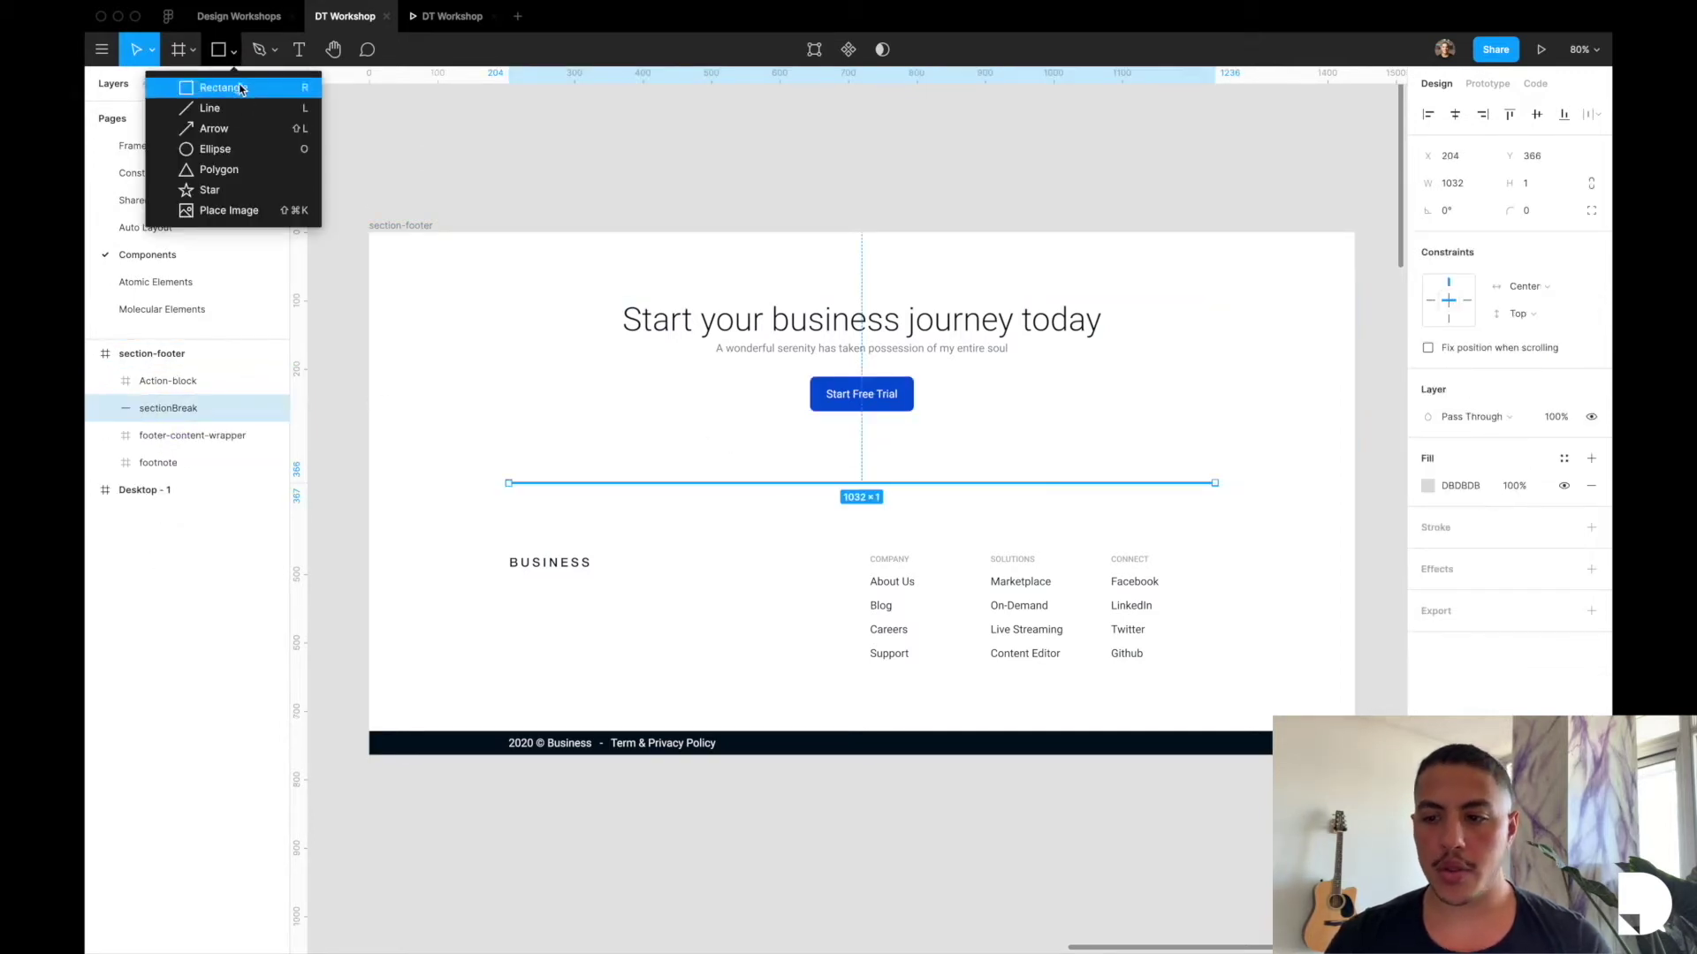
pyautogui.click(223, 52)
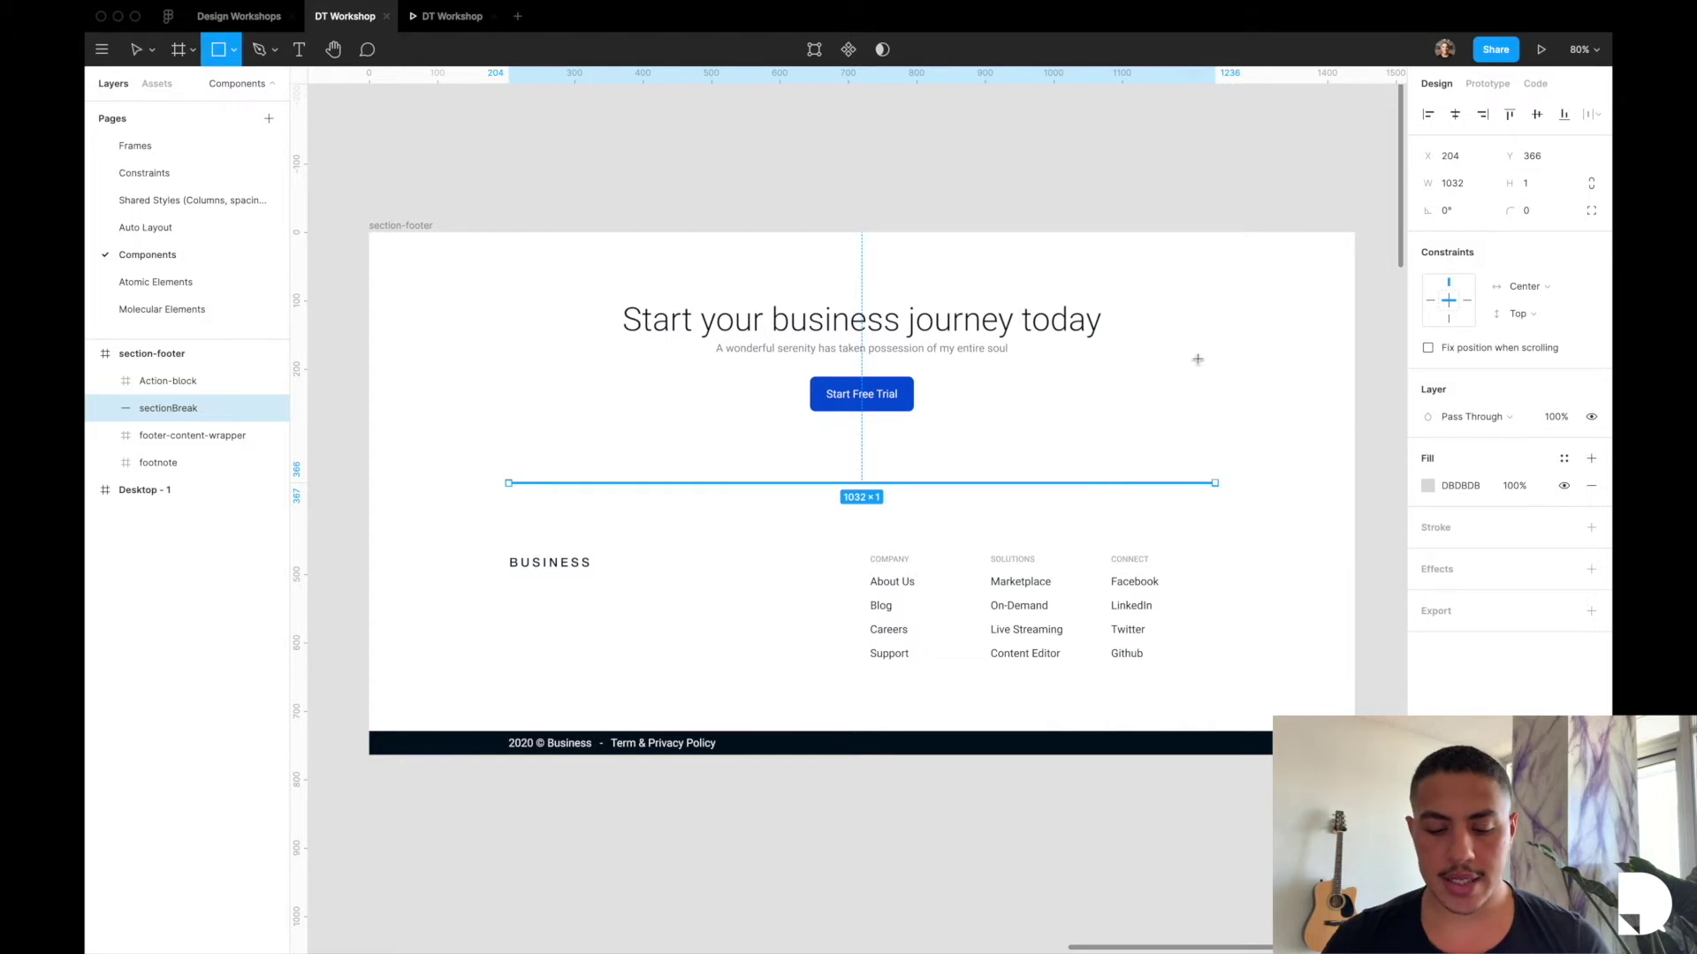
# Show the column layout grids and inspect the brand-logo layers inside footer-content-wrapper.
pyautogui.hotkey('ctrl', 'g')
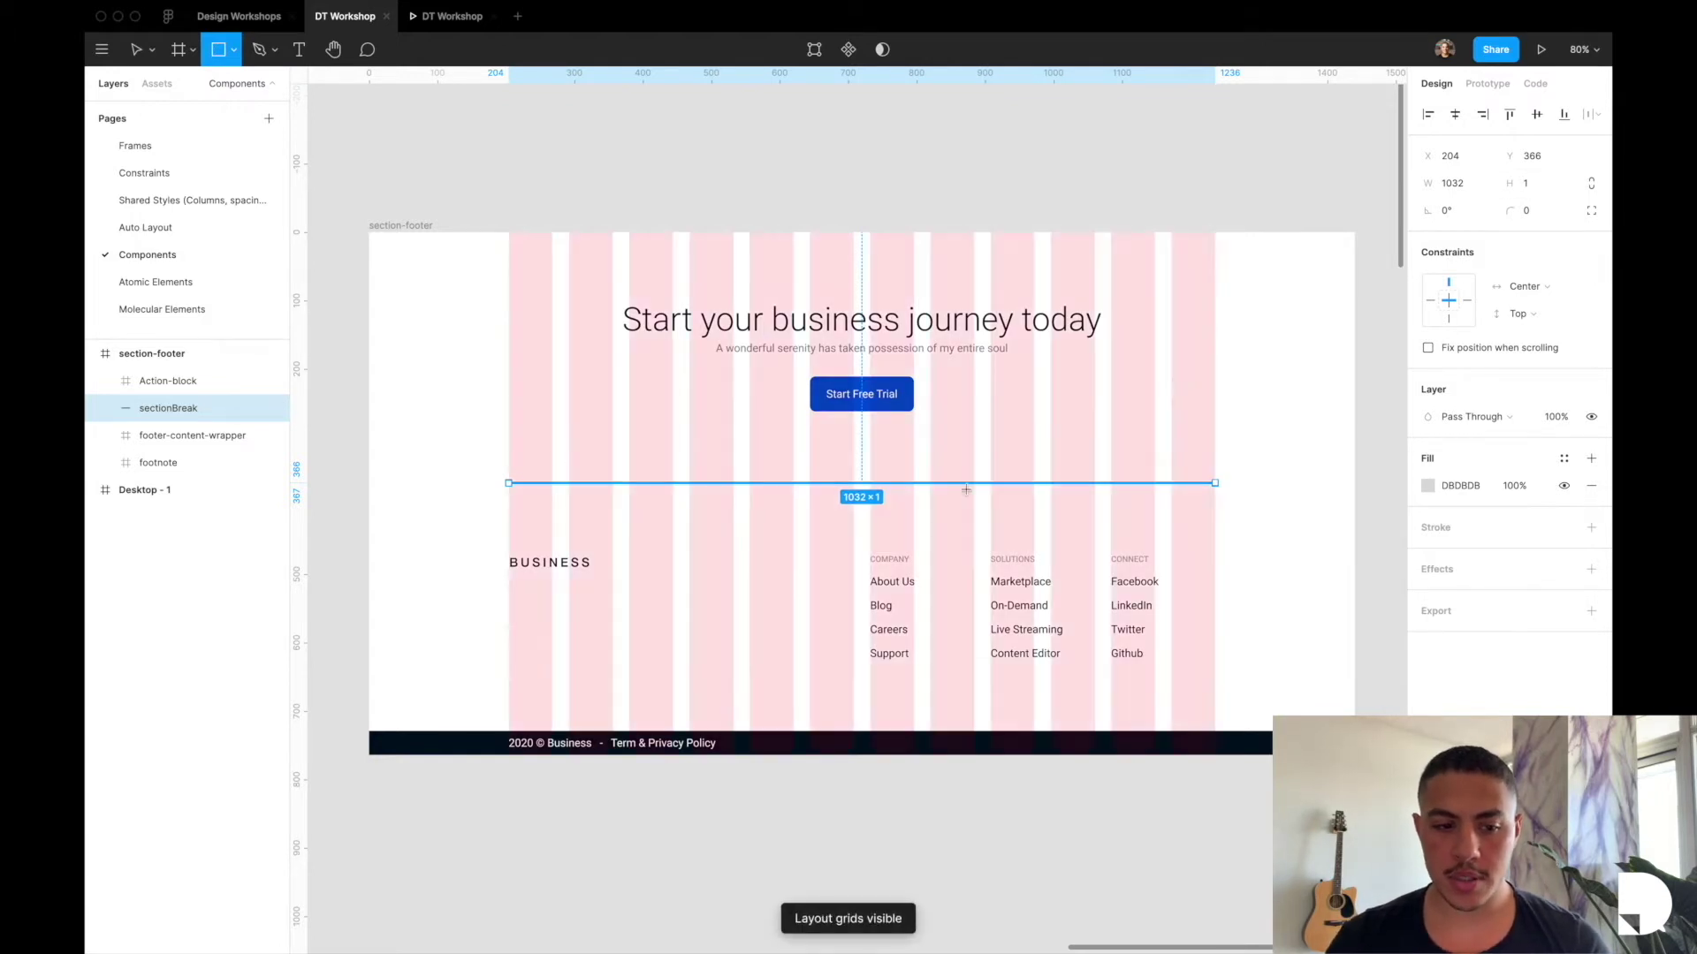
pyautogui.click(193, 441)
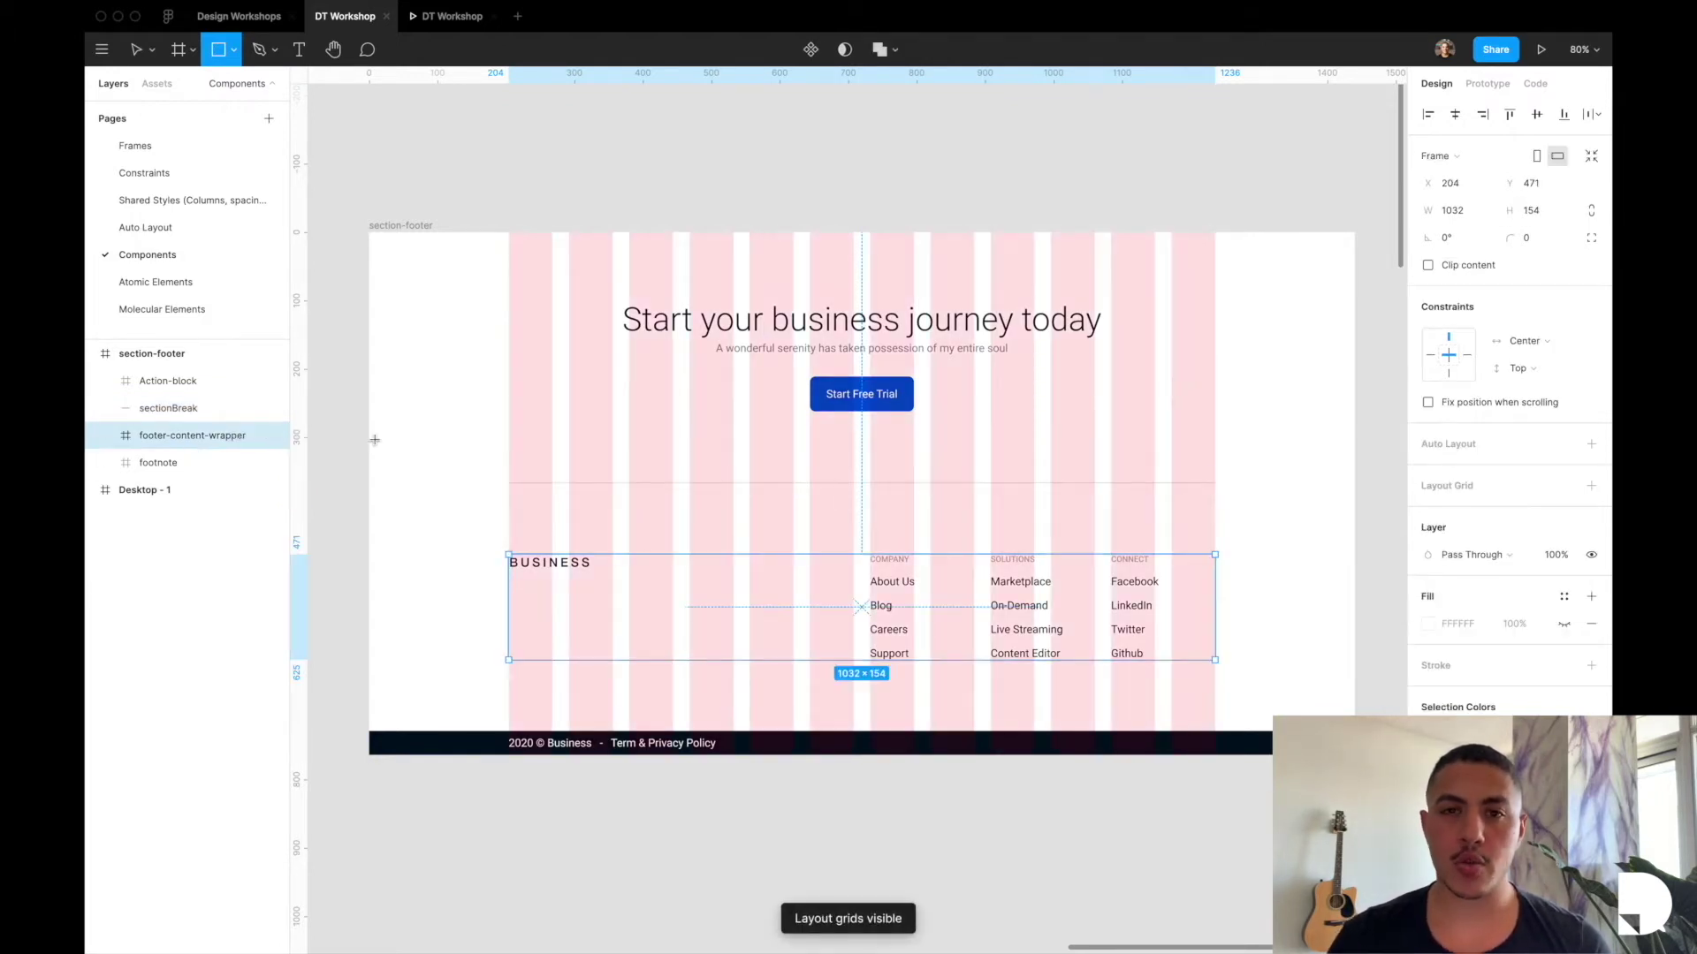
pyautogui.click(106, 435)
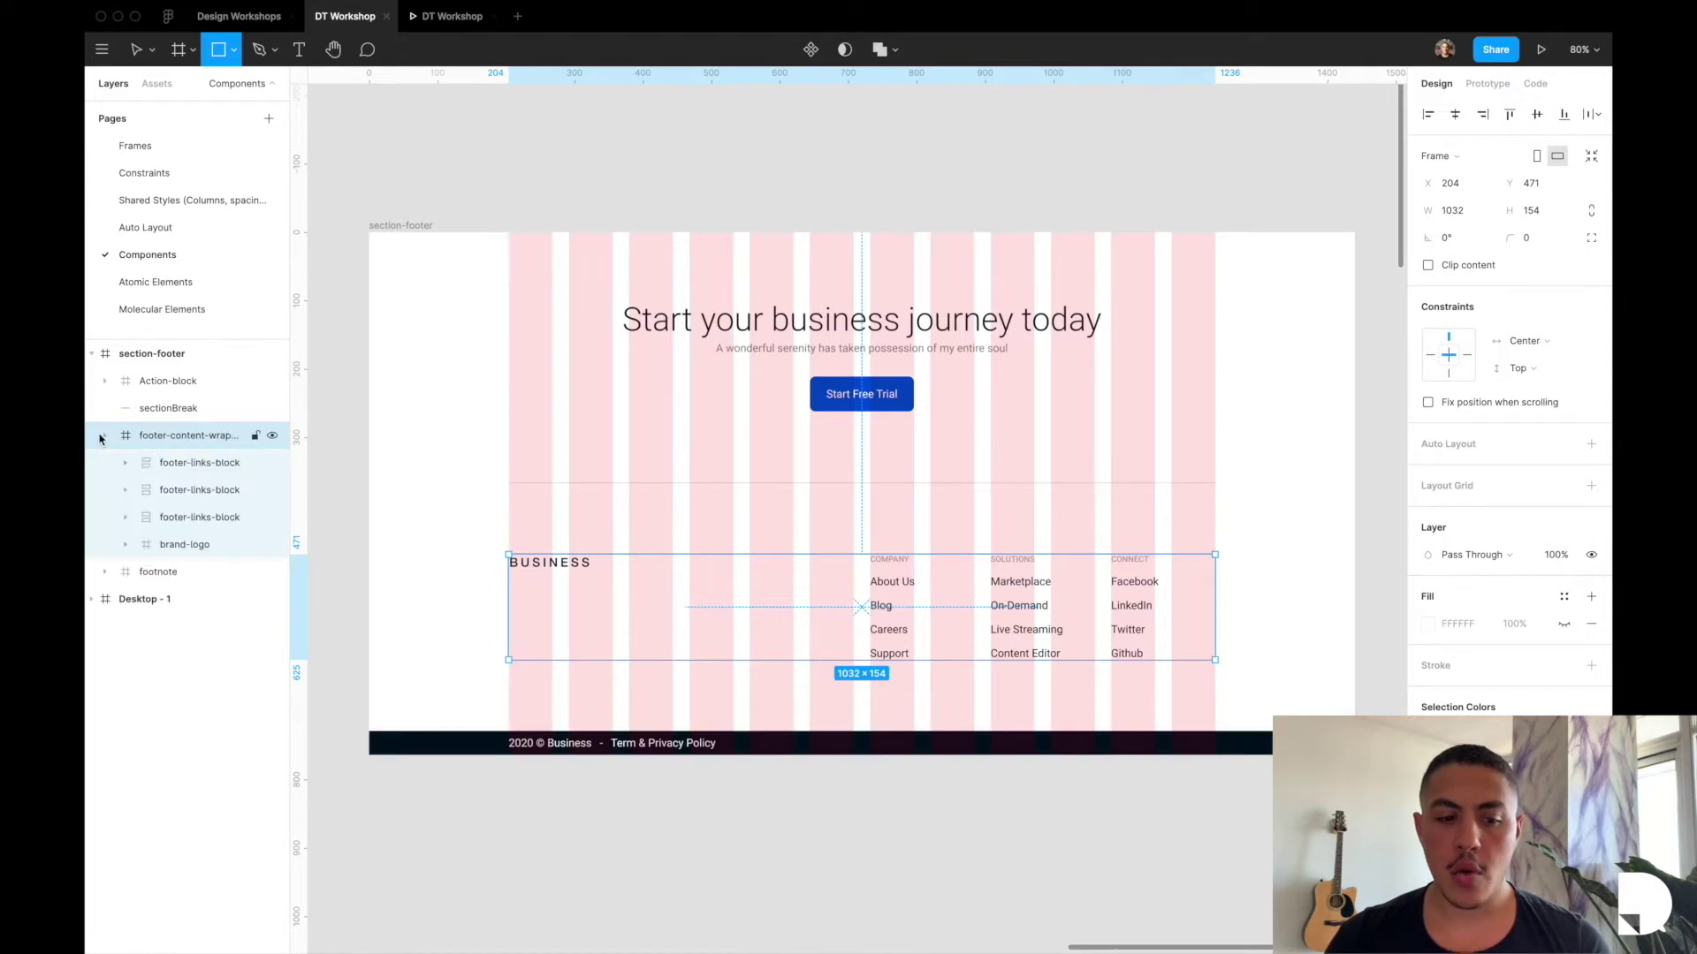
pyautogui.click(215, 545)
pyautogui.hscroll(3, 351, 547)
pyautogui.click(126, 545)
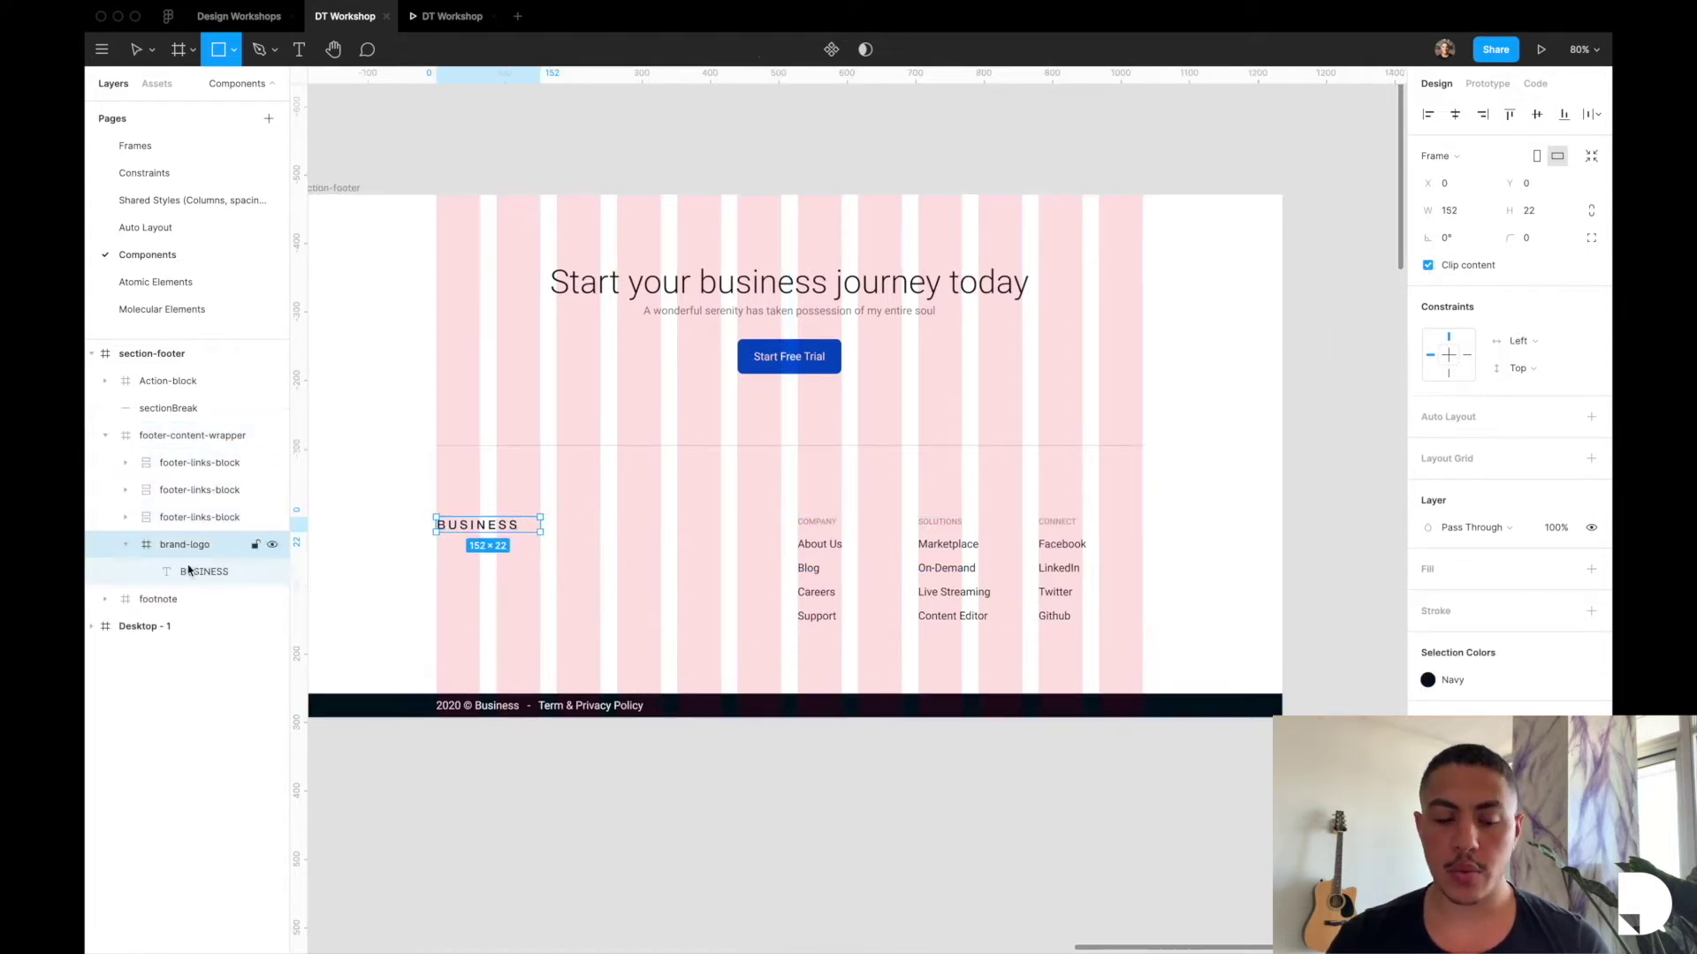
pyautogui.click(190, 572)
# Expand the COMPANY links column and inspect its Careers and Blog link layers.
pyautogui.click(190, 516)
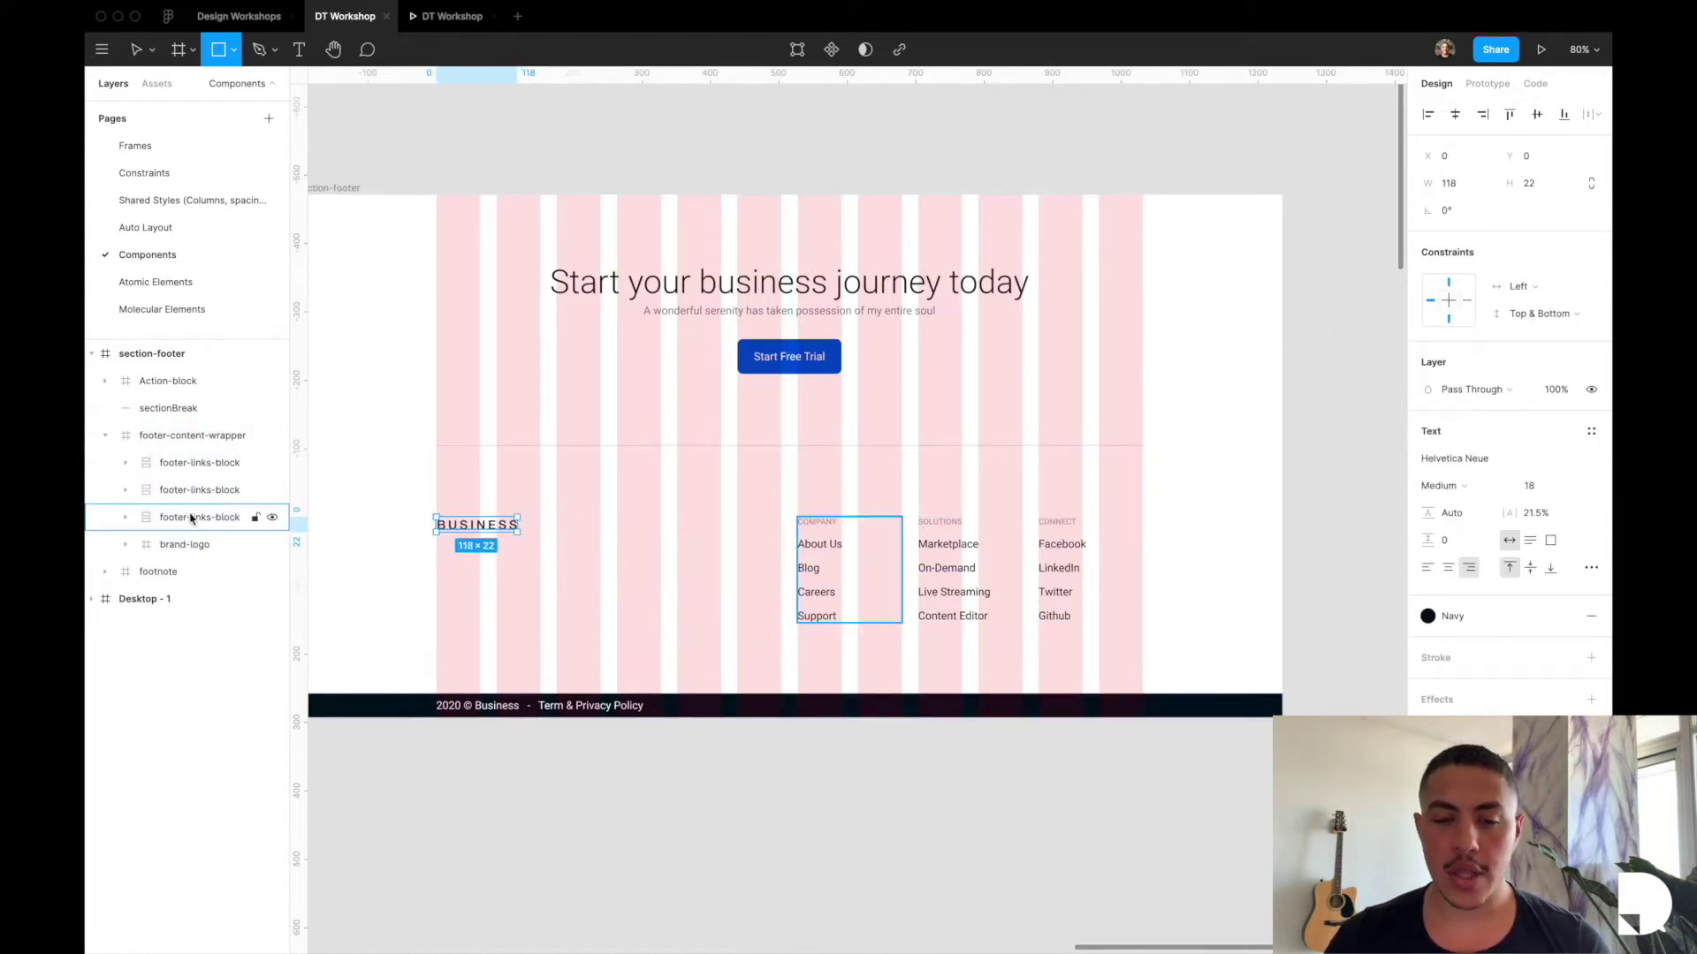
pyautogui.scroll(5, 879, 528)
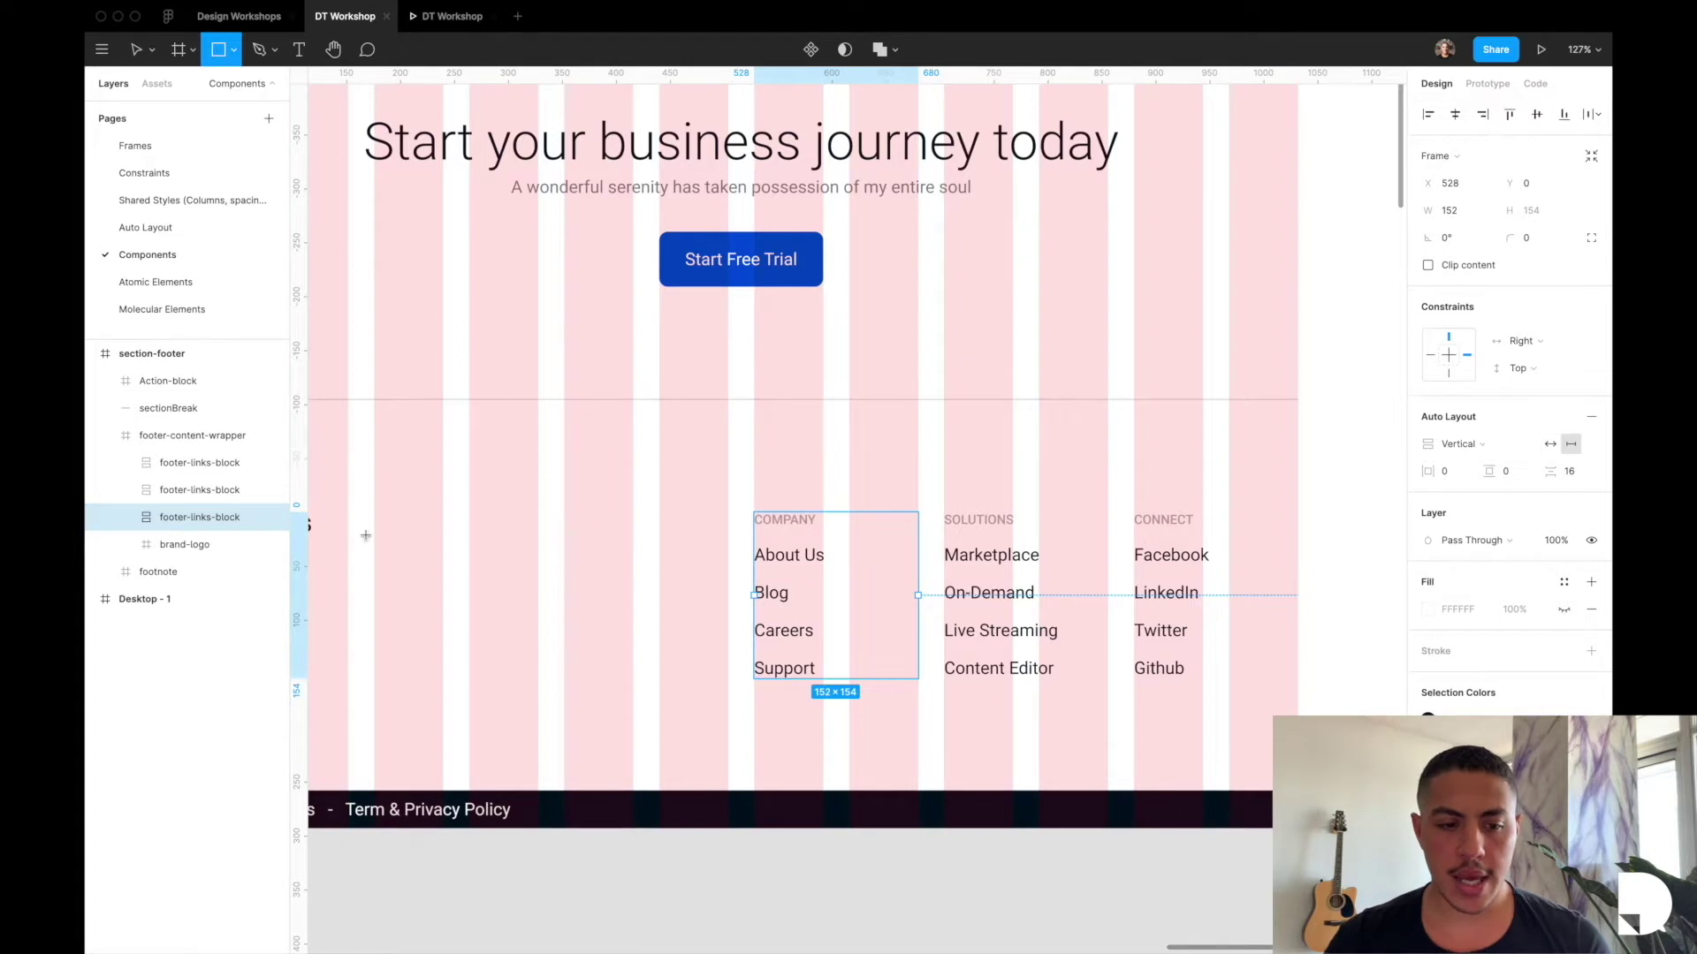
pyautogui.click(125, 517)
pyautogui.click(189, 571)
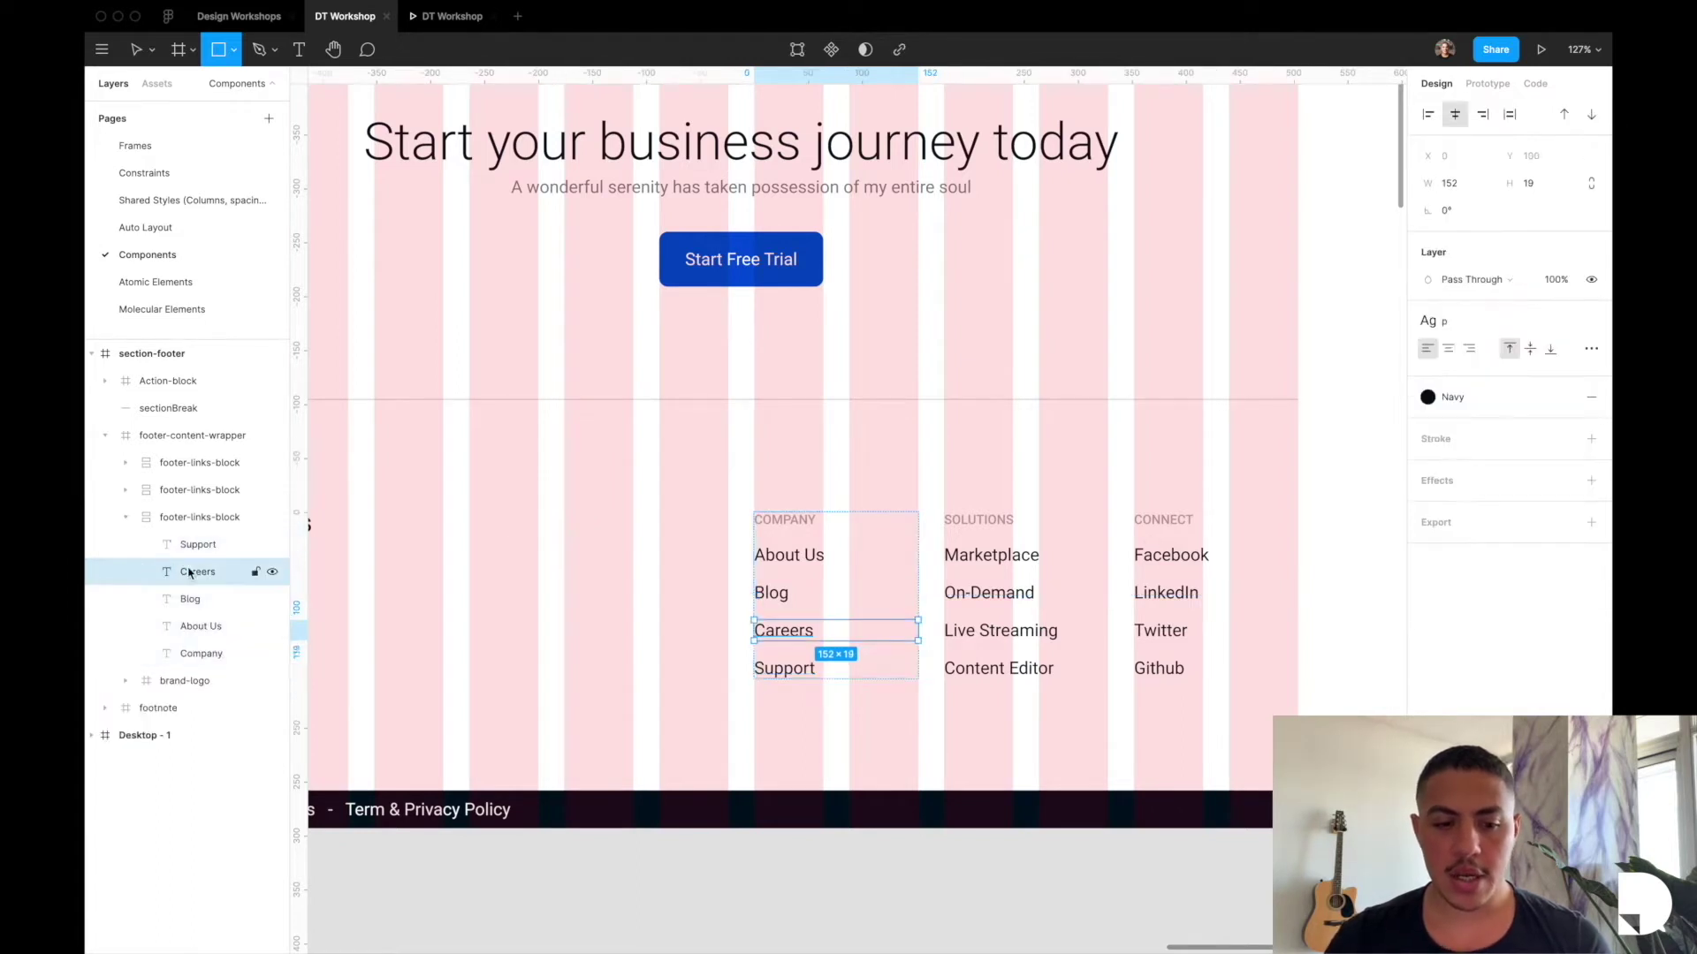
pyautogui.click(190, 599)
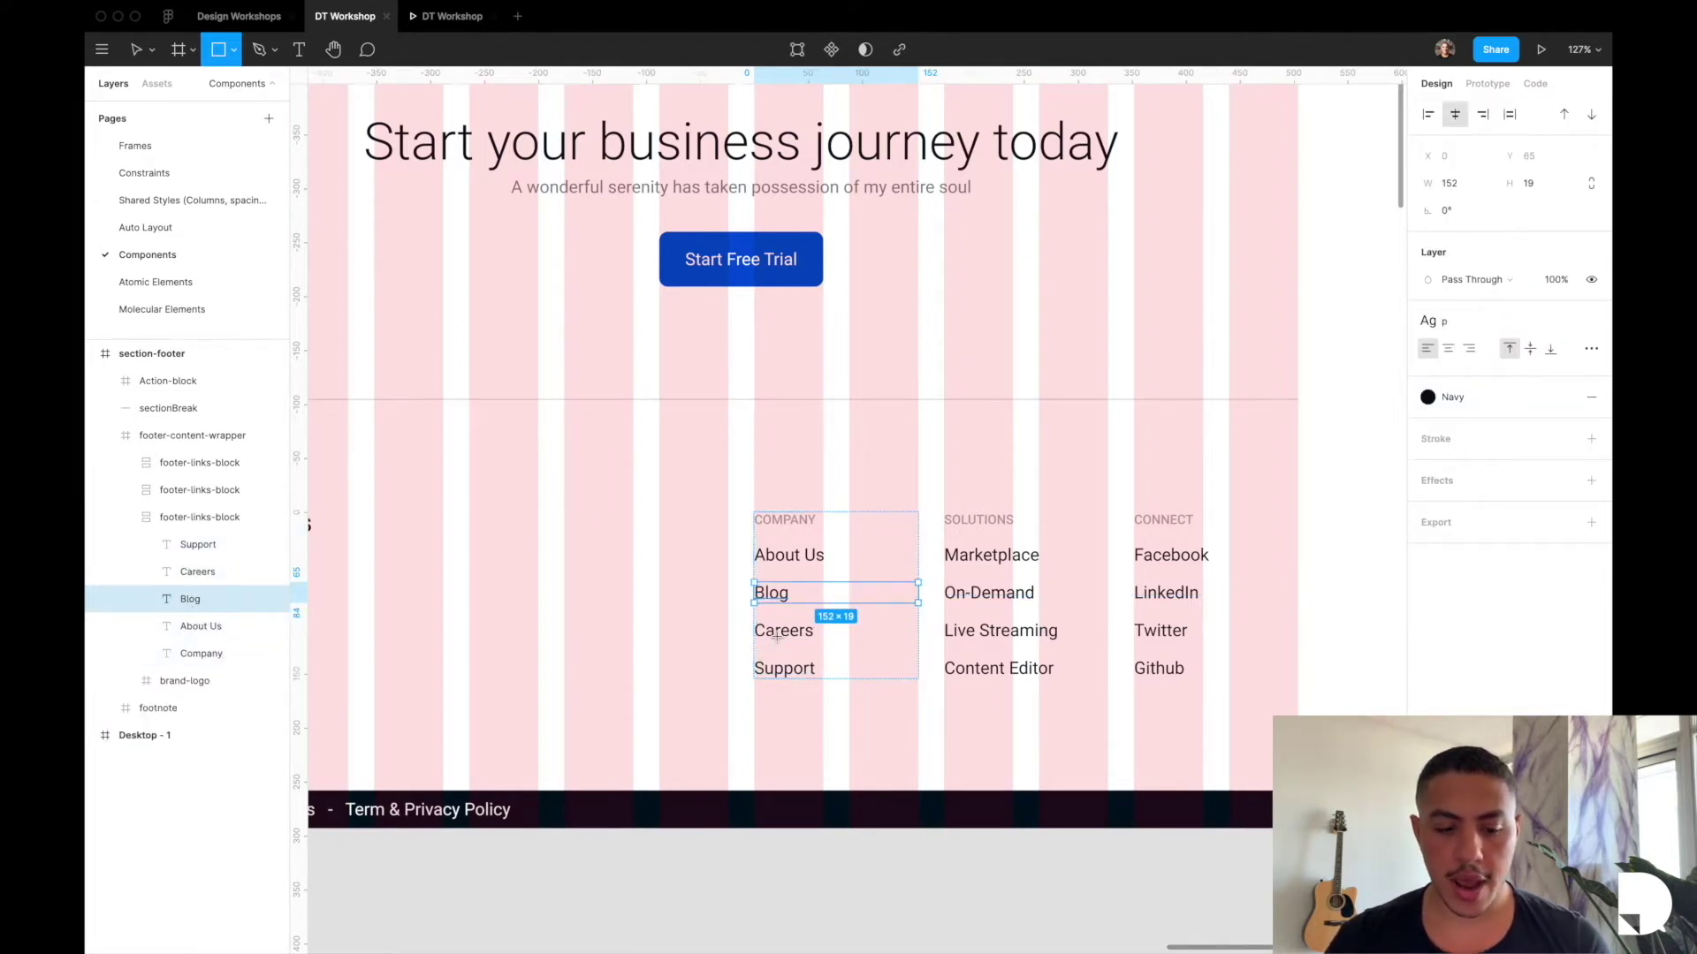
# Check the spacing between links, then duplicate the Support link and remove the copy.
pyautogui.press('v')
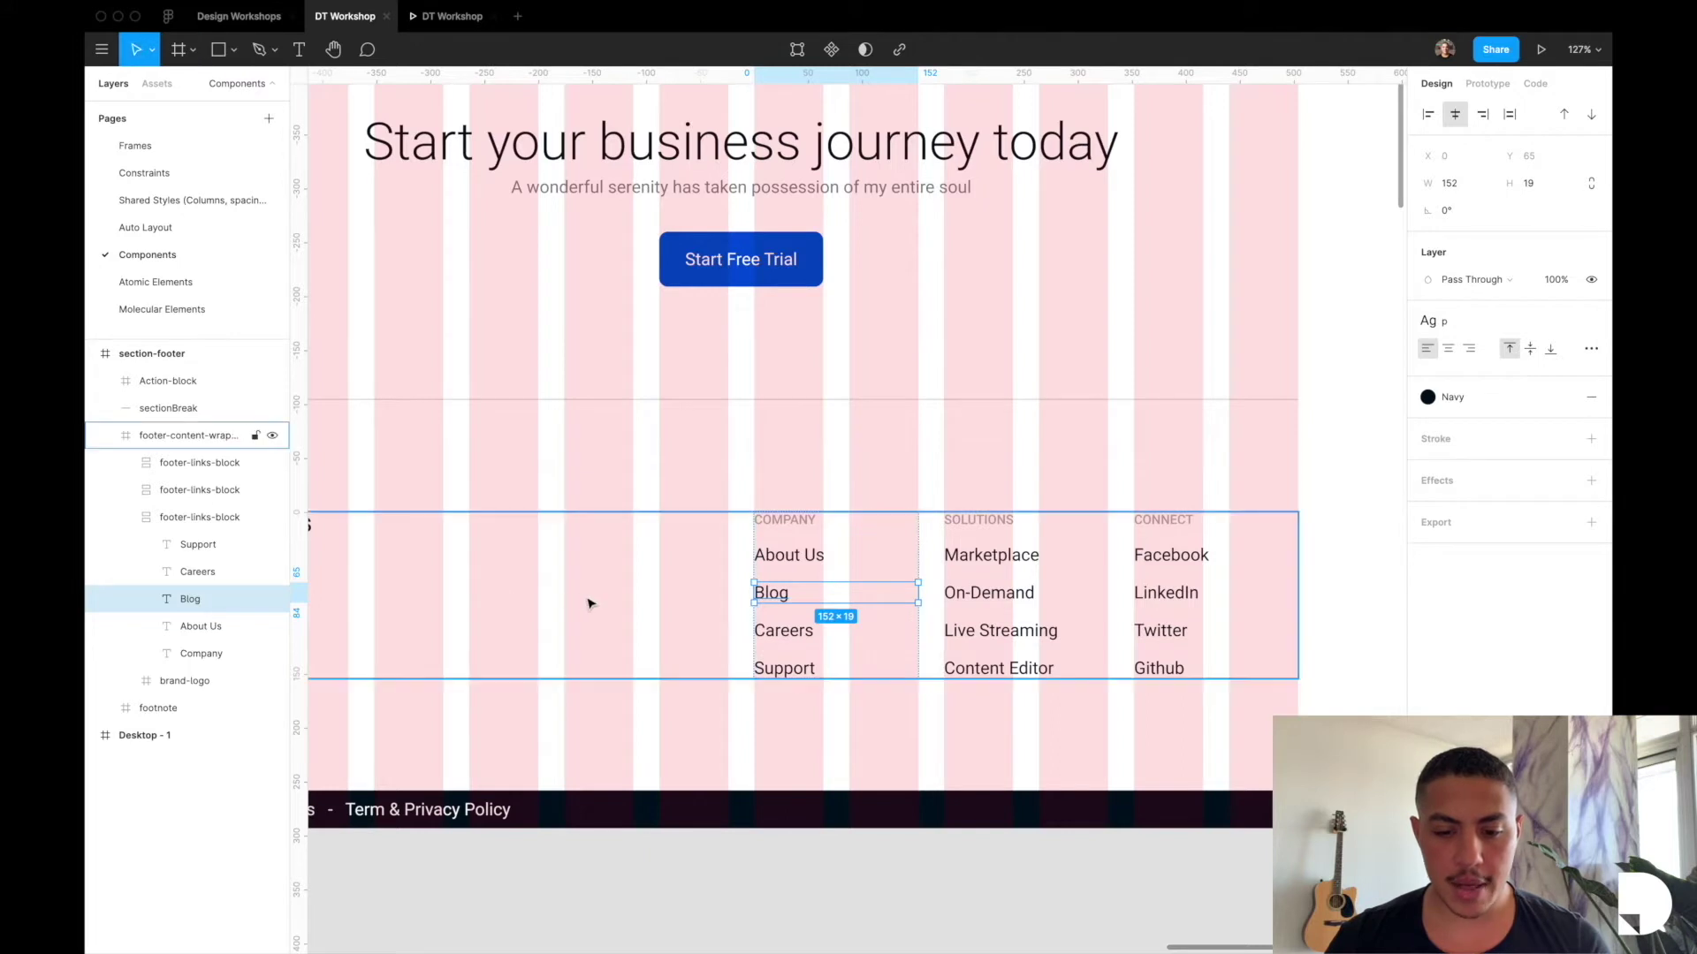
pyautogui.click(778, 631)
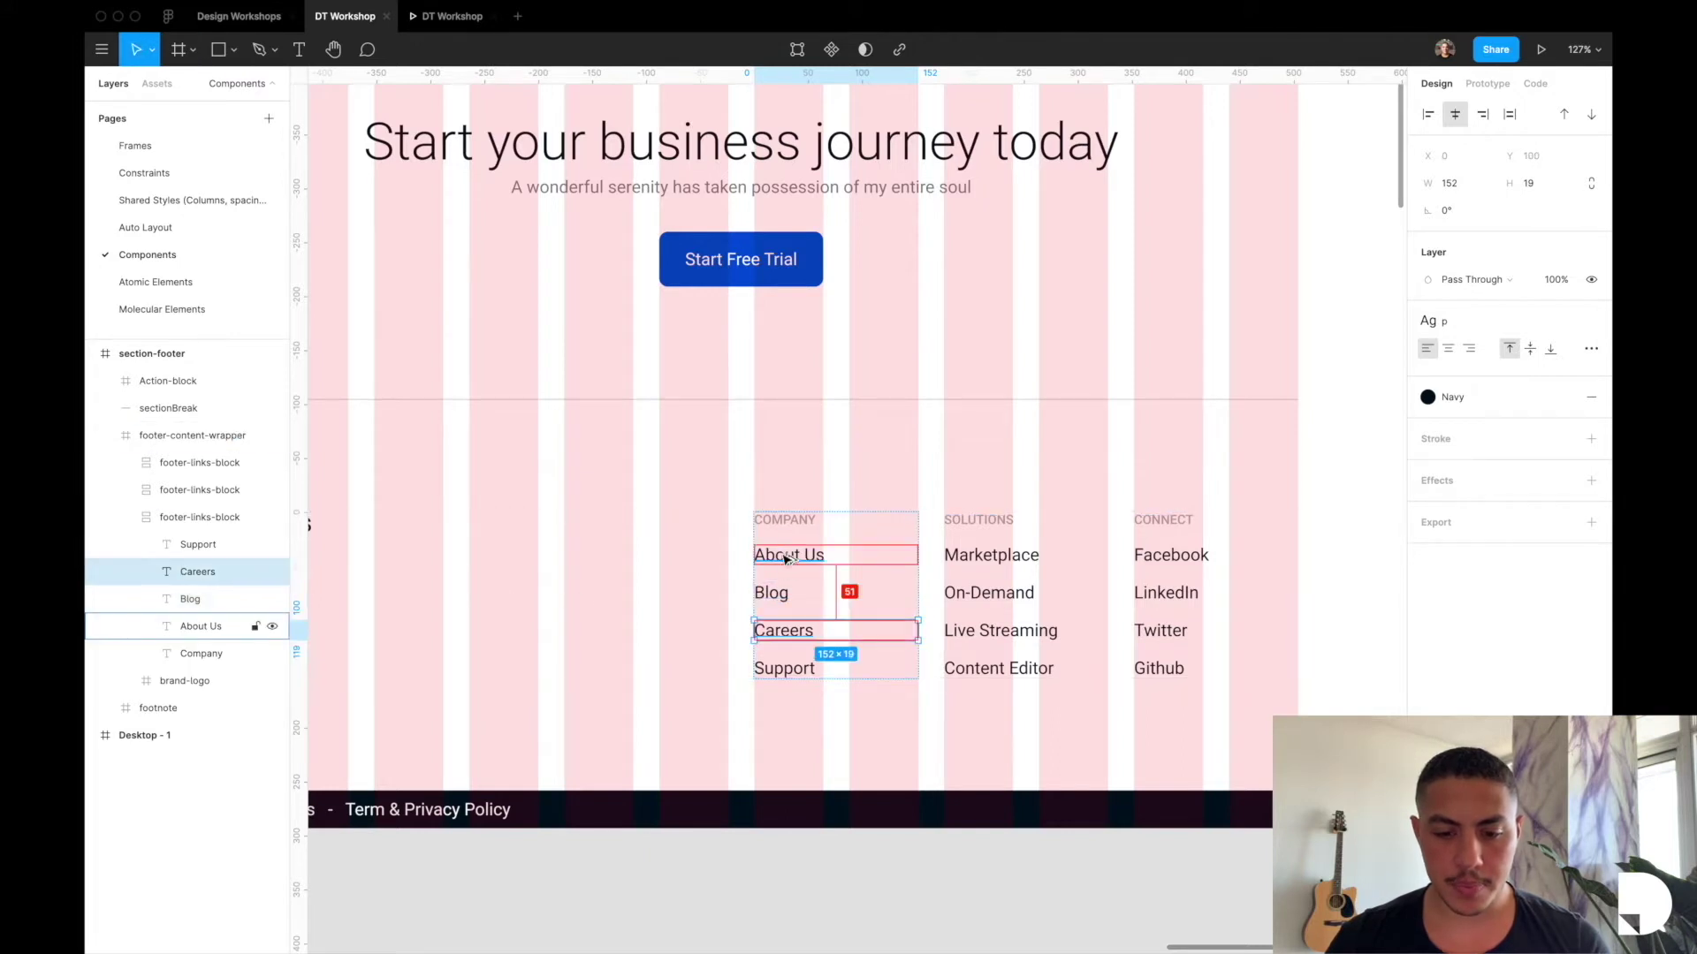
pyautogui.click(786, 669)
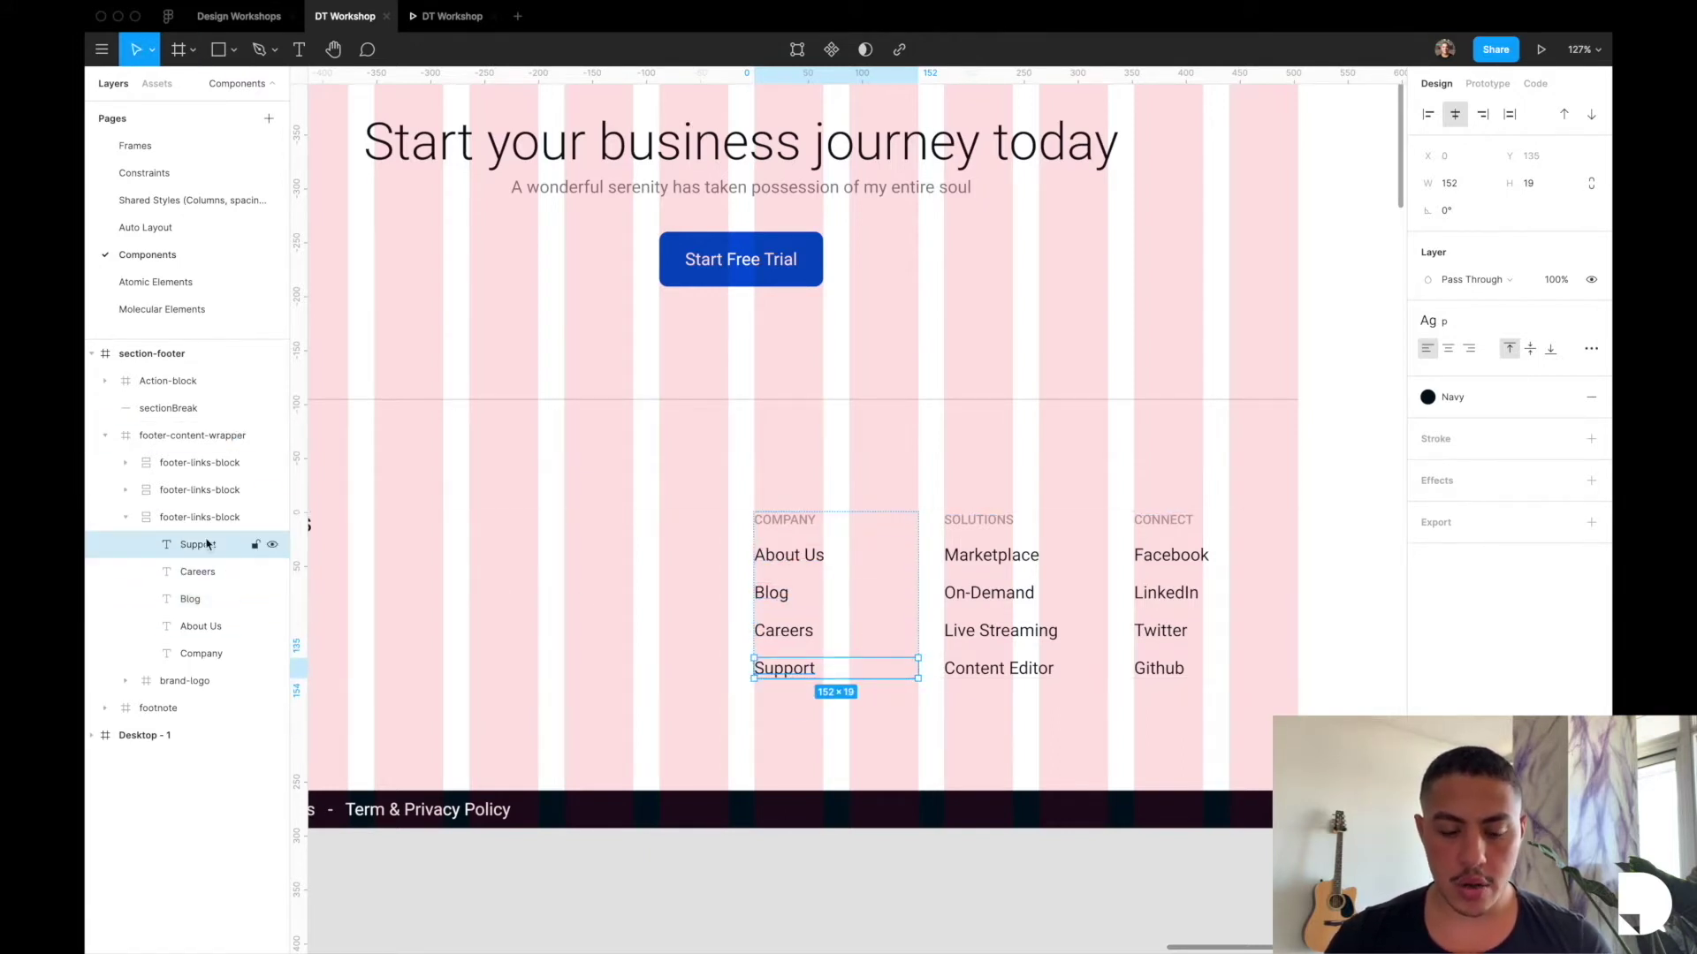
pyautogui.press('super+d')
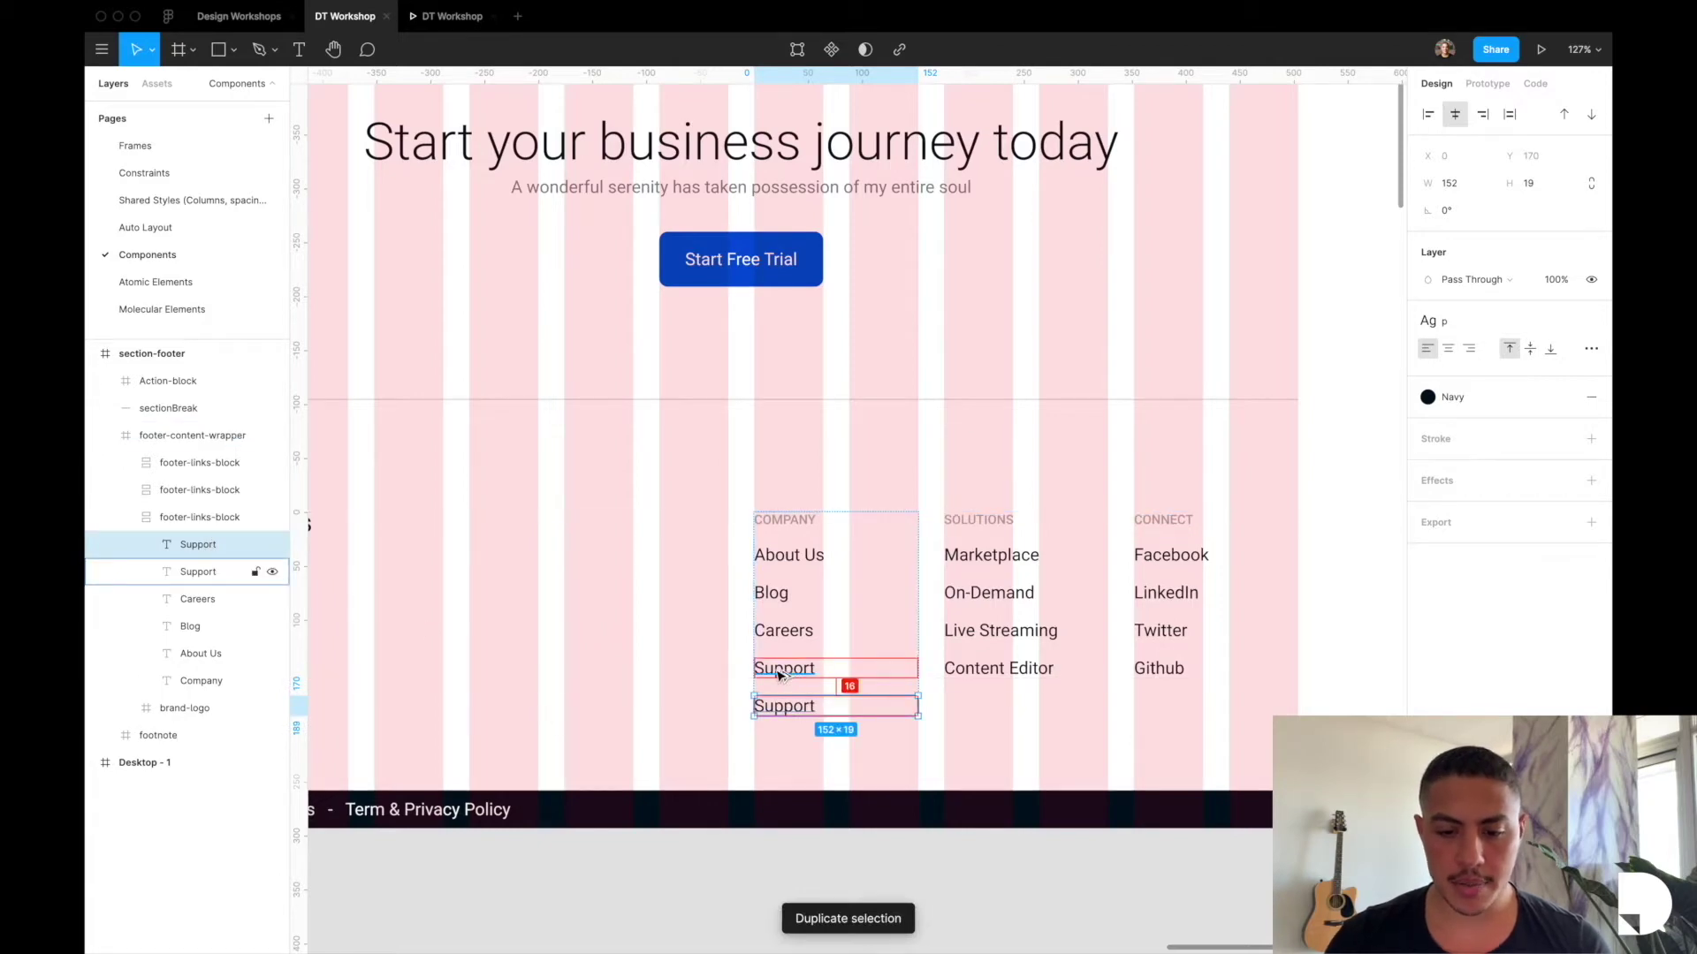
pyautogui.press('Delete')
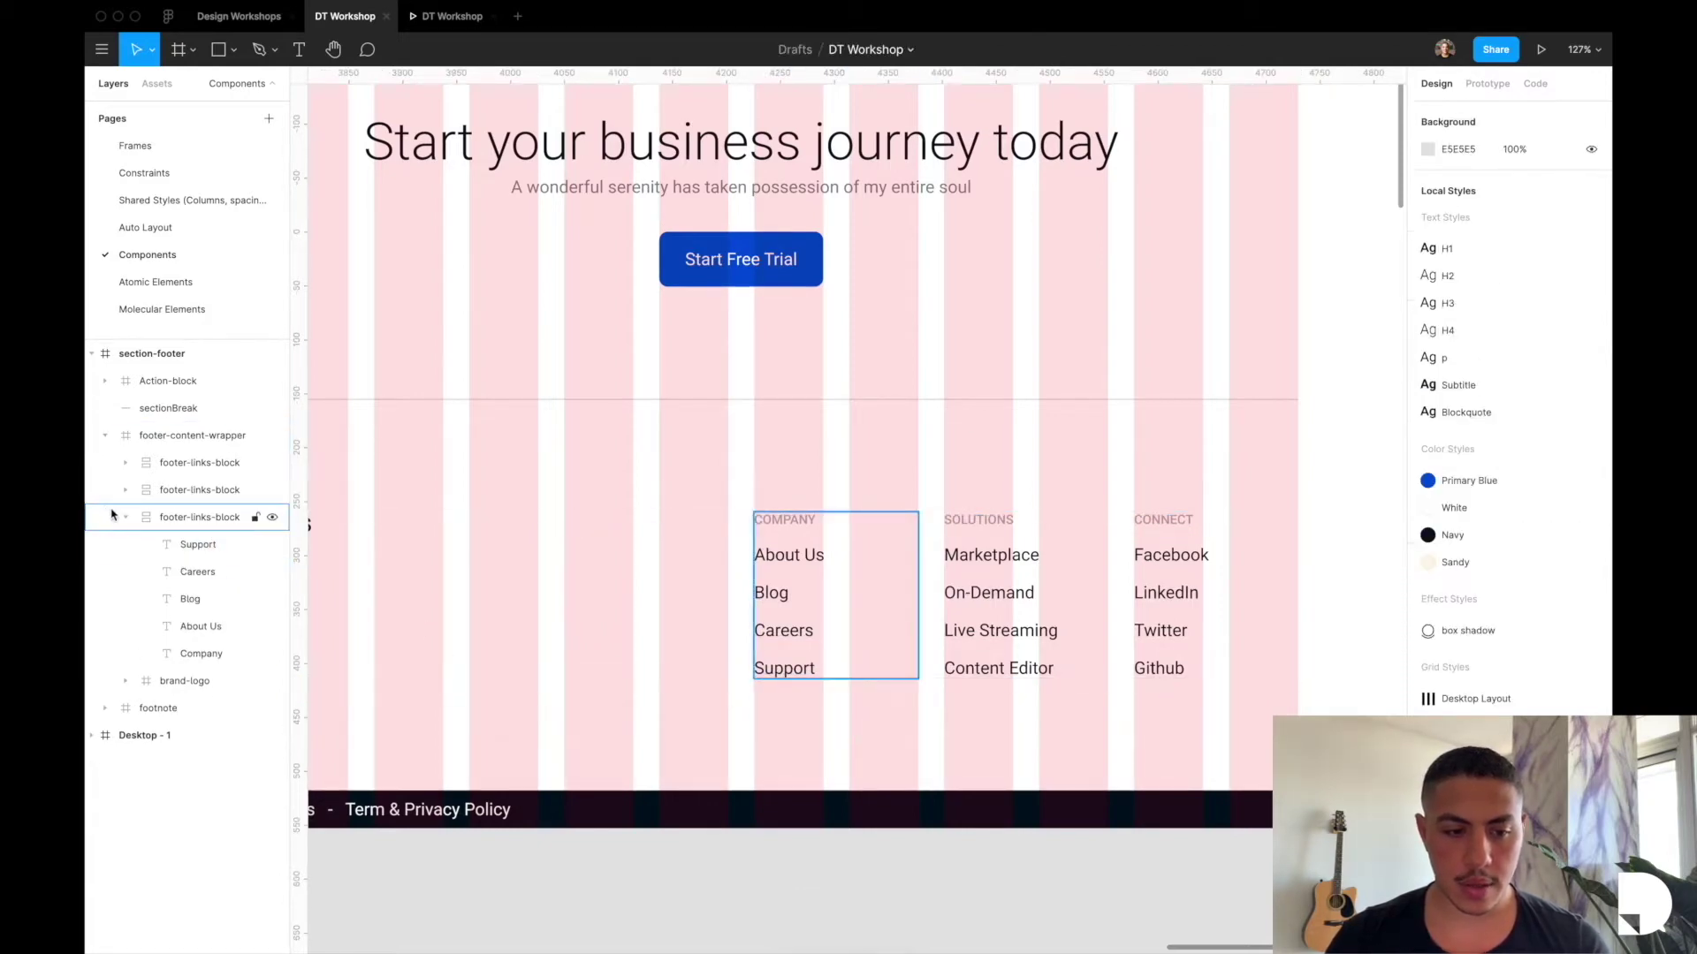
pyautogui.click(108, 512)
pyautogui.click(105, 435)
pyautogui.click(137, 435)
pyautogui.scroll(-3, 528, 534)
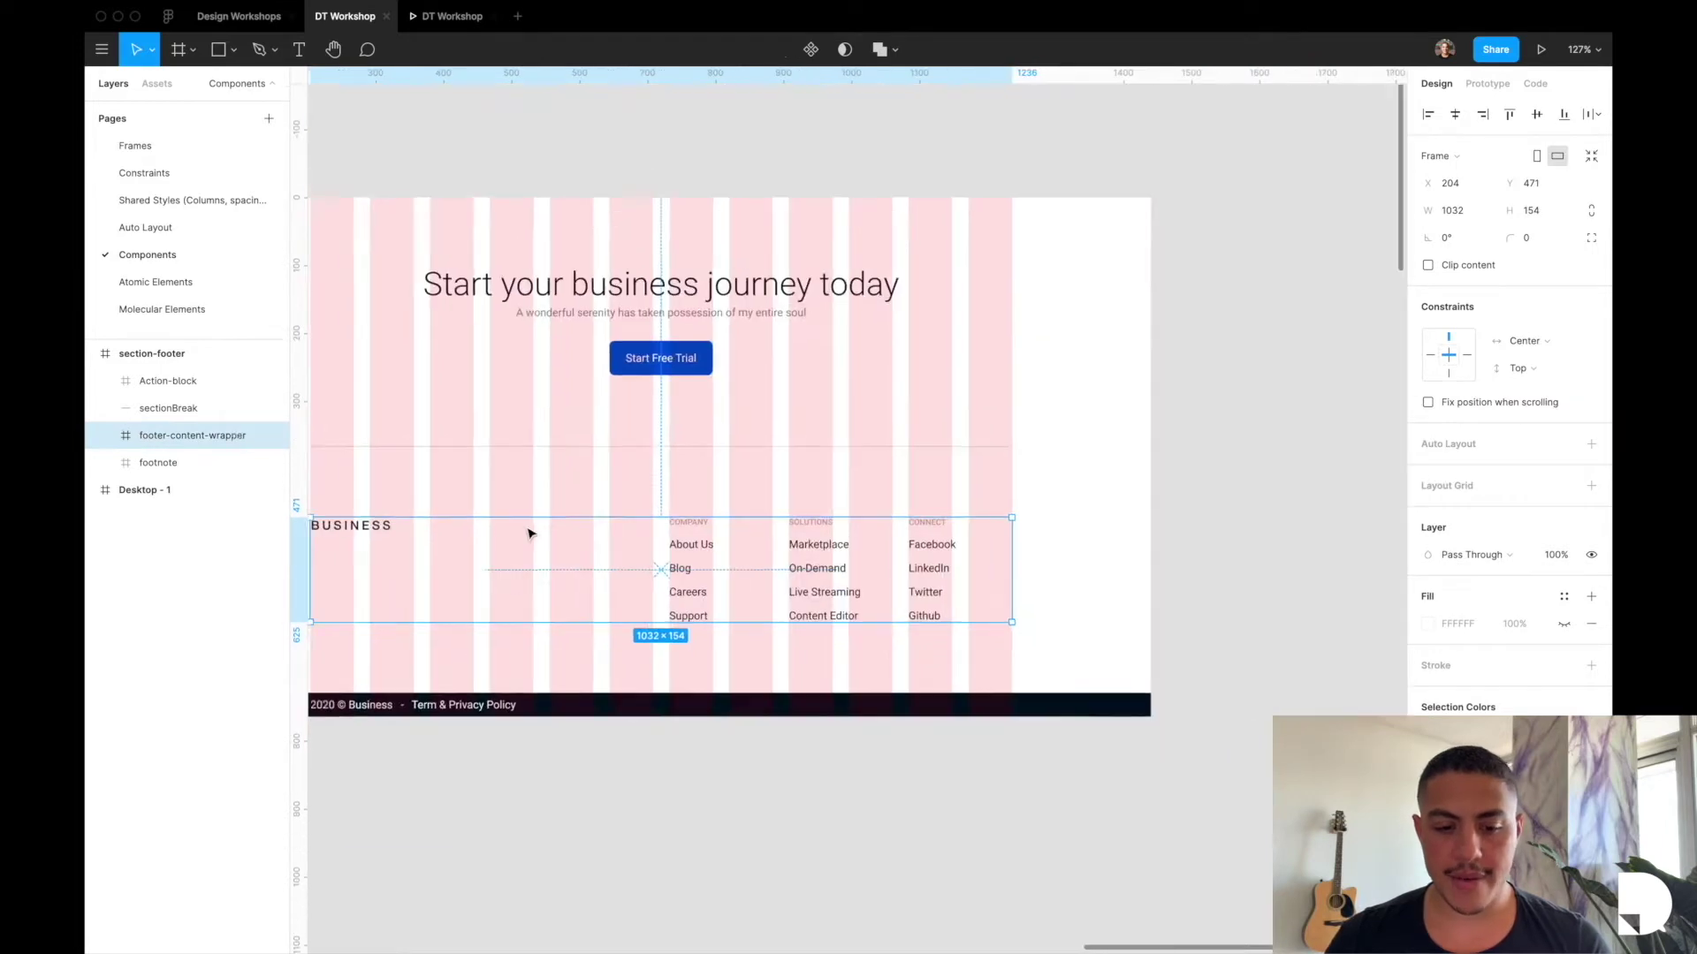
pyautogui.scroll(-3, 528, 534)
pyautogui.hscroll(-2, 508, 618)
pyautogui.click(477, 696)
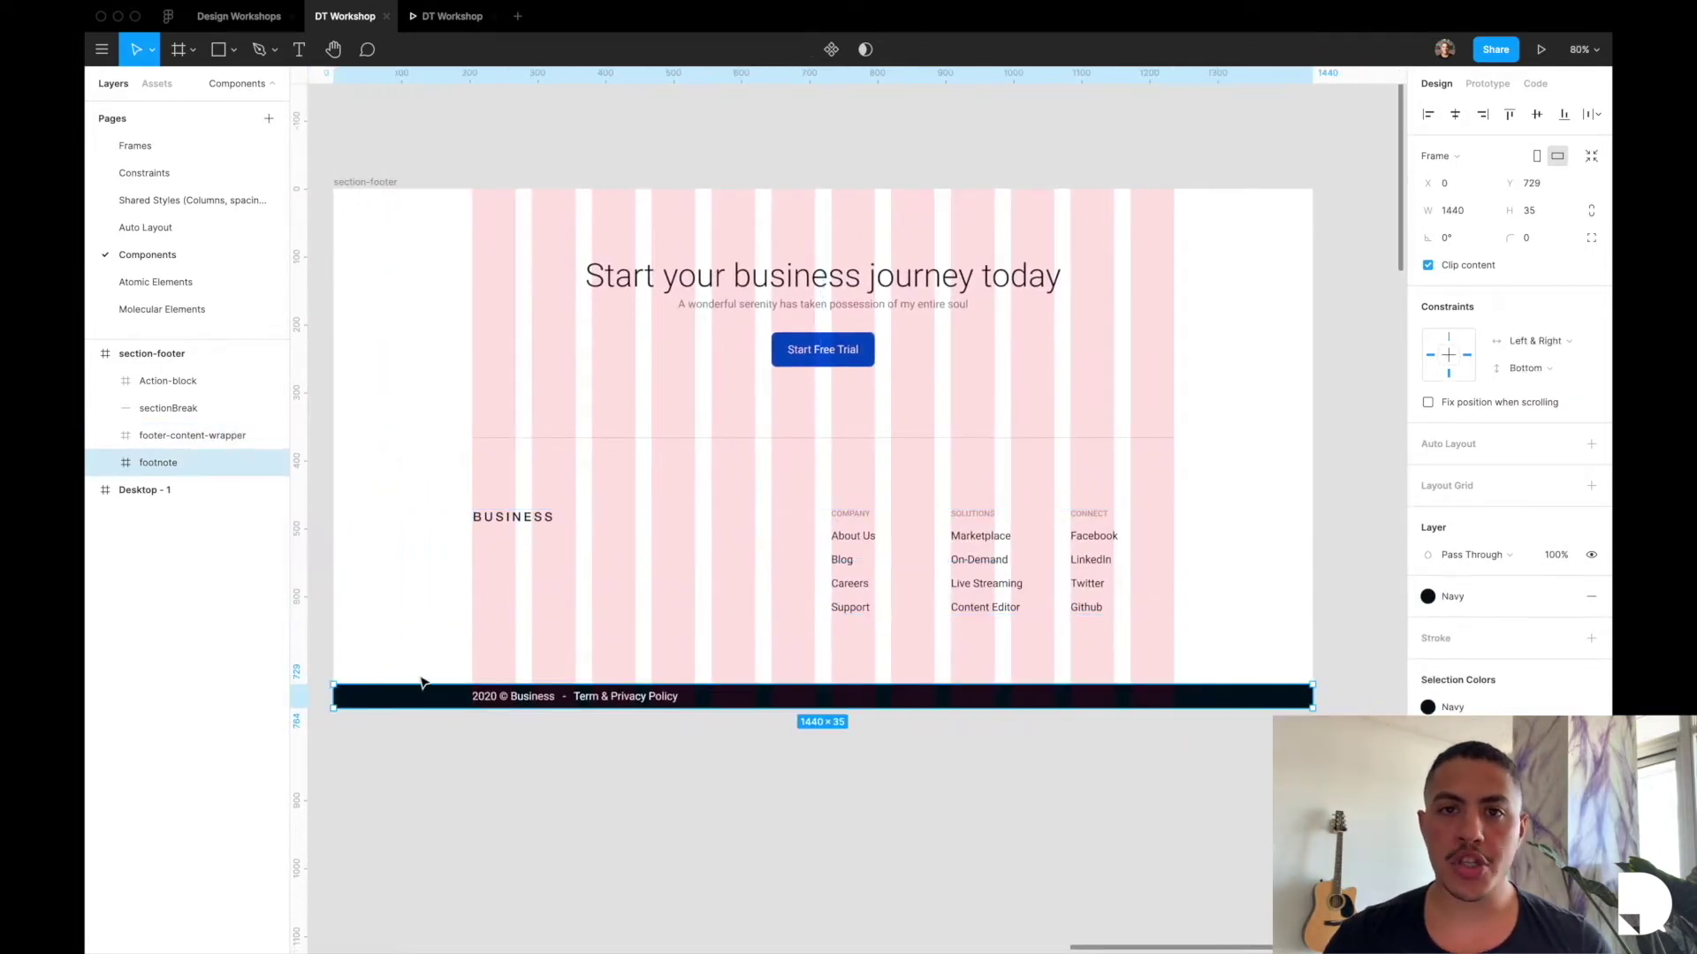
pyautogui.click(106, 463)
pyautogui.click(202, 499)
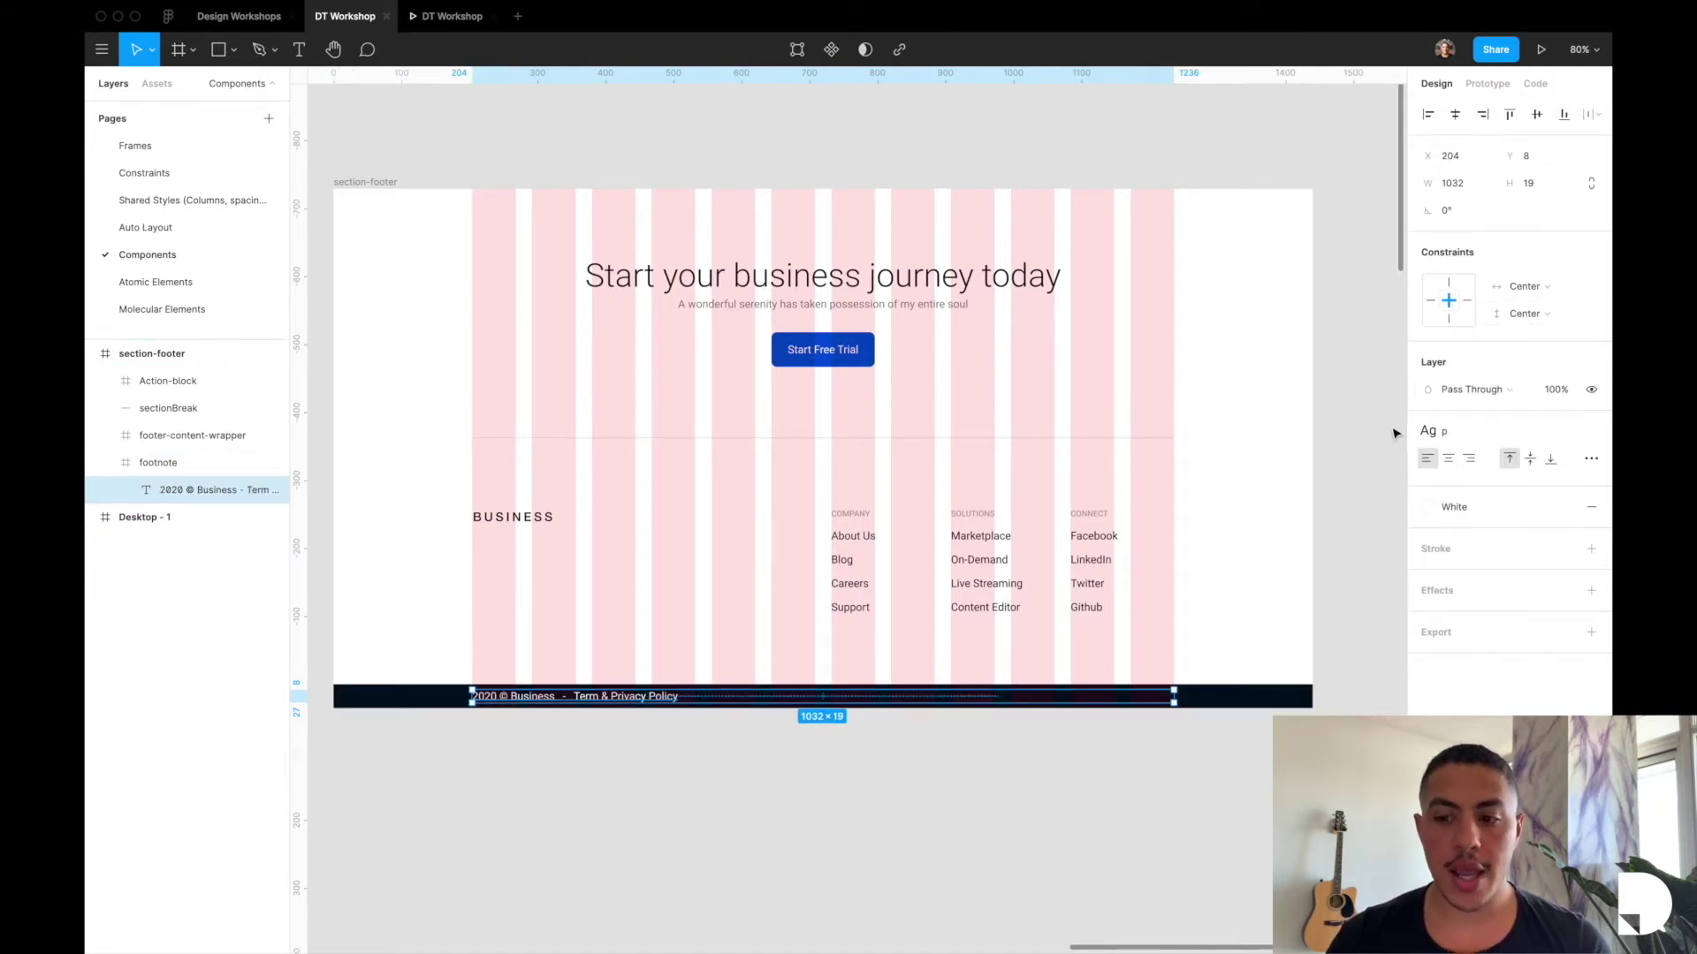
pyautogui.click(202, 472)
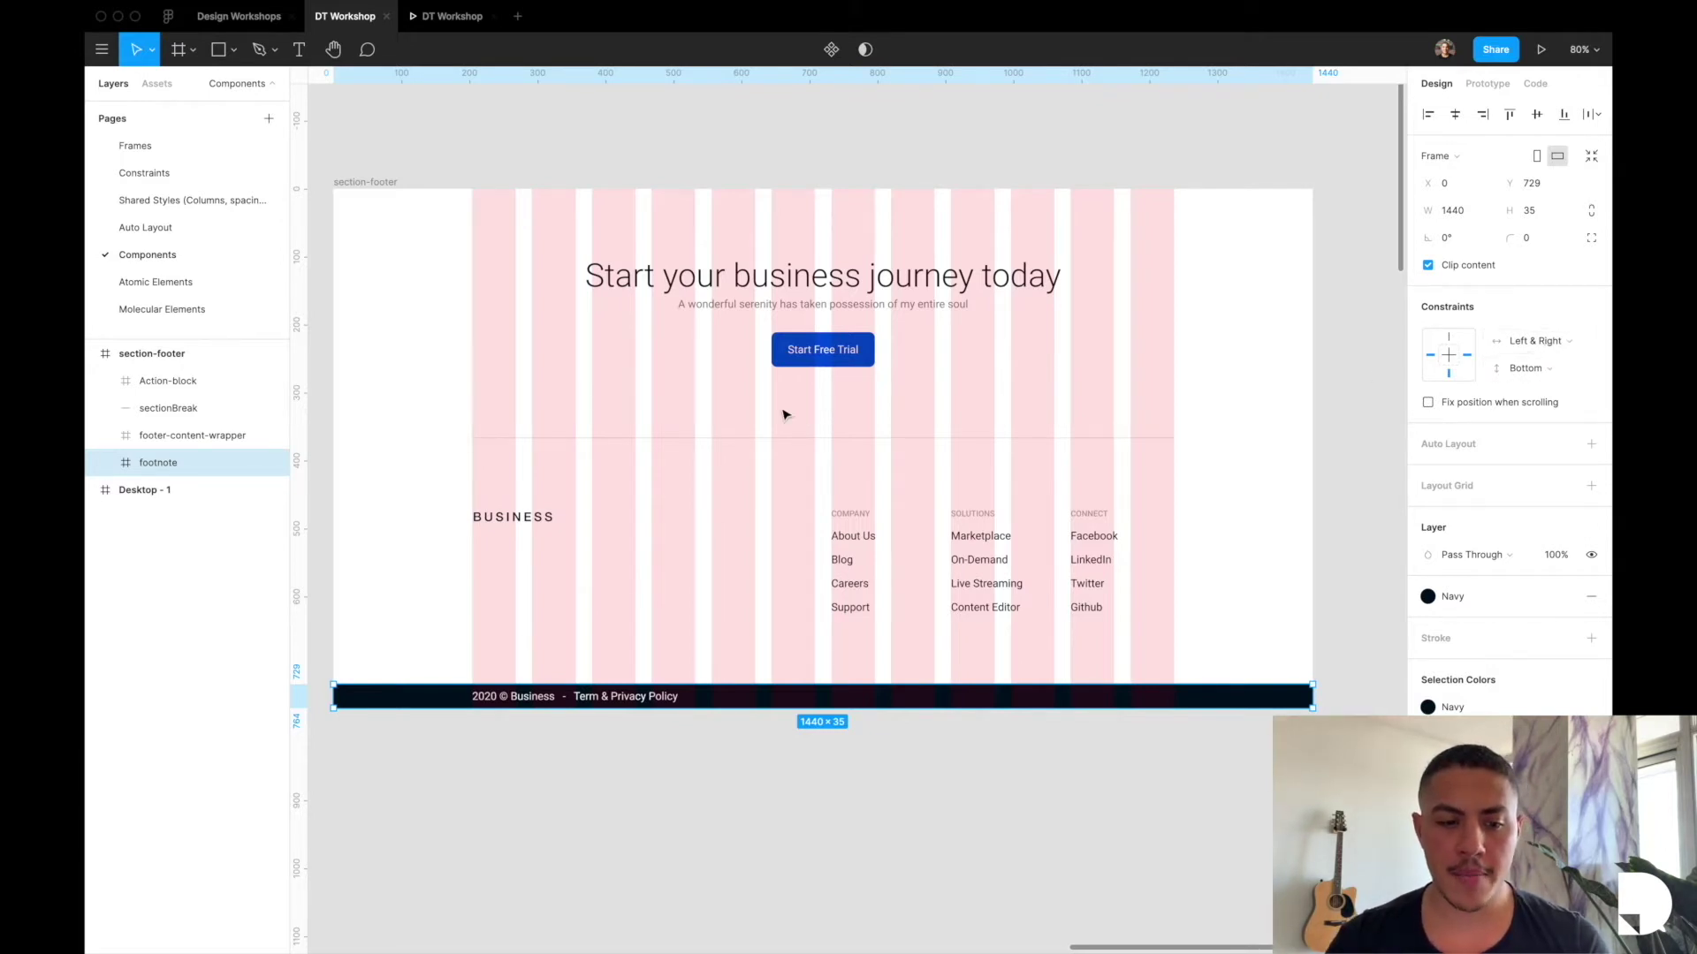
pyautogui.click(199, 441)
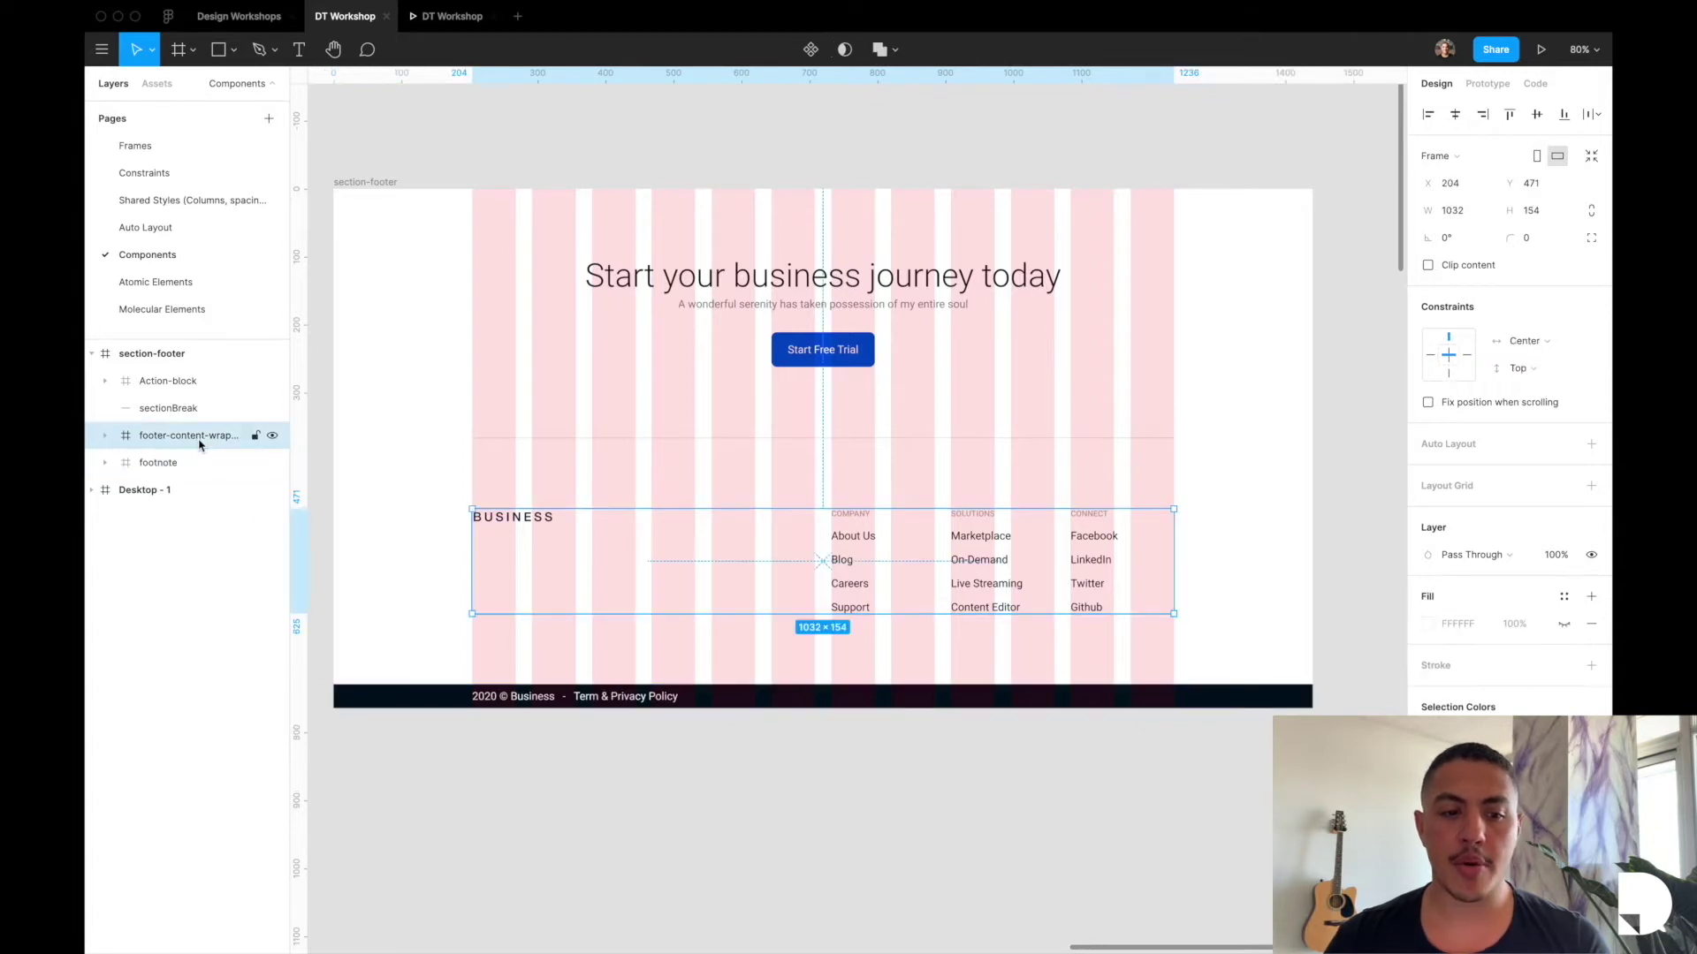
pyautogui.keyDown('shift'); pyautogui.click(178, 409); pyautogui.keyUp('shift')
pyautogui.keyDown('shift'); pyautogui.click(177, 385); pyautogui.keyUp('shift')
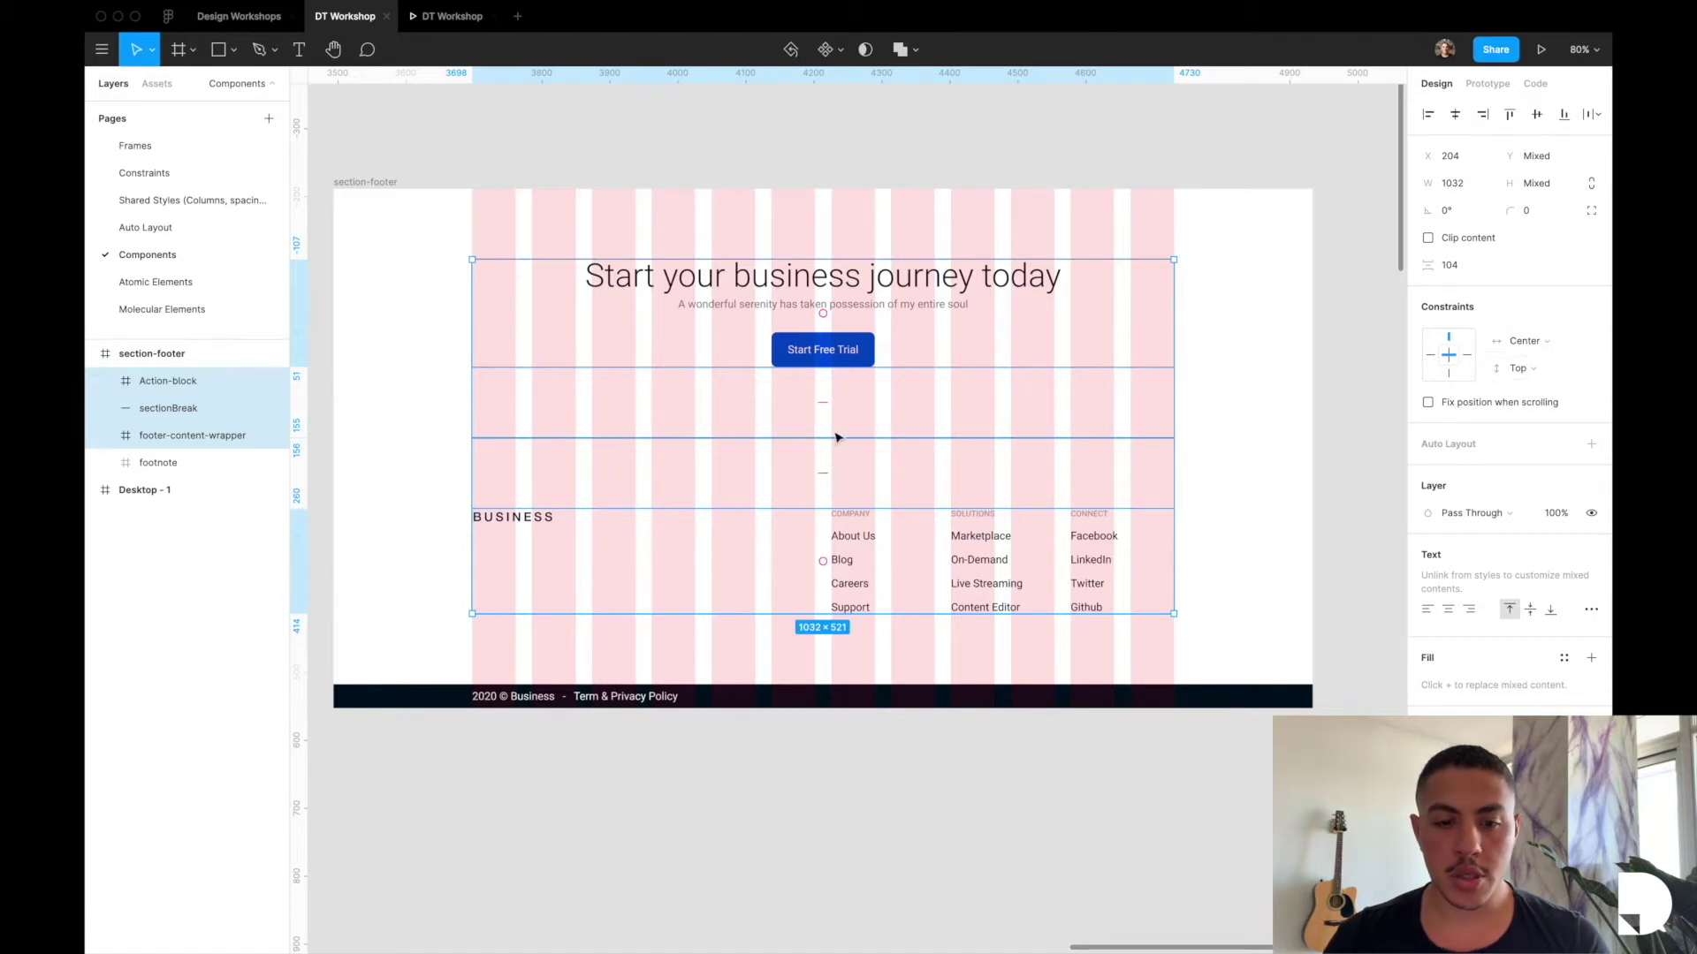
pyautogui.click(251, 353)
pyautogui.hscroll(-2, 989, 381)
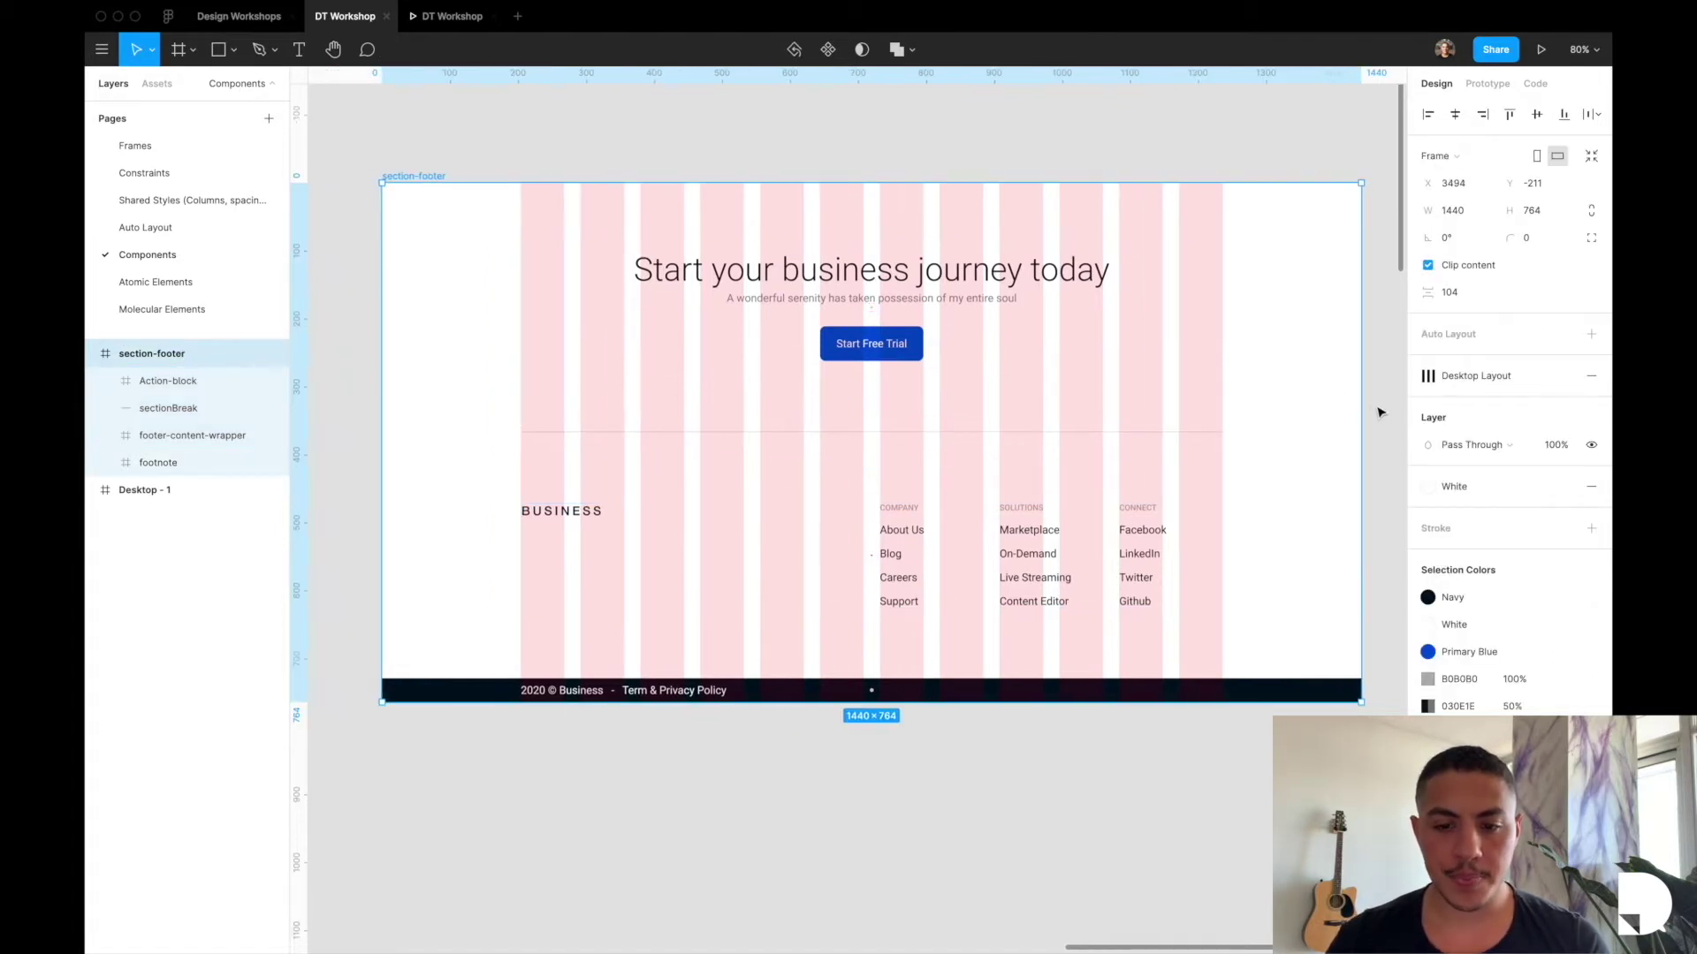
pyautogui.moveTo(1360, 404); pyautogui.dragTo(1084, 381)
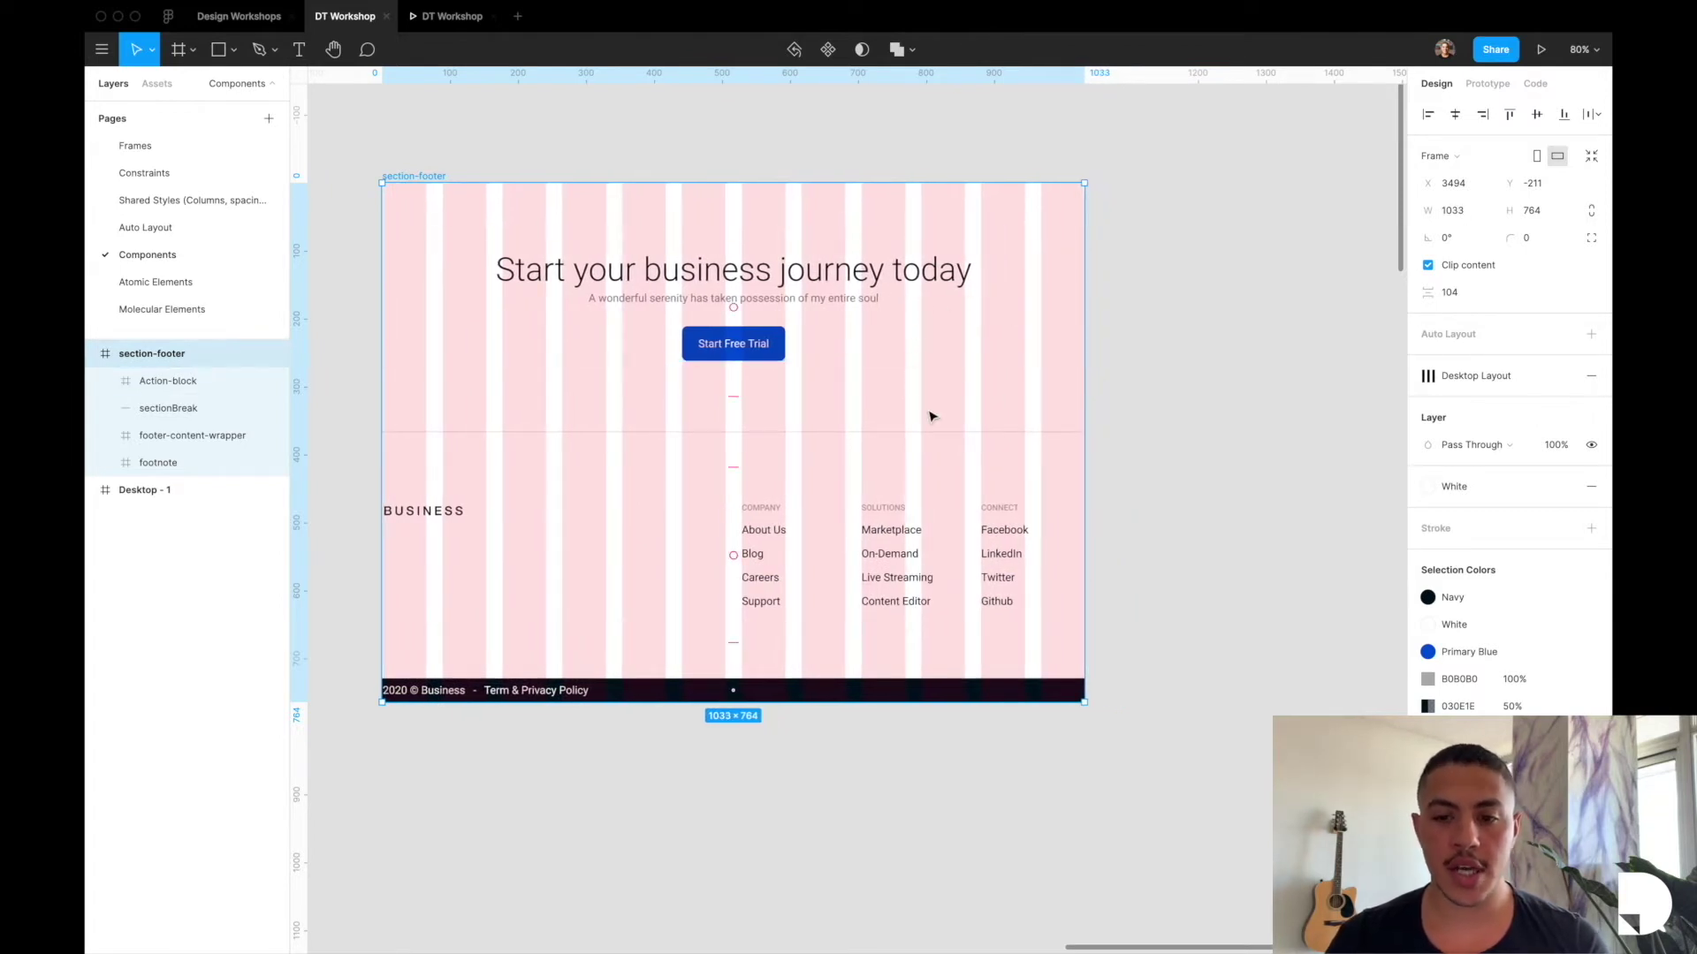
pyautogui.press('super+z')
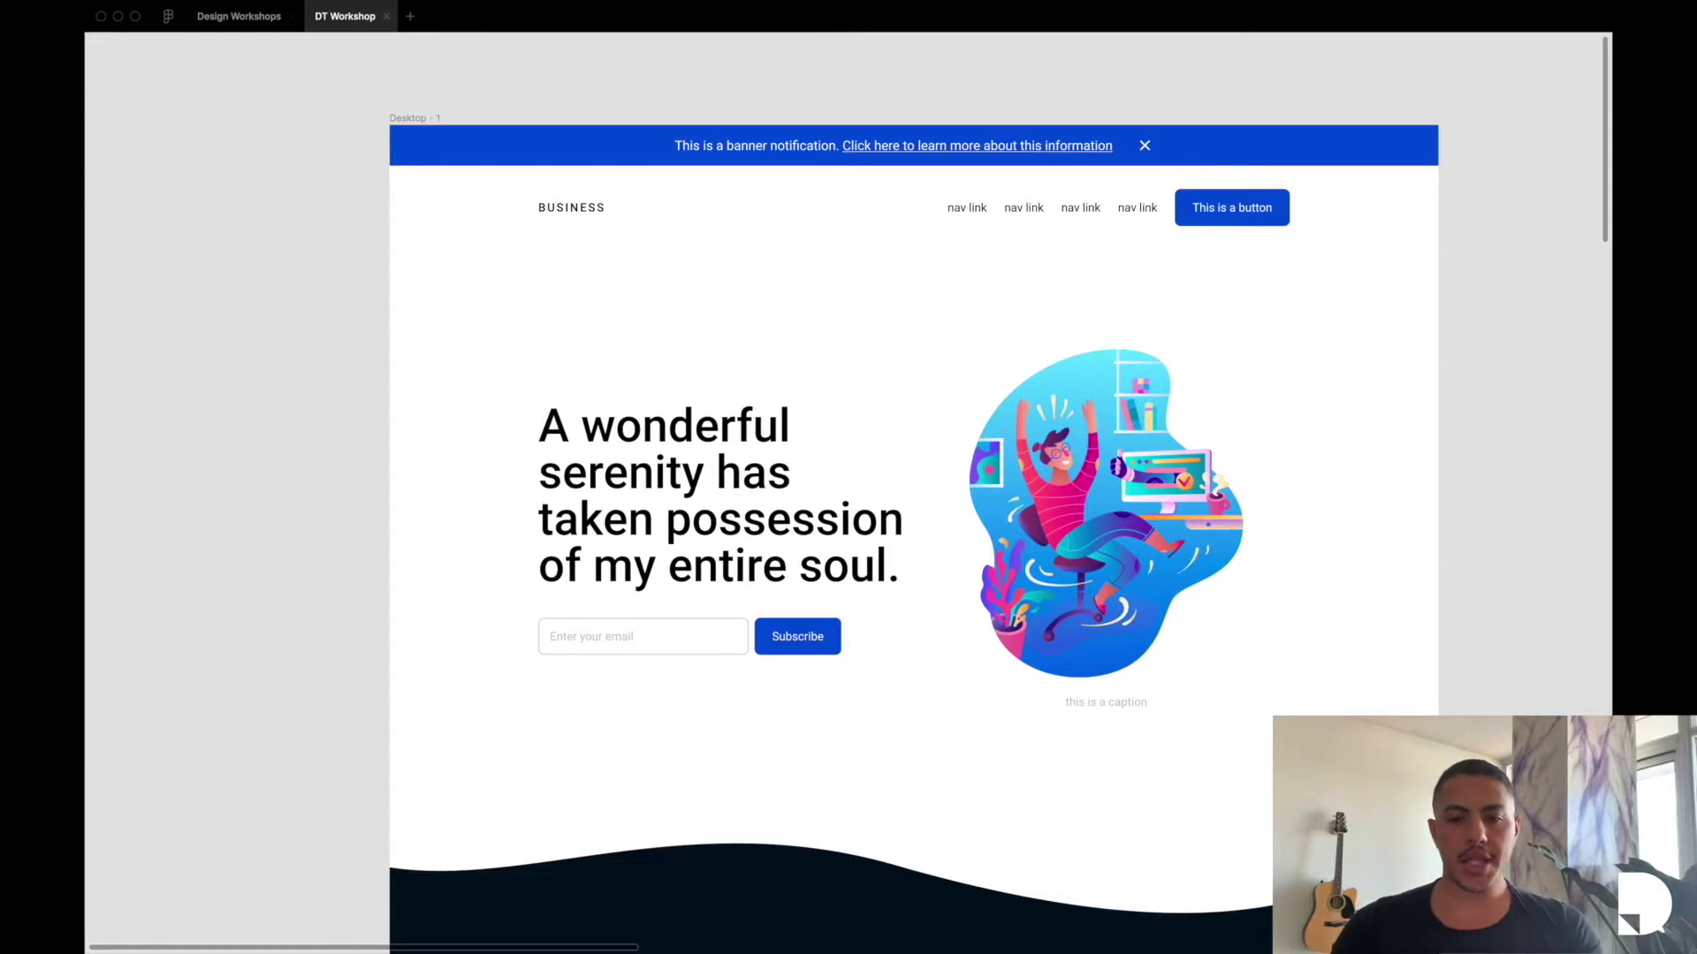
# Scroll the prototype preview, restore the editor UI, and scroll down to the testimonial.
pyautogui.scroll(-15, 917, 494)
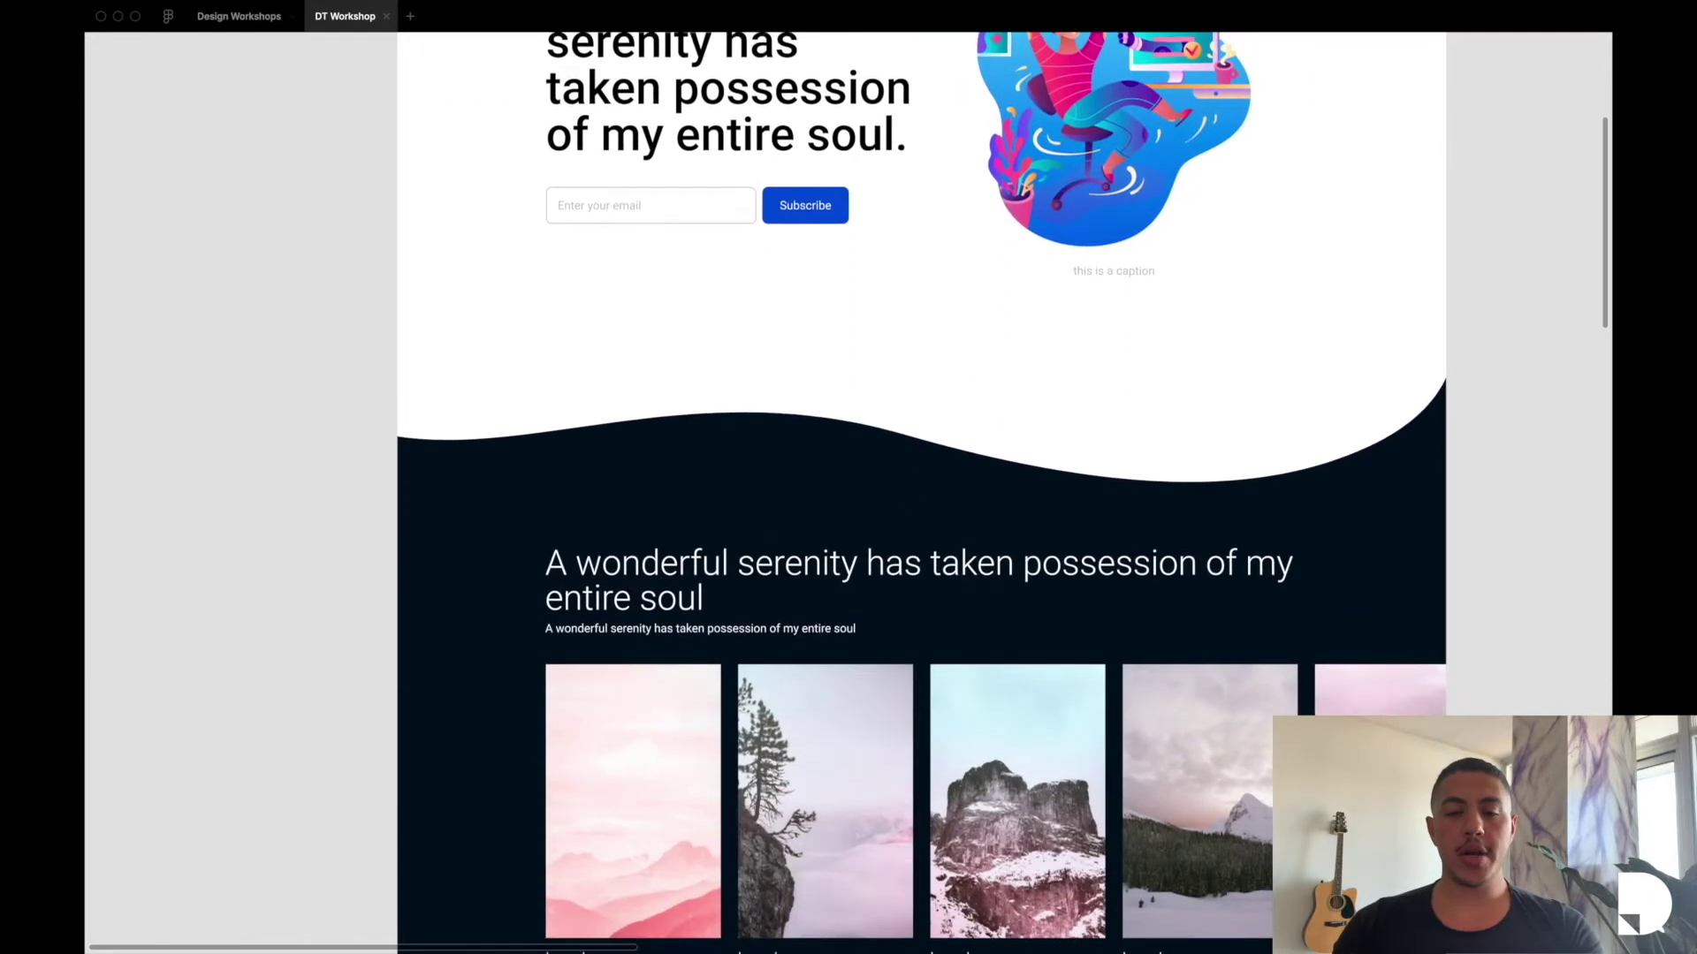
pyautogui.scroll(-12, 917, 493)
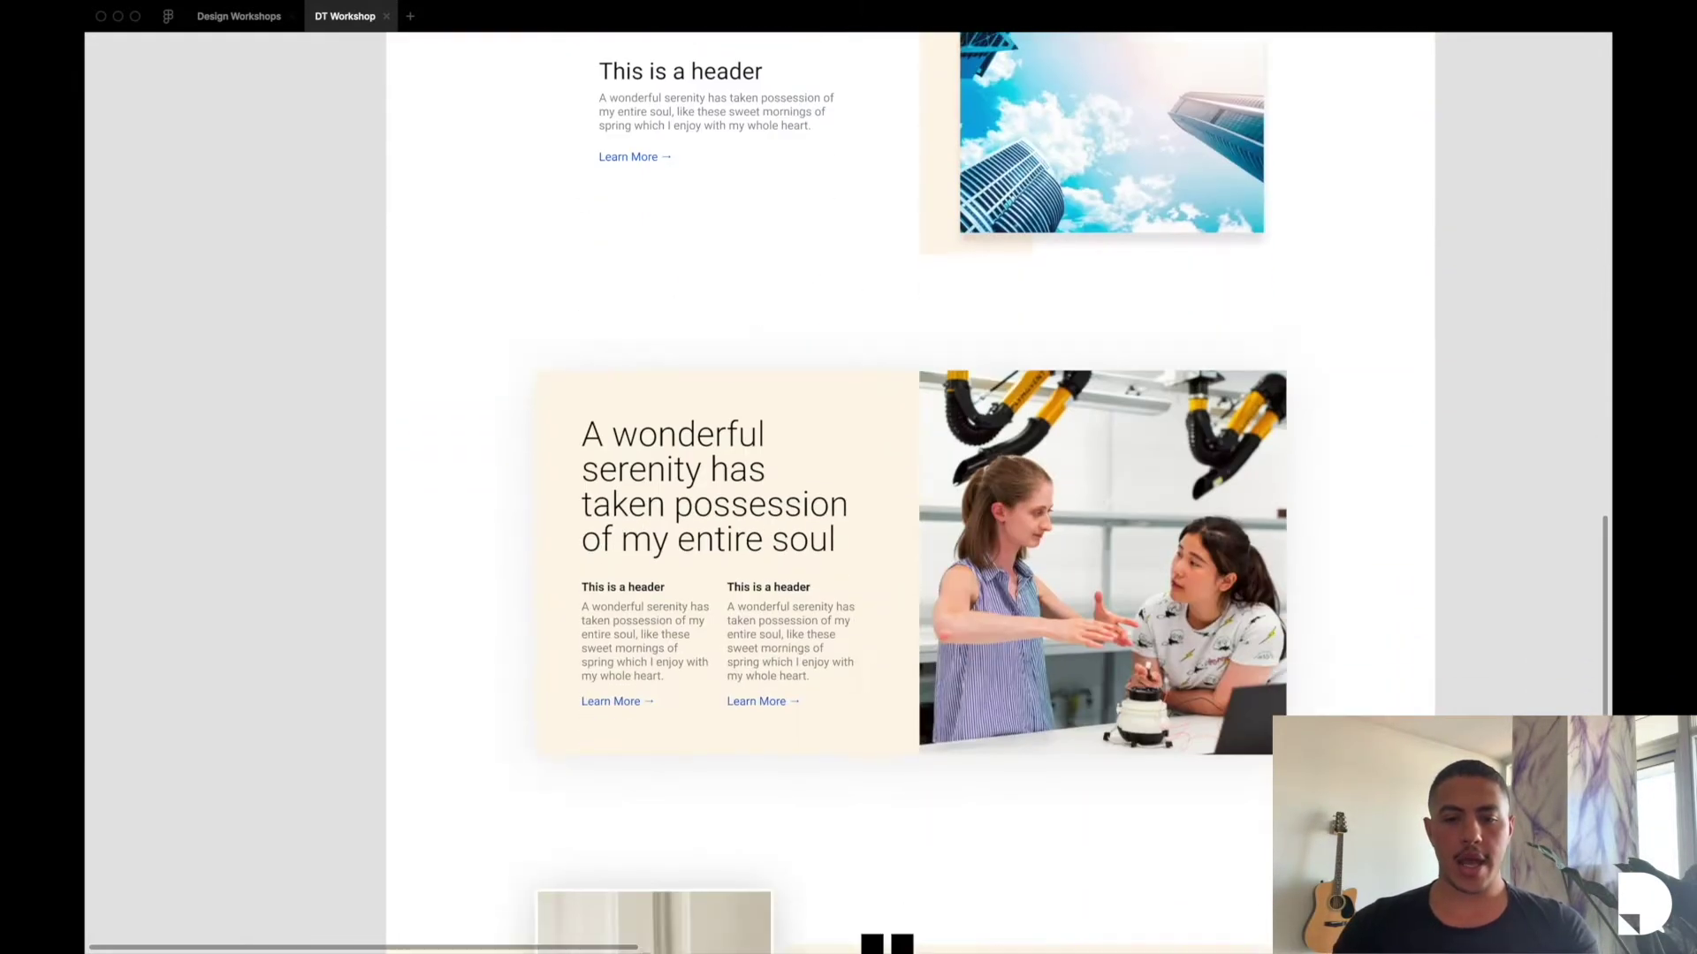
pyautogui.scroll(-6, 917, 493)
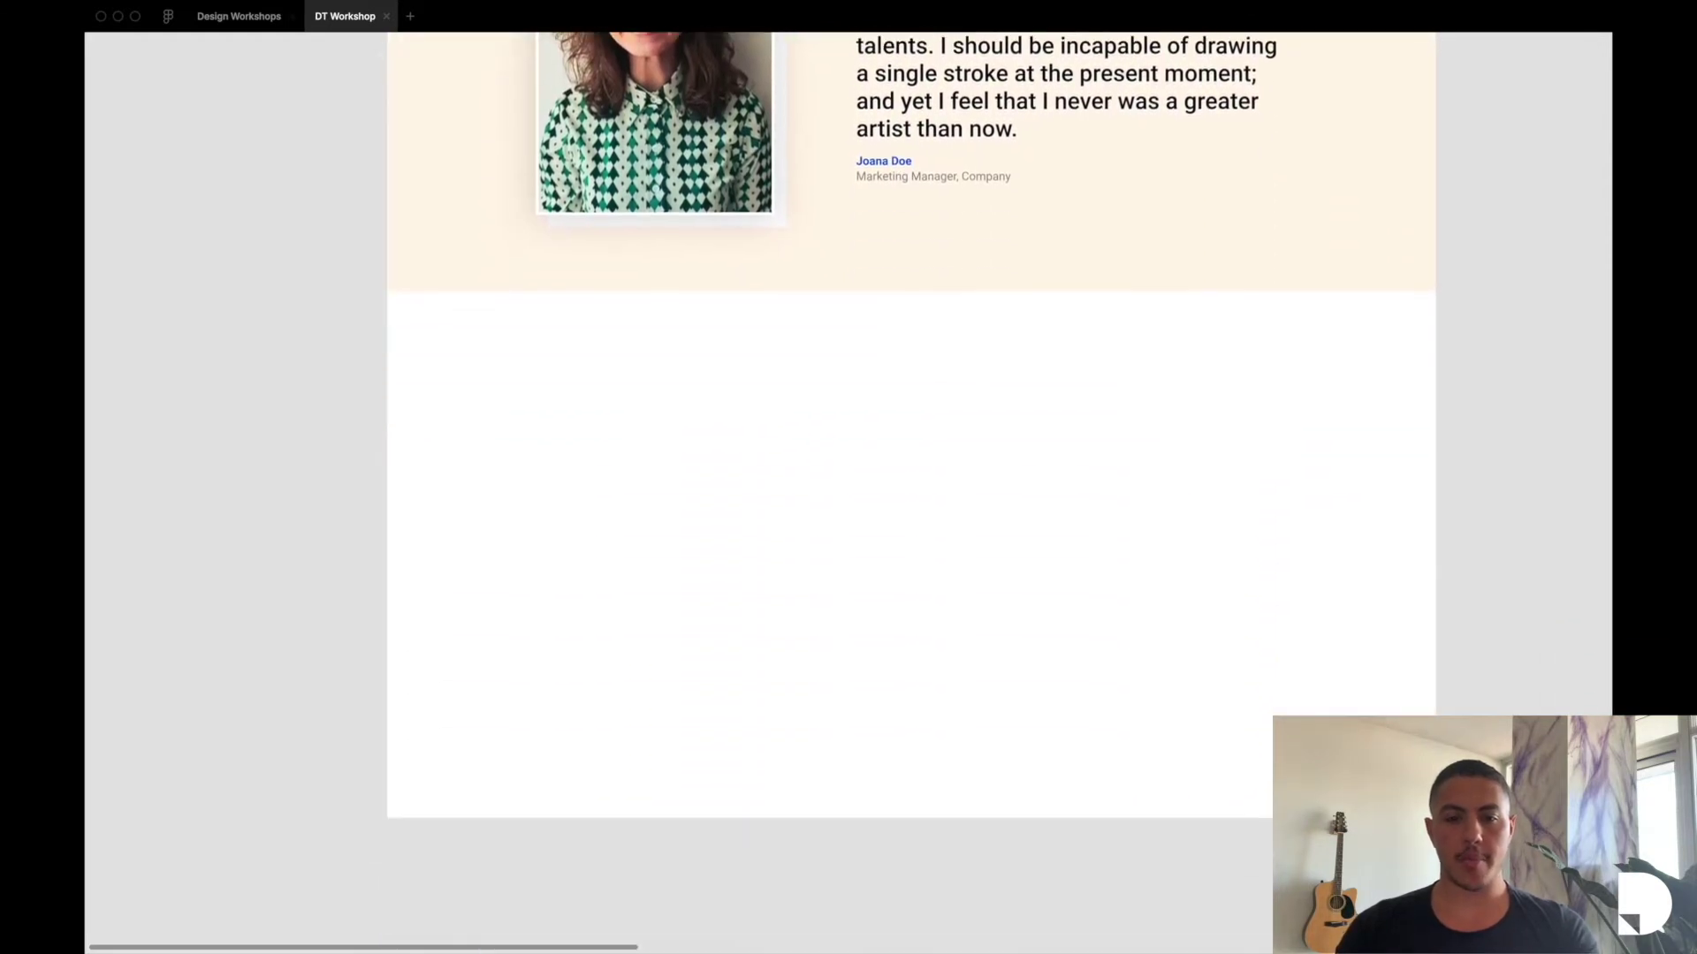
pyautogui.press('super+backslash')
pyautogui.scroll(-5, 1086, 730)
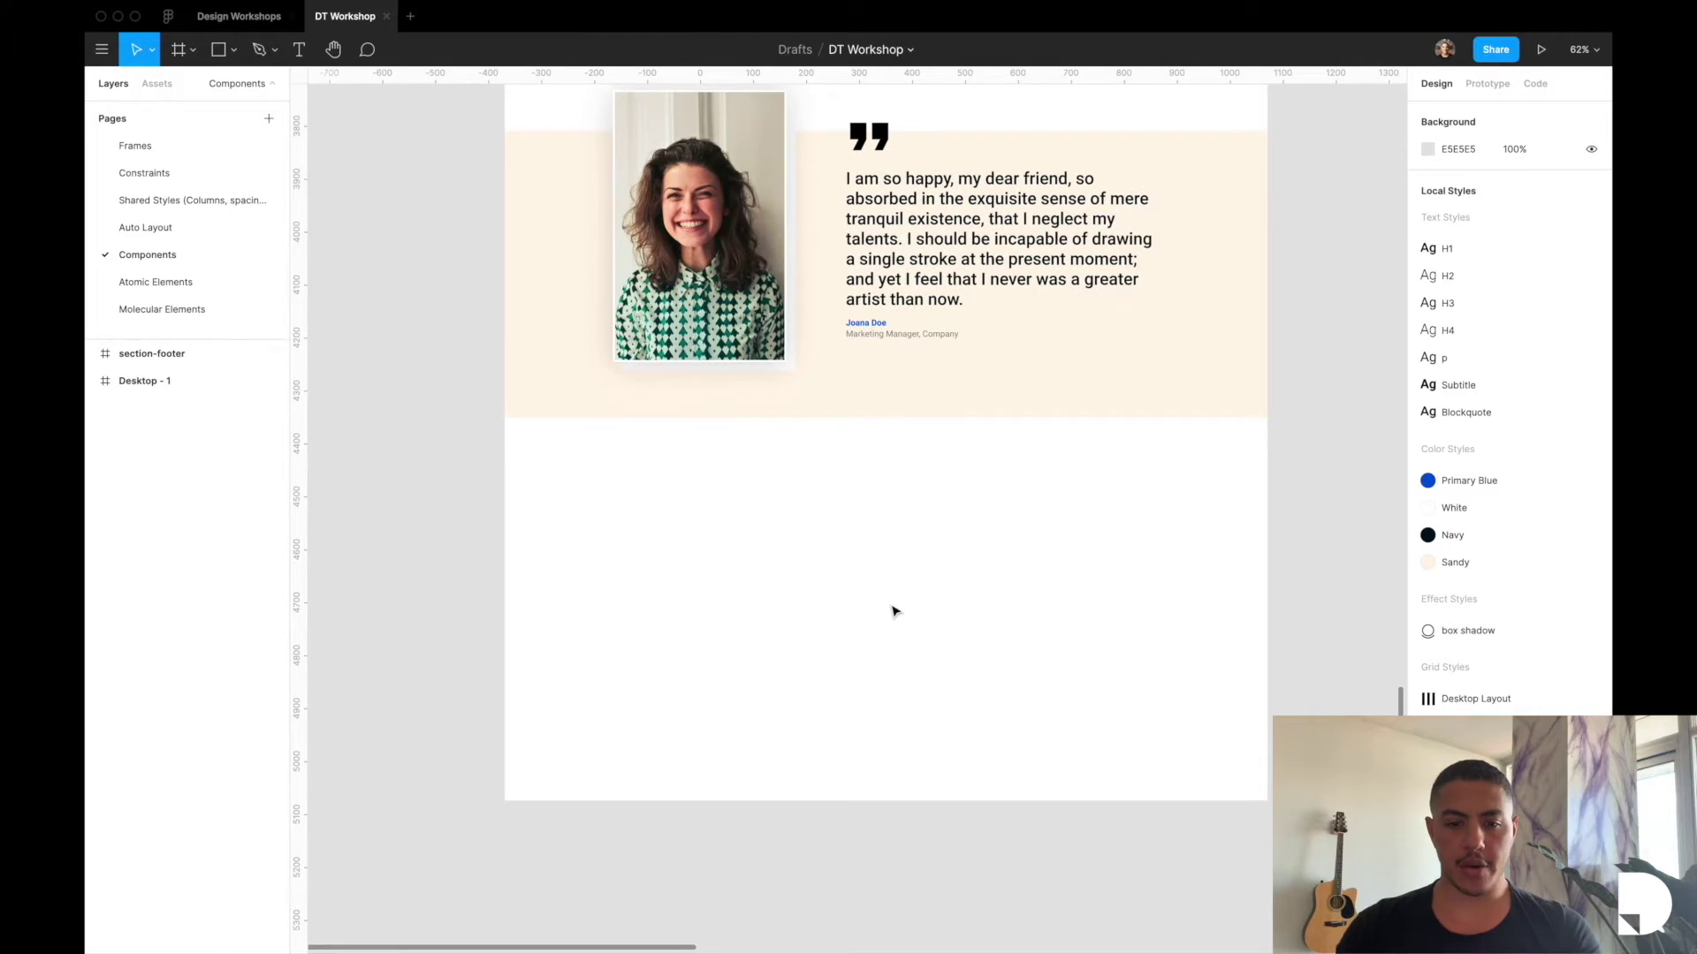
# Draw a 1440 × 724 frame spanning the page below the testimonial.
pyautogui.press('f')
pyautogui.moveTo(561, 470); pyautogui.dragTo(1268, 727)
pyautogui.moveTo(555, 571); pyautogui.dragTo(504, 571)
pyautogui.moveTo(691, 465); pyautogui.dragTo(690, 417)
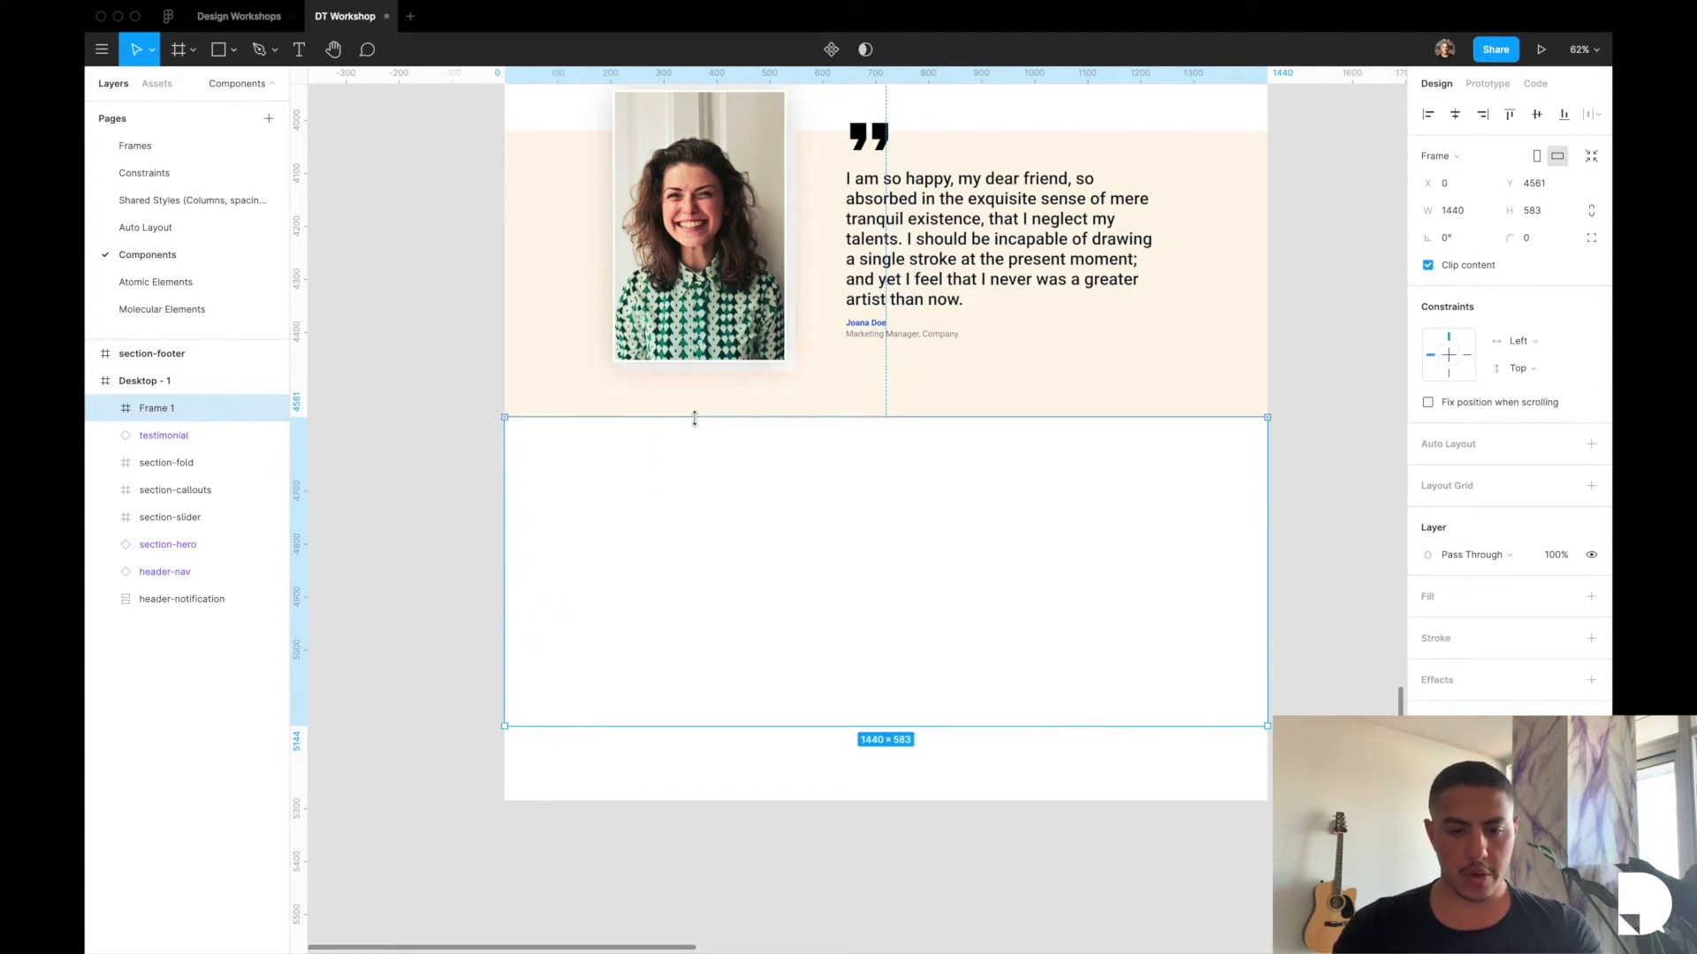
pyautogui.moveTo(649, 726); pyautogui.dragTo(646, 801)
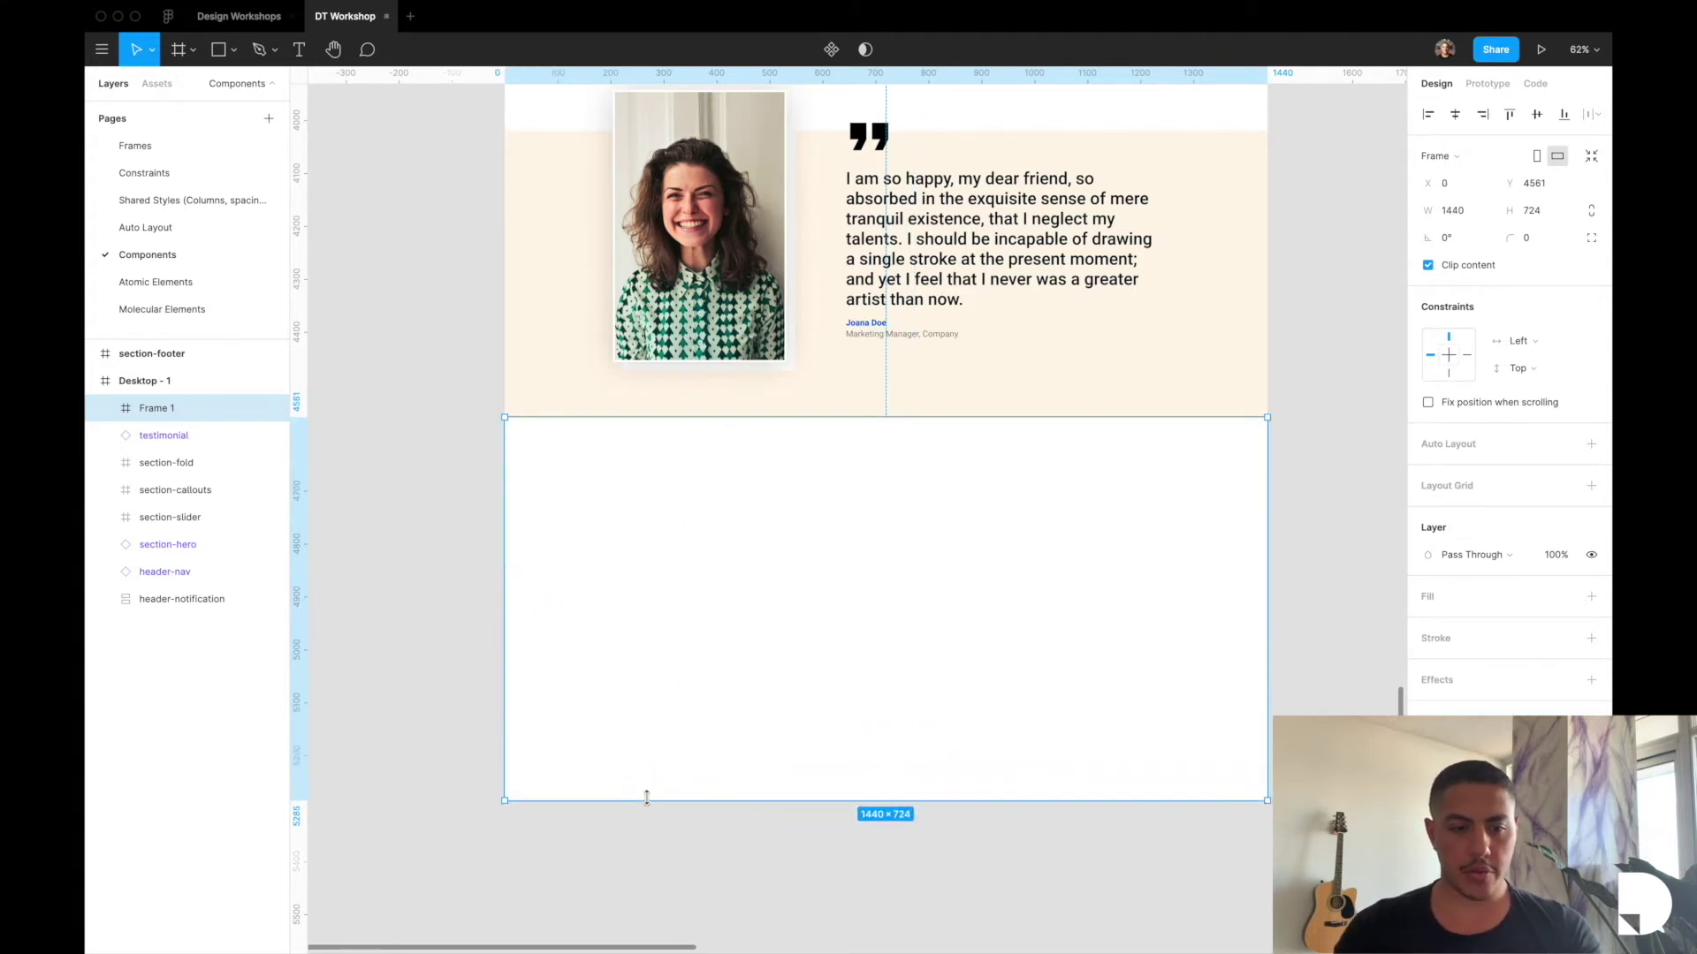
# Rename the new frame 'footer' and show the column layout grids.
pyautogui.doubleClick(212, 415)
pyautogui.write('footer')
pyautogui.press('Return')
pyautogui.hotkey('ctrl', 'g')
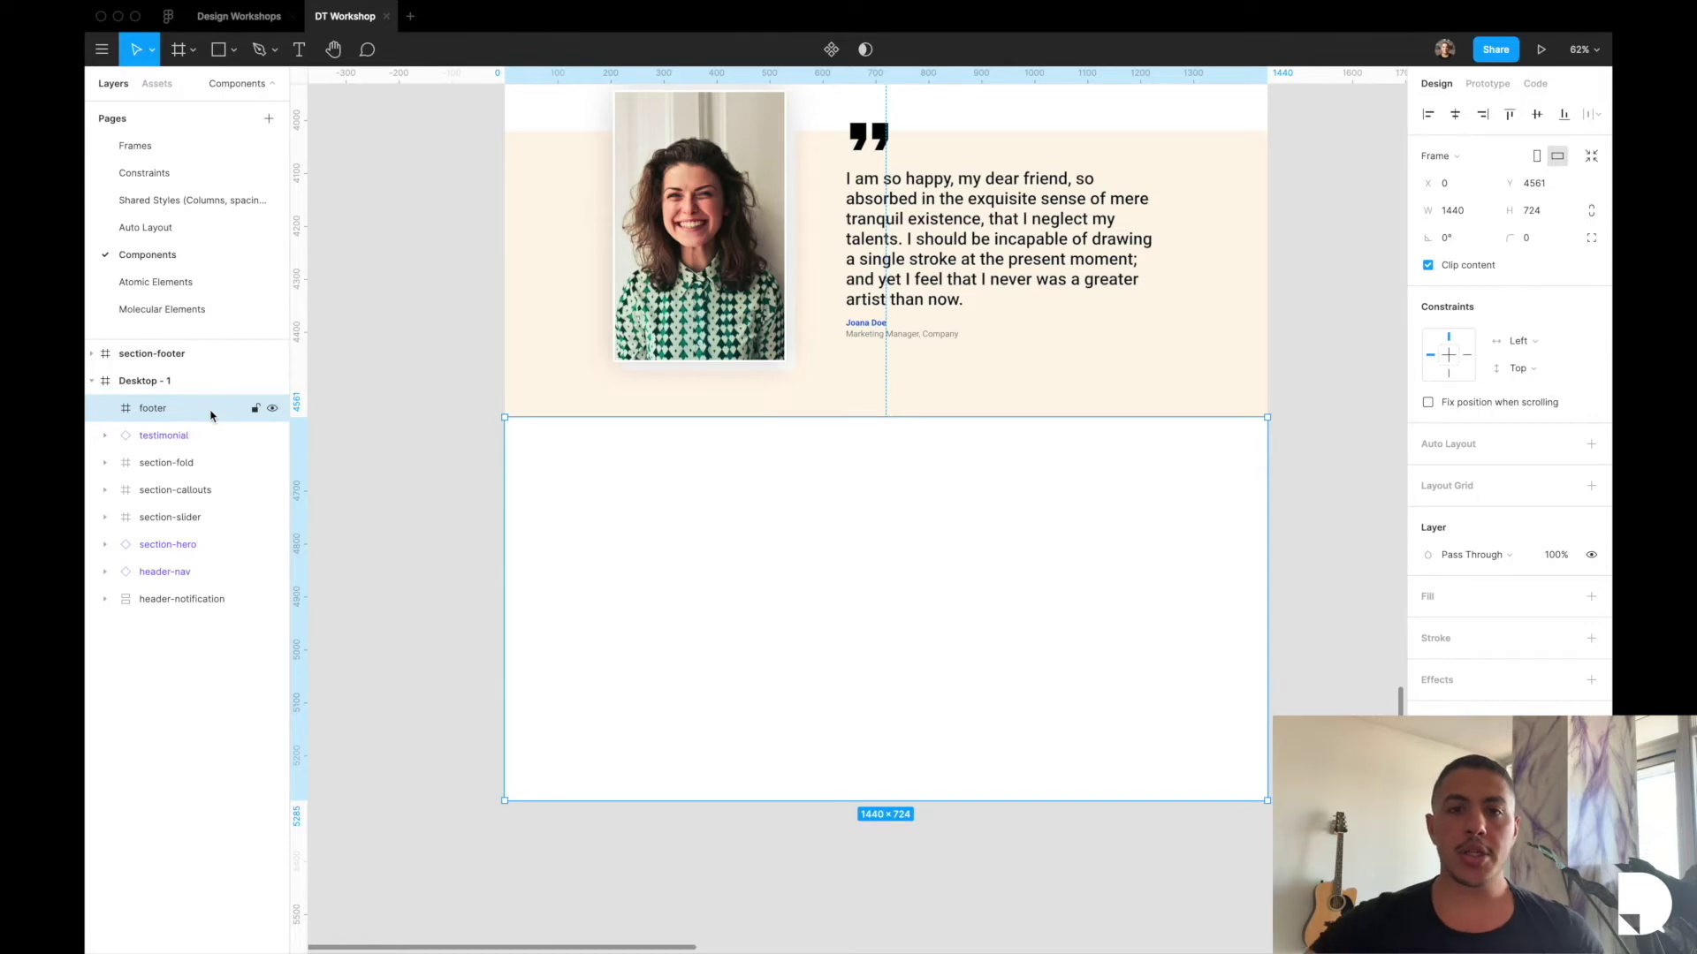
pyautogui.hotkey('ctrl', 'g')
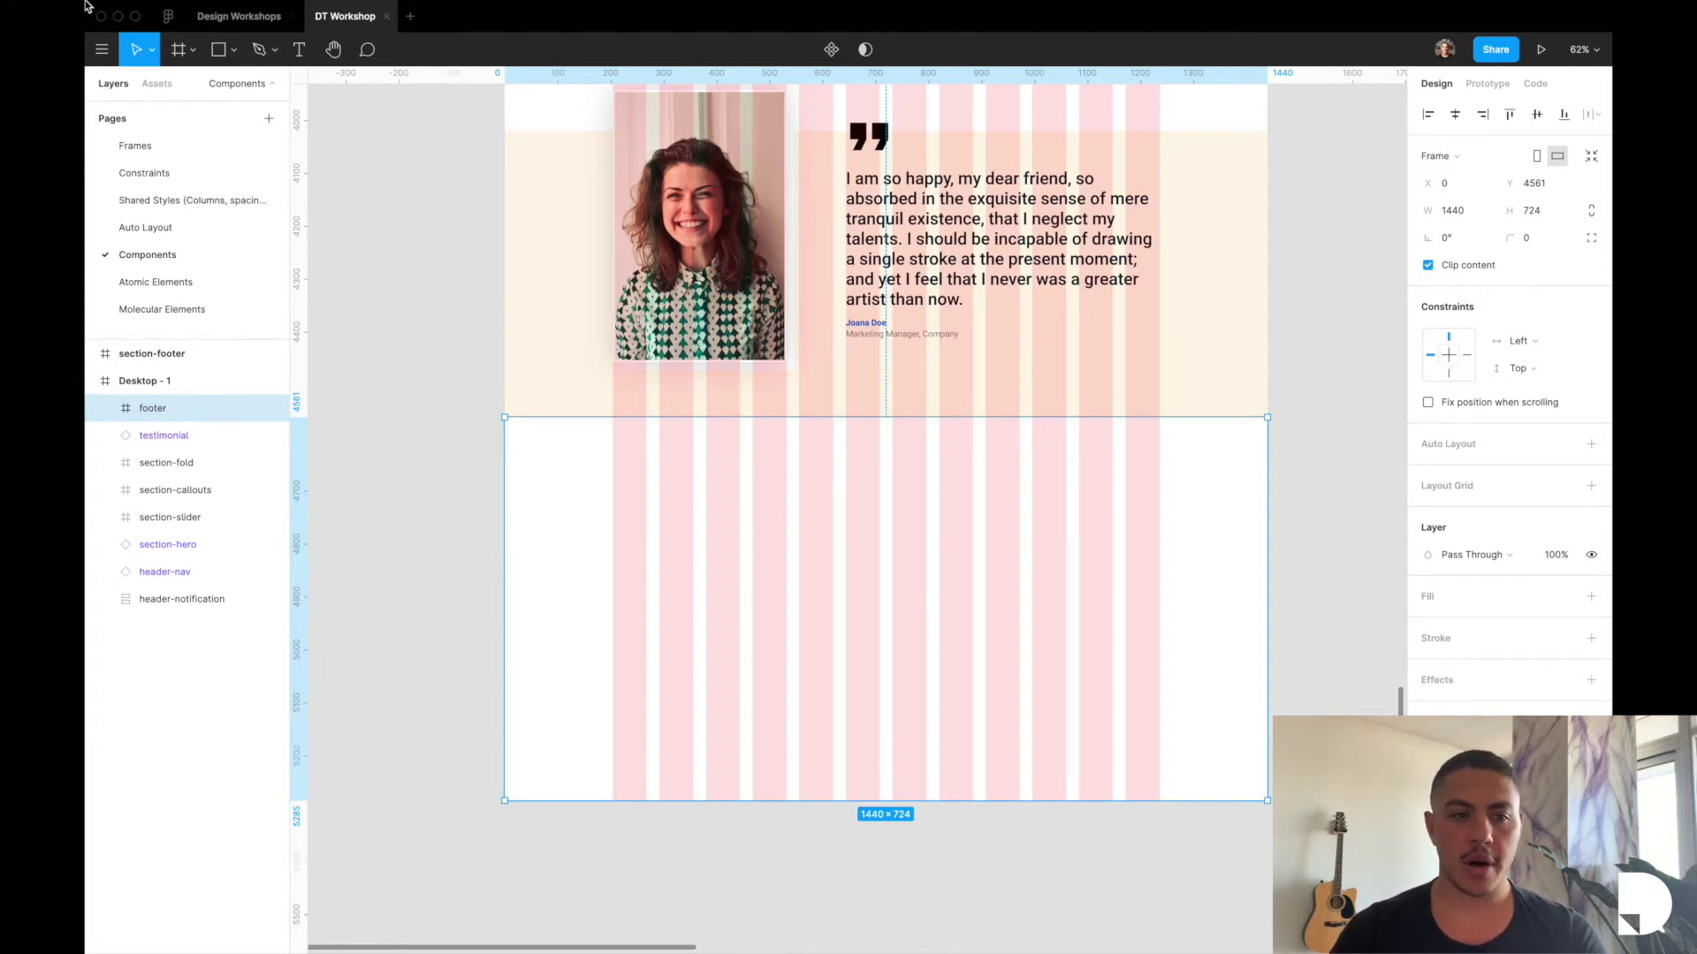
# Place section-header and Button/Primary instances from Assets into the footer.
pyautogui.click(174, 92)
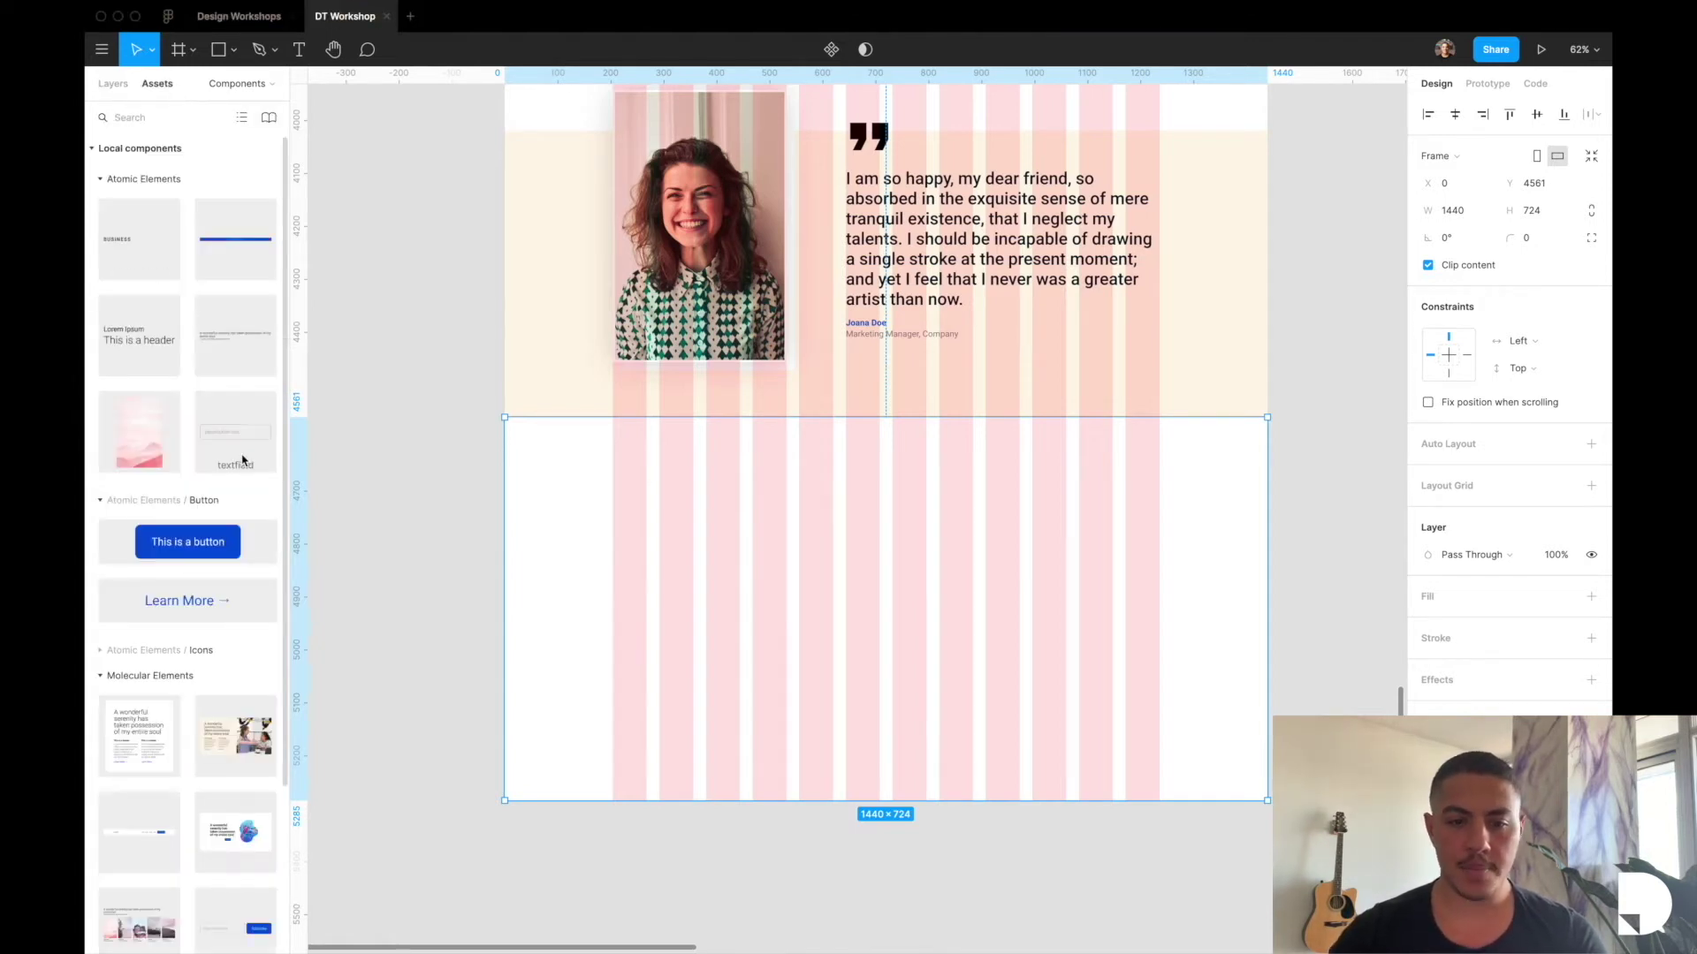
pyautogui.moveTo(208, 341); pyautogui.dragTo(766, 482)
pyautogui.moveTo(187, 542); pyautogui.dragTo(779, 580)
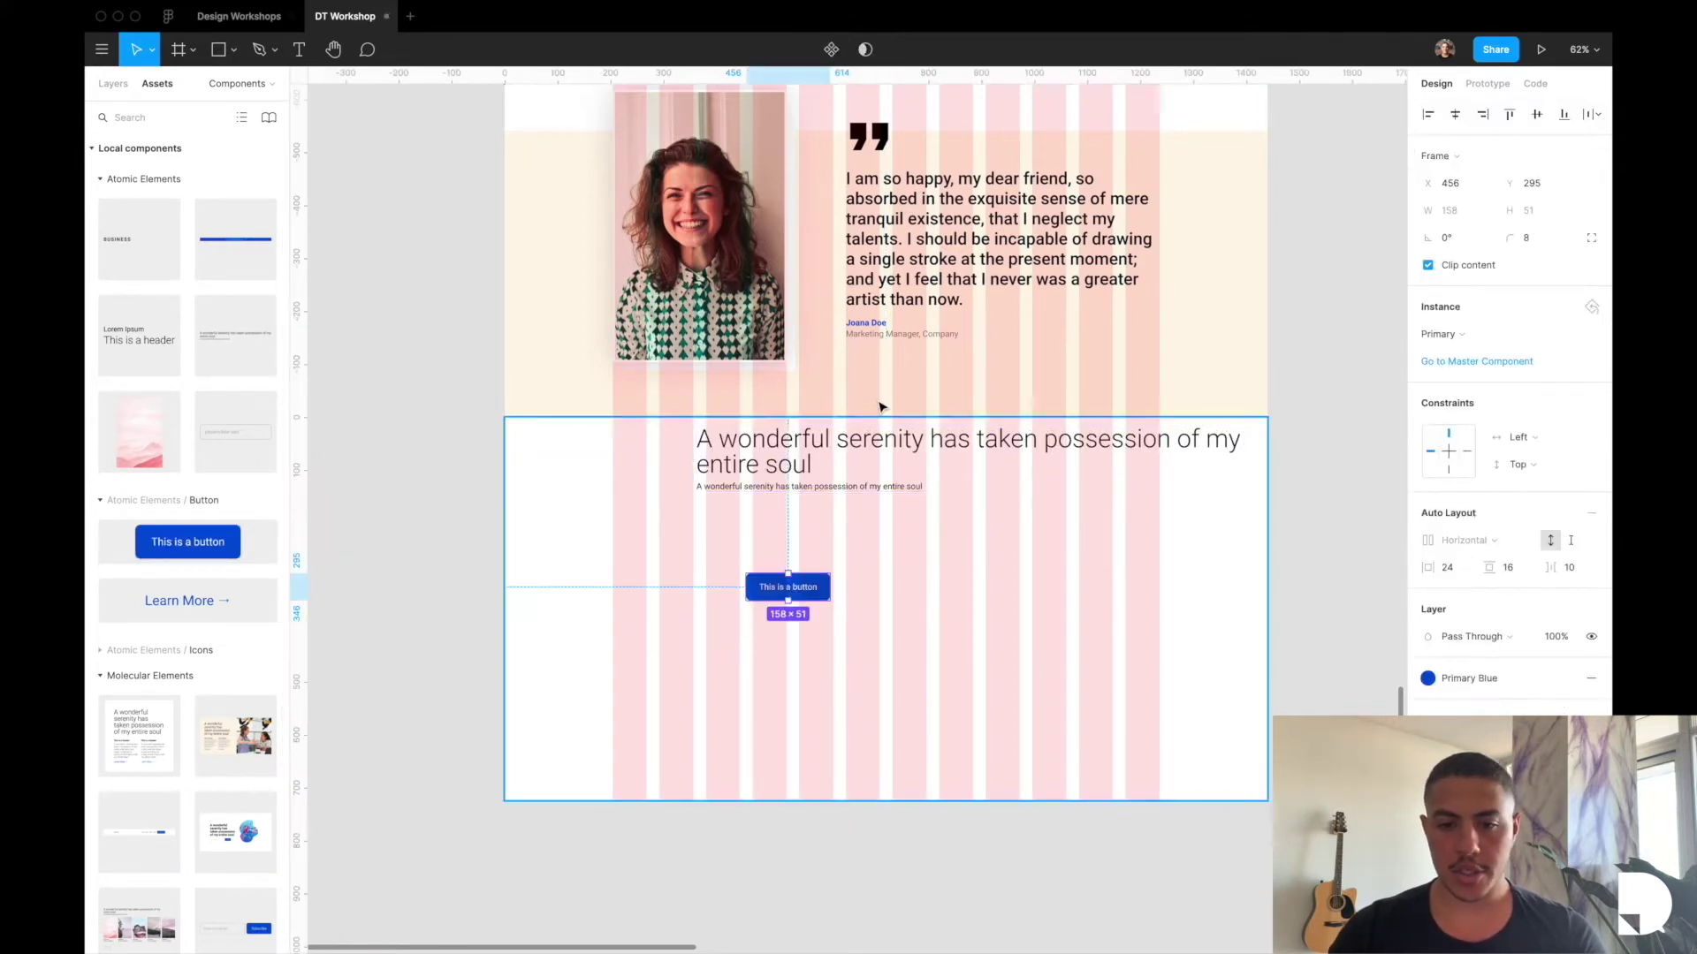
pyautogui.click(835, 417)
# Centre the heading and button horizontally, nudging the button up under the subtitle.
pyautogui.click(814, 458)
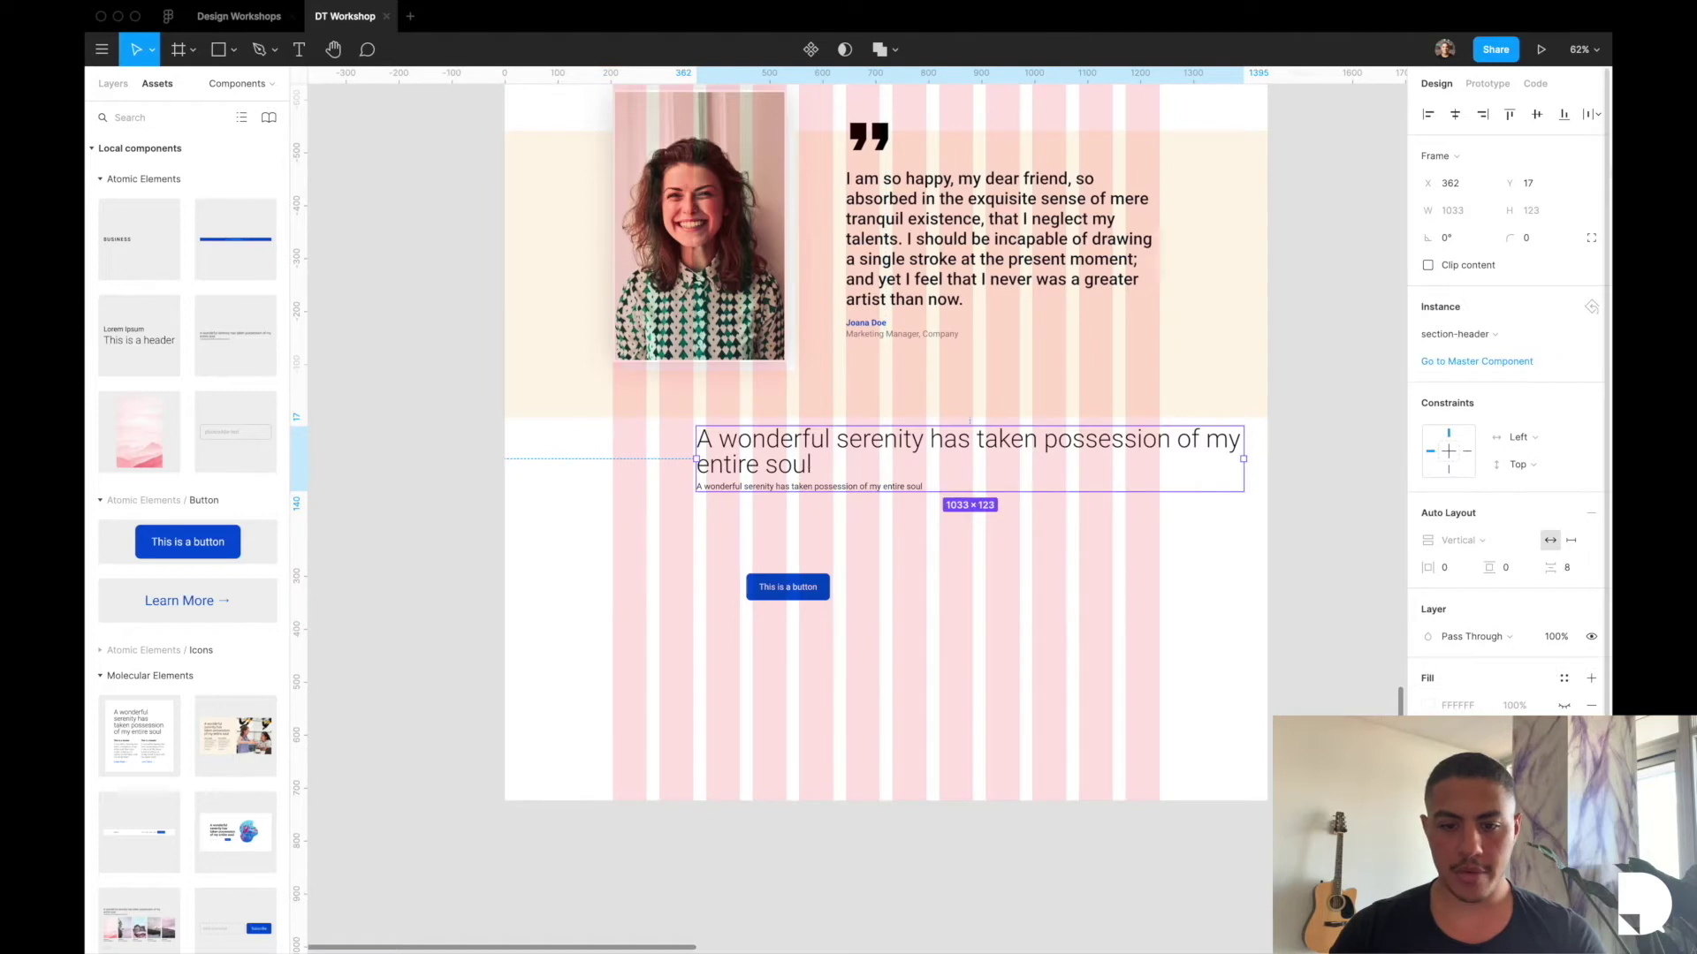
pyautogui.click(1454, 114)
pyautogui.click(788, 587)
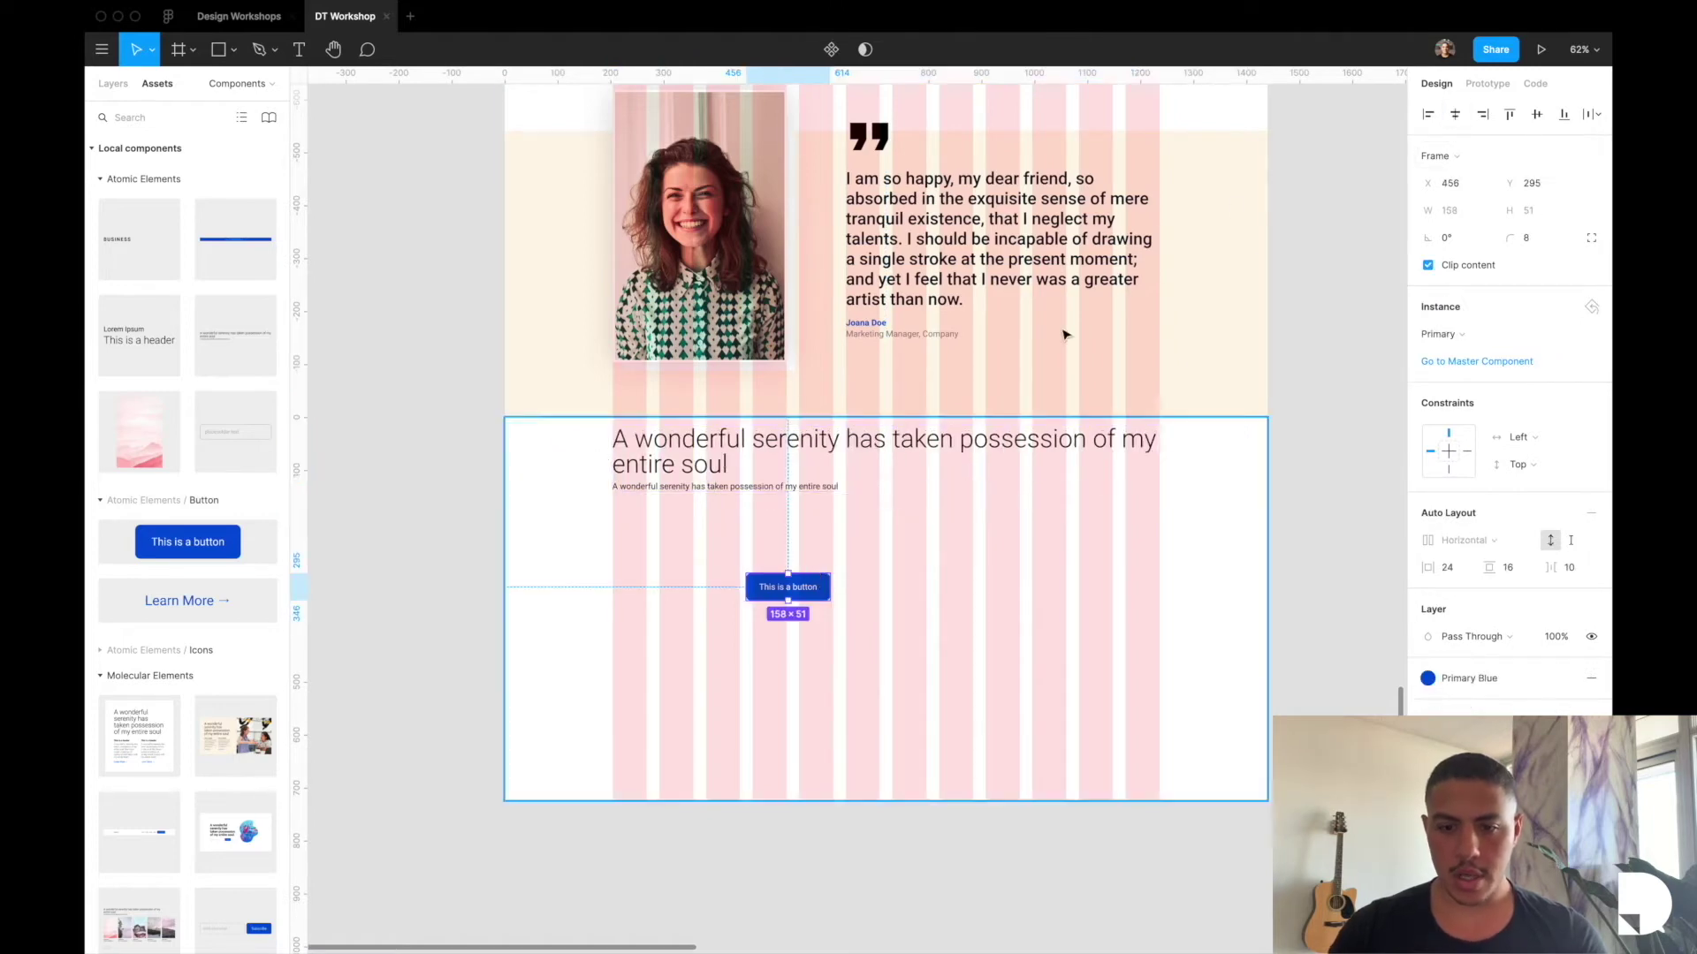
pyautogui.click(1446, 122)
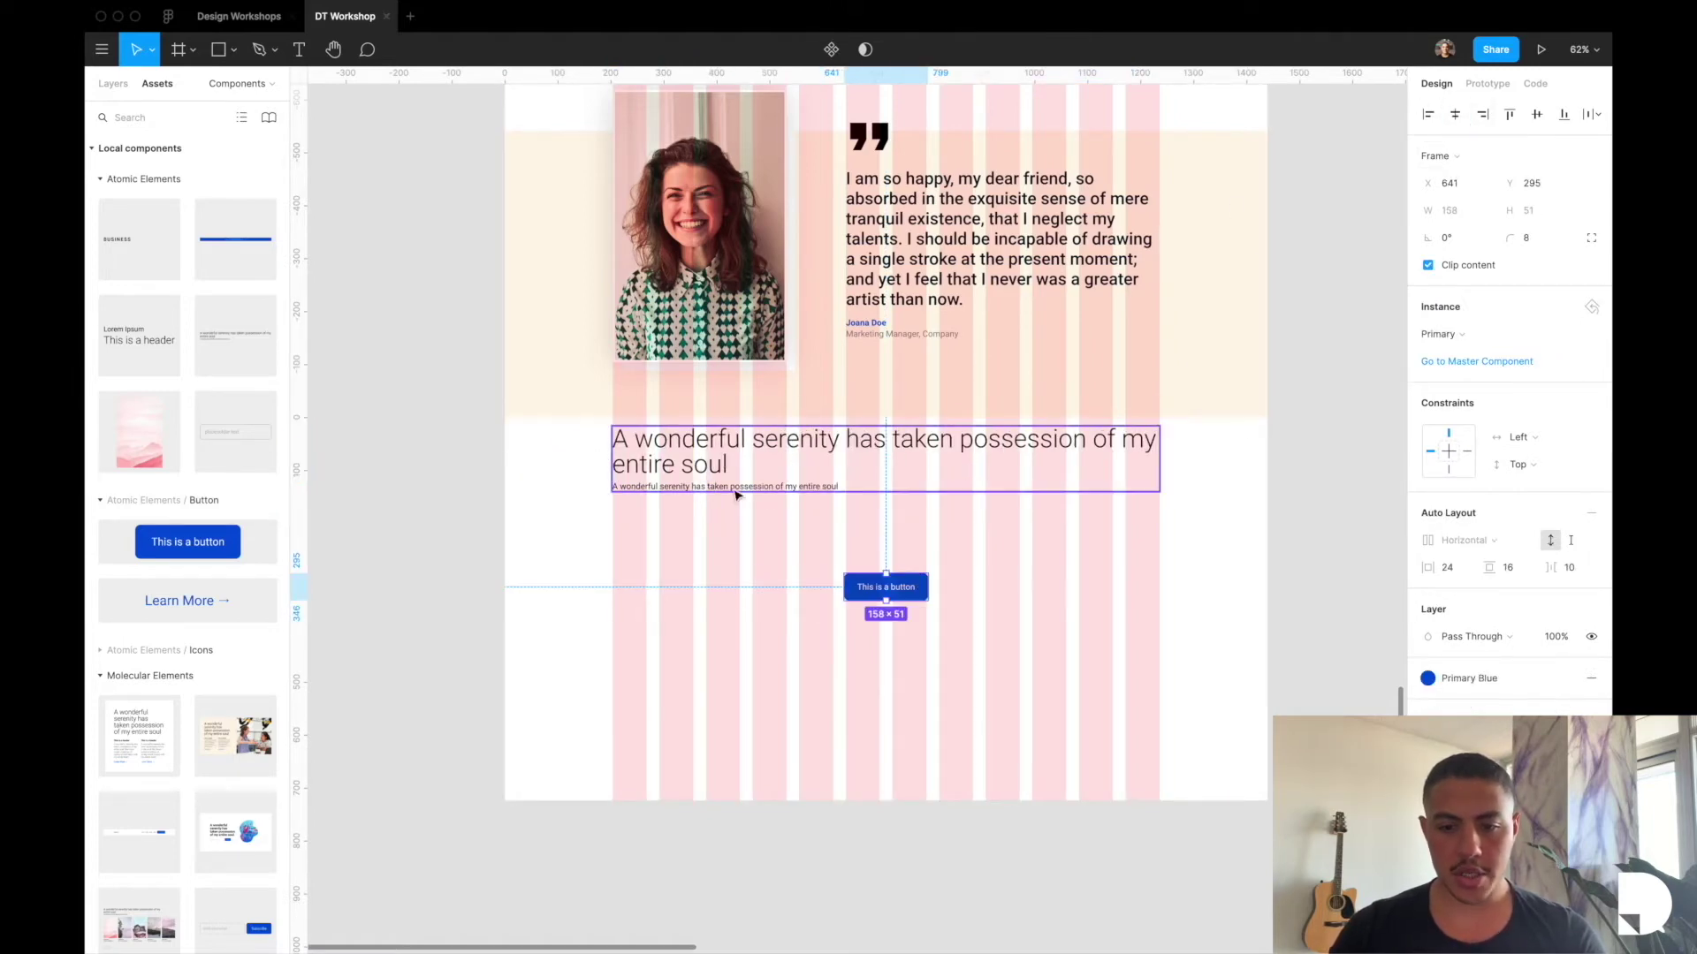
pyautogui.hotkey('shift', 'Up')
pyautogui.hotkey('shift', 'Up')
pyautogui.hotkey('shift', 'Up')
pyautogui.hotkey('shift', 'Up')
pyautogui.hotkey('shift', 'Up')
pyautogui.hotkey('shift', 'Up')
pyautogui.hotkey('shift', 'Up')
pyautogui.hotkey('shift', 'Up')
pyautogui.hotkey('shift', 'Up')
pyautogui.hotkey('shift', 'Up')
pyautogui.hotkey('shift', 'Up')
pyautogui.hotkey('shift', 'Up')
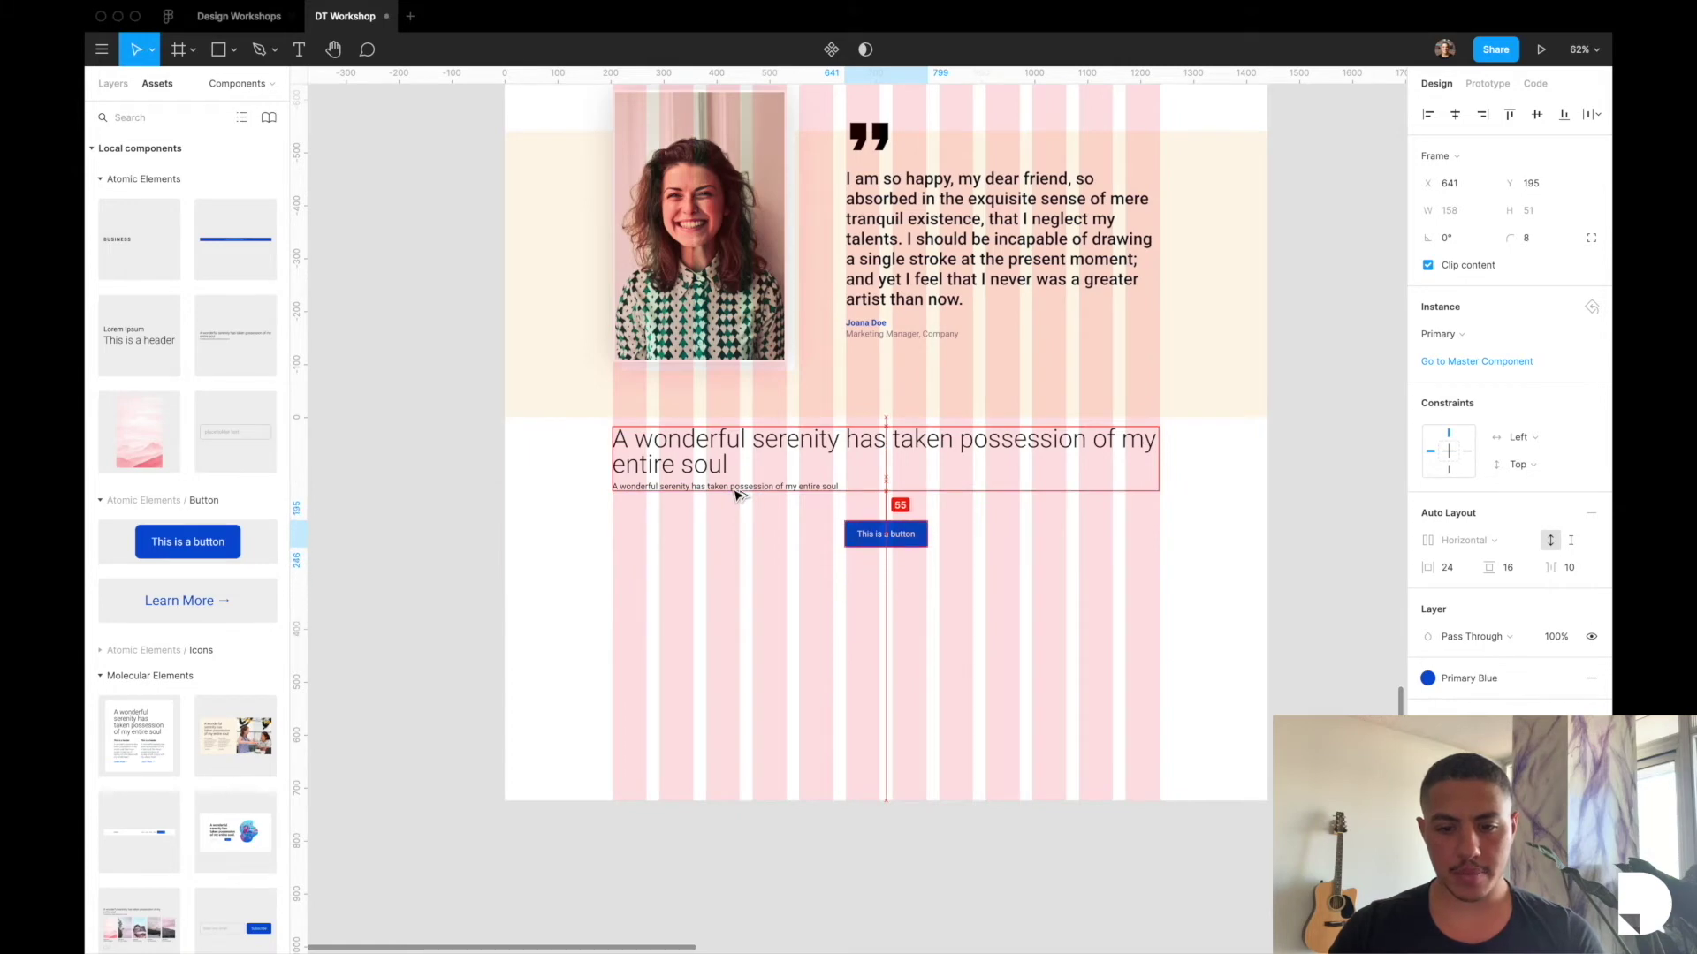
pyautogui.press('Up')
pyautogui.press('Up')
pyautogui.press('Up')
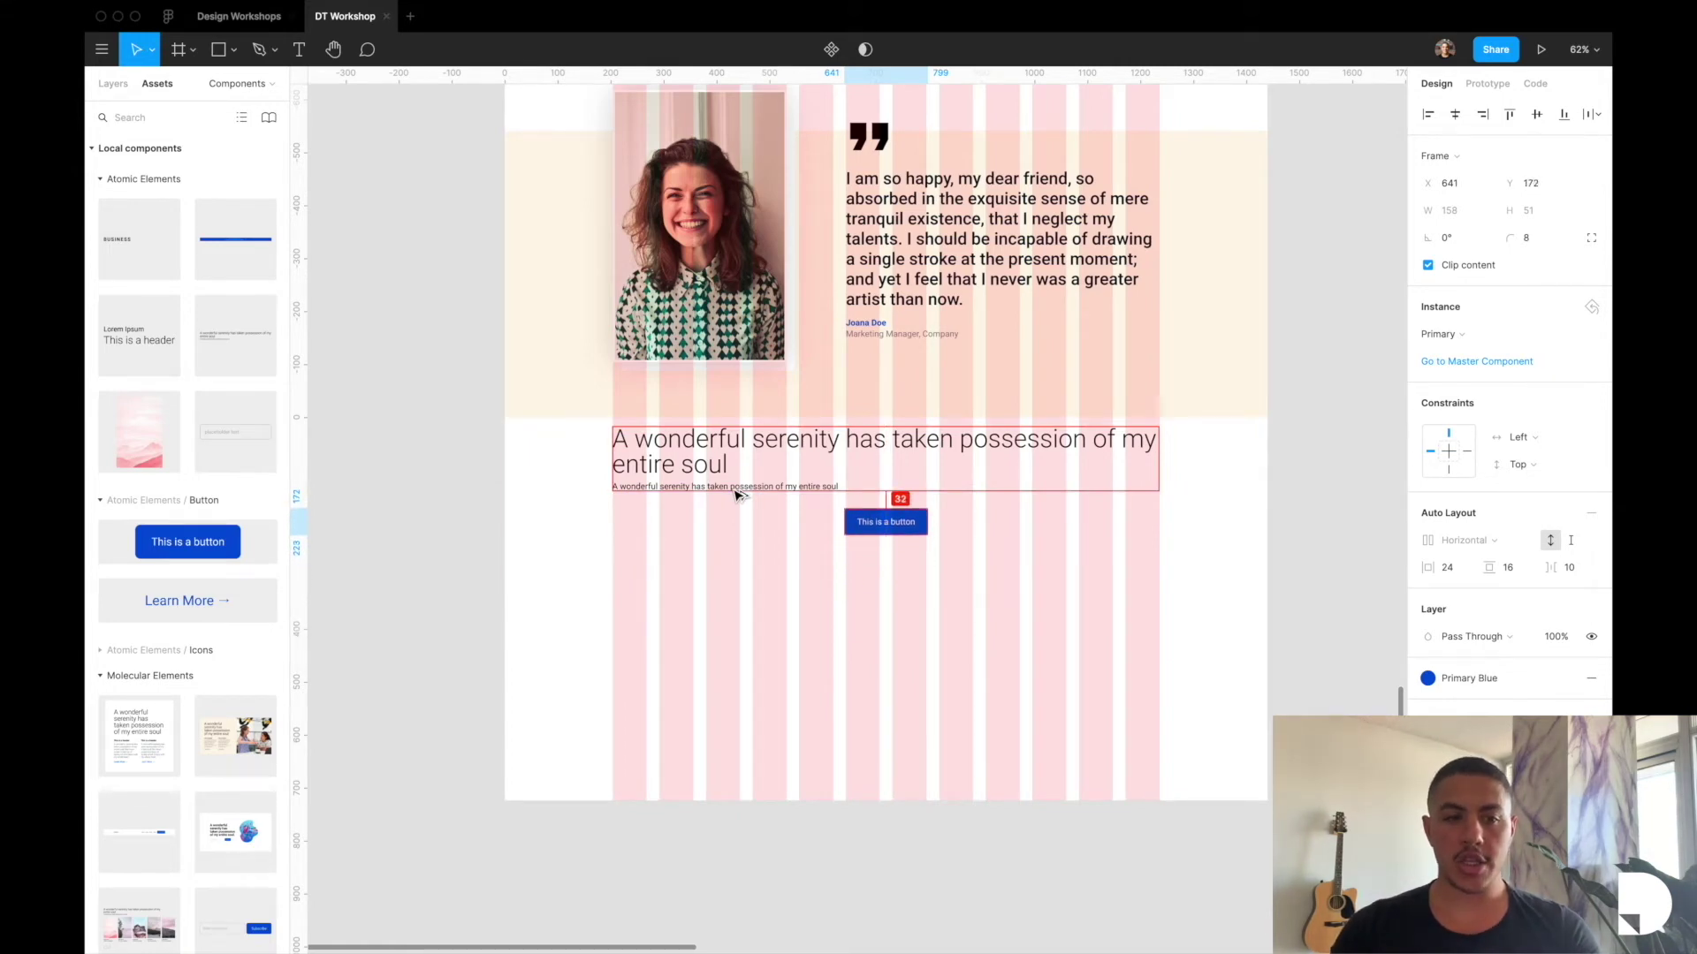
pyautogui.click(113, 84)
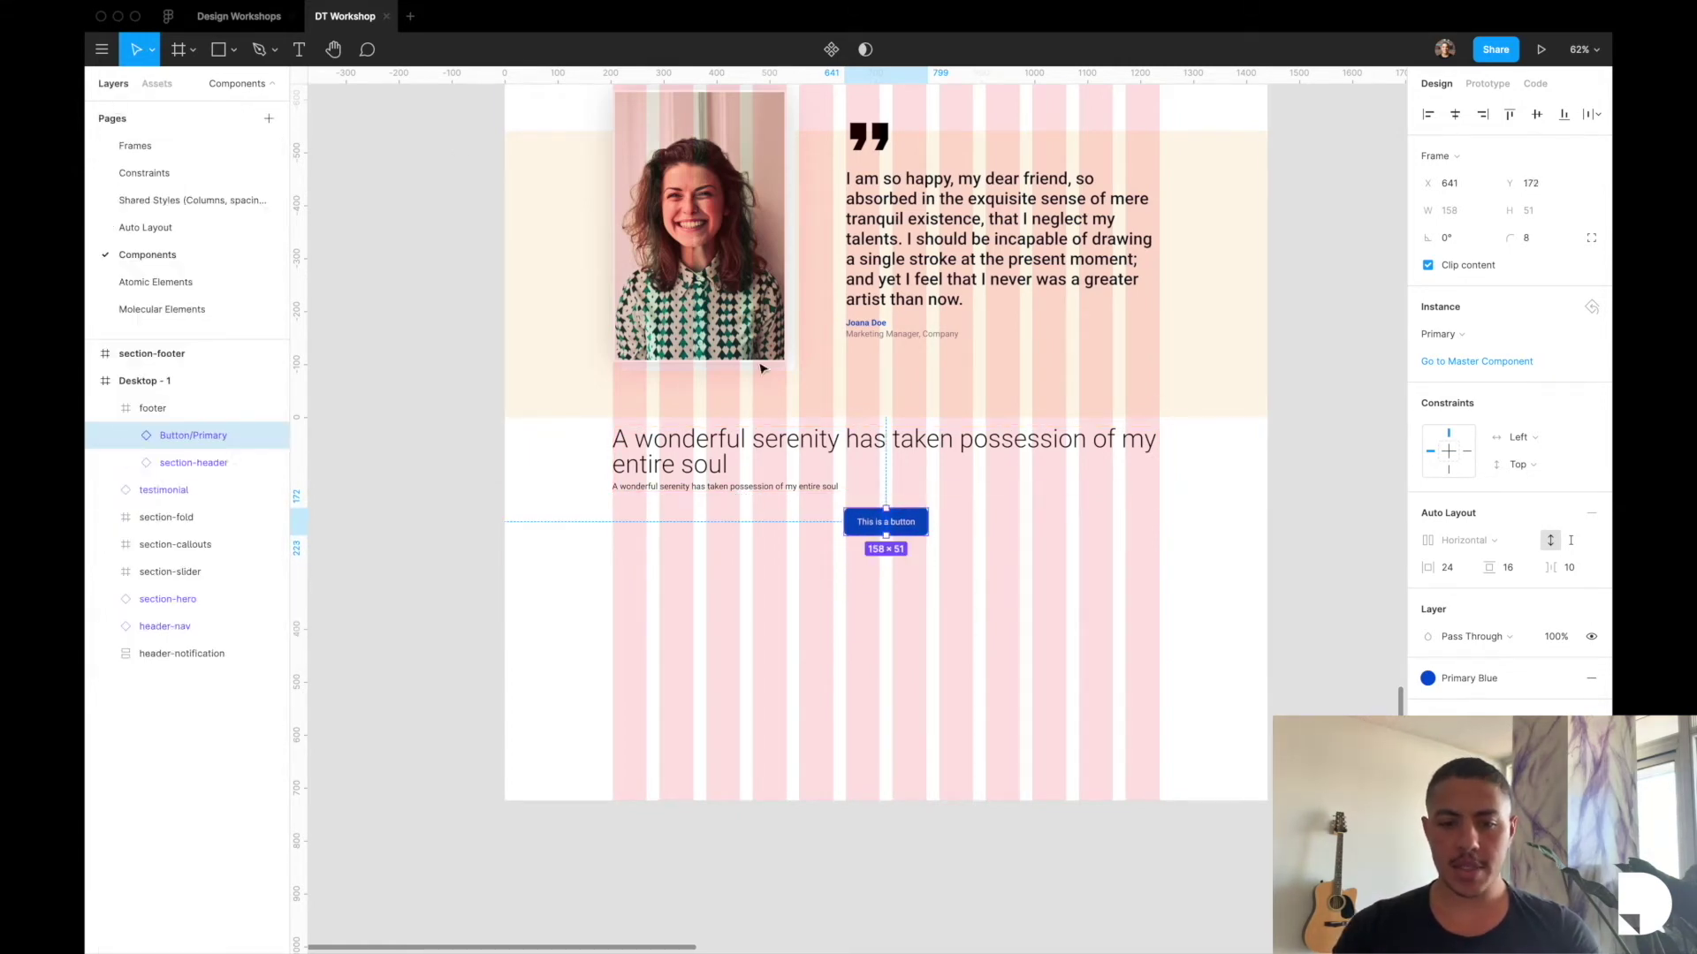
# Centre-align the heading and subtitle text and apply the Navy colour style.
pyautogui.click(707, 455)
pyautogui.keyDown('shift'); pyautogui.click(717, 487); pyautogui.keyUp('shift')
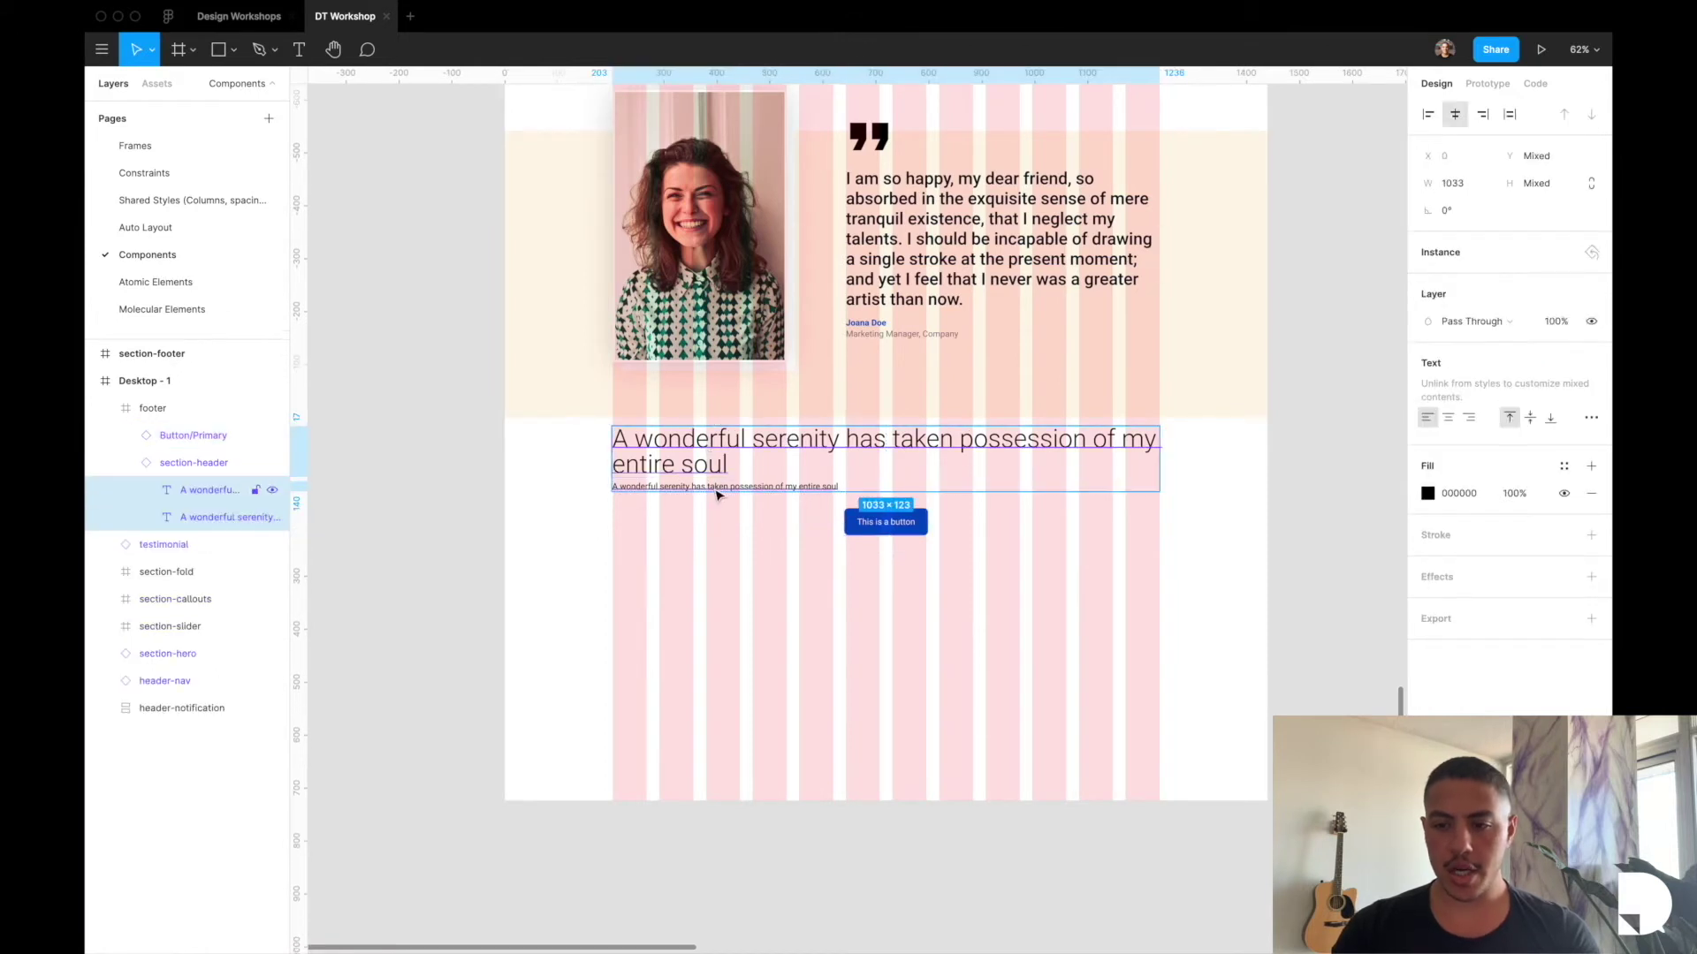
pyautogui.click(1447, 422)
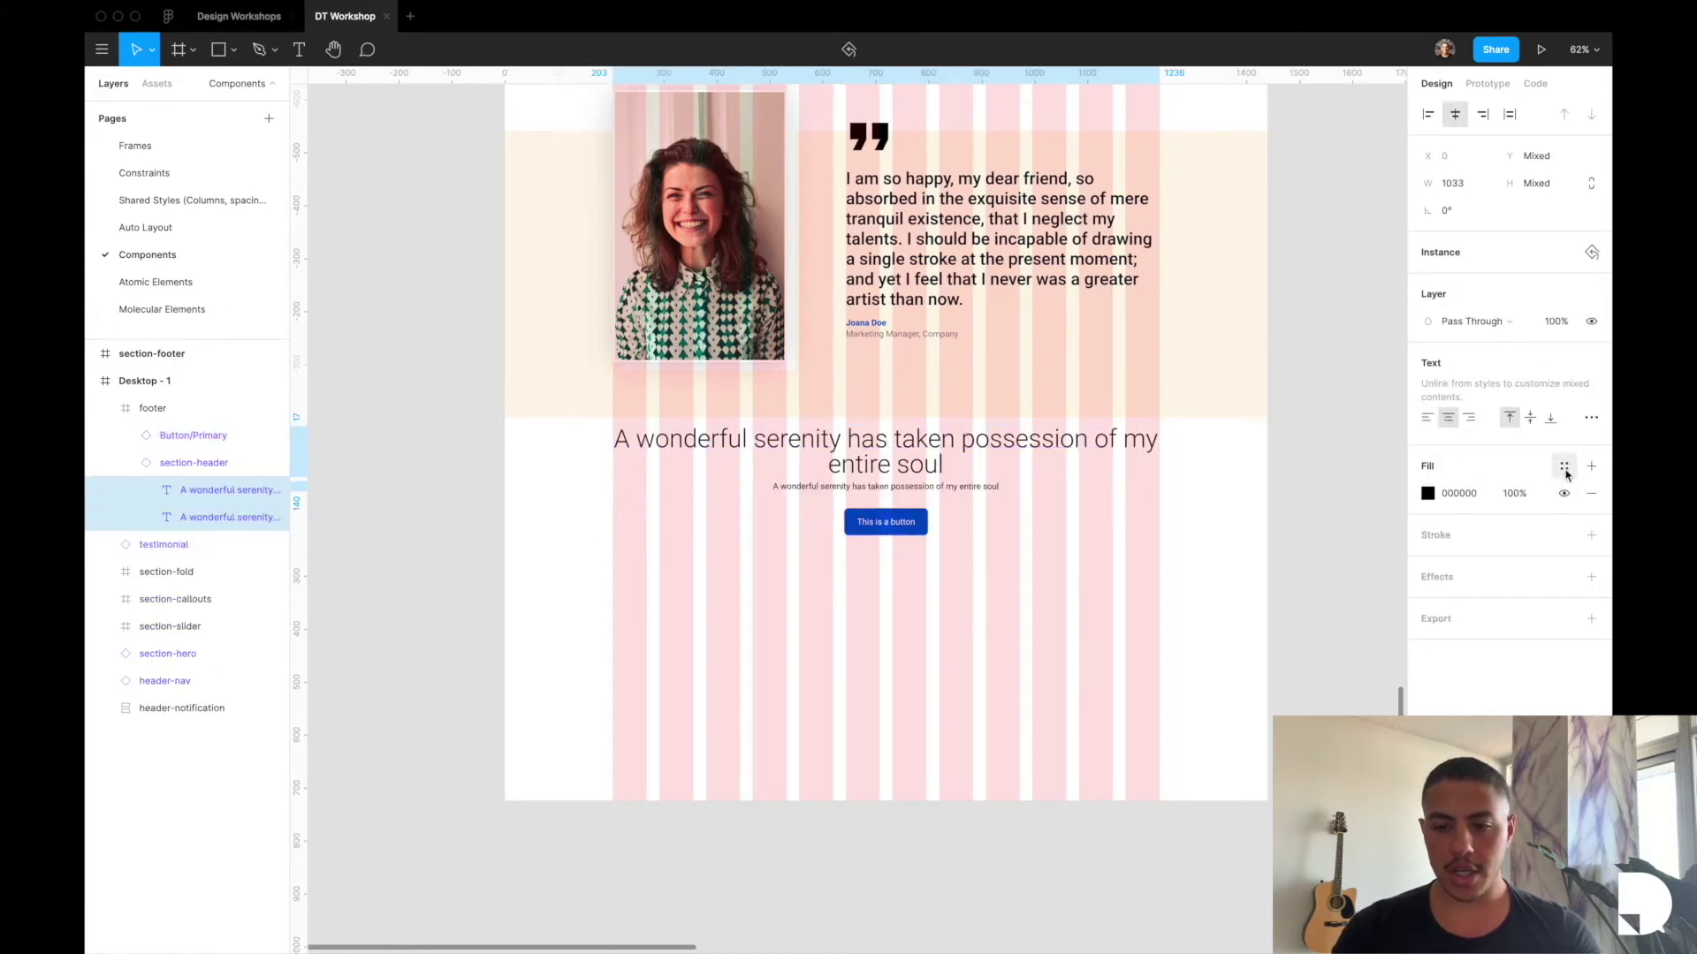
pyautogui.click(1563, 465)
pyautogui.click(1495, 531)
# Detach the subtitle's Navy style and set its 030E1E fill to 50% opacity.
pyautogui.click(1052, 526)
pyautogui.scroll(5, 981, 553)
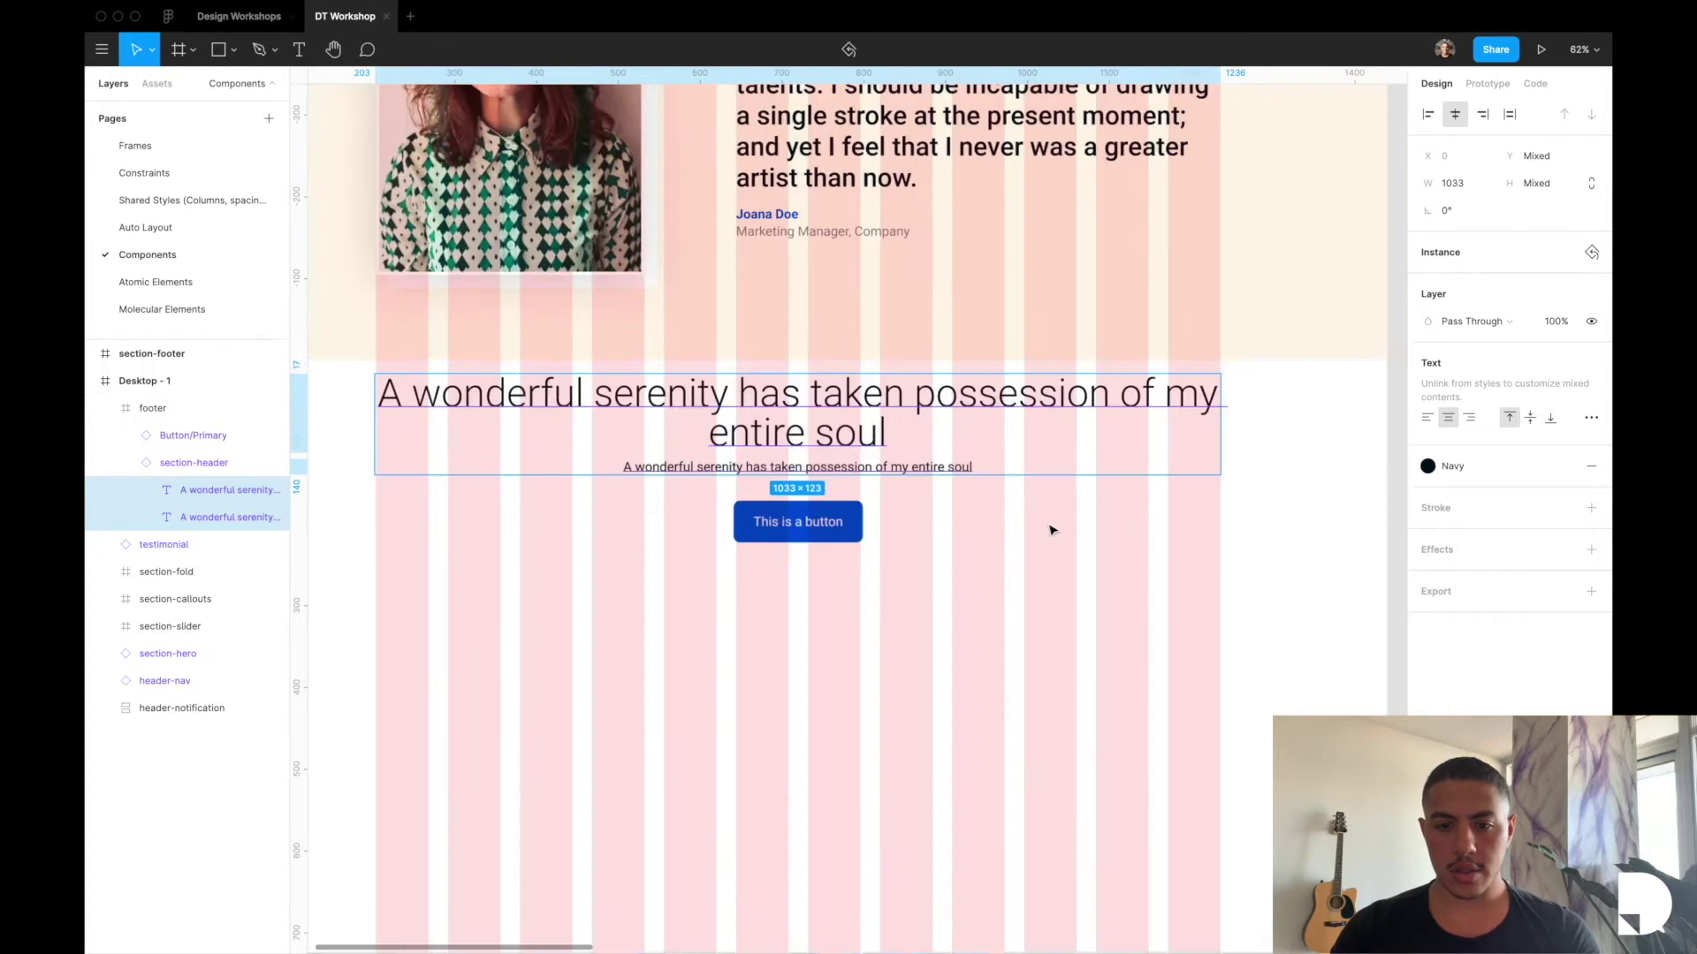
pyautogui.doubleClick(798, 466)
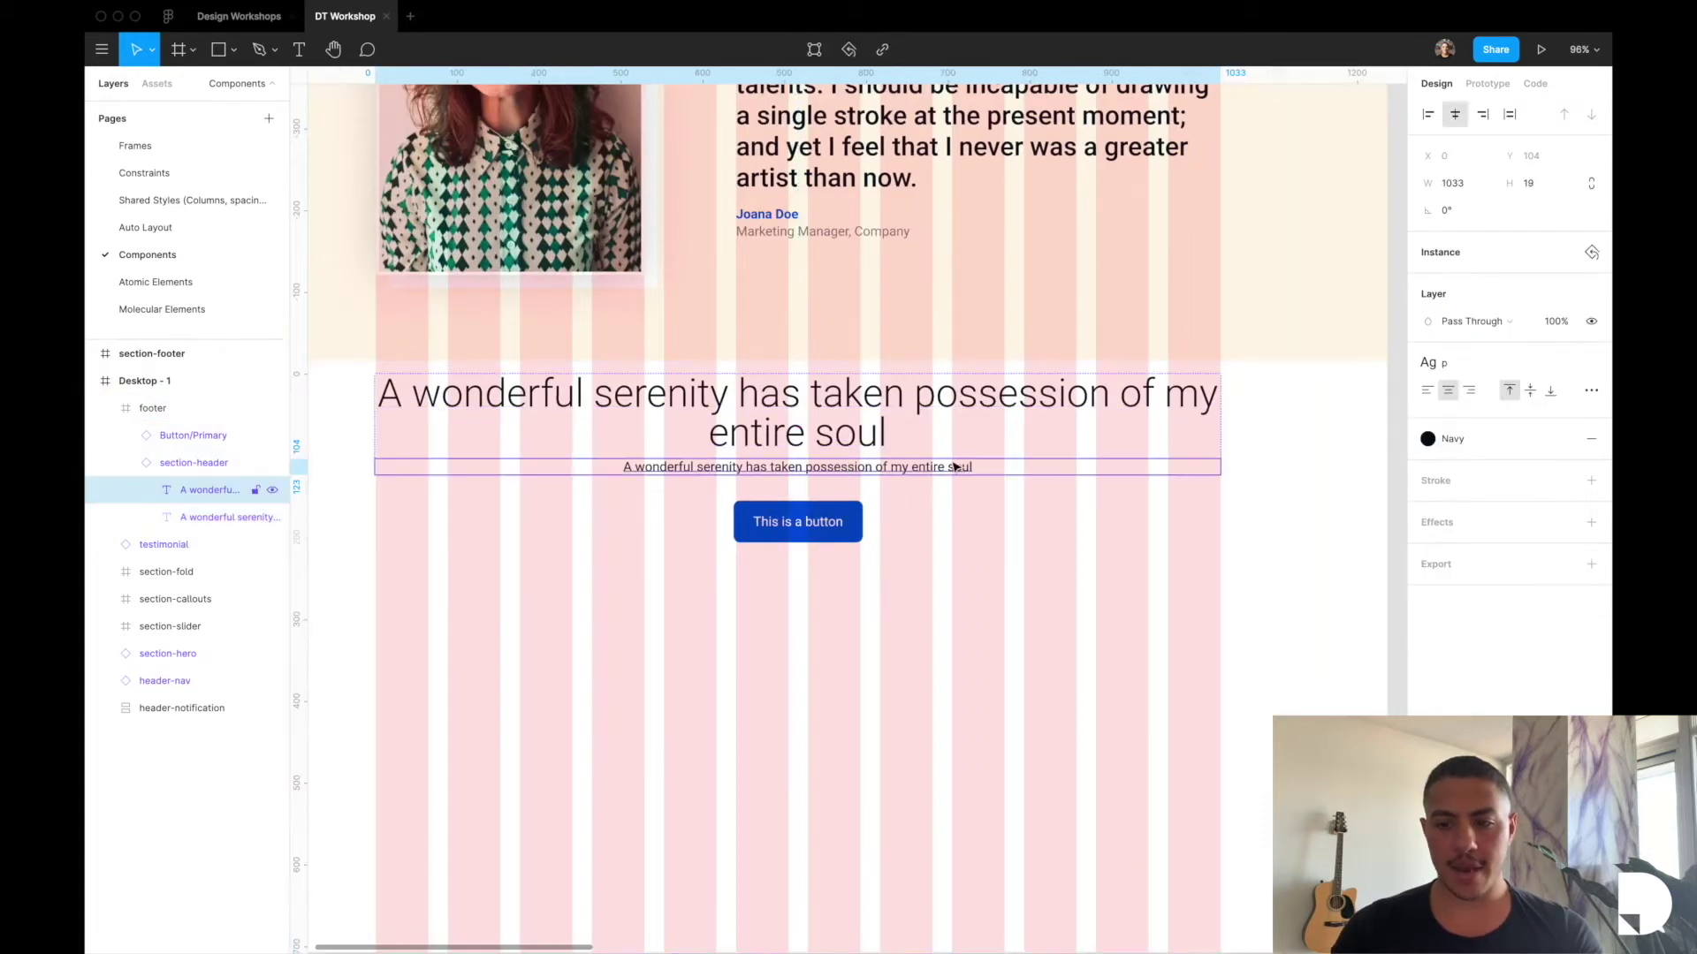
pyautogui.click(1563, 439)
pyautogui.click(1510, 469)
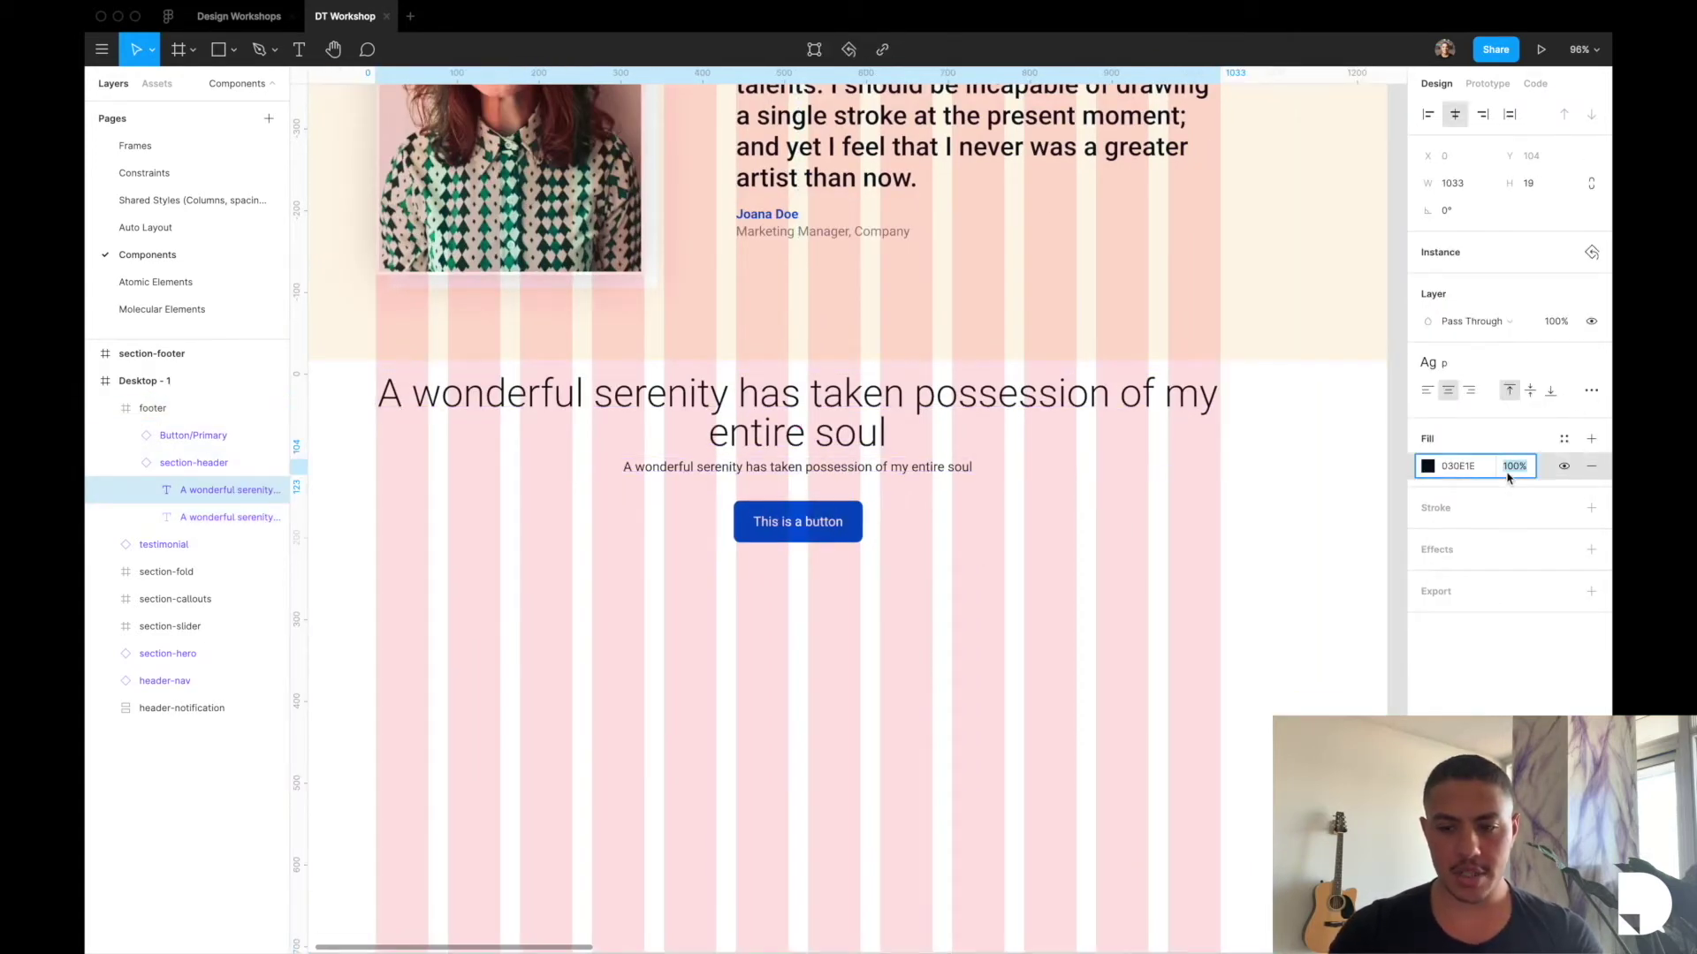
pyautogui.write('5')
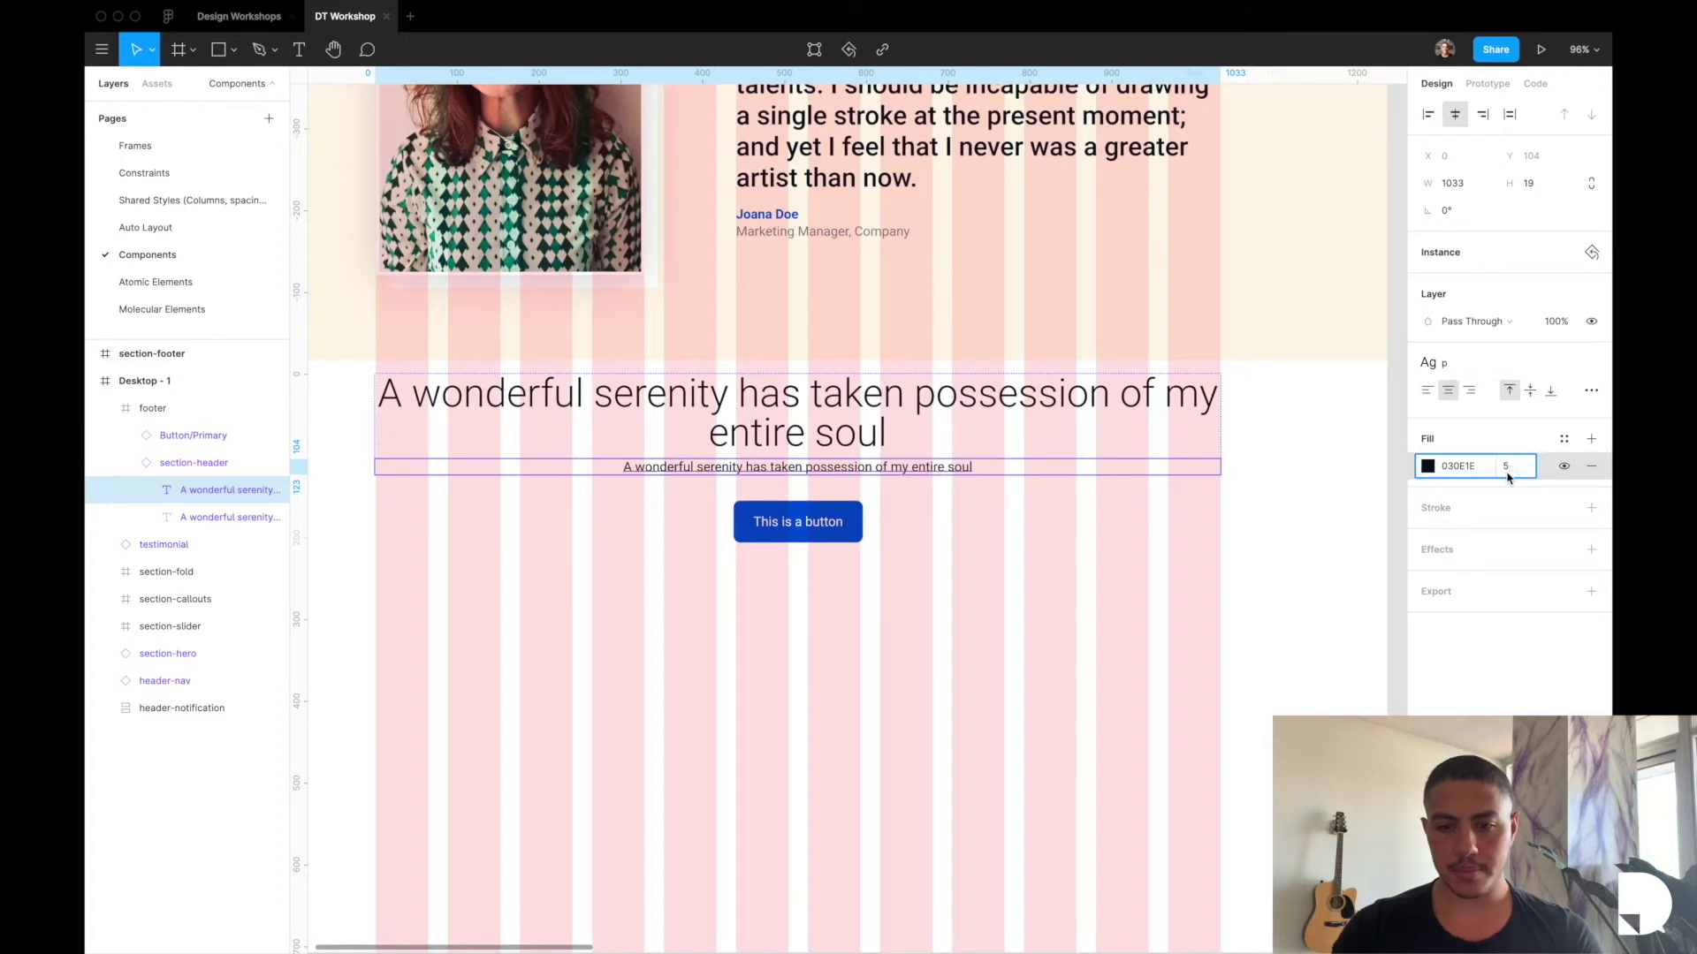
pyautogui.write('0')
pyautogui.press('Return')
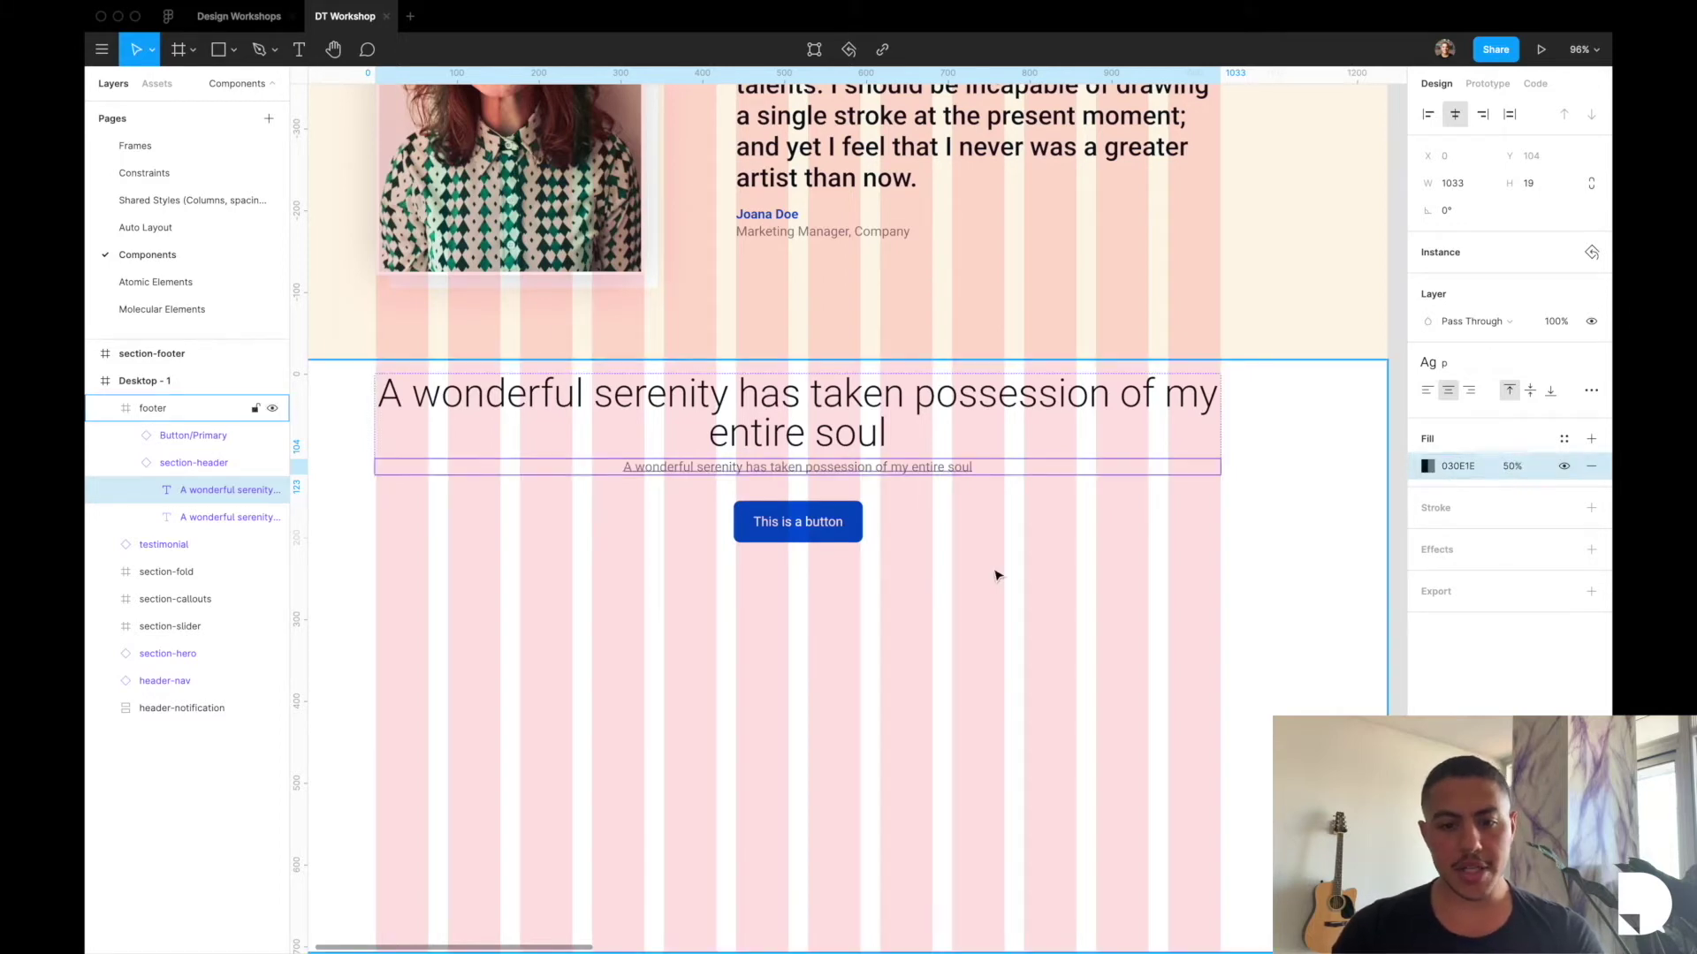
# Wrap the section-header heading and button together in a new frame.
pyautogui.click(994, 575)
pyautogui.click(814, 469)
pyautogui.keyDown('shift'); pyautogui.click(782, 523); pyautogui.keyUp('shift')
pyautogui.press('alt+super+g')
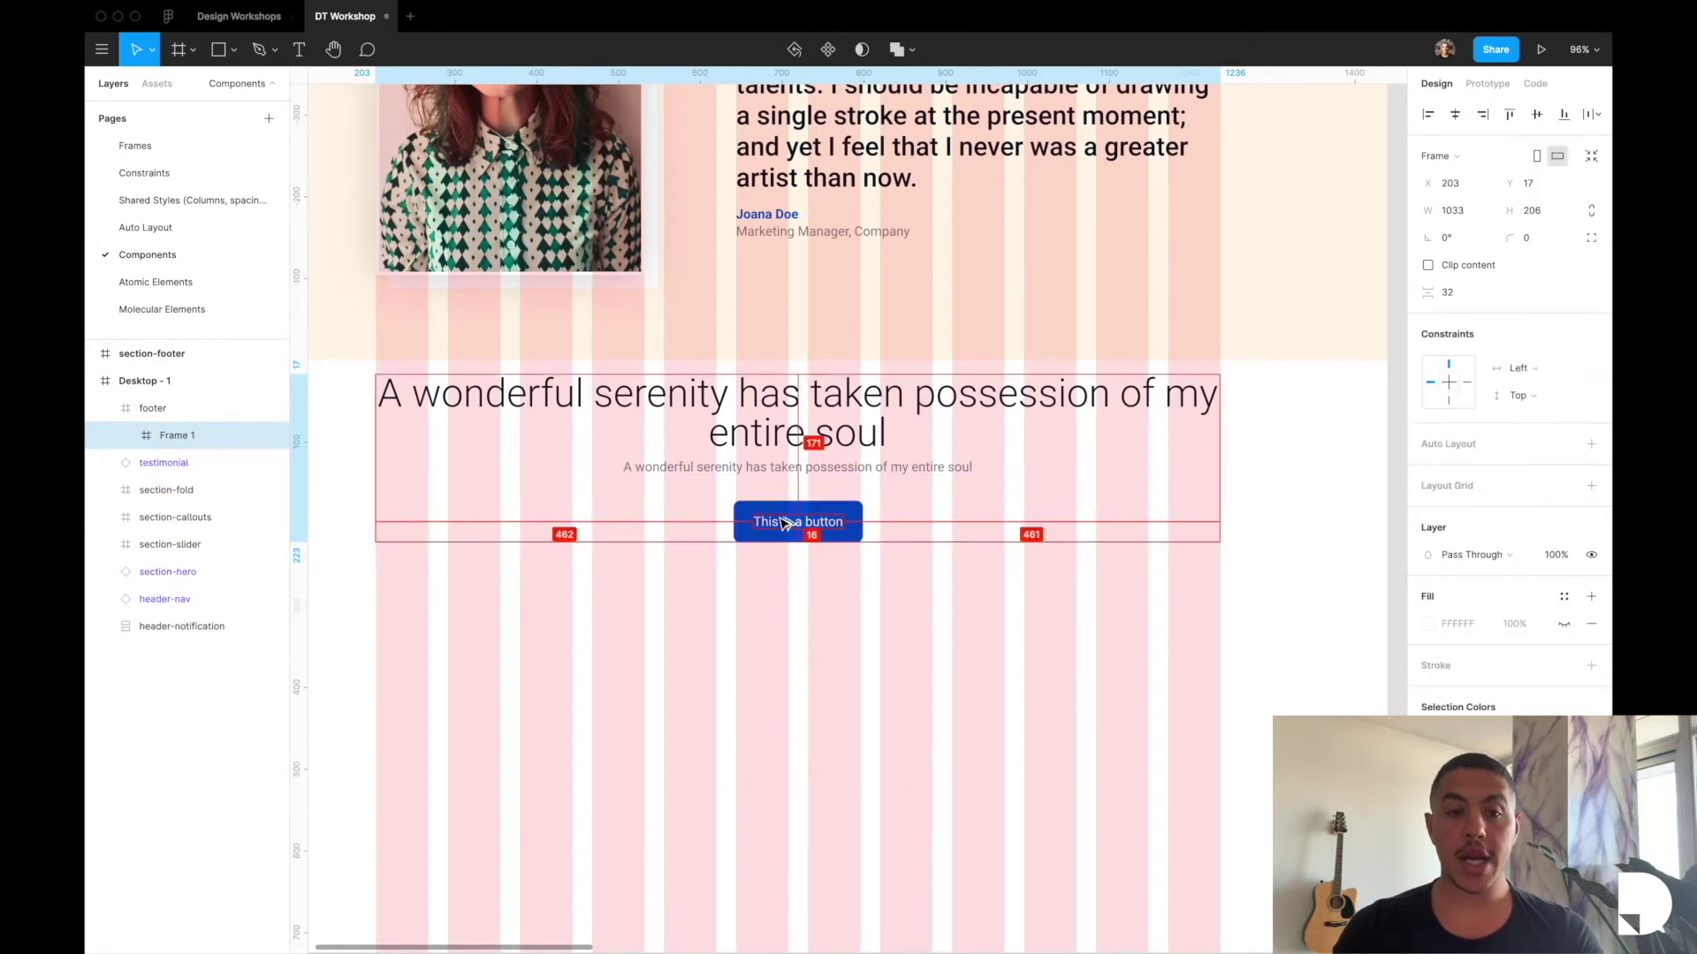
# Rename the wrapper frame 'action-block' and give it vertical auto layout.
pyautogui.doubleClick(180, 437)
pyautogui.write('action-bloc')
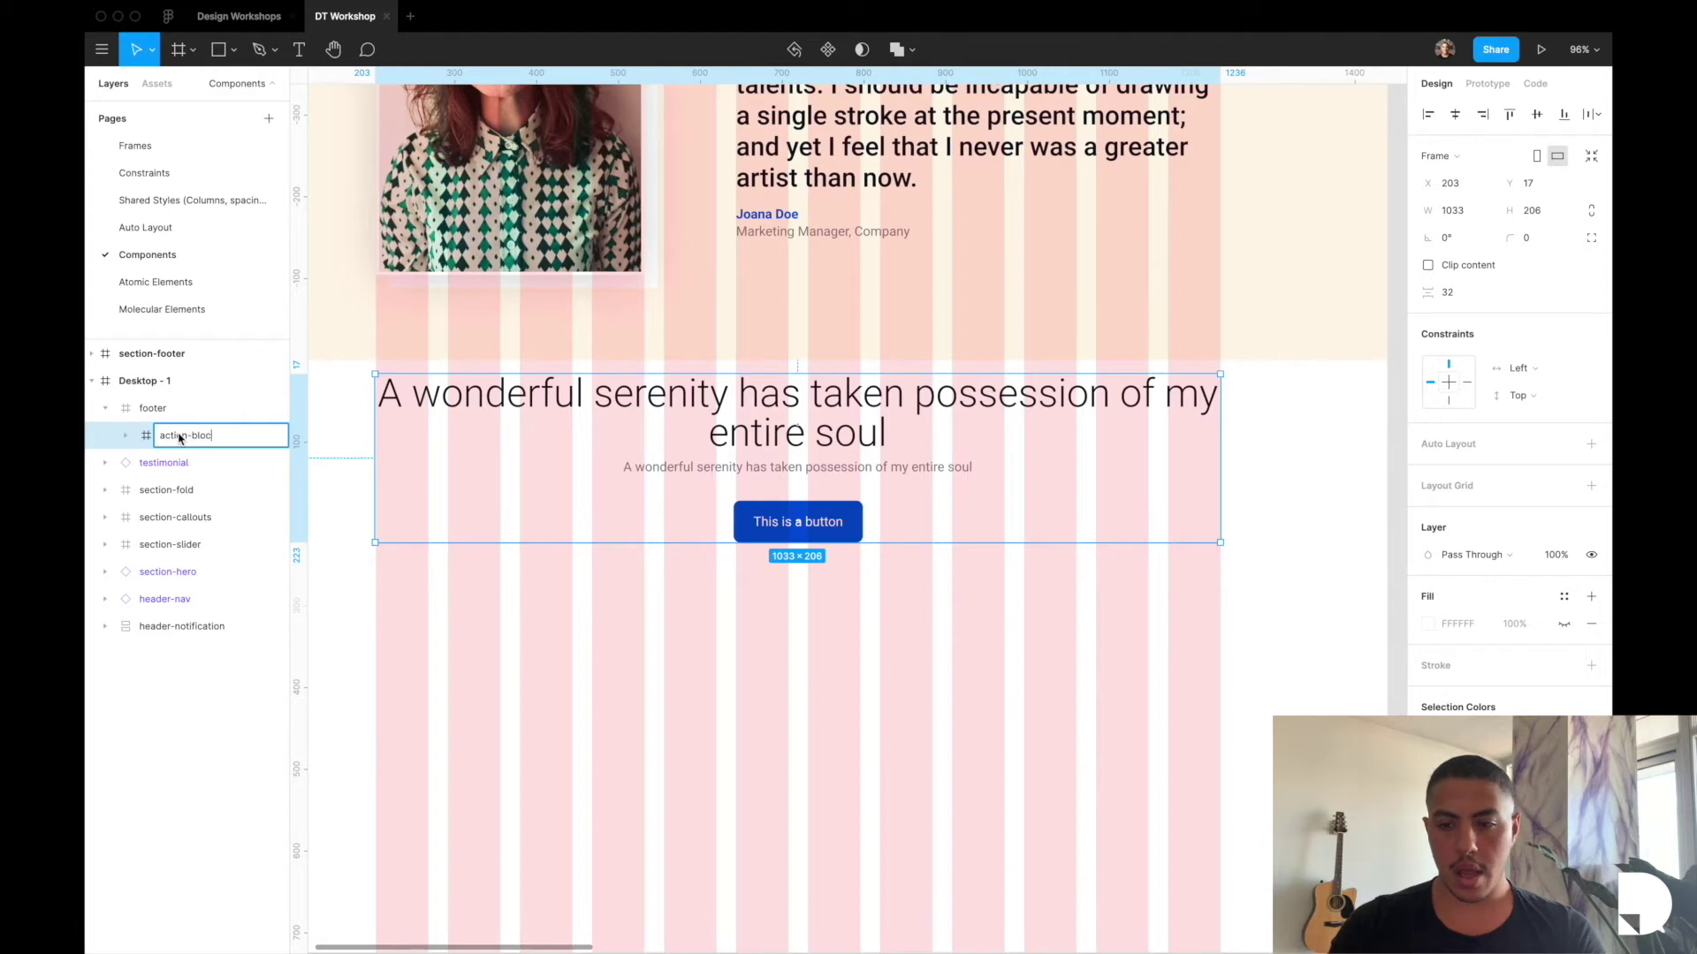
pyautogui.write('k')
pyautogui.press('Return')
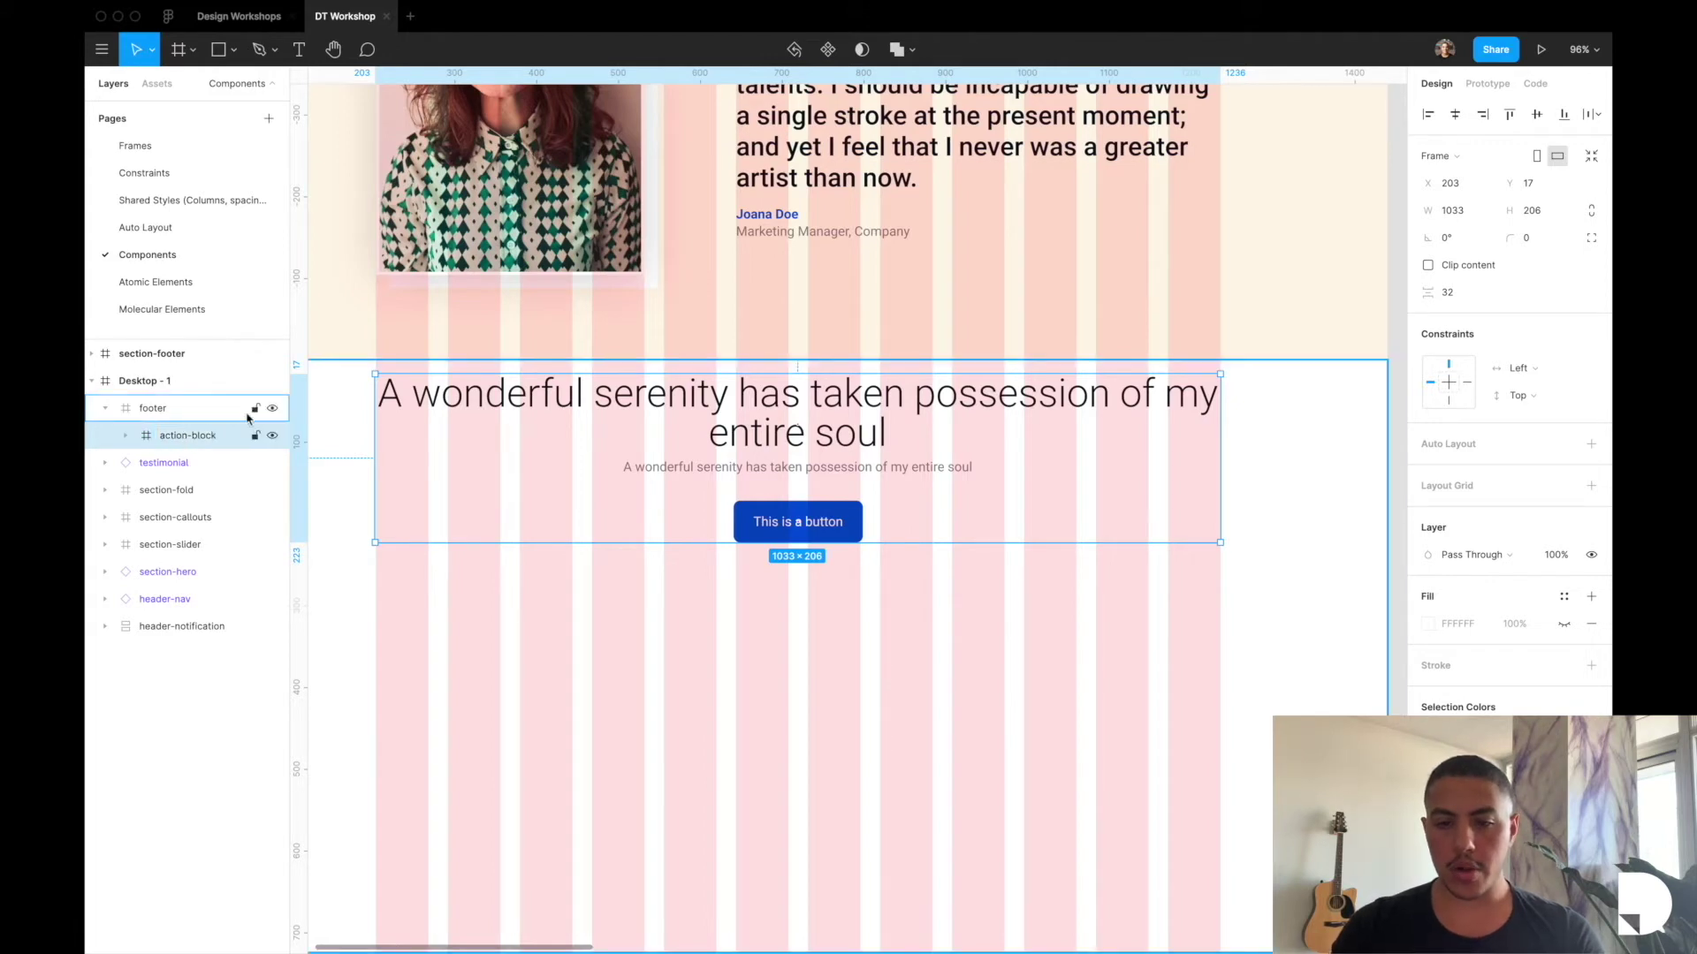
pyautogui.click(1590, 444)
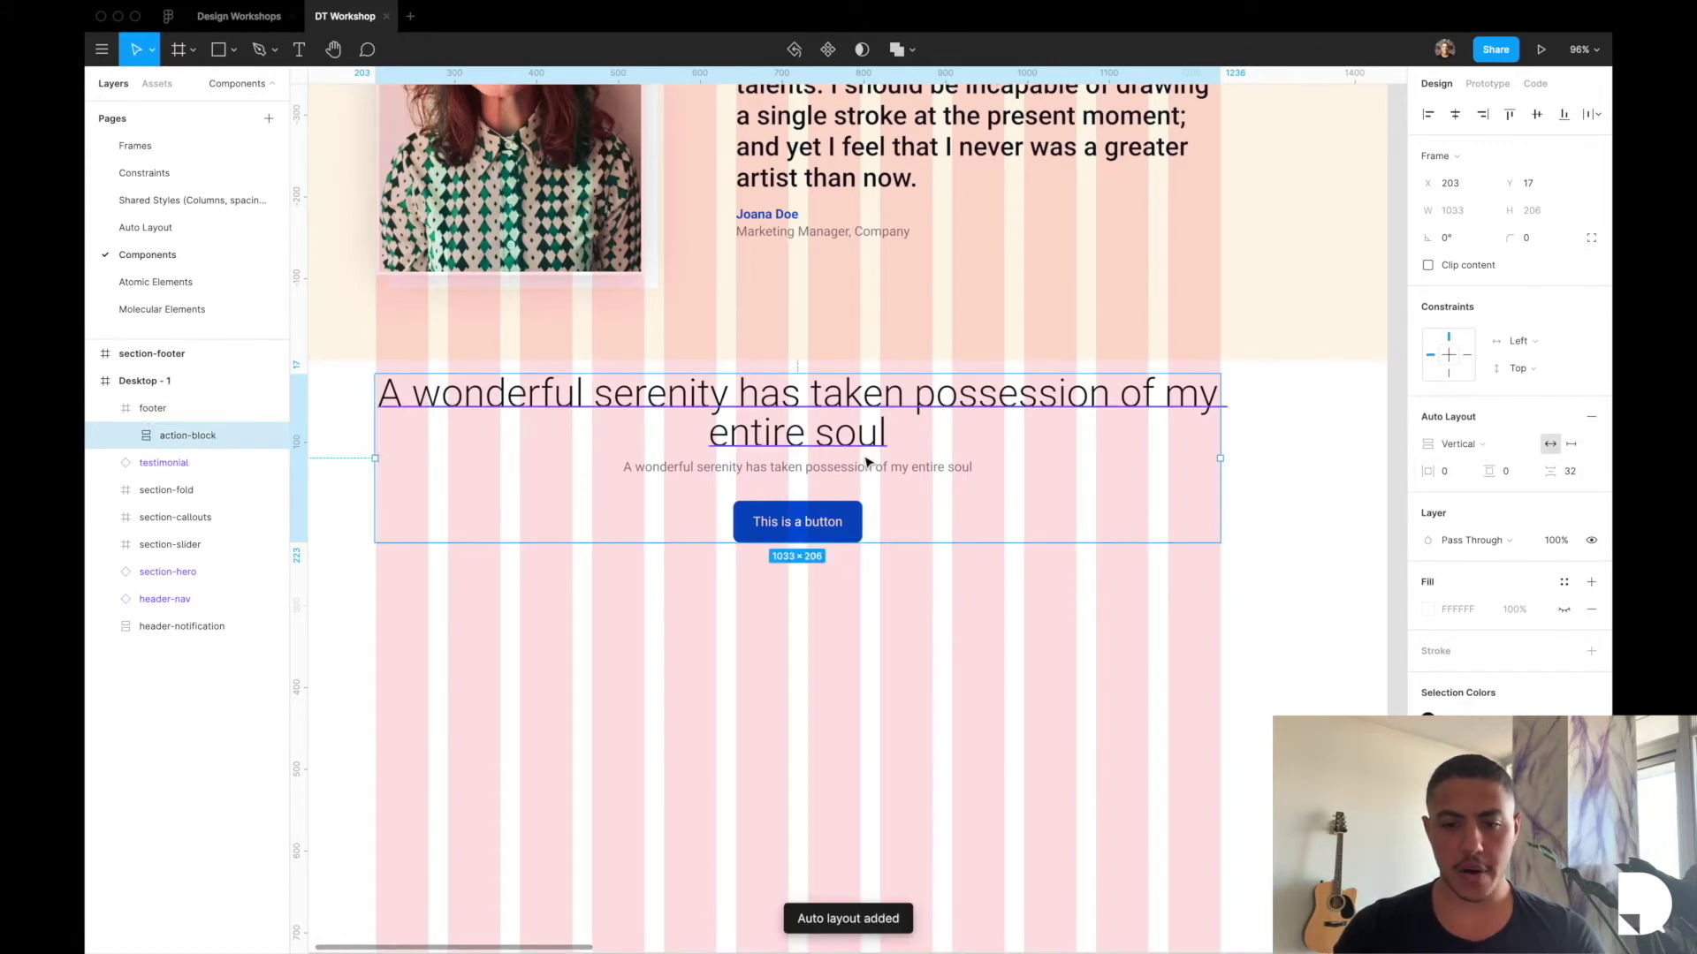
# Leave the subtitle text unchanged and cut action-block out of the footer.
pyautogui.doubleClick(980, 464)
pyautogui.doubleClick(986, 469)
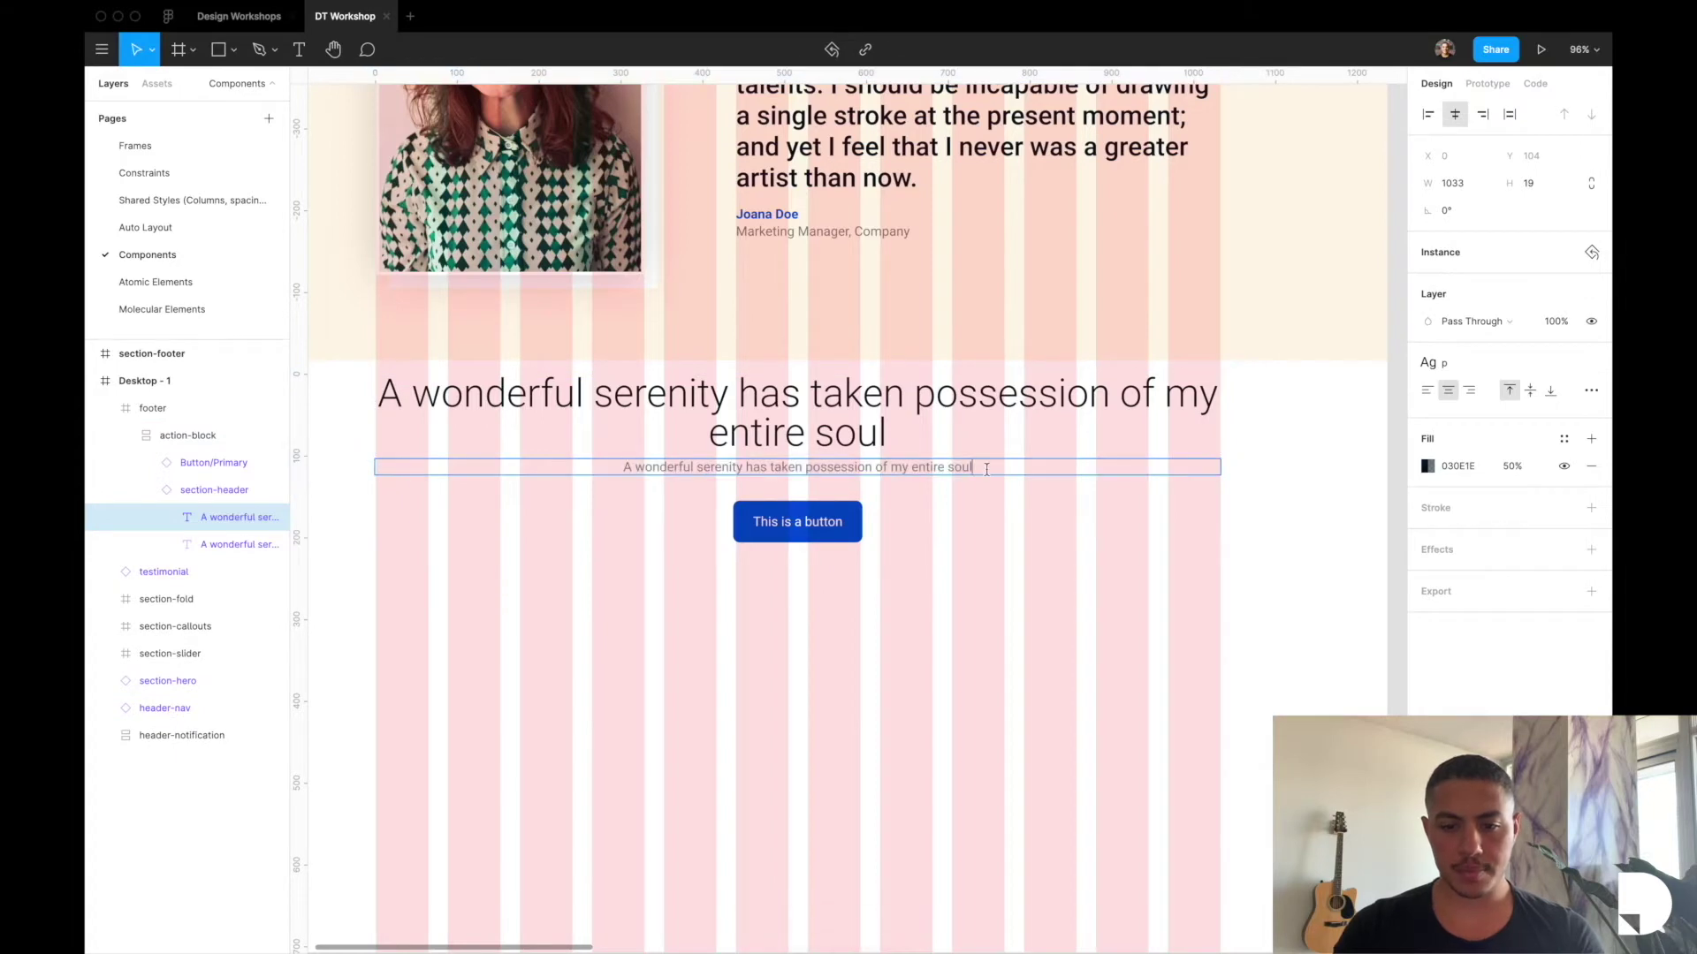
pyautogui.press('End')
pyautogui.press('Return')
pyautogui.press('Return')
pyautogui.hotkey('ctrl', 'z')
pyautogui.press('Escape')
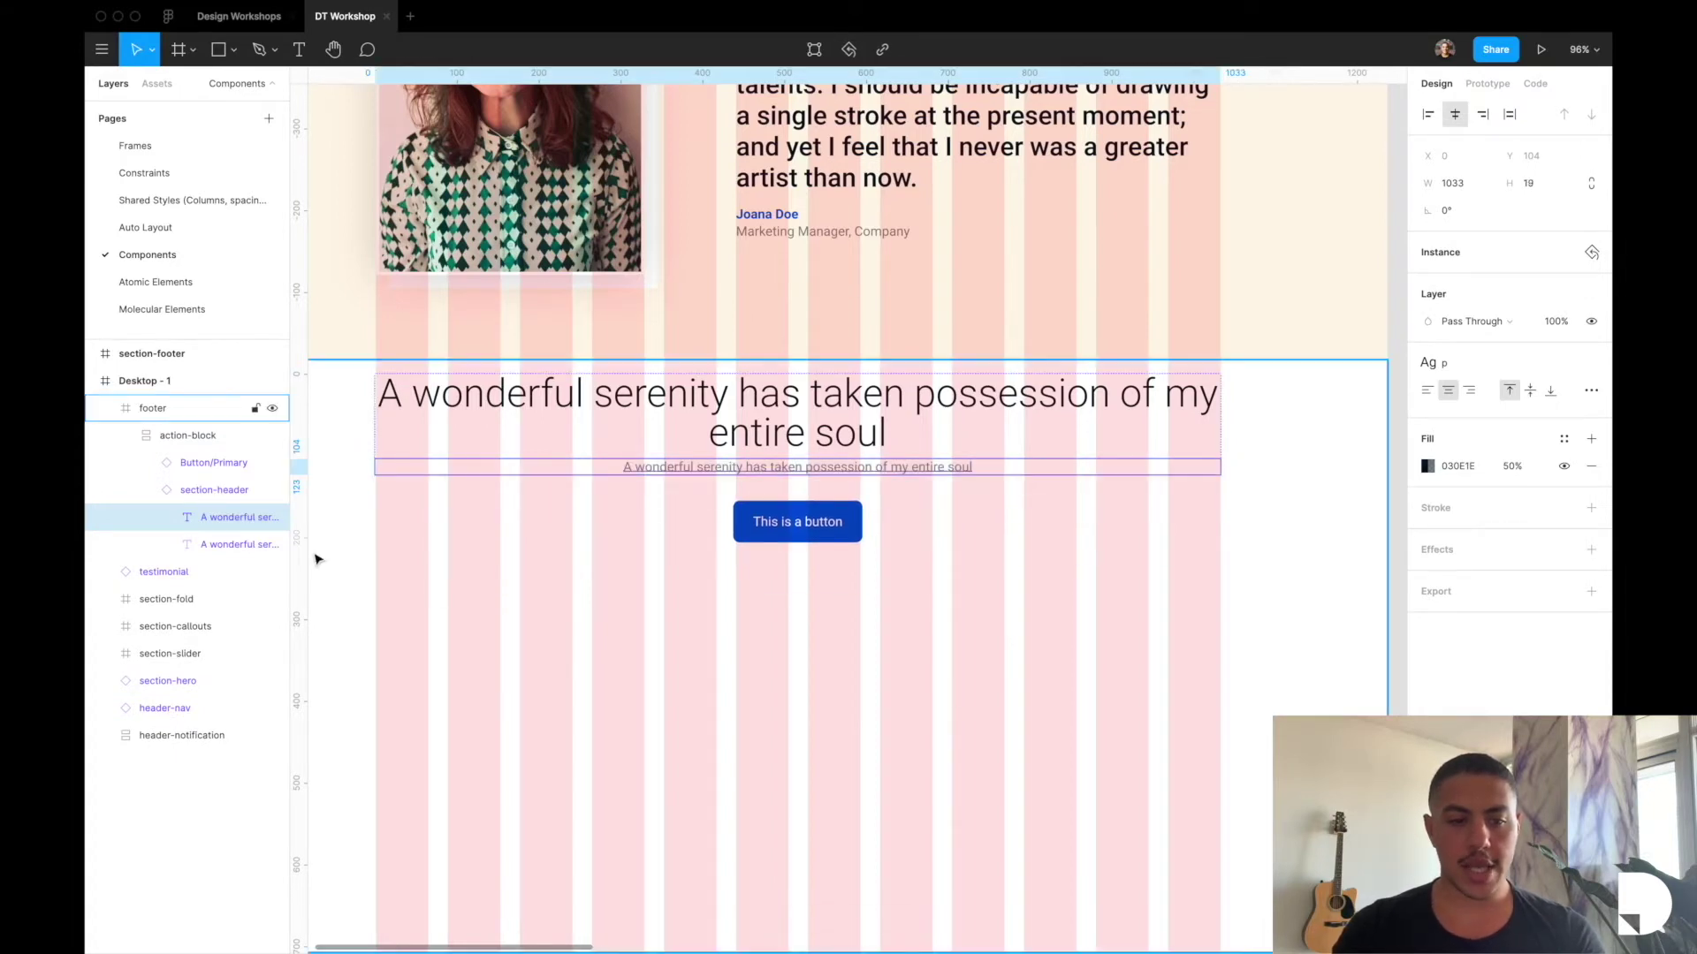
pyautogui.click(144, 489)
pyautogui.click(189, 436)
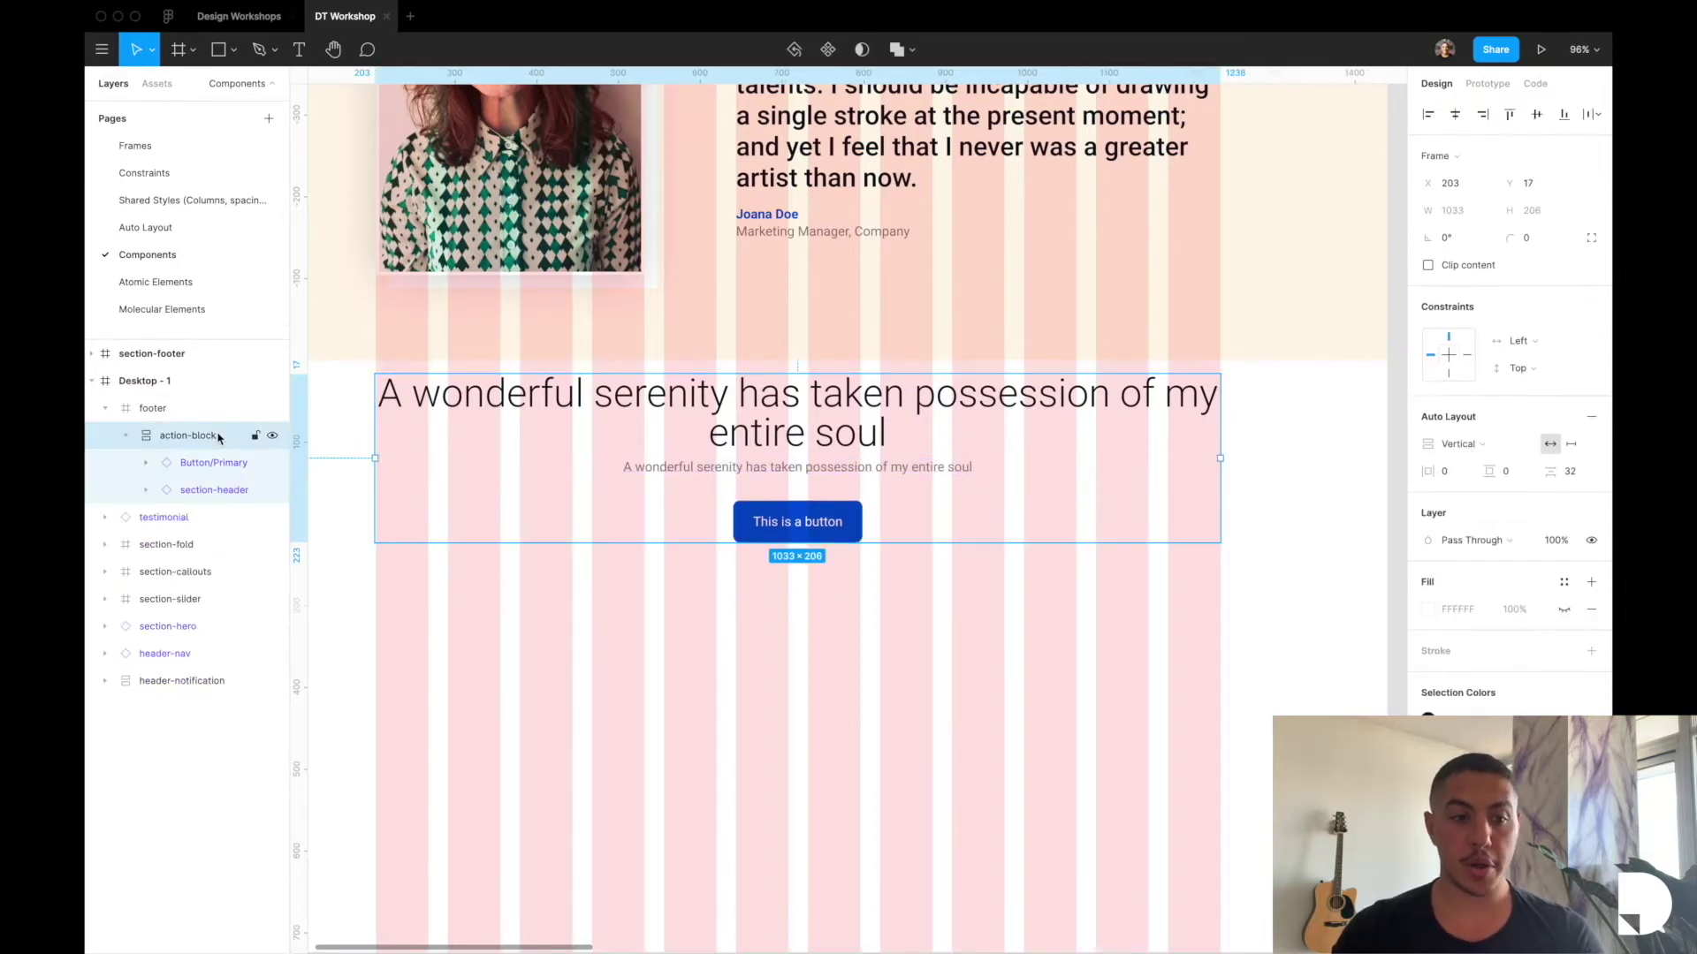
pyautogui.press('super+x')
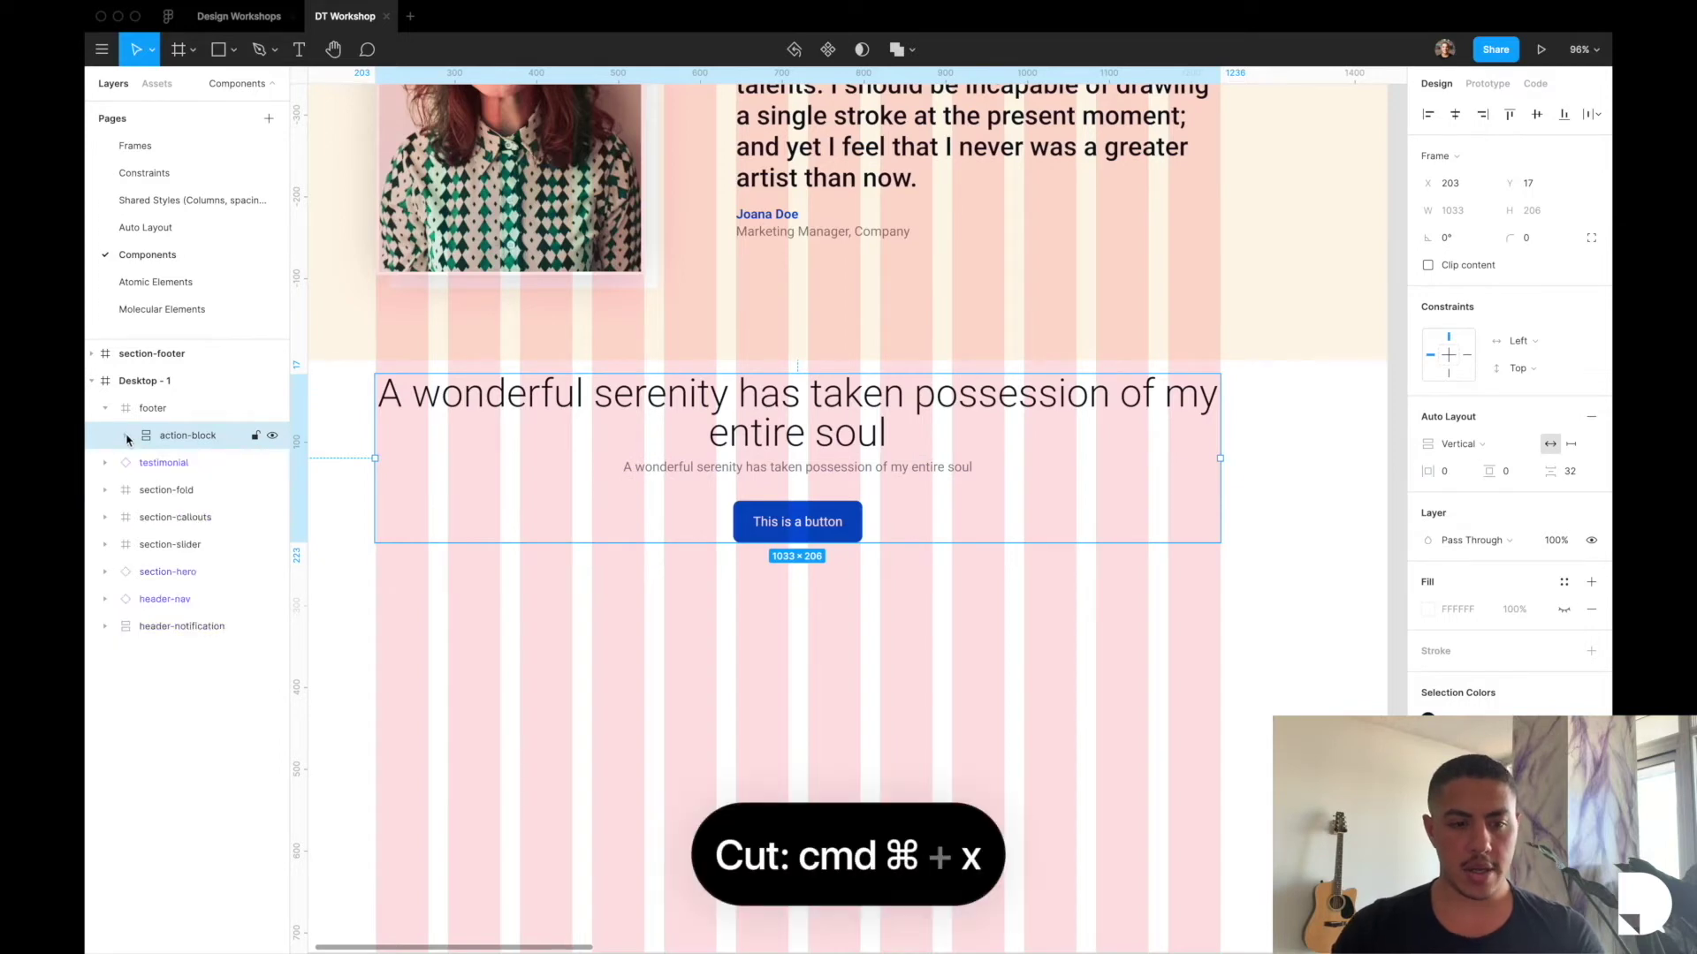
# Paste action-block beside testimonial on Molecular Elements, fill it White, and make it a component.
pyautogui.click(174, 310)
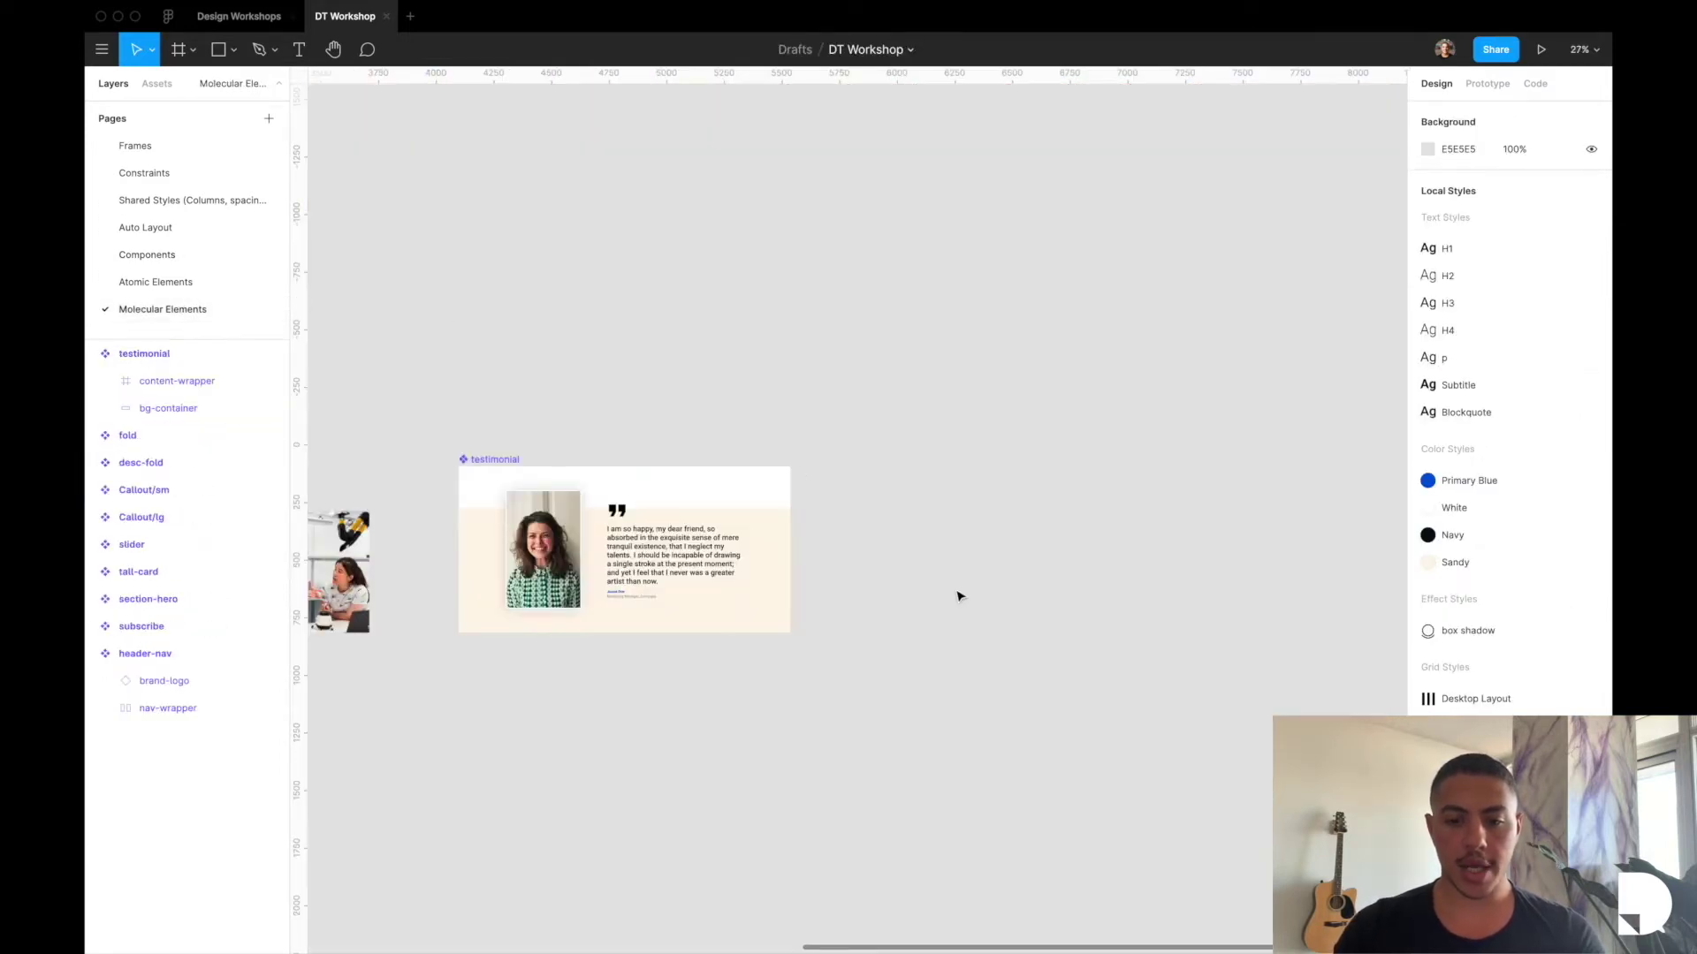
pyautogui.press('super+v')
pyautogui.moveTo(871, 515); pyautogui.dragTo(977, 549)
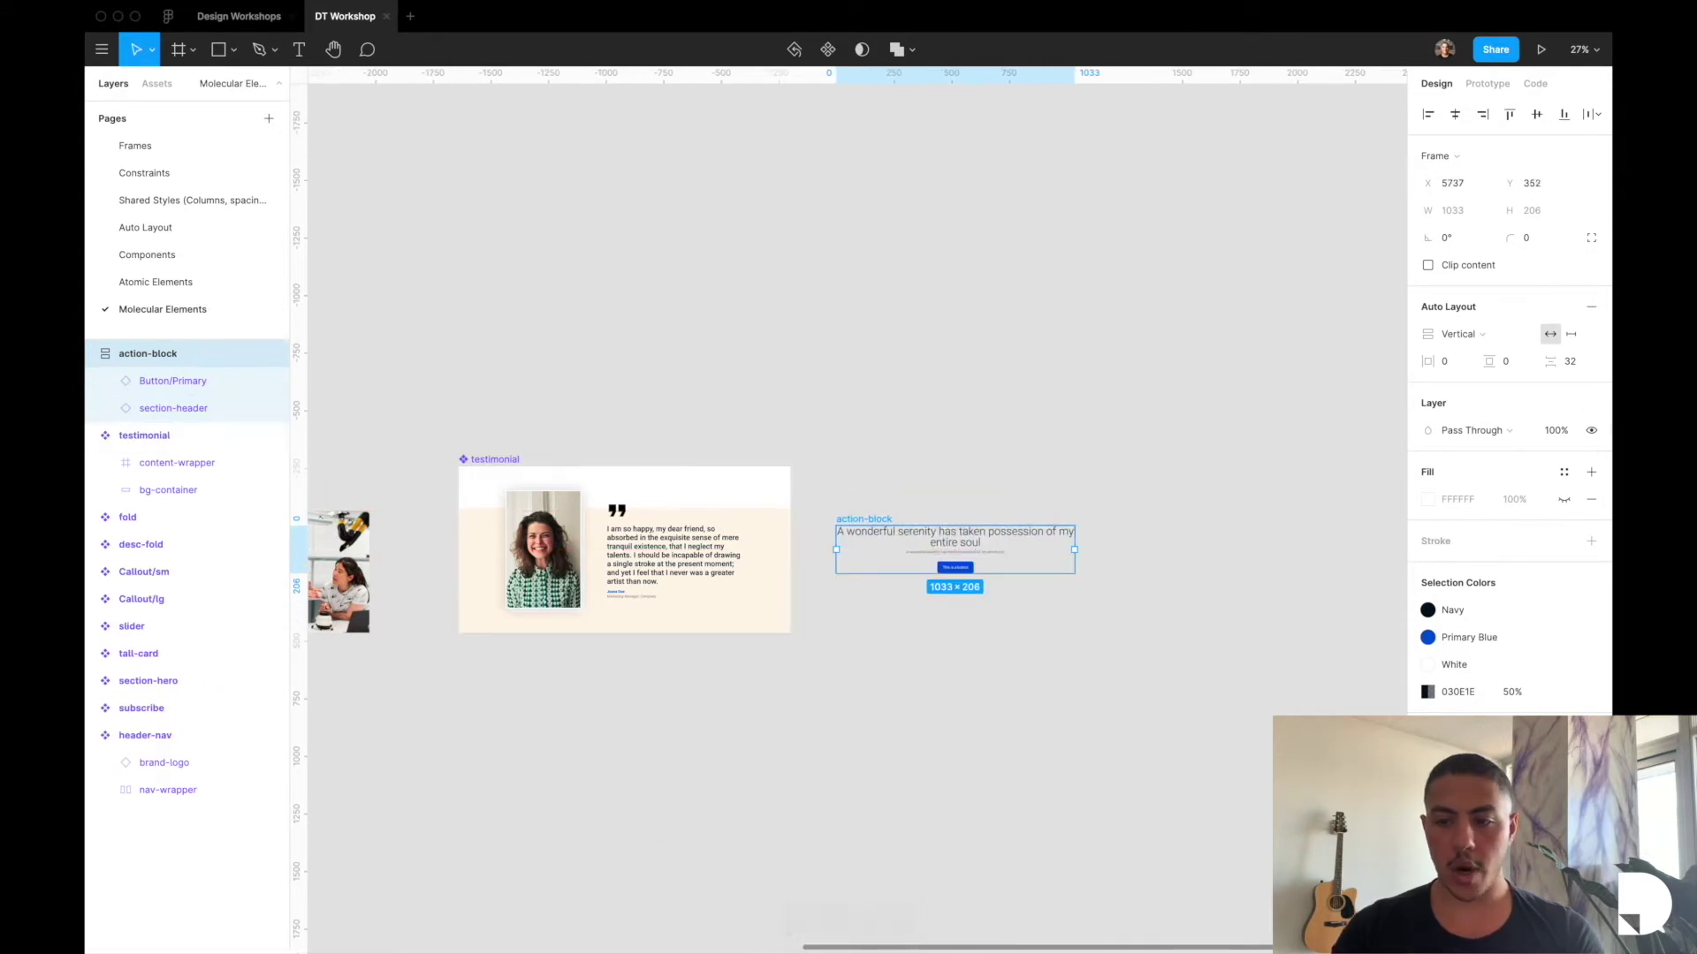
pyautogui.click(1564, 472)
pyautogui.click(1466, 538)
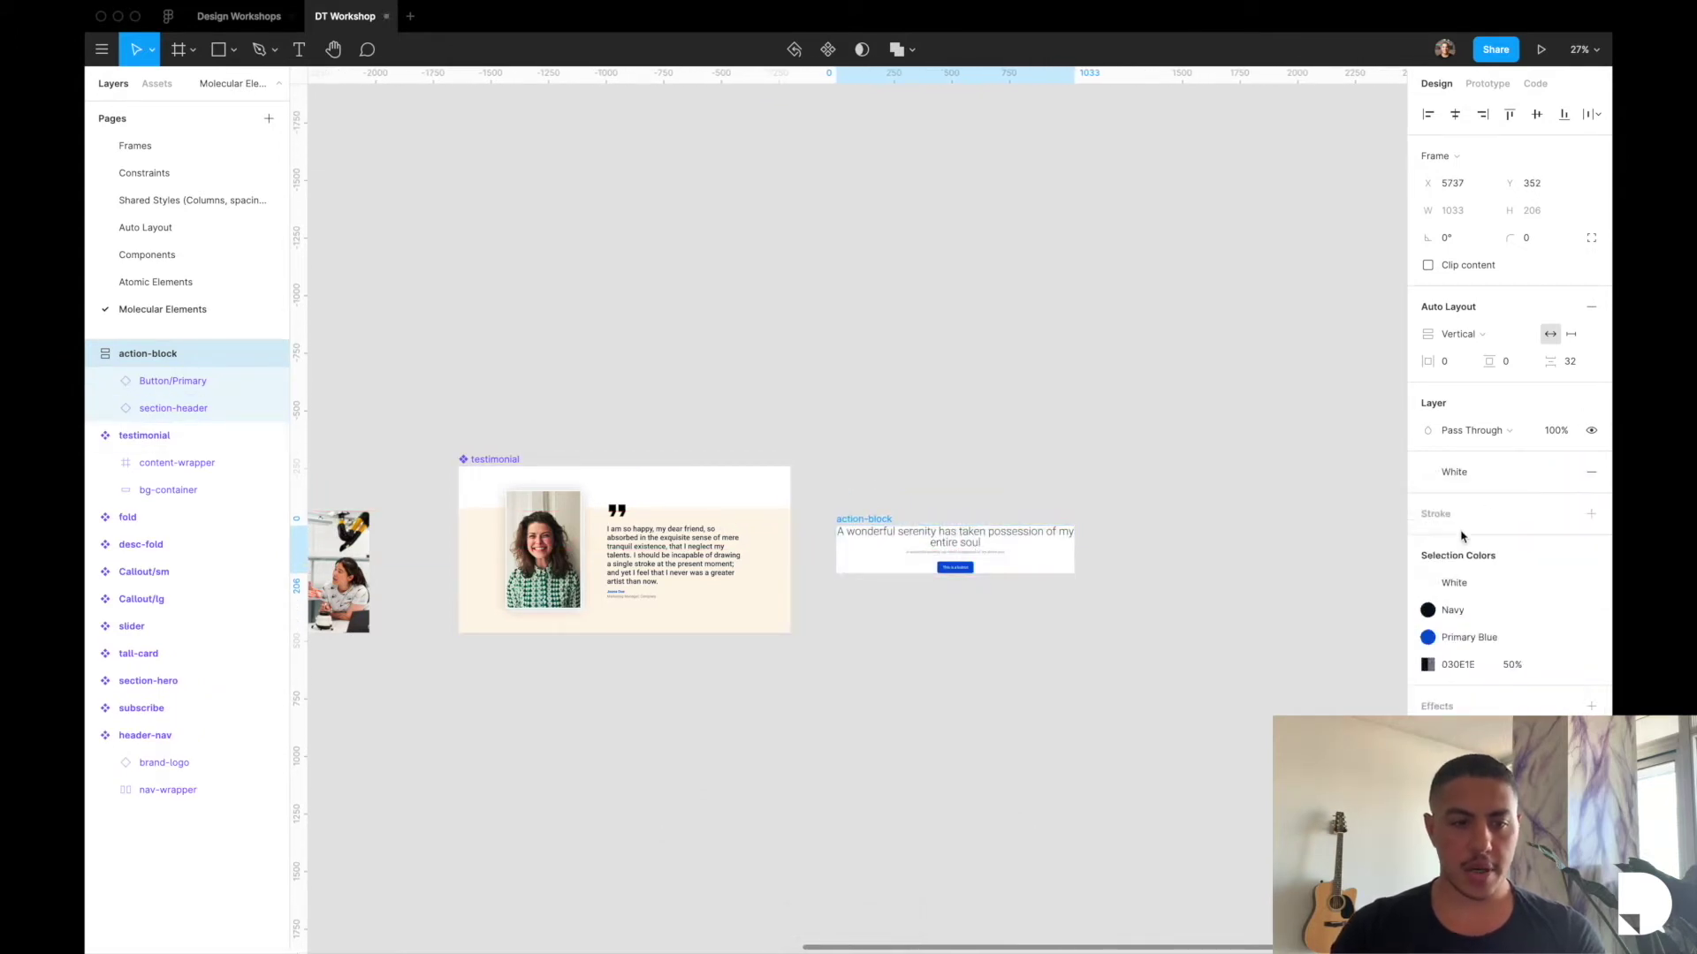
pyautogui.click(89, 354)
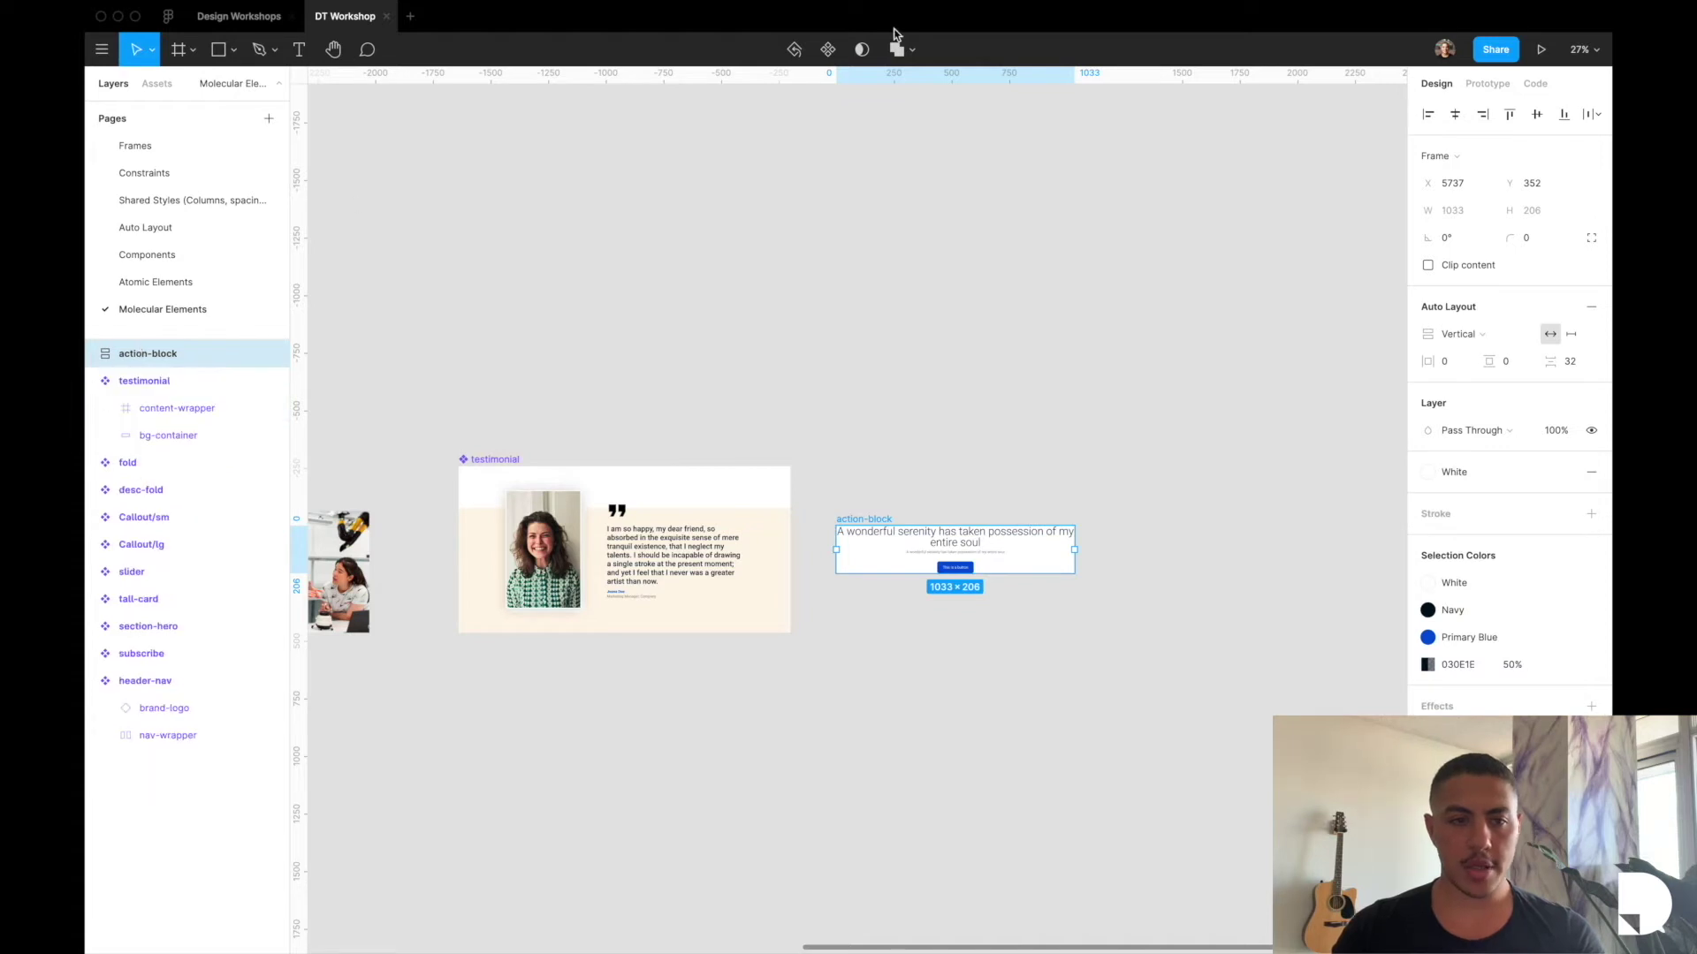
pyautogui.click(828, 49)
# Browse the Assets list, then return to the Components page.
pyautogui.click(157, 83)
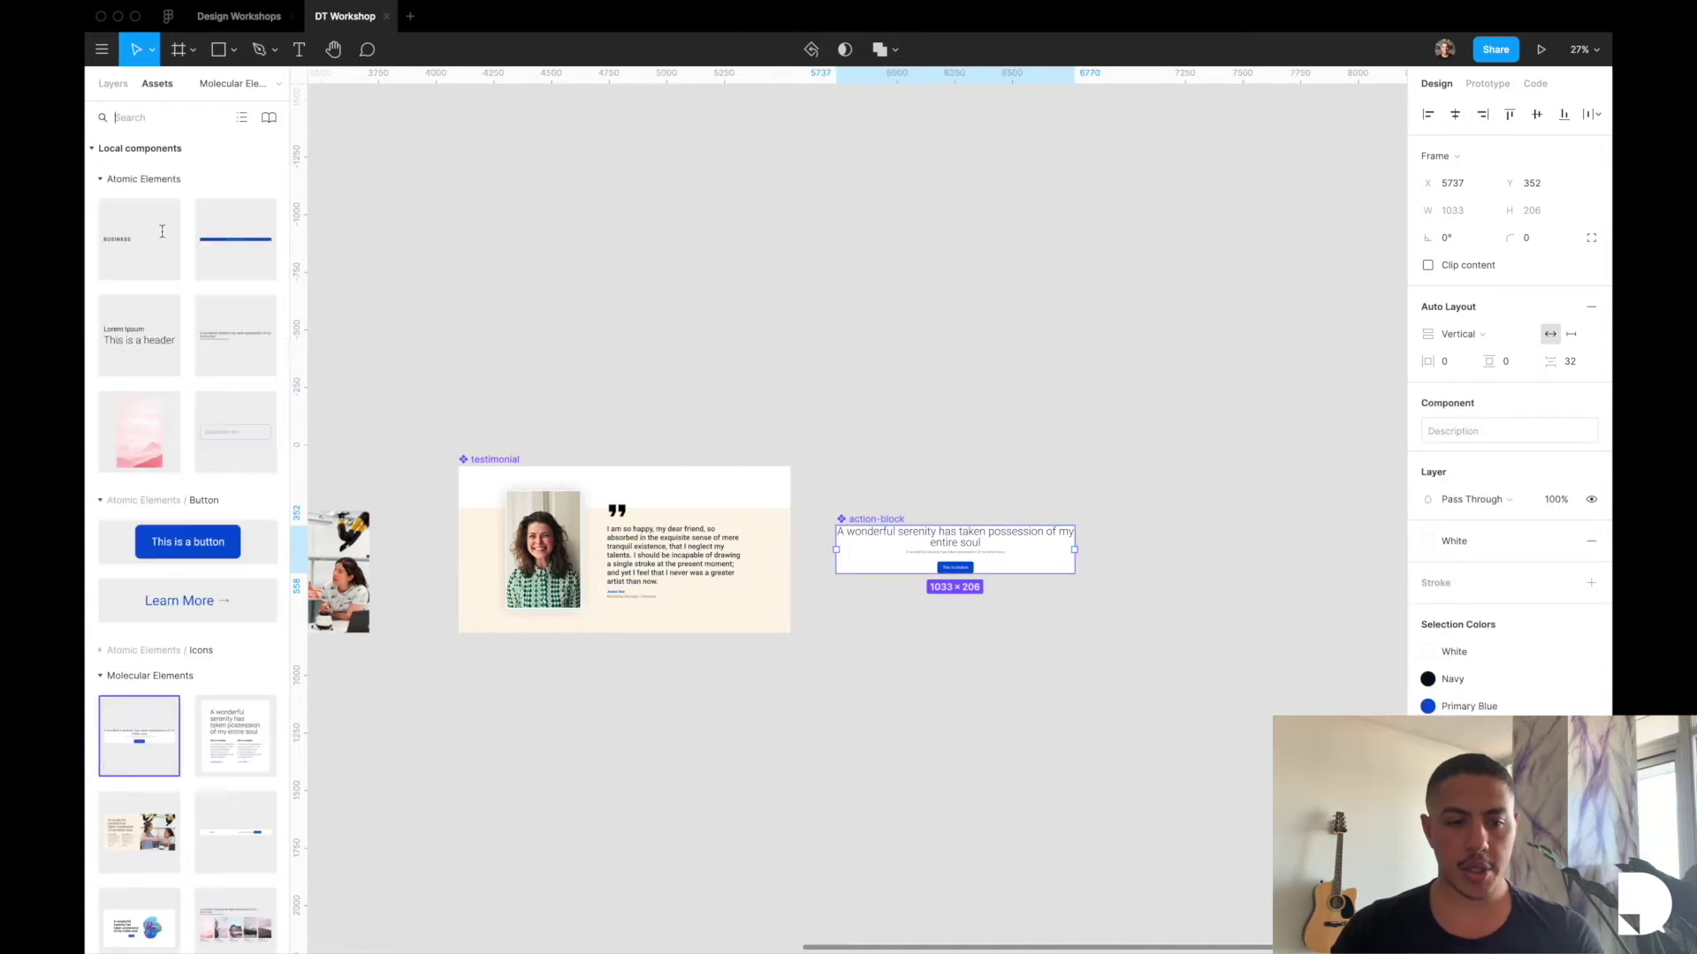
pyautogui.scroll(-3, 141, 265)
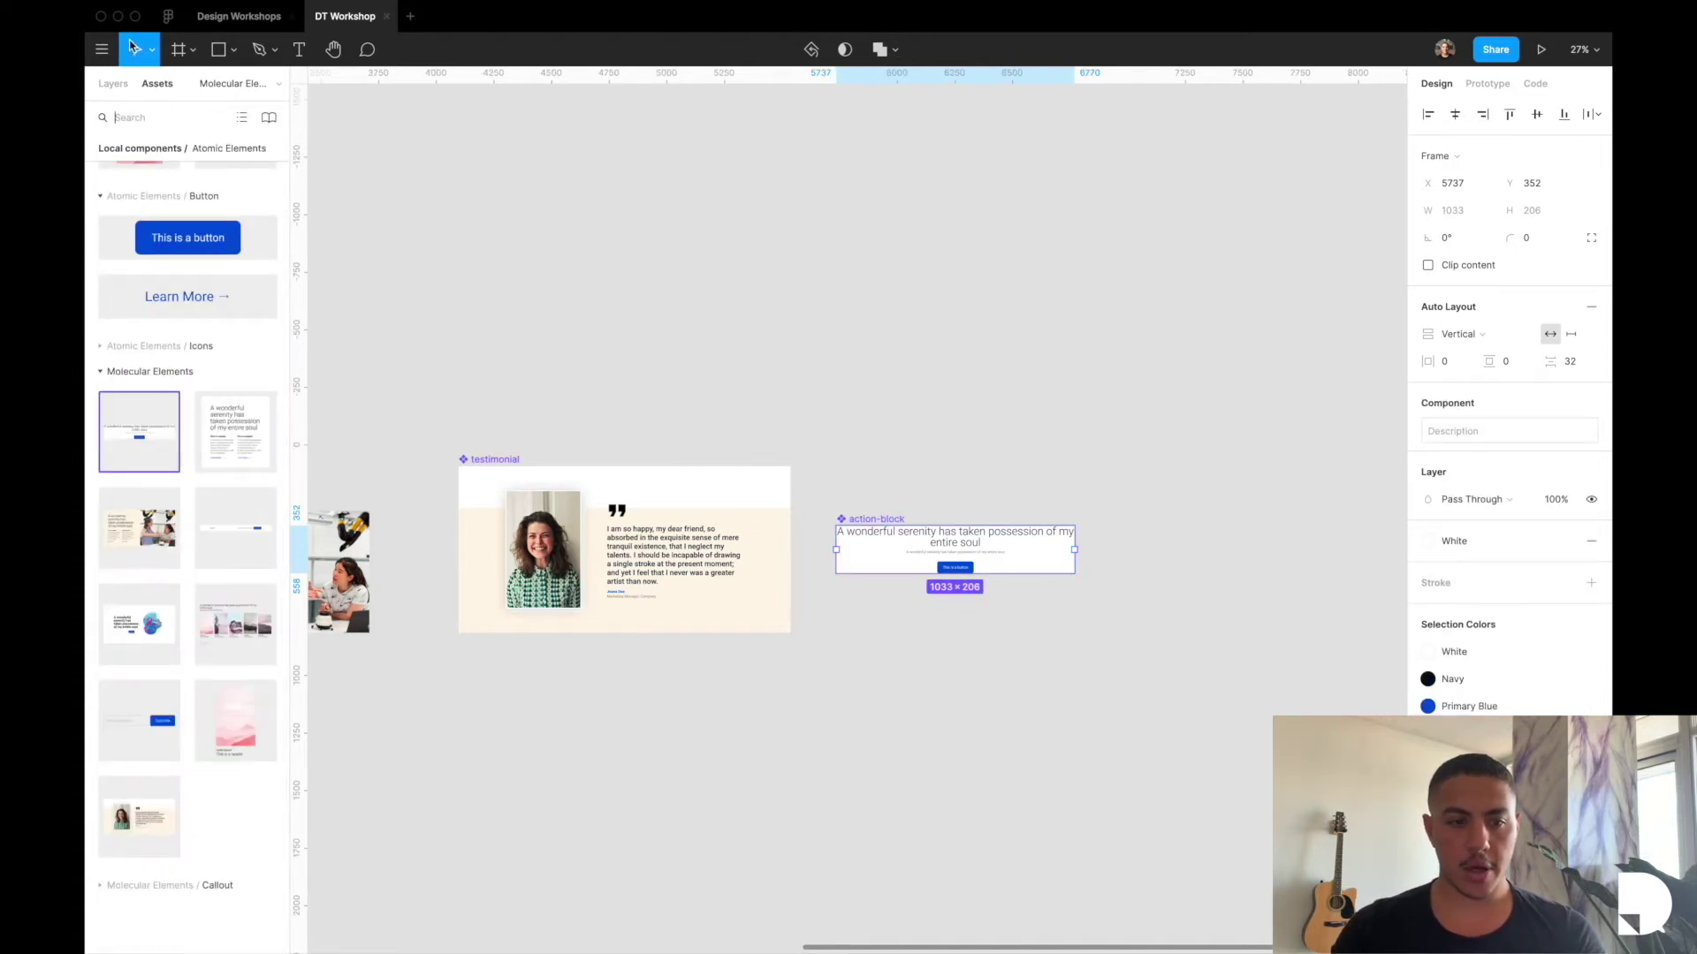
pyautogui.click(113, 83)
pyautogui.click(179, 258)
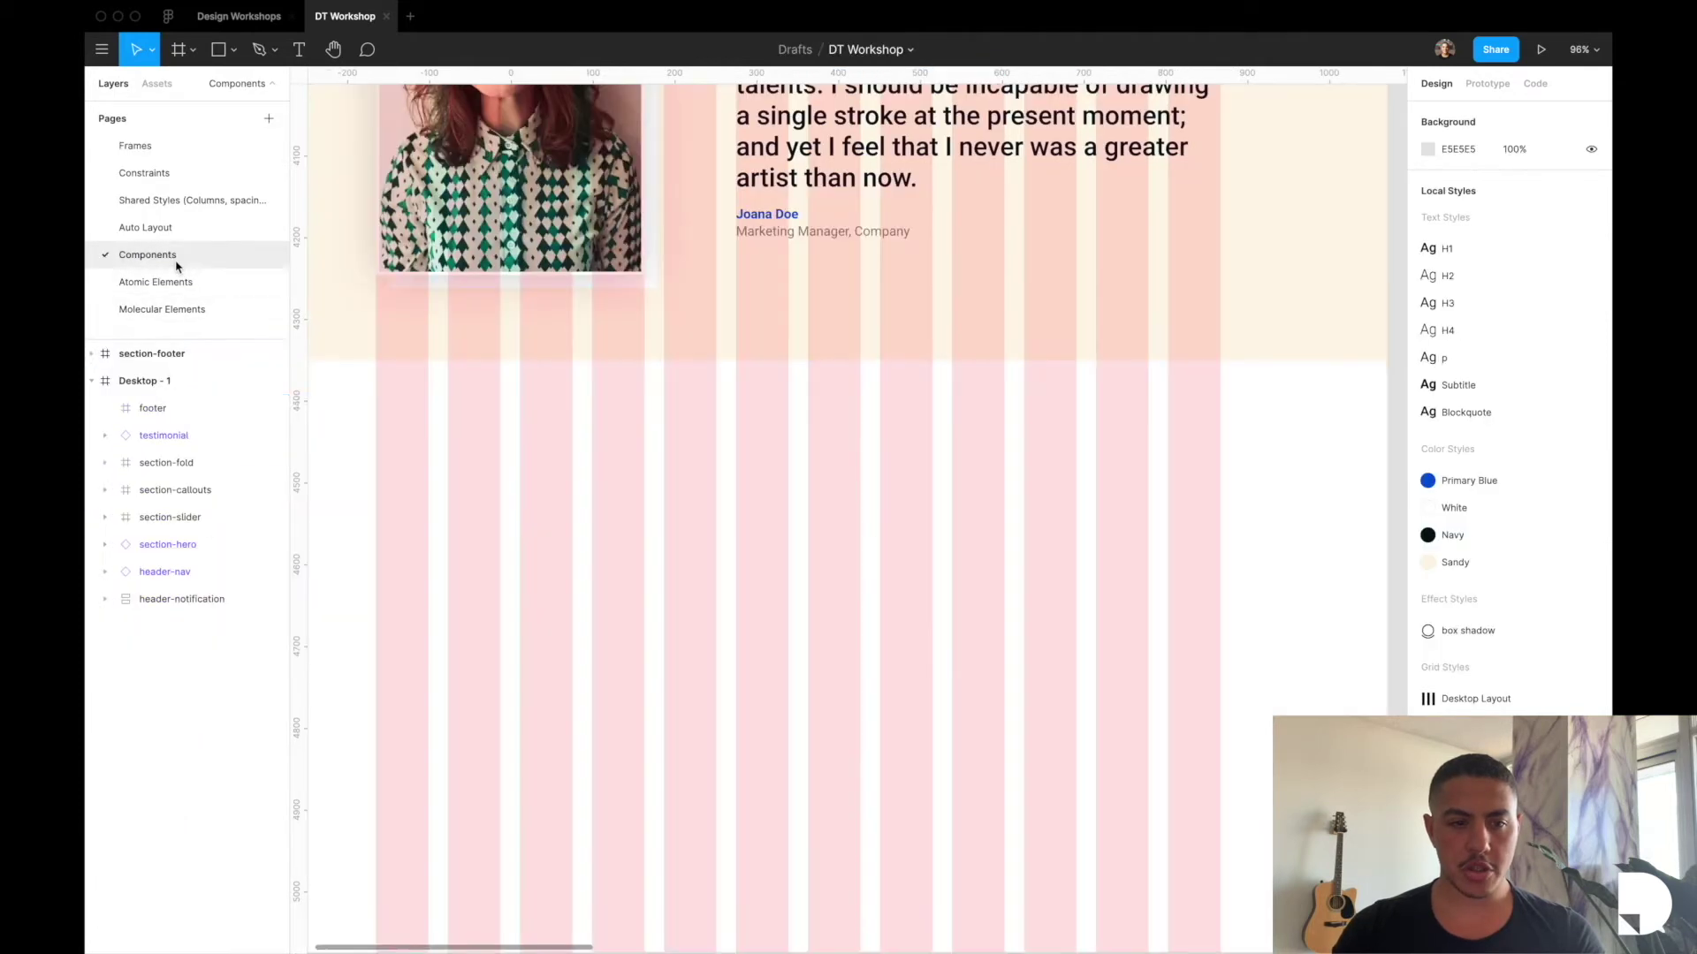
# Add an action-block instance to the footer, centred horizontally with its top at Y 104.
pyautogui.click(156, 83)
pyautogui.moveTo(139, 432); pyautogui.dragTo(638, 439)
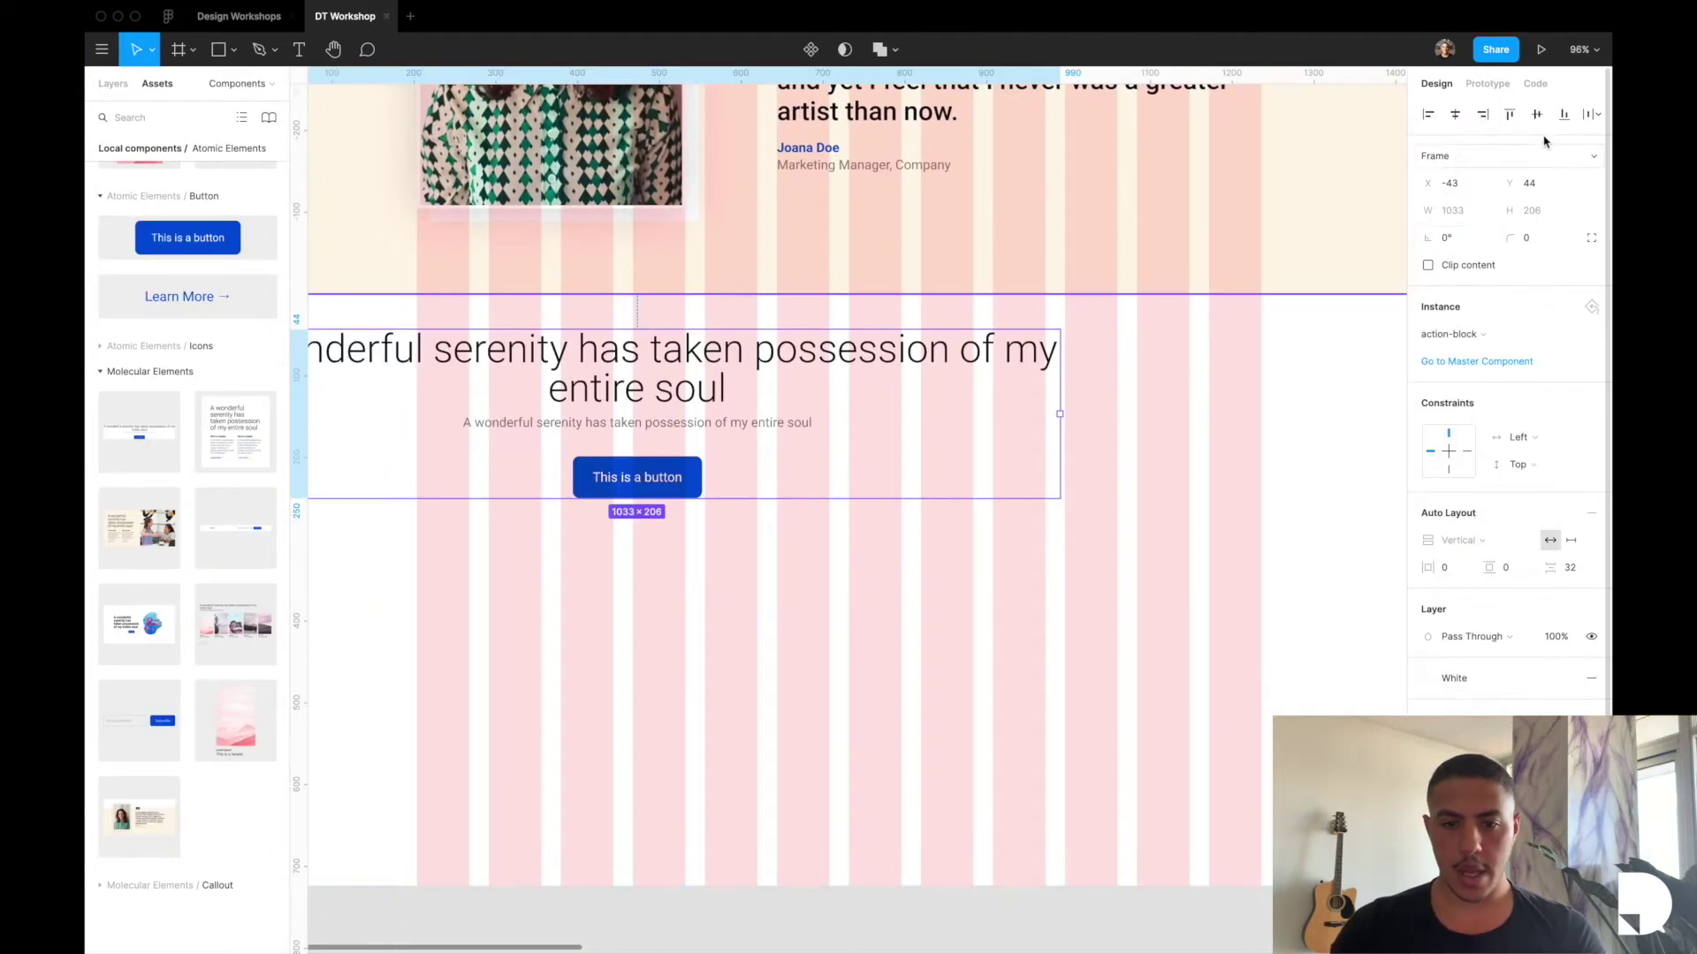
pyautogui.click(1454, 114)
pyautogui.scroll(-2, 1141, 657)
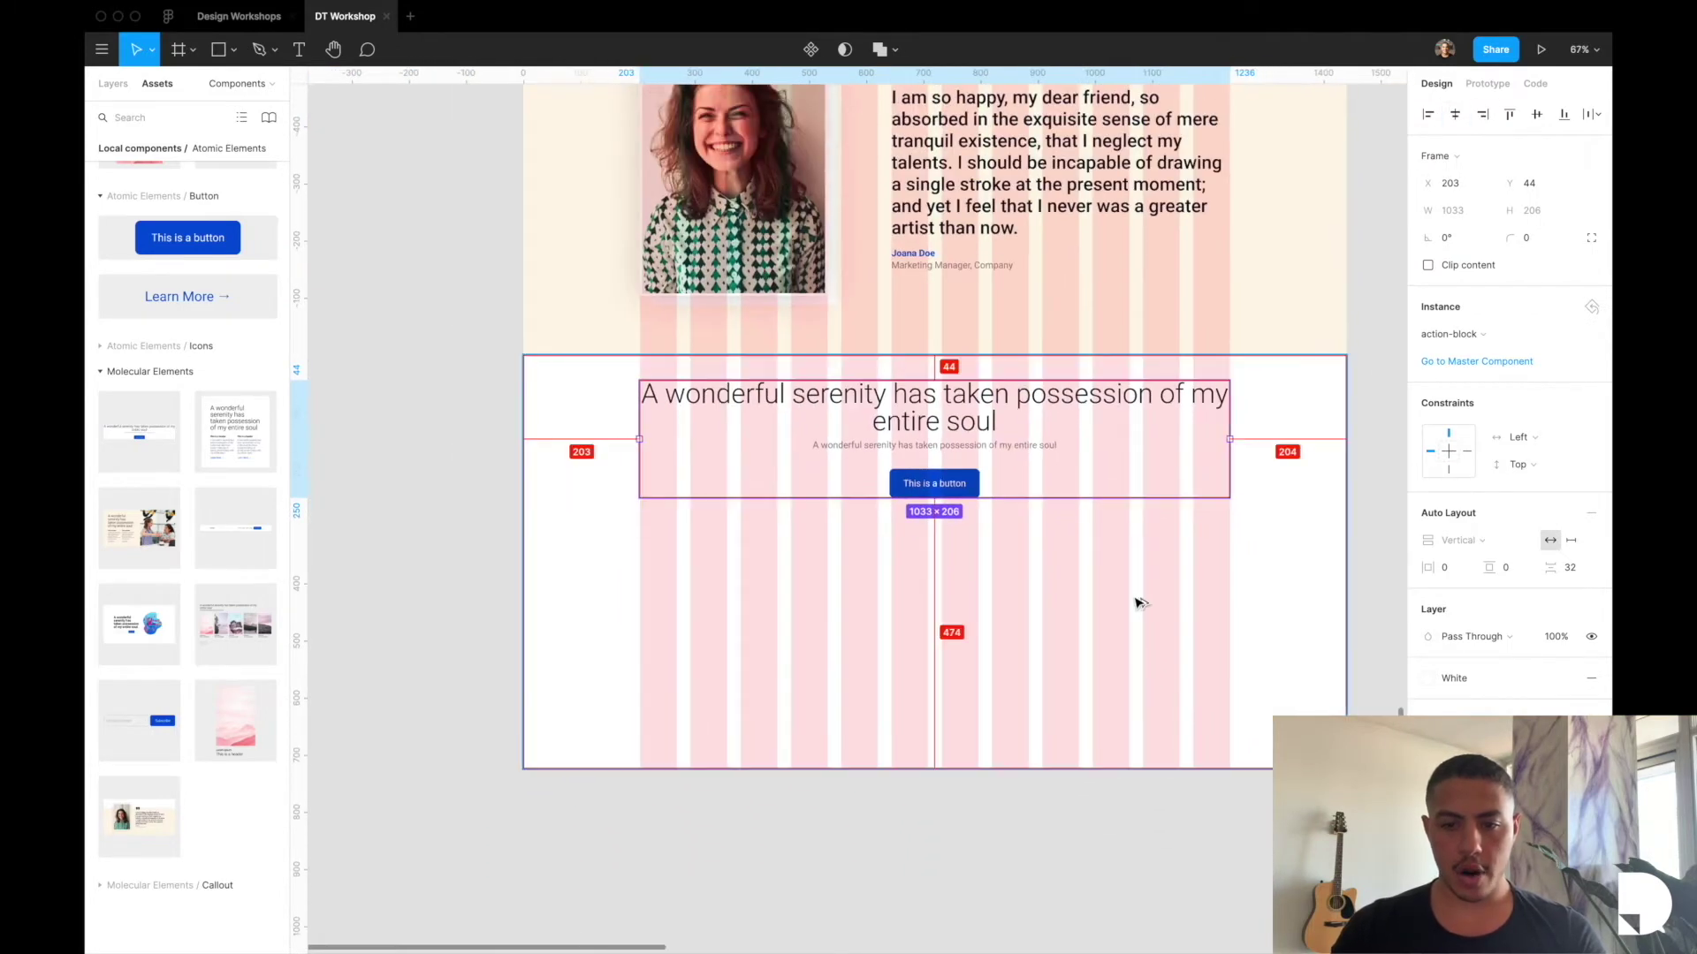
pyautogui.press('Down')
pyautogui.press('Down')
pyautogui.press('Down')
pyautogui.press('Down')
pyautogui.press('Down')
pyautogui.press('Down')
pyautogui.press('Down')
pyautogui.press('Down')
pyautogui.press('Down')
pyautogui.press('Down')
pyautogui.press('Down')
pyautogui.press('Down')
pyautogui.press('Down')
pyautogui.press('Down')
pyautogui.press('Down')
pyautogui.press('Down')
pyautogui.press('Down')
pyautogui.press('Down')
pyautogui.press('Down')
pyautogui.press('Down')
pyautogui.press('Down')
pyautogui.press('Down')
pyautogui.press('Down')
pyautogui.press('Down')
pyautogui.press('Down')
pyautogui.press('Down')
pyautogui.press('Down')
pyautogui.press('Down')
pyautogui.press('Down')
pyautogui.press('Down')
pyautogui.press('Down')
pyautogui.press('Down')
pyautogui.press('Down')
pyautogui.press('Down')
pyautogui.press('Down')
pyautogui.press('Down')
pyautogui.press('Down')
pyautogui.press('Down')
pyautogui.press('Down')
pyautogui.press('Down')
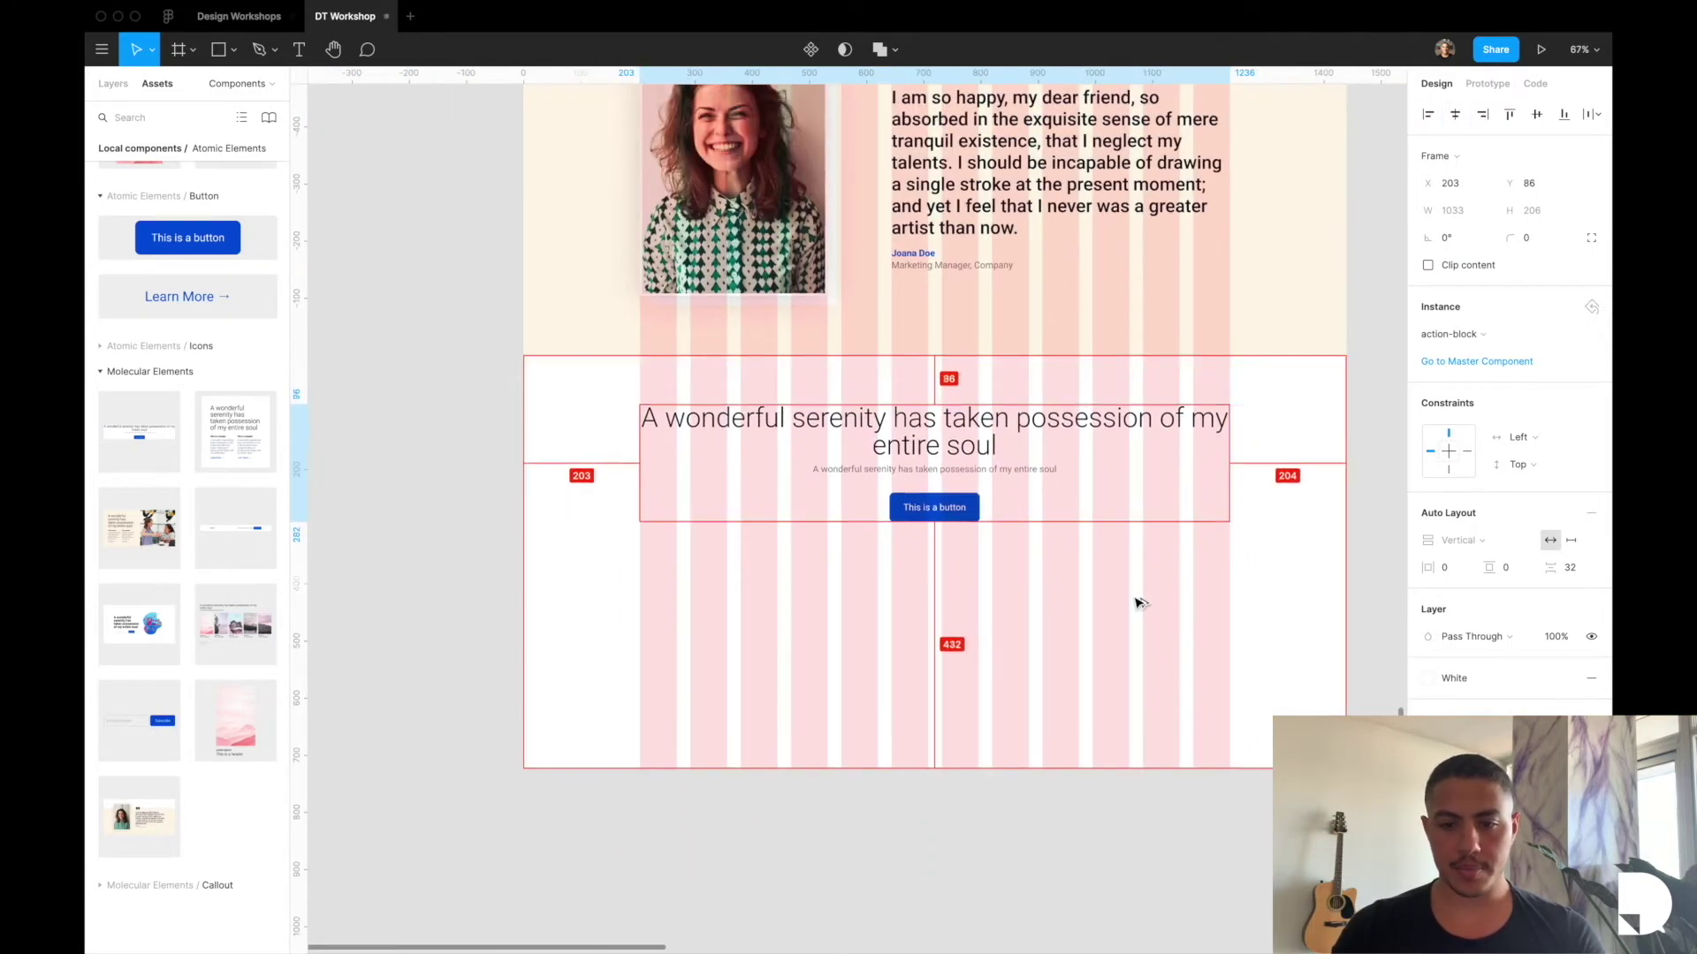
pyautogui.press('Up')
pyautogui.press('Up')
pyautogui.press('Up')
pyautogui.press('Up')
pyautogui.press('Up')
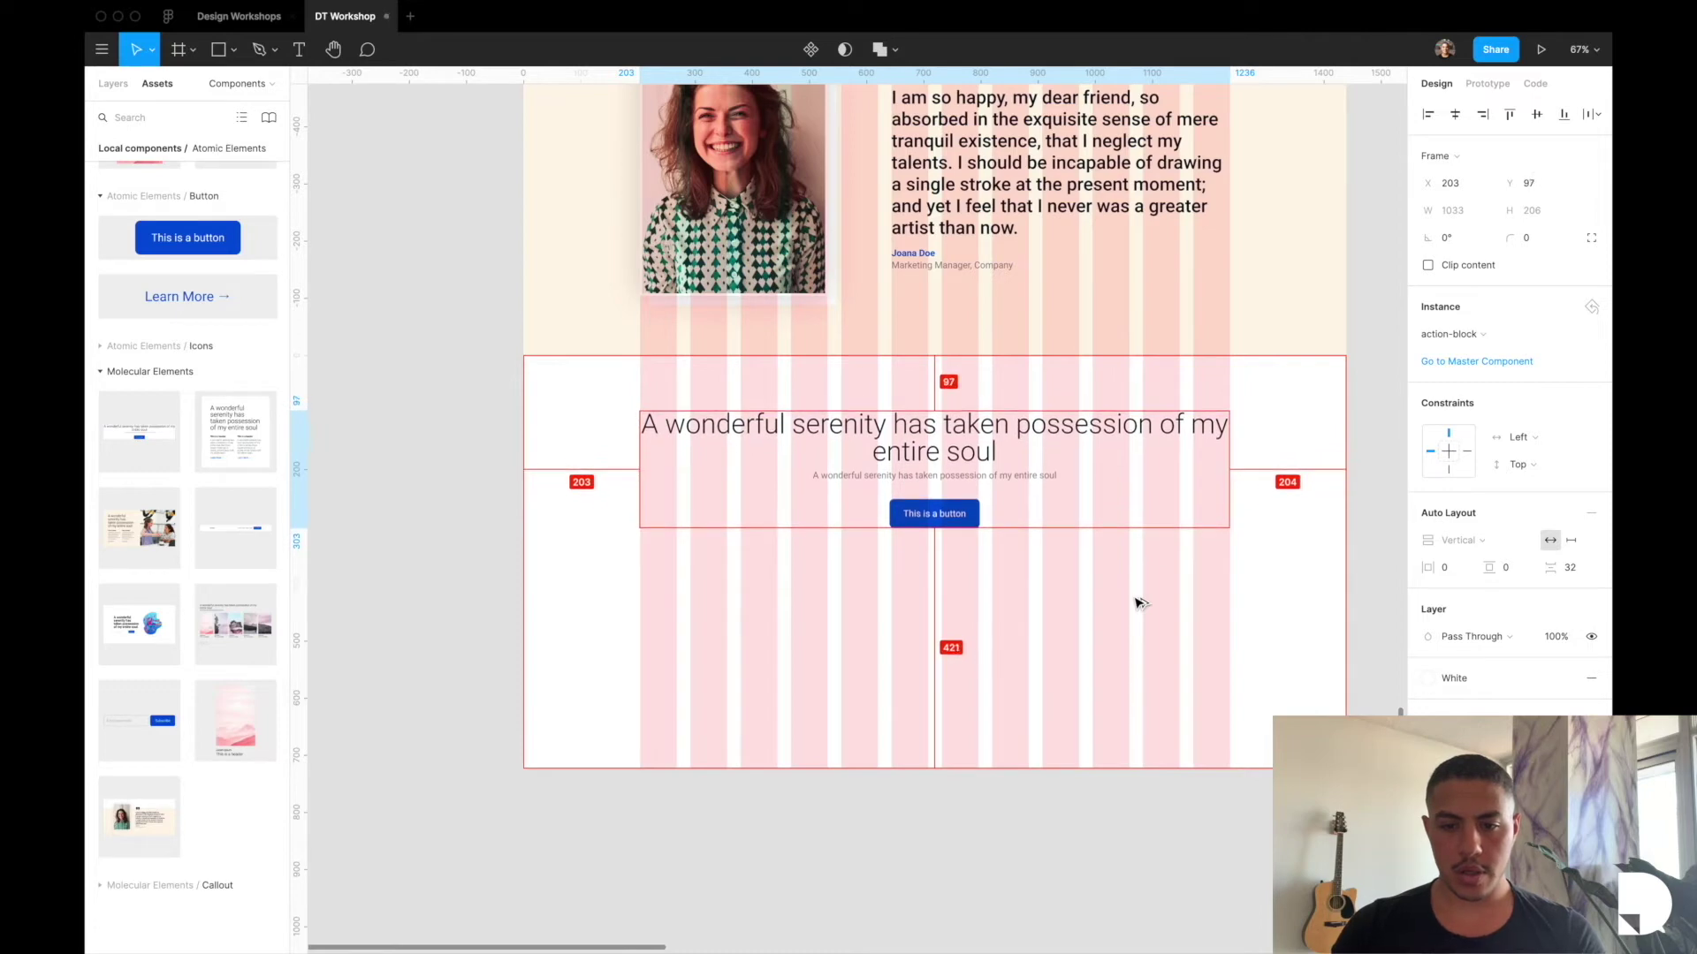
pyautogui.press('Down')
pyautogui.press('Down')
pyautogui.press('Down')
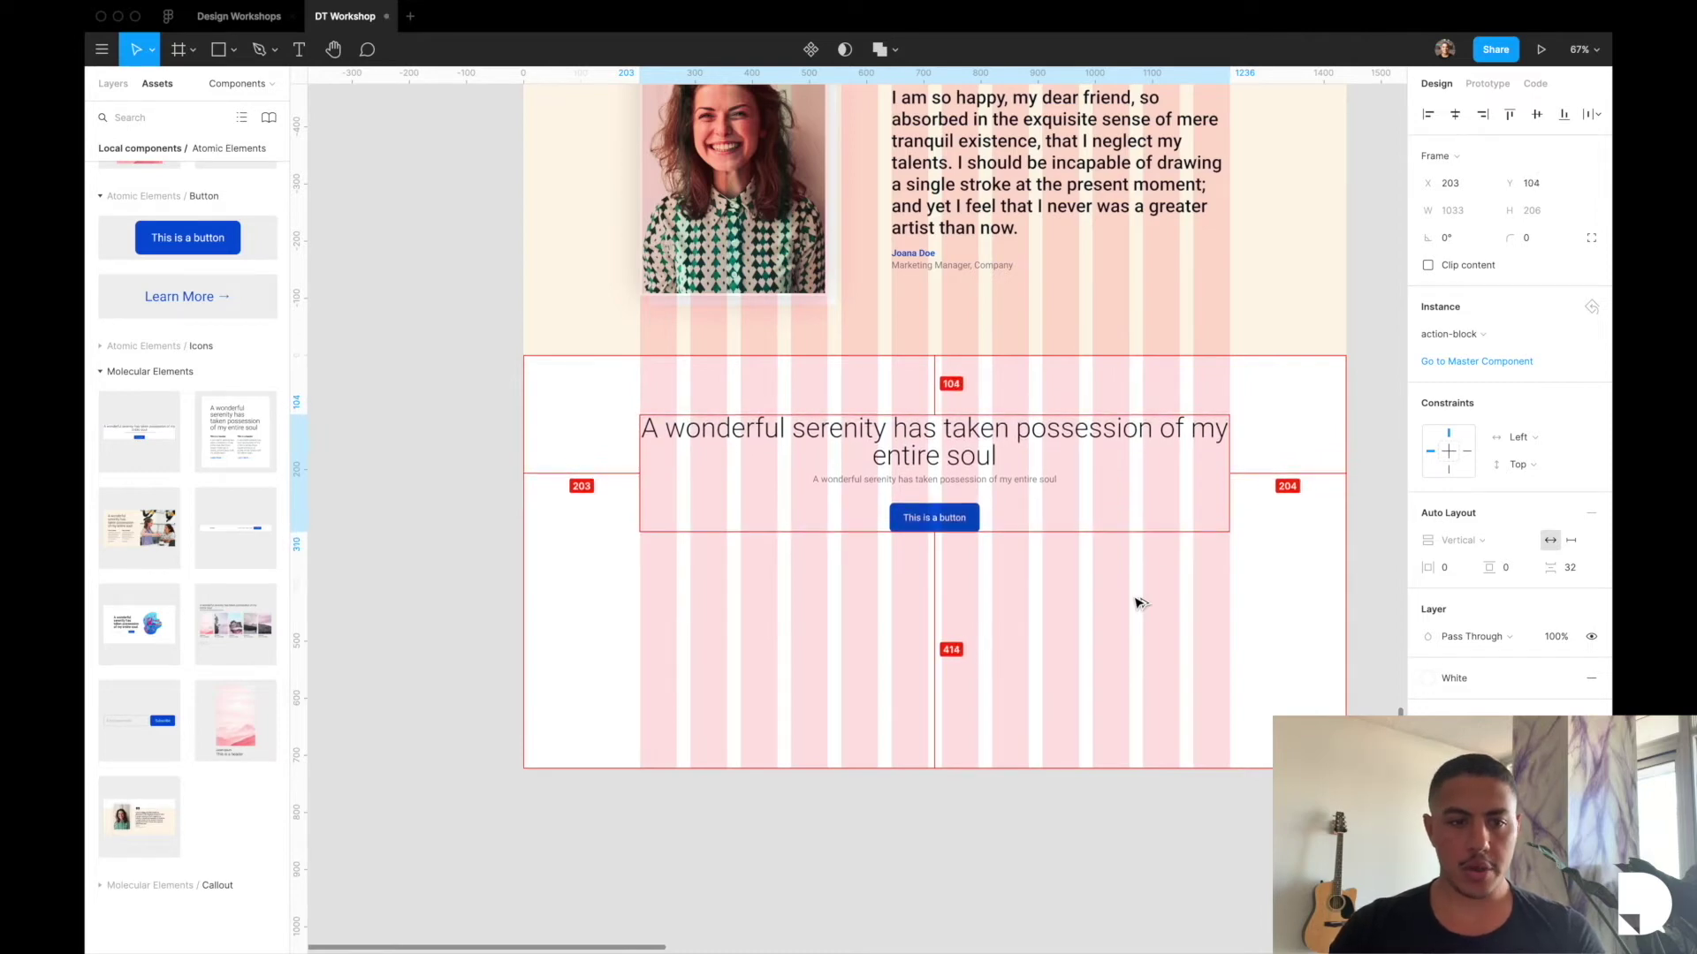
pyautogui.click(113, 83)
pyautogui.scroll(5, 776, 478)
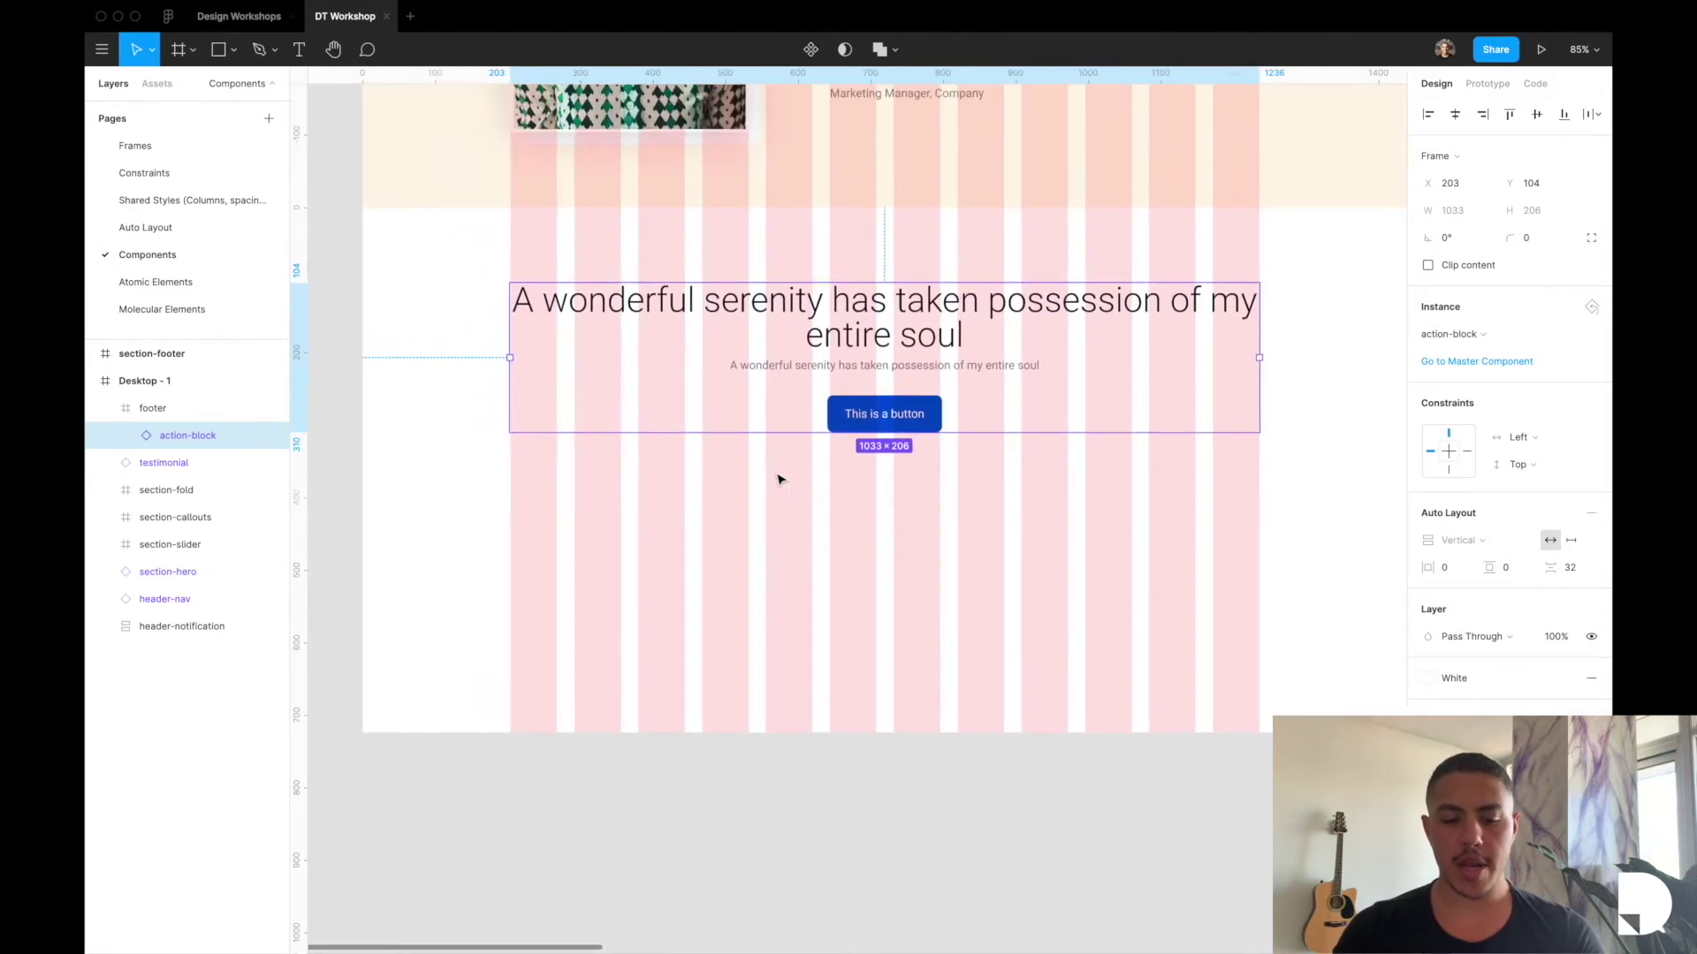
# Draw a grey rectangle below action-block and narrow it to 1032 px wide.
pyautogui.press('r')
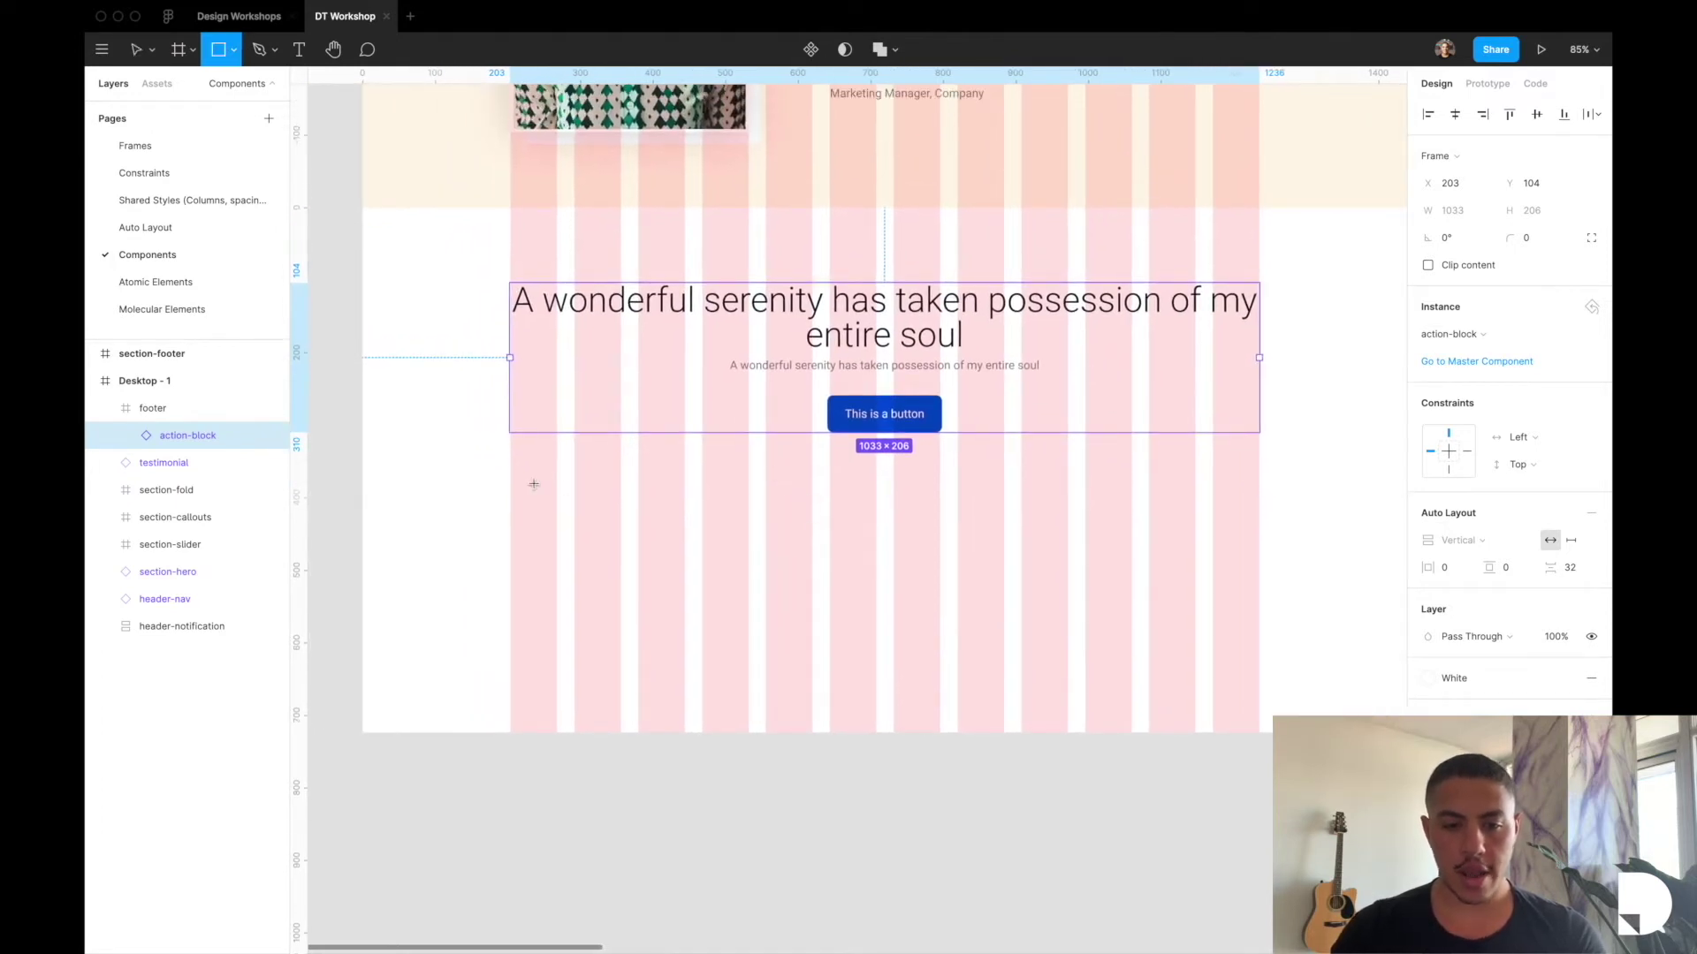
pyautogui.moveTo(511, 482)
pyautogui.mouseDown()
pyautogui.moveTo(1125, 564)
pyautogui.moveTo(1264, 552)
pyautogui.mouseUp()
pyautogui.scroll(5, 1265, 548)
pyautogui.scroll(5, 1281, 486)
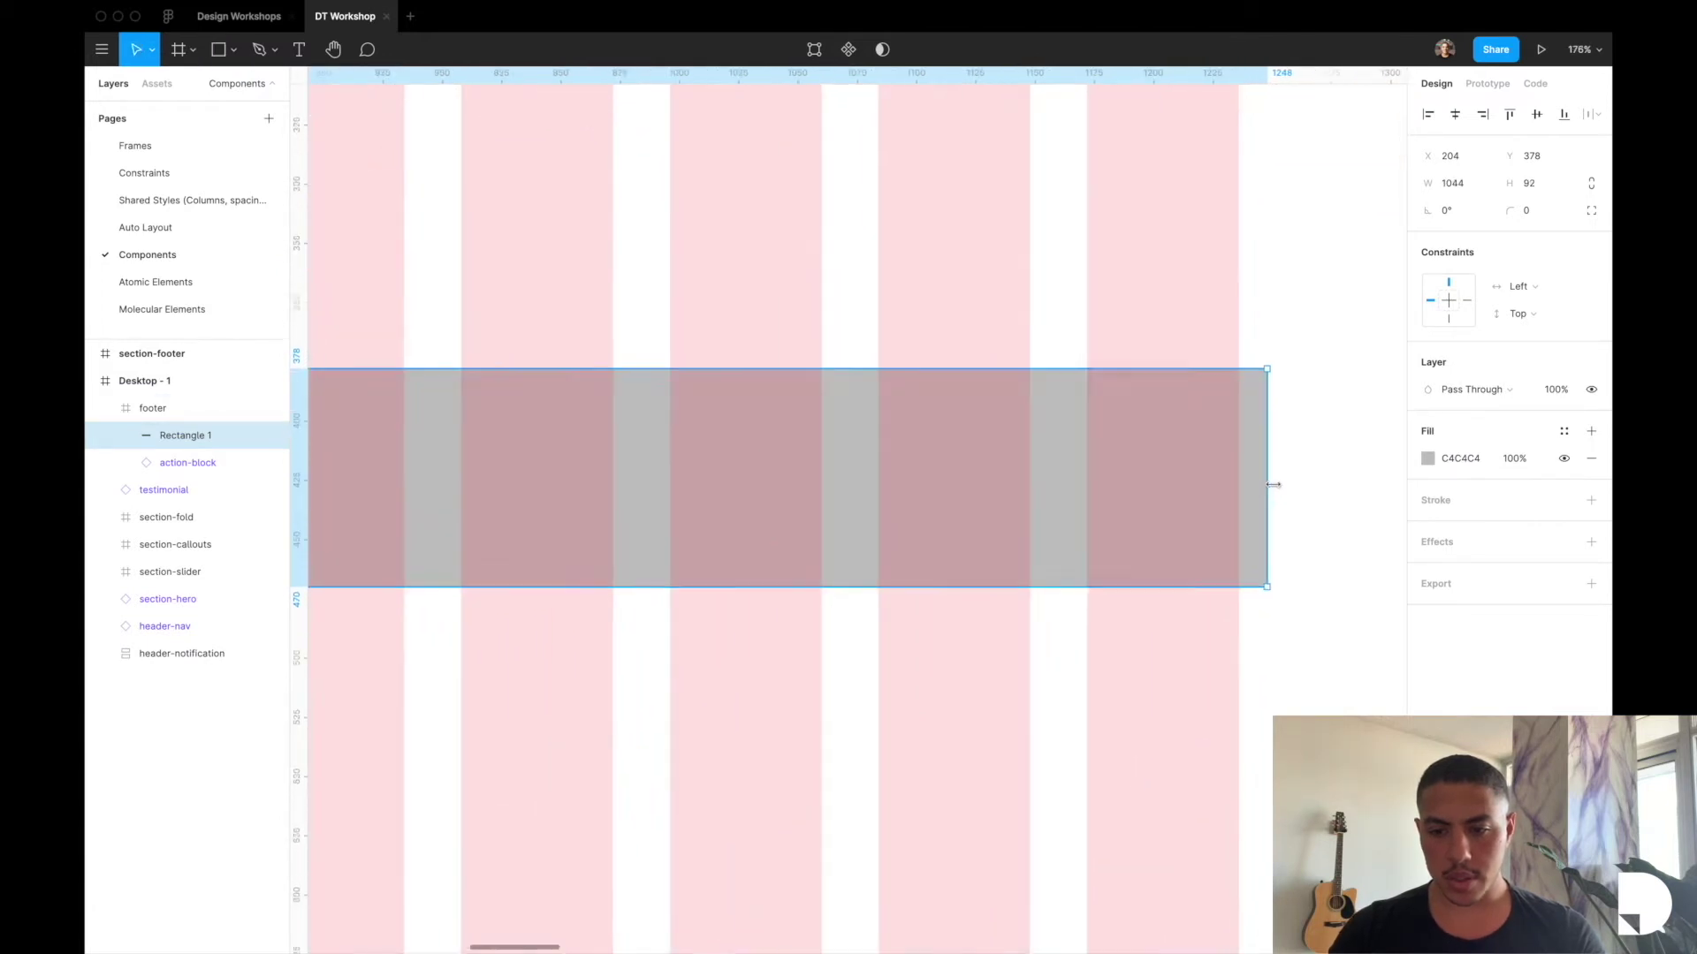
pyautogui.moveTo(1268, 486); pyautogui.dragTo(1233, 487)
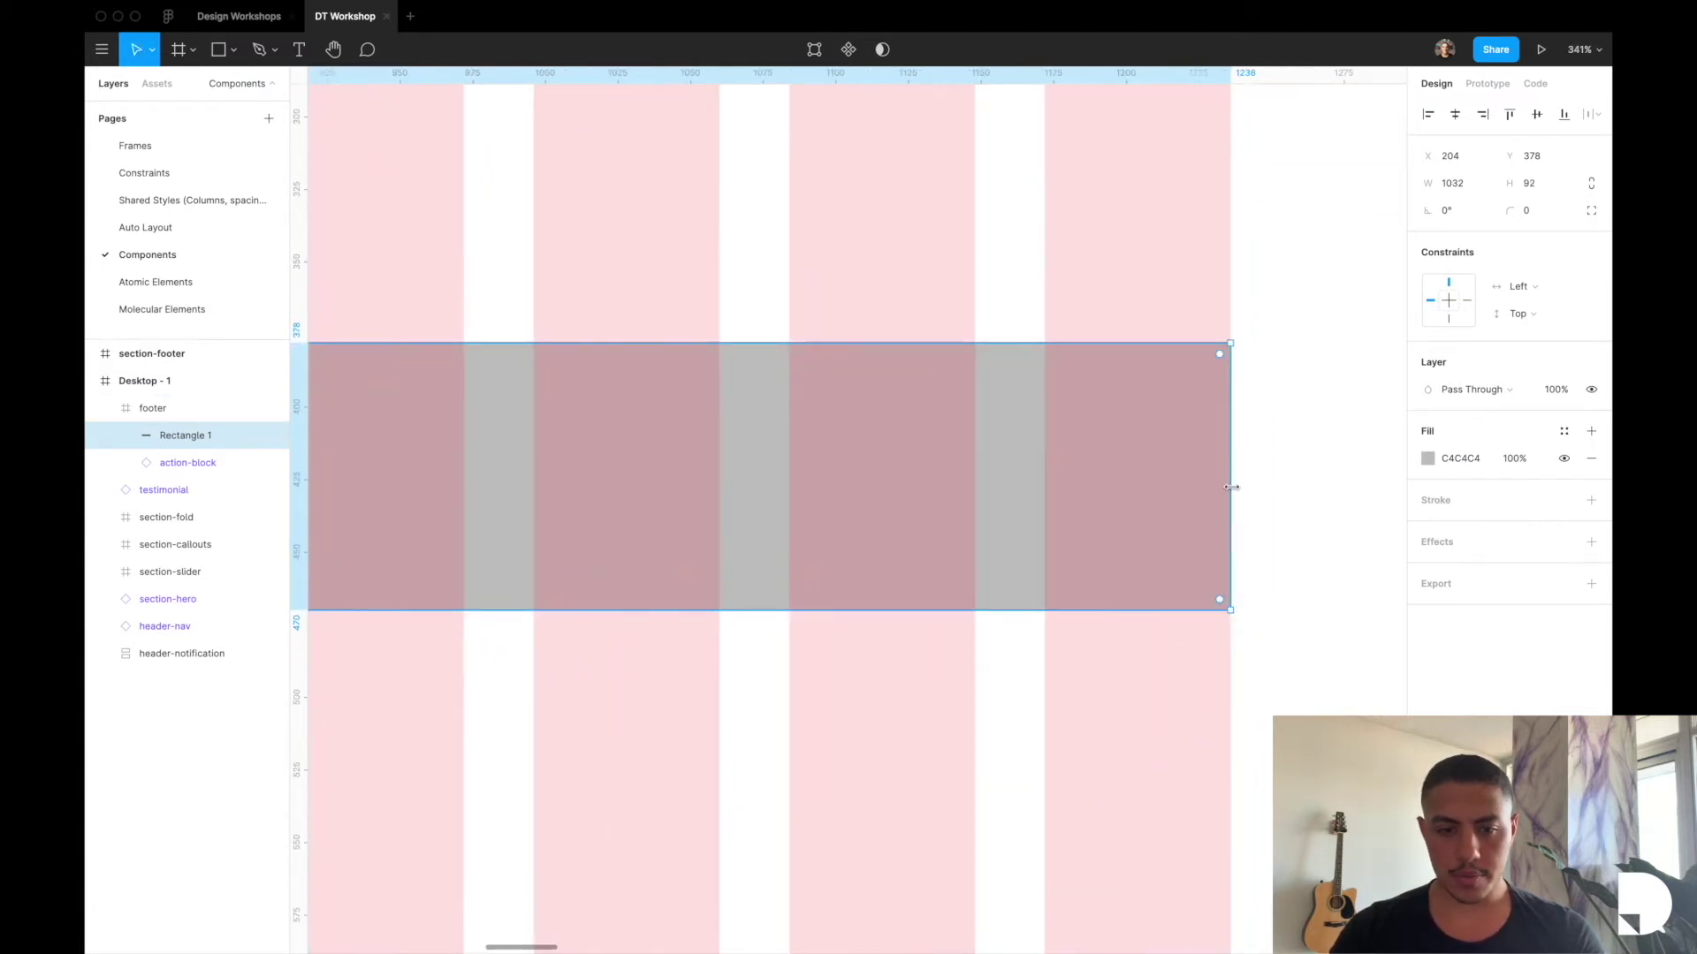
pyautogui.hscroll(-10, 1234, 492)
pyautogui.hscroll(-10, 730, 527)
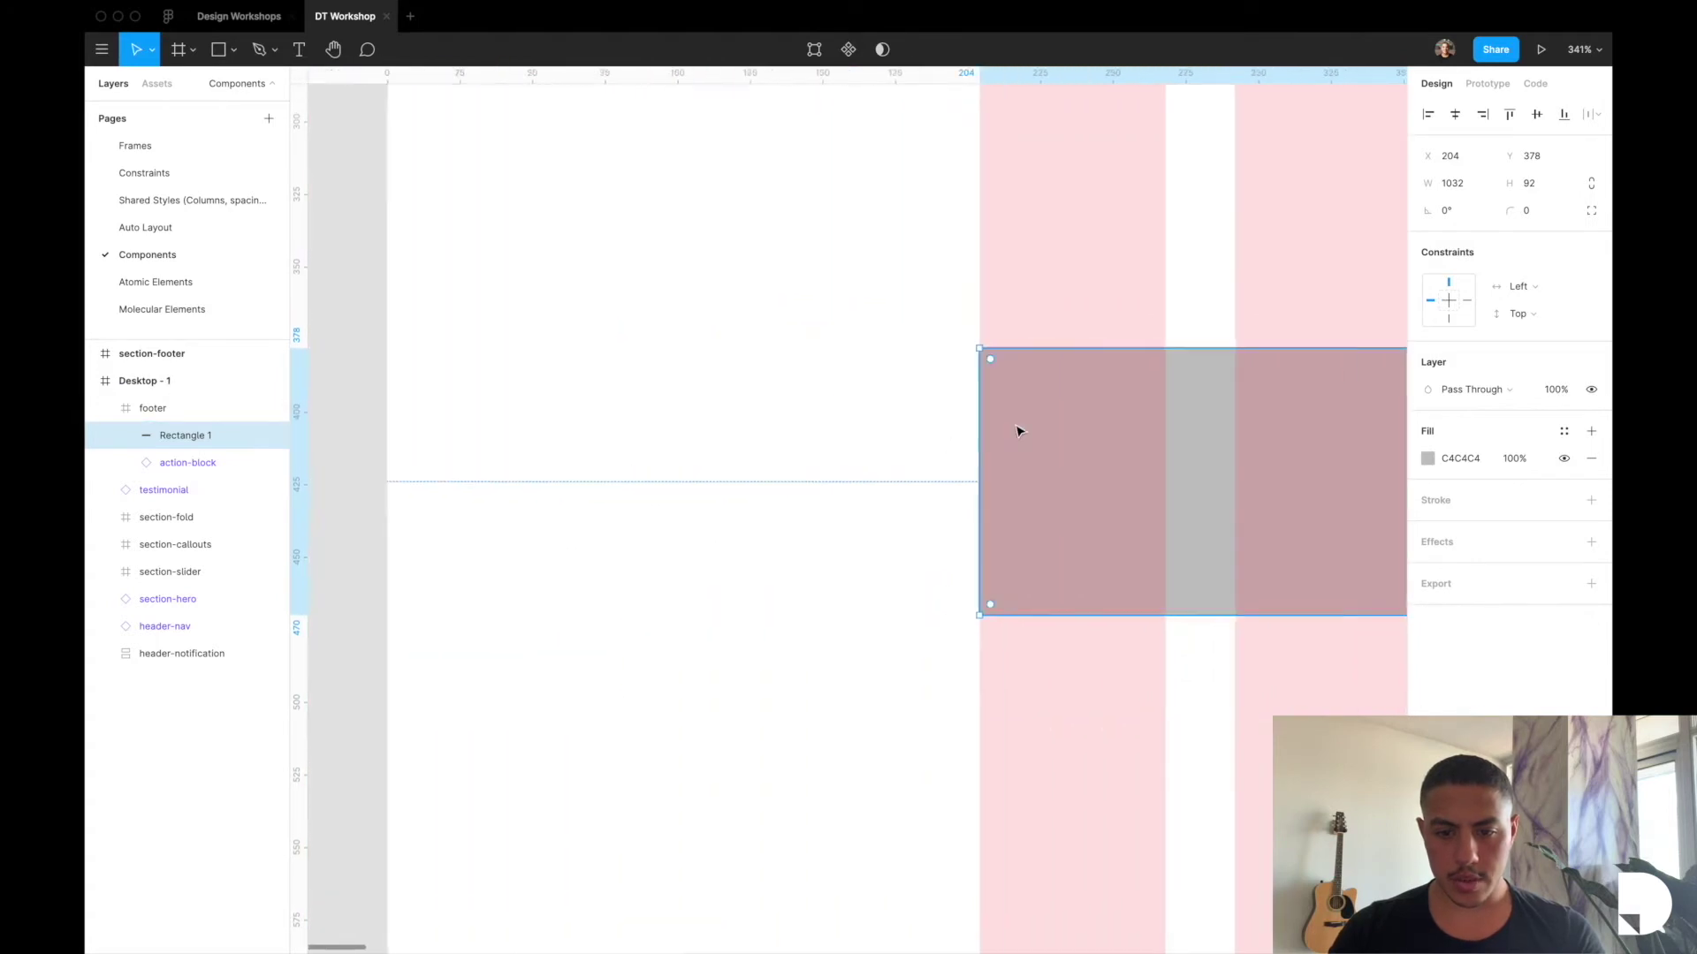
pyautogui.scroll(3, 1015, 428)
pyautogui.scroll(3, 898, 490)
pyautogui.scroll(5, 899, 490)
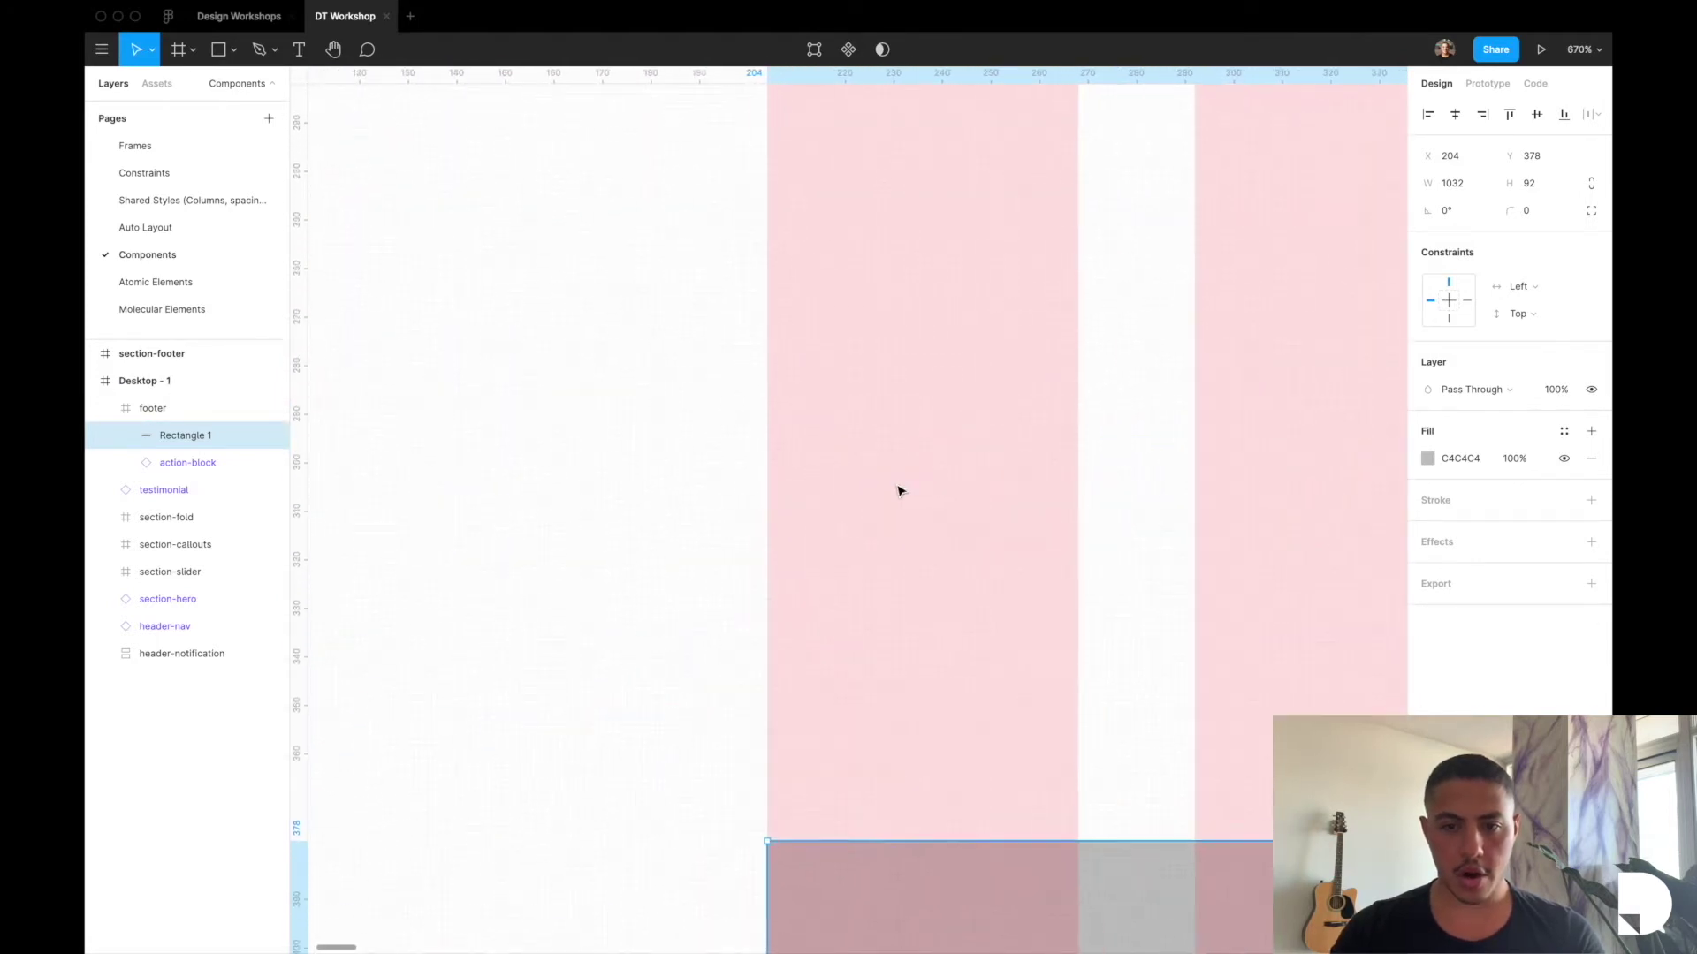
pyautogui.scroll(-4, 898, 491)
pyautogui.scroll(-3, 898, 490)
# Resize action-block so its left edge sits at X 204, matching the rectangle.
pyautogui.click(871, 471)
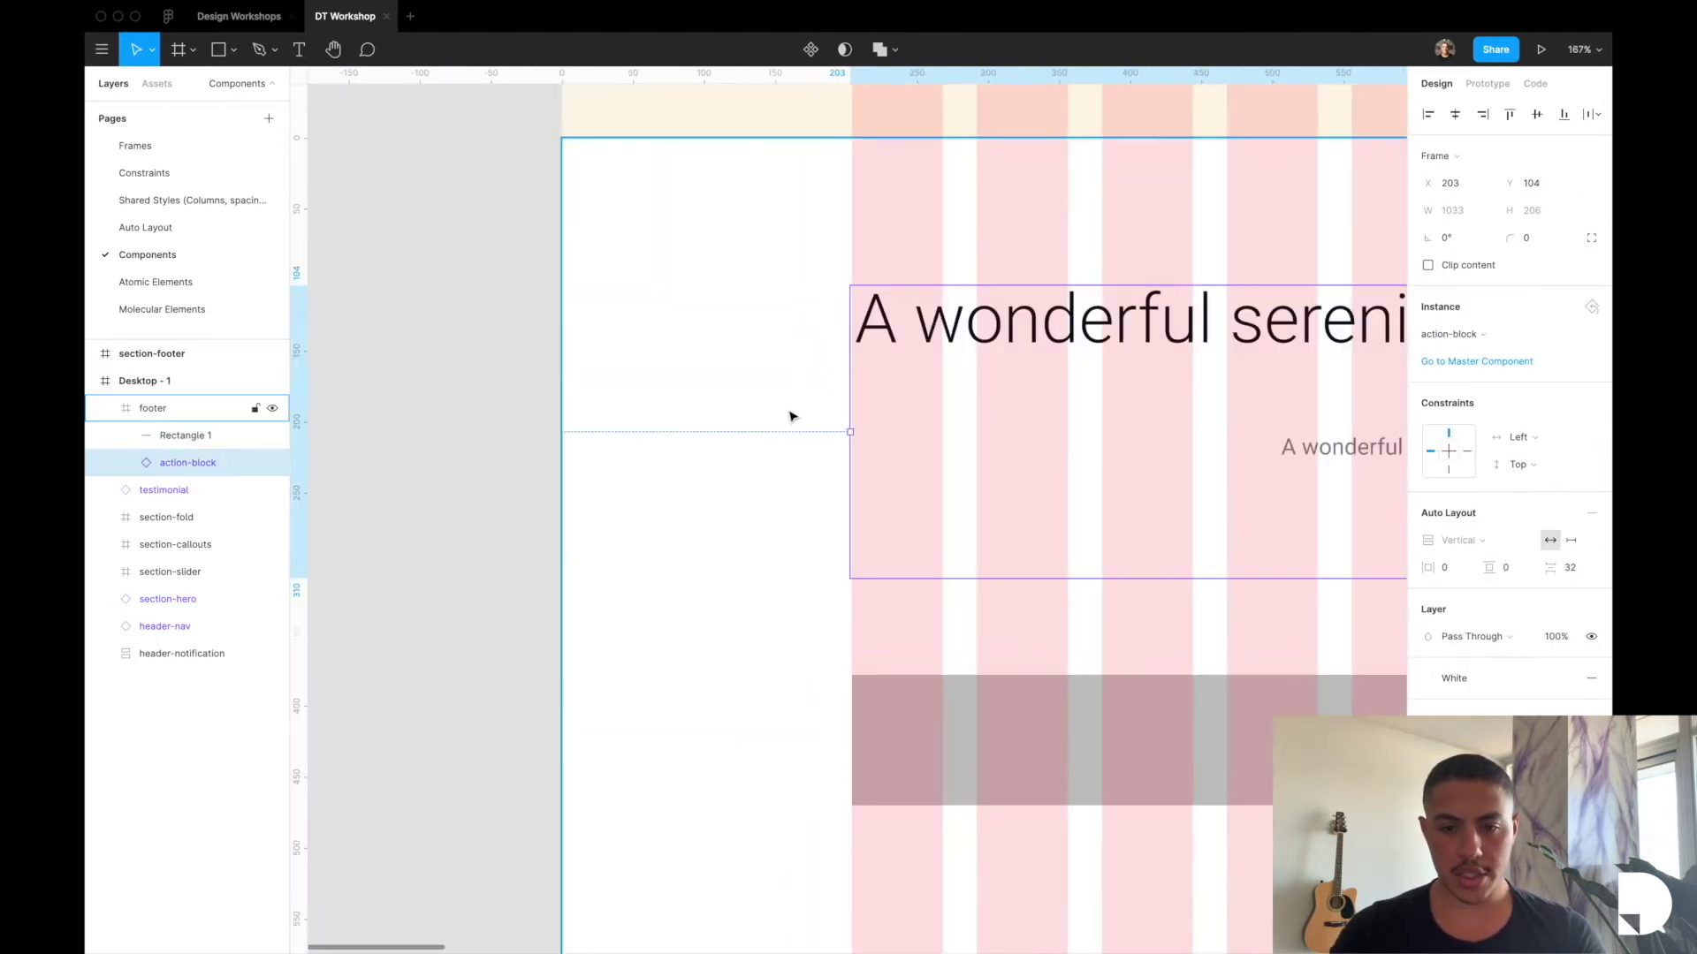
pyautogui.scroll(8, 822, 447)
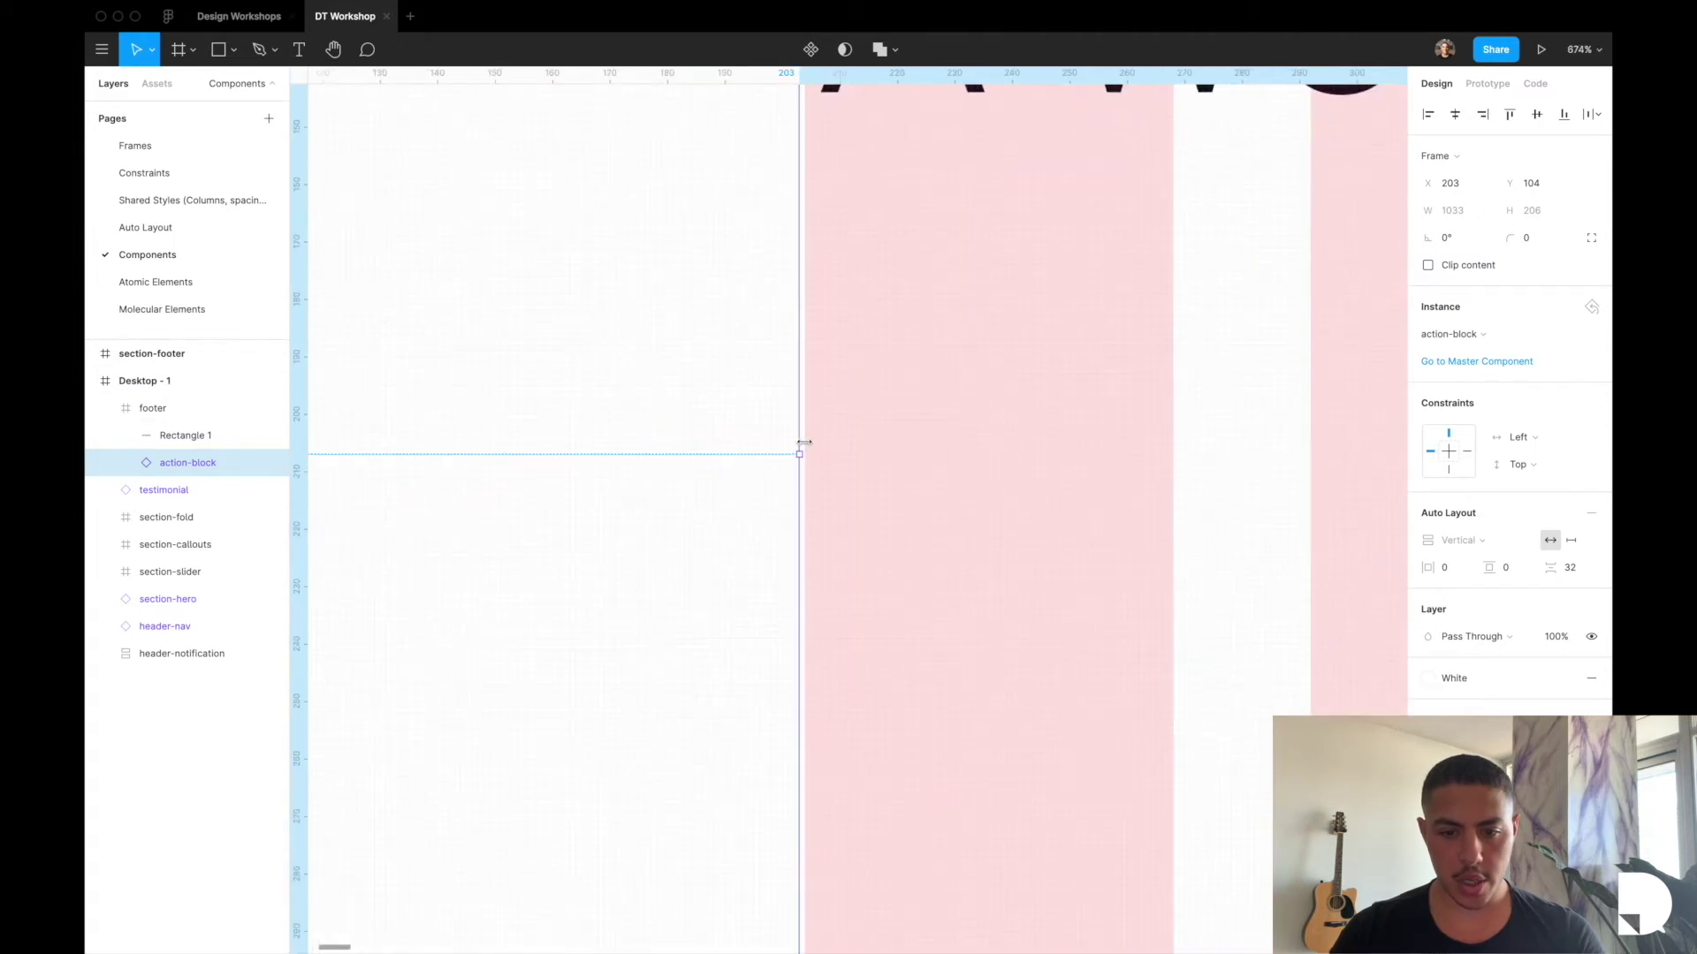
pyautogui.scroll(5, 804, 442)
pyautogui.moveTo(792, 463); pyautogui.dragTo(804, 465)
pyautogui.scroll(-10, 804, 464)
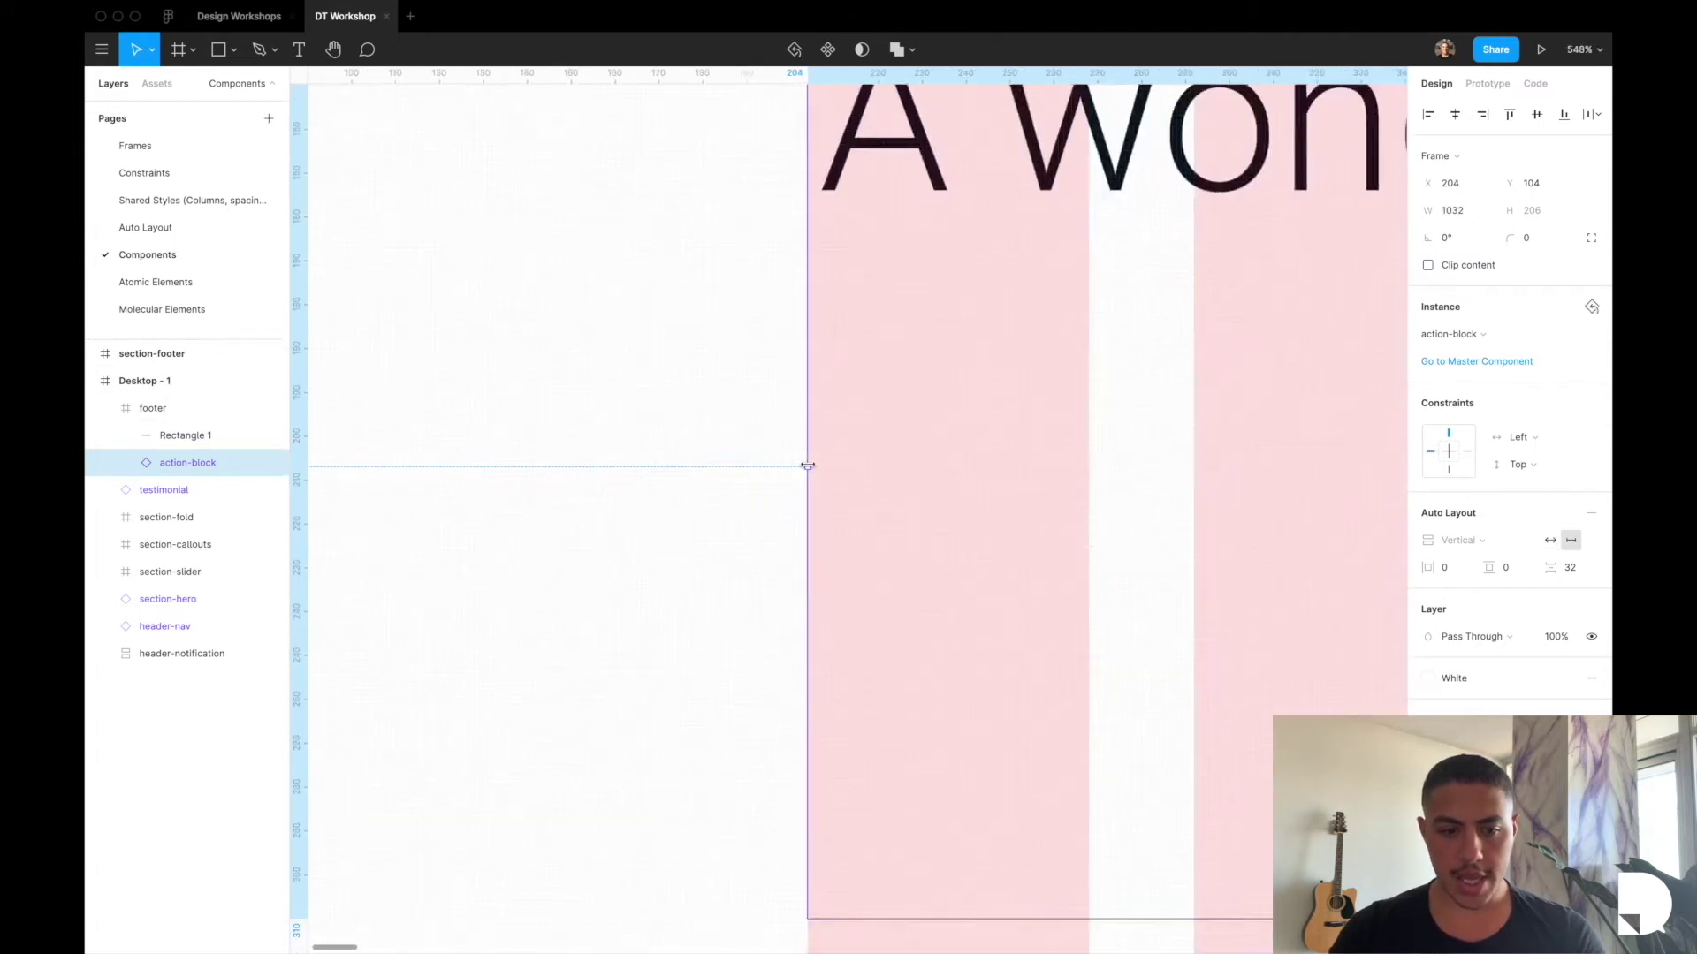
pyautogui.hscroll(4, 902, 665)
pyautogui.click(818, 647)
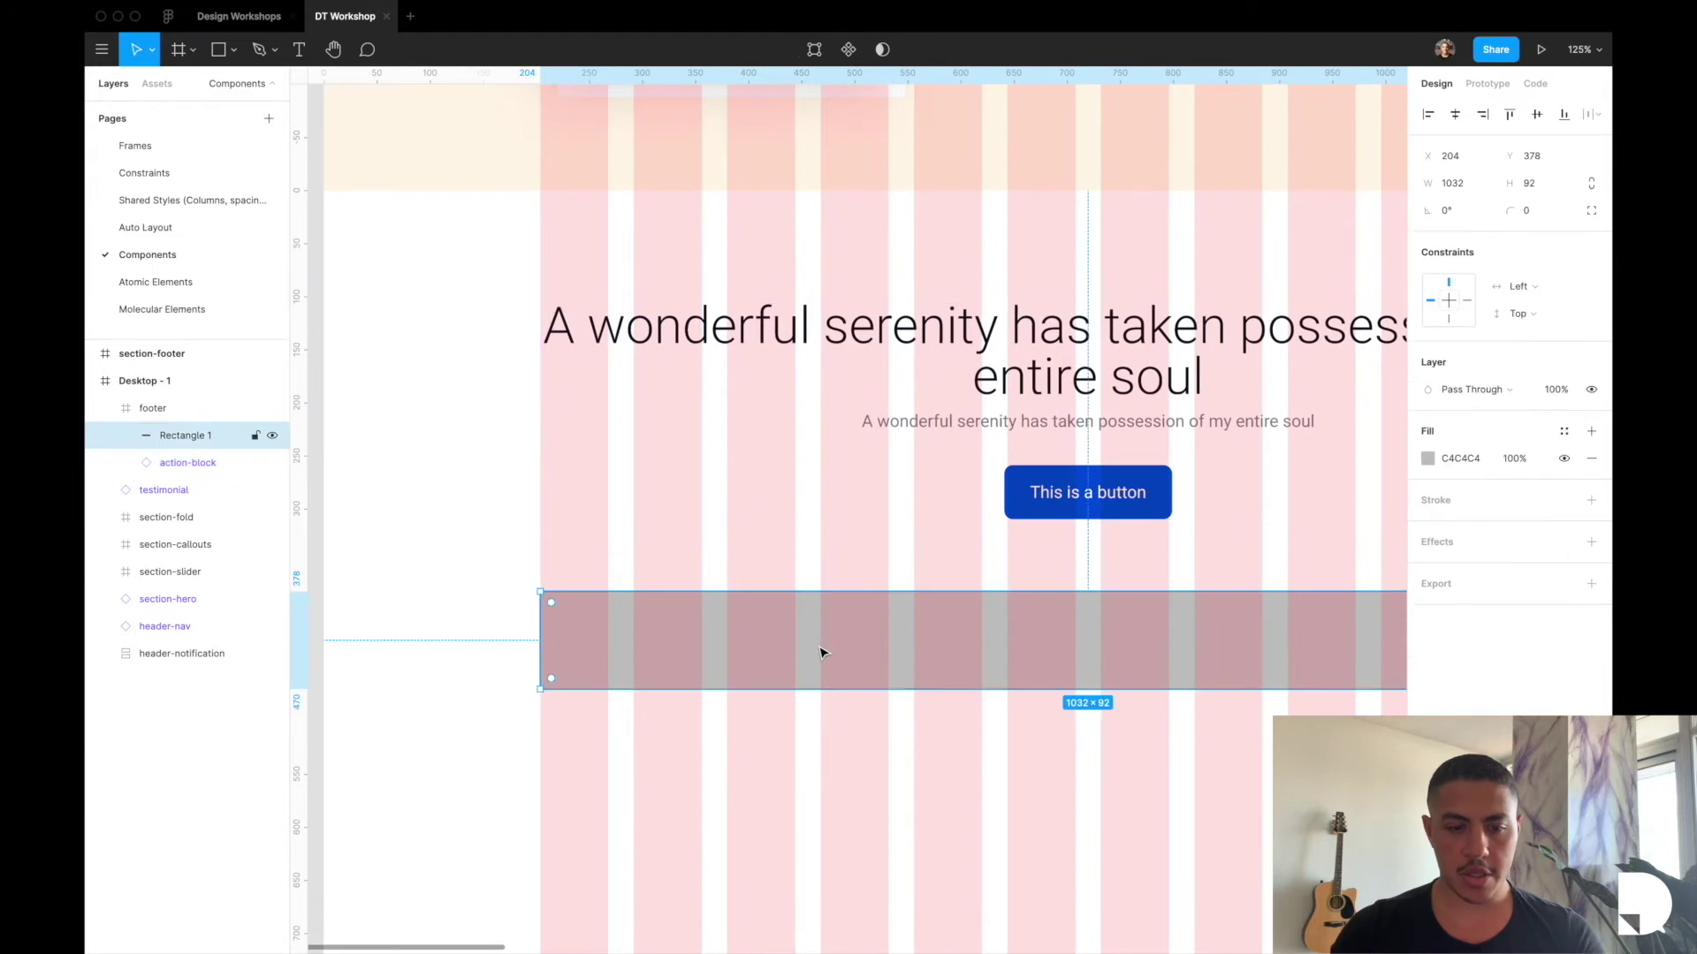
# Rename the grey rectangle section-break and make it a 1 px tall line.
pyautogui.doubleClick(199, 435)
pyautogui.write('section-break')
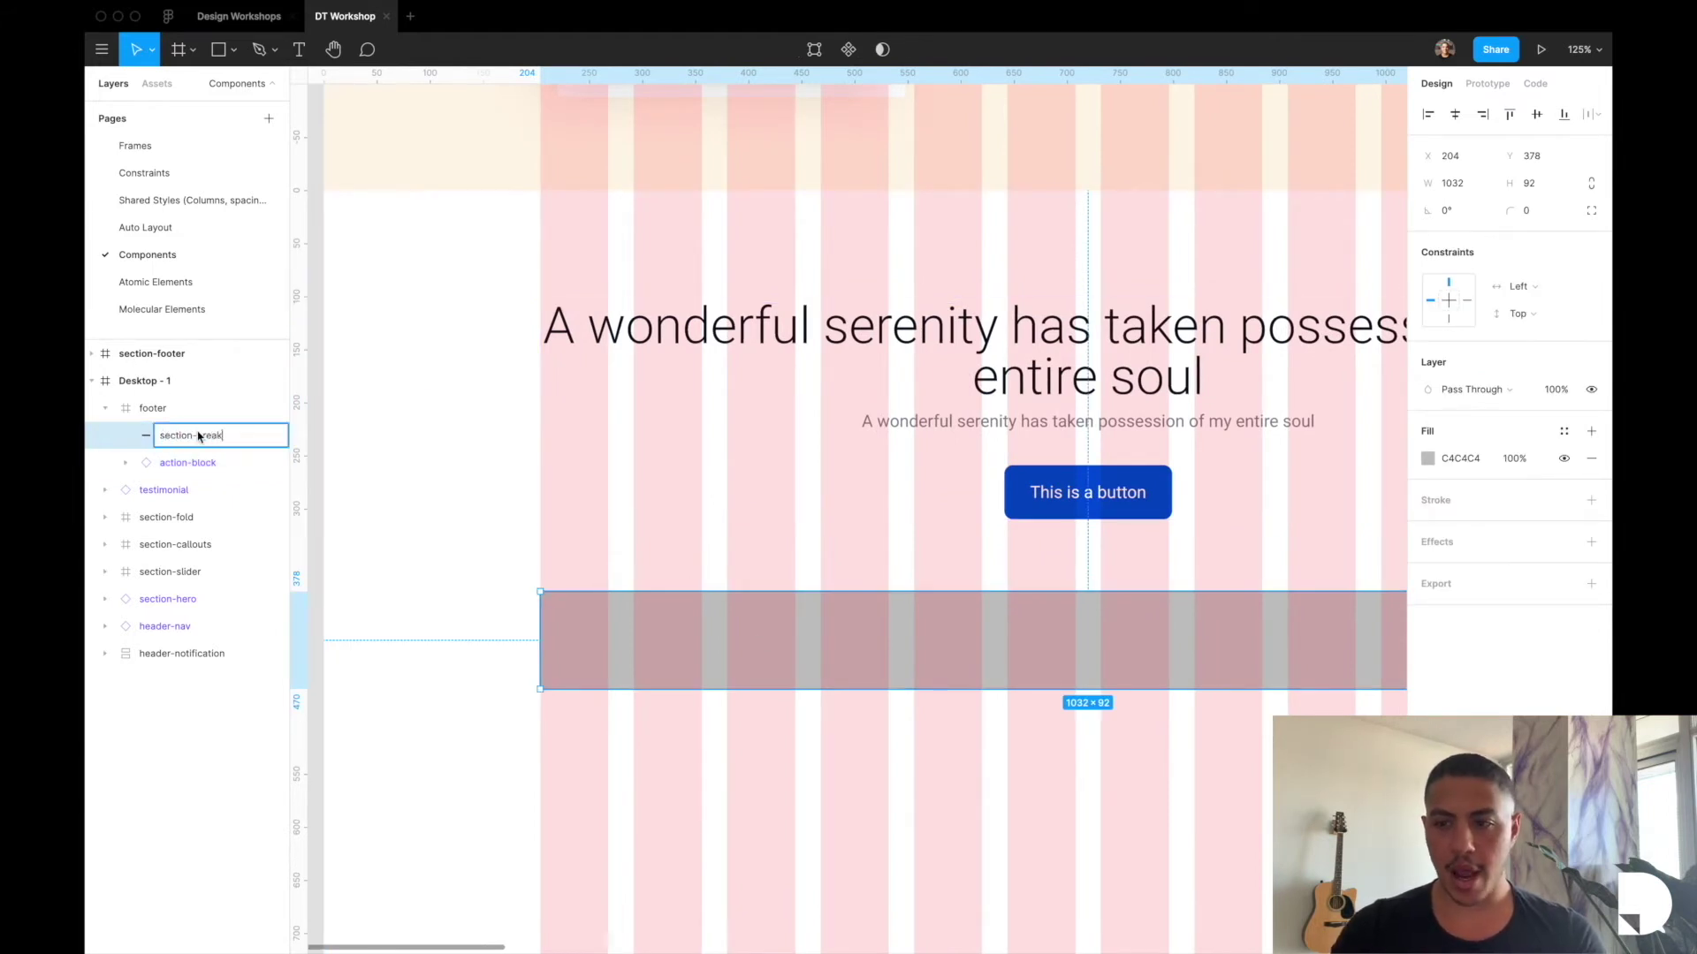
pyautogui.press('Return')
pyautogui.click(1548, 185)
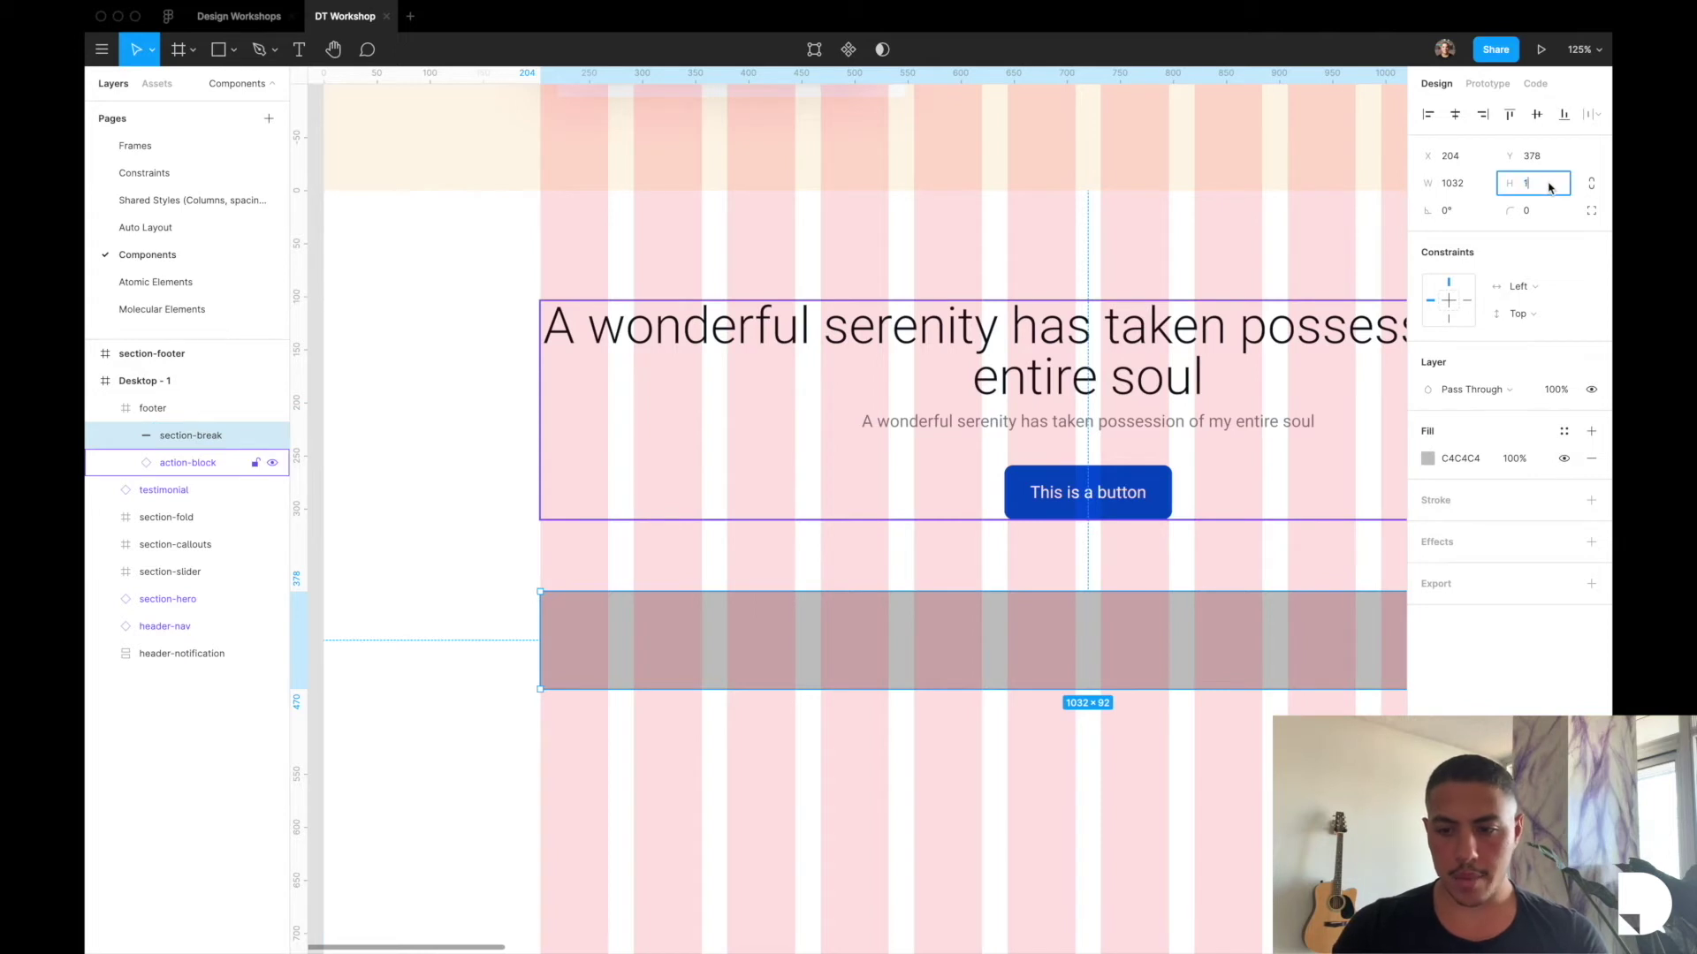
pyautogui.press('Return')
pyautogui.hotkey('ctrl', 'g')
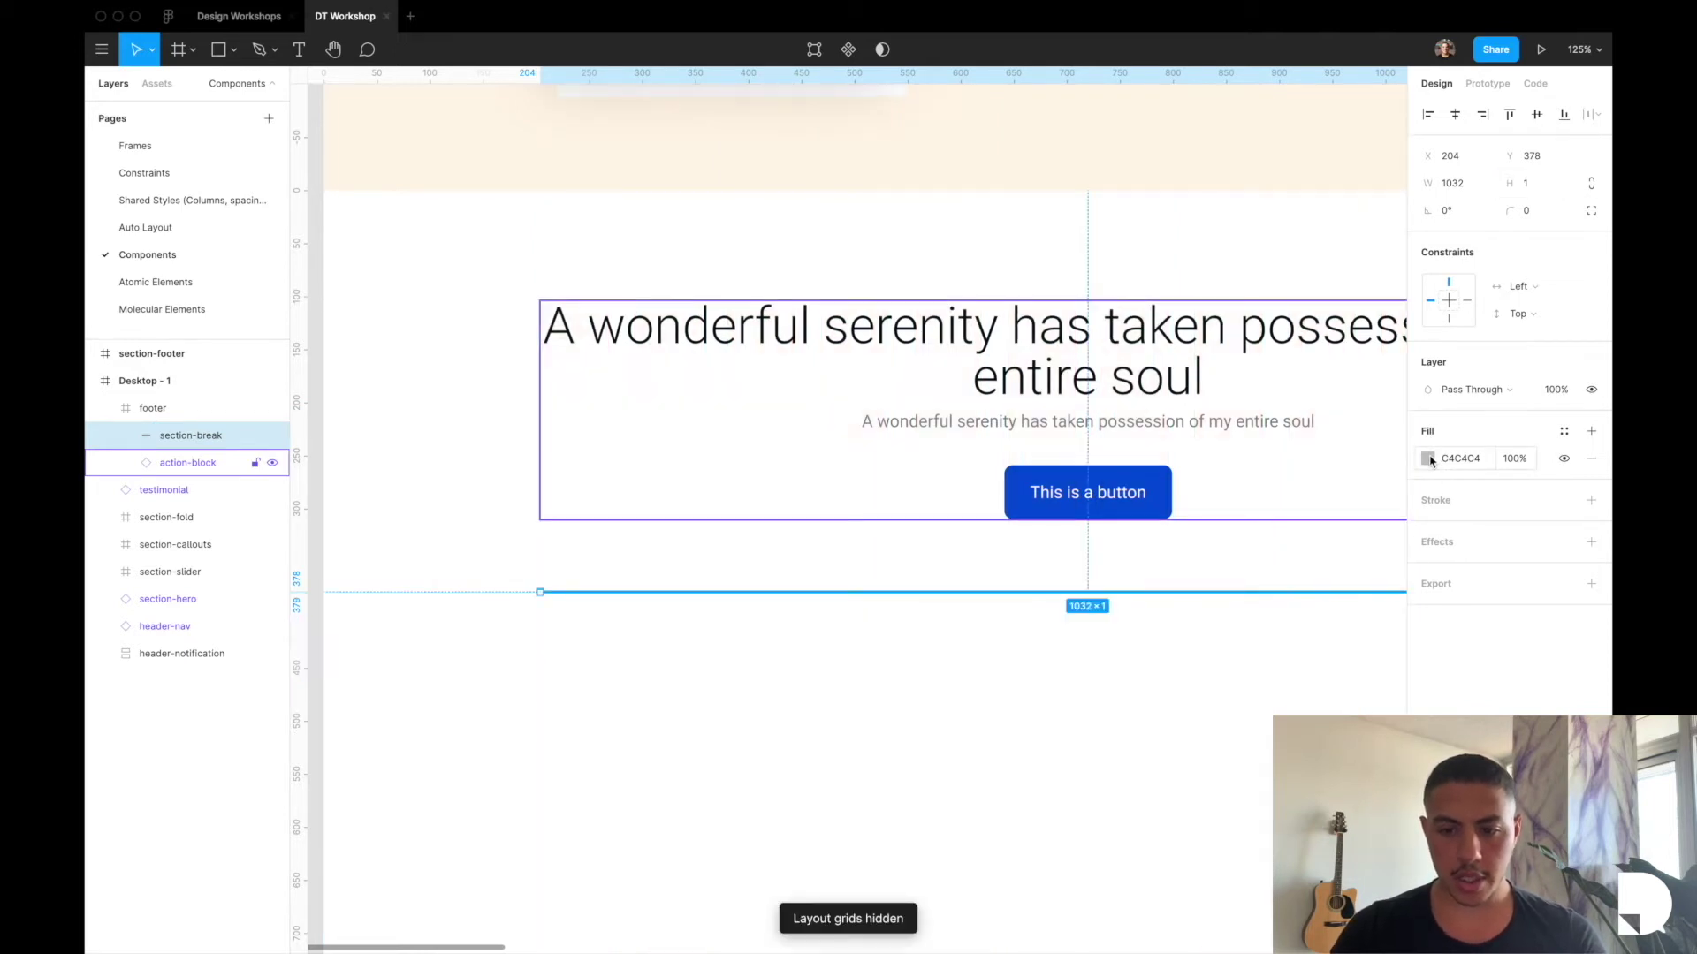
# Colour the section-break line light grey ECECEC.
pyautogui.click(1428, 459)
pyautogui.click(1209, 506)
pyautogui.moveTo(1206, 516); pyautogui.dragTo(1185, 500)
pyautogui.click(1391, 461)
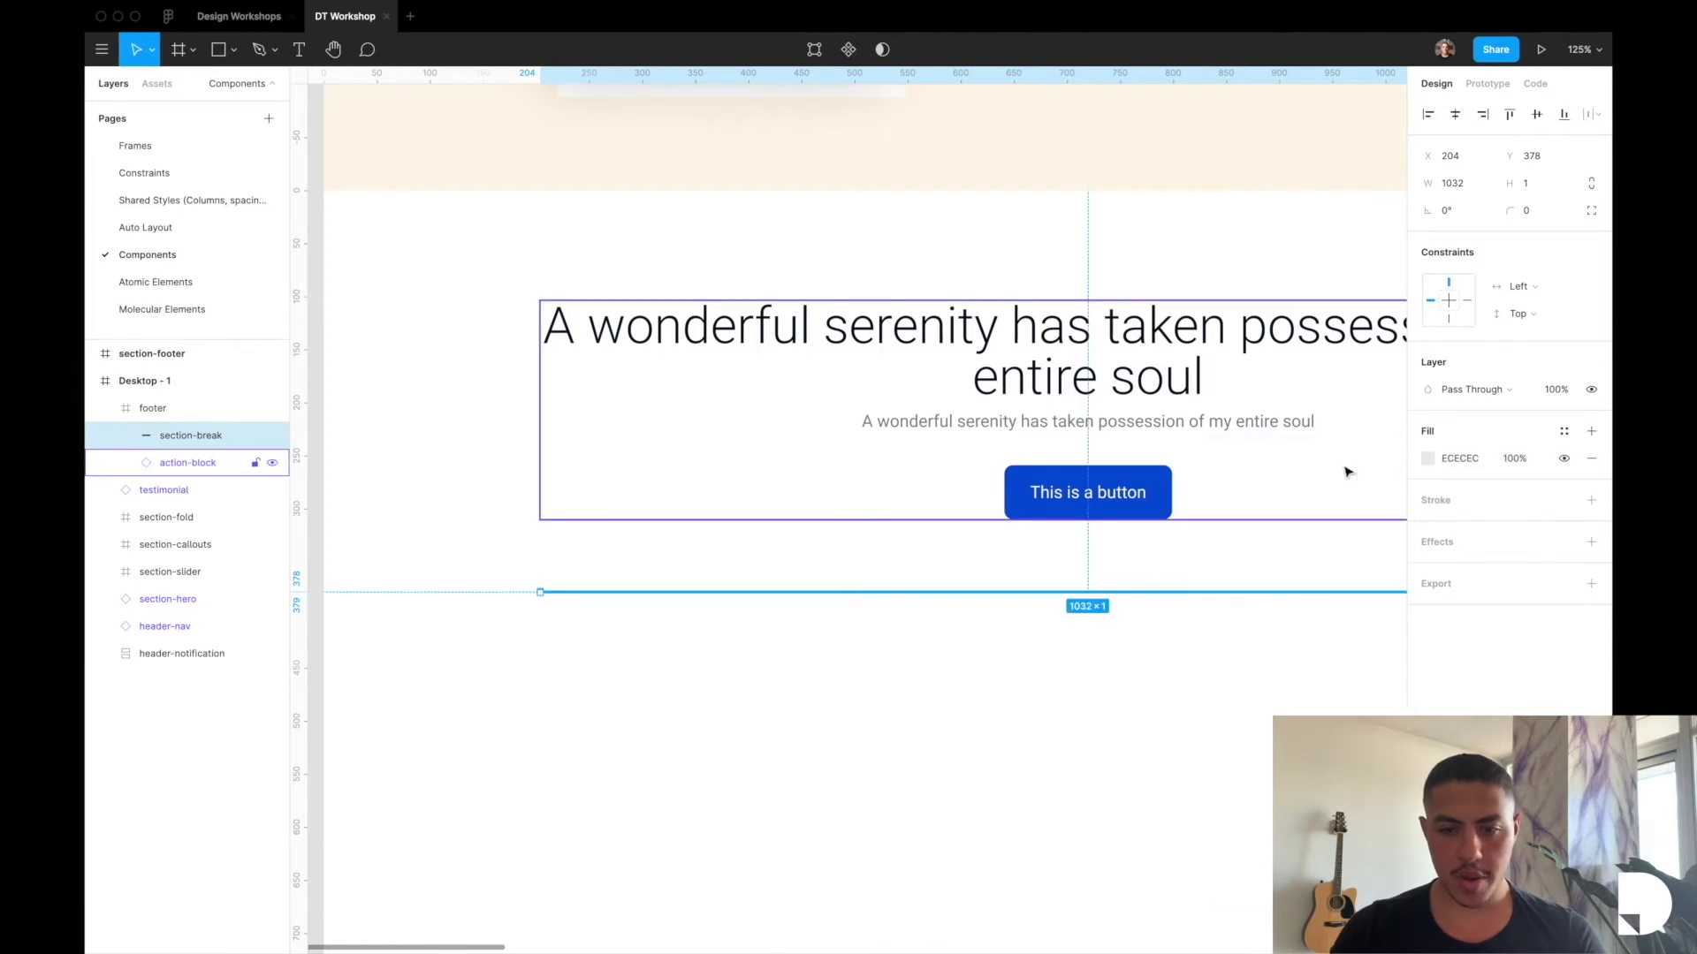
# Nudge the divider down with Shift+Down, then back up 1 px.
pyautogui.scroll(-5, 1038, 530)
pyautogui.hscroll(3, 839, 504)
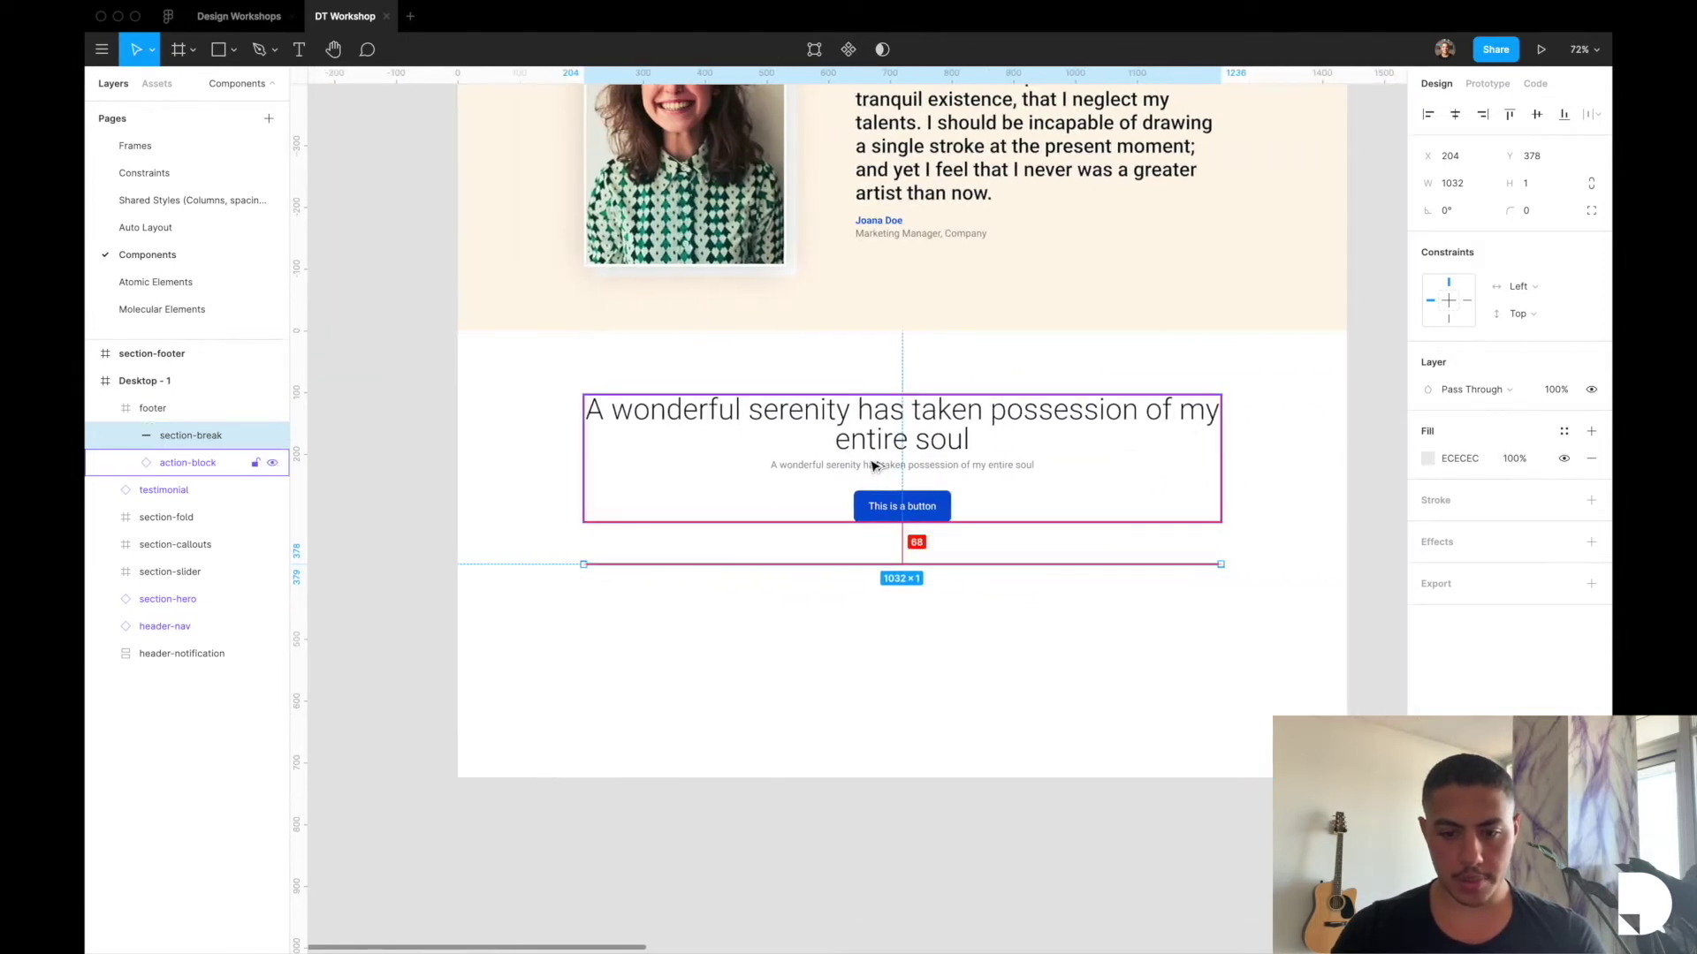
pyautogui.hotkey('shift', 'Down')
pyautogui.hotkey('shift', 'Down')
pyautogui.hotkey('shift', 'Down')
pyautogui.hotkey('shift', 'Down')
pyautogui.press('Up')
pyautogui.press('Up')
pyautogui.press('Up')
pyautogui.press('Up')
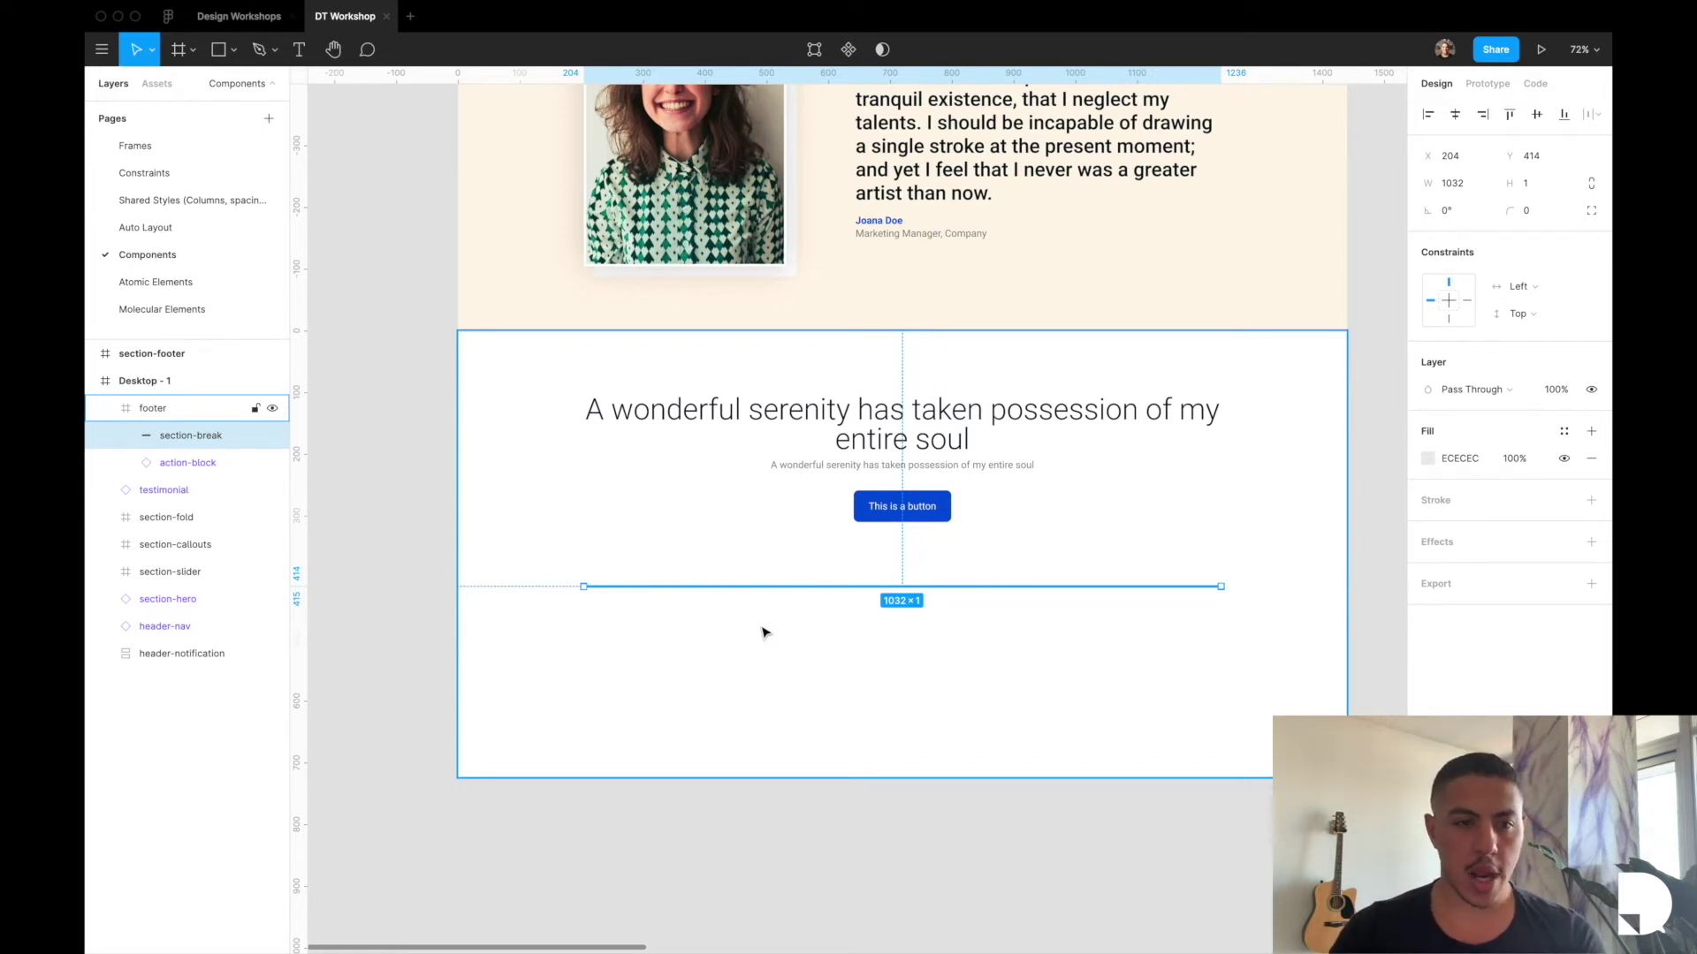
# Place a brand-logo instance in the footer and narrow it to 152 px wide.
pyautogui.click(156, 83)
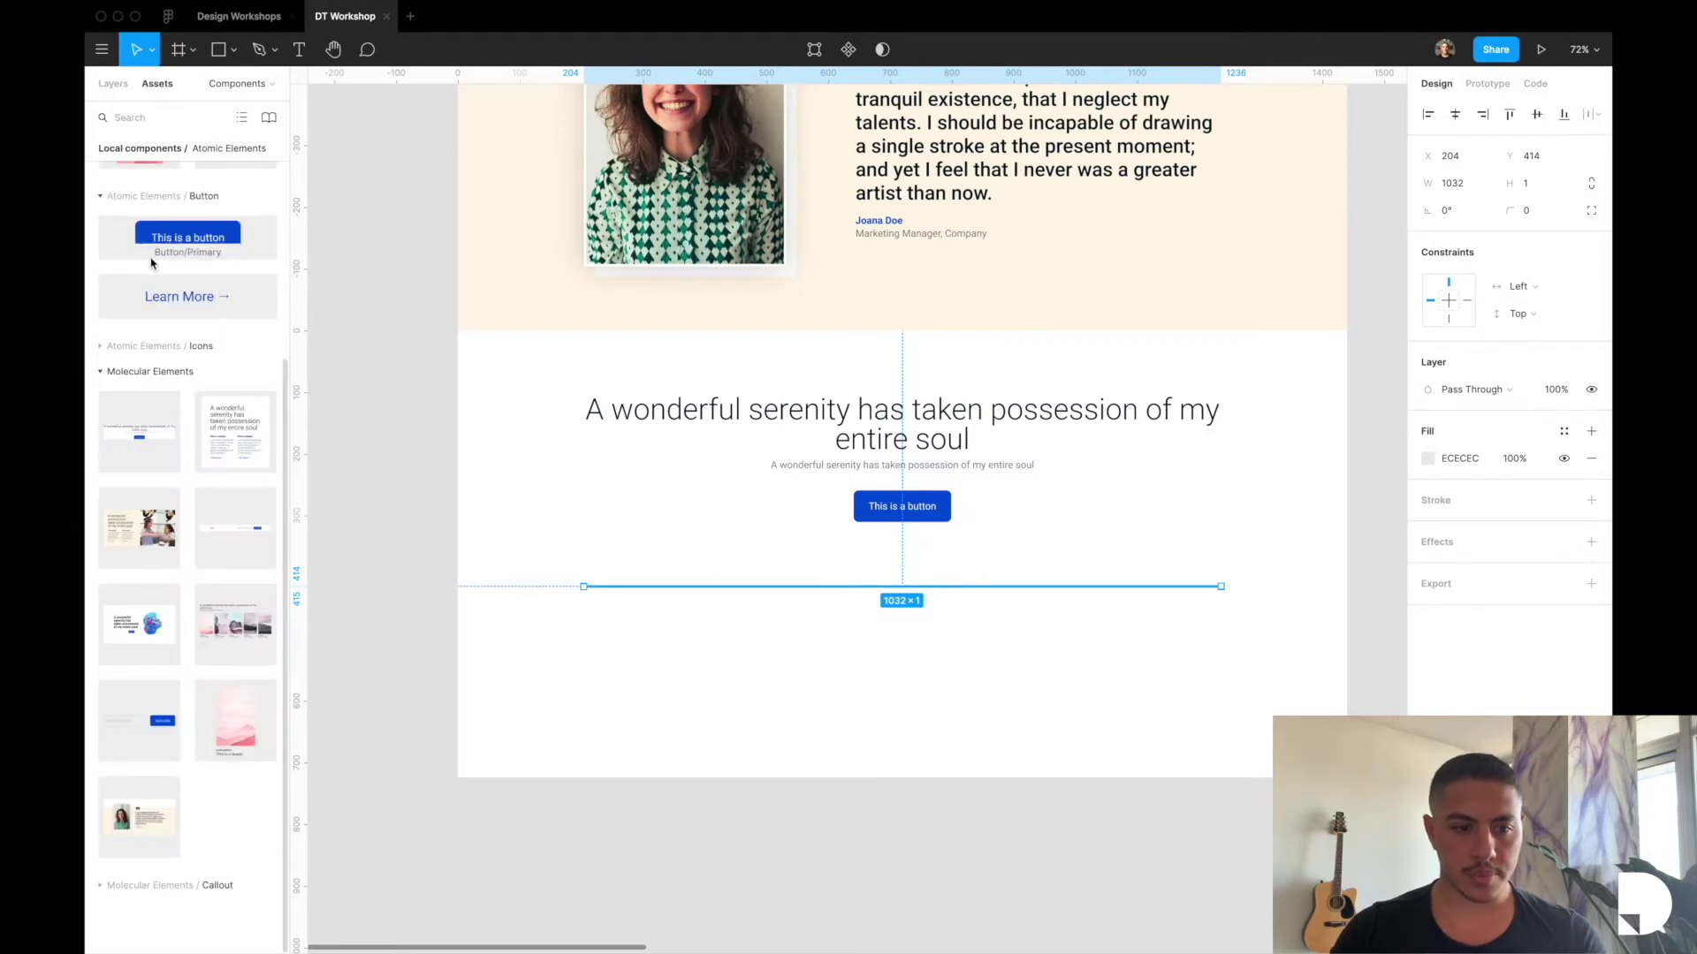
pyautogui.moveTo(142, 241); pyautogui.dragTo(750, 629)
pyautogui.hotkey('ctrl', 'g')
pyautogui.scroll(5, 606, 628)
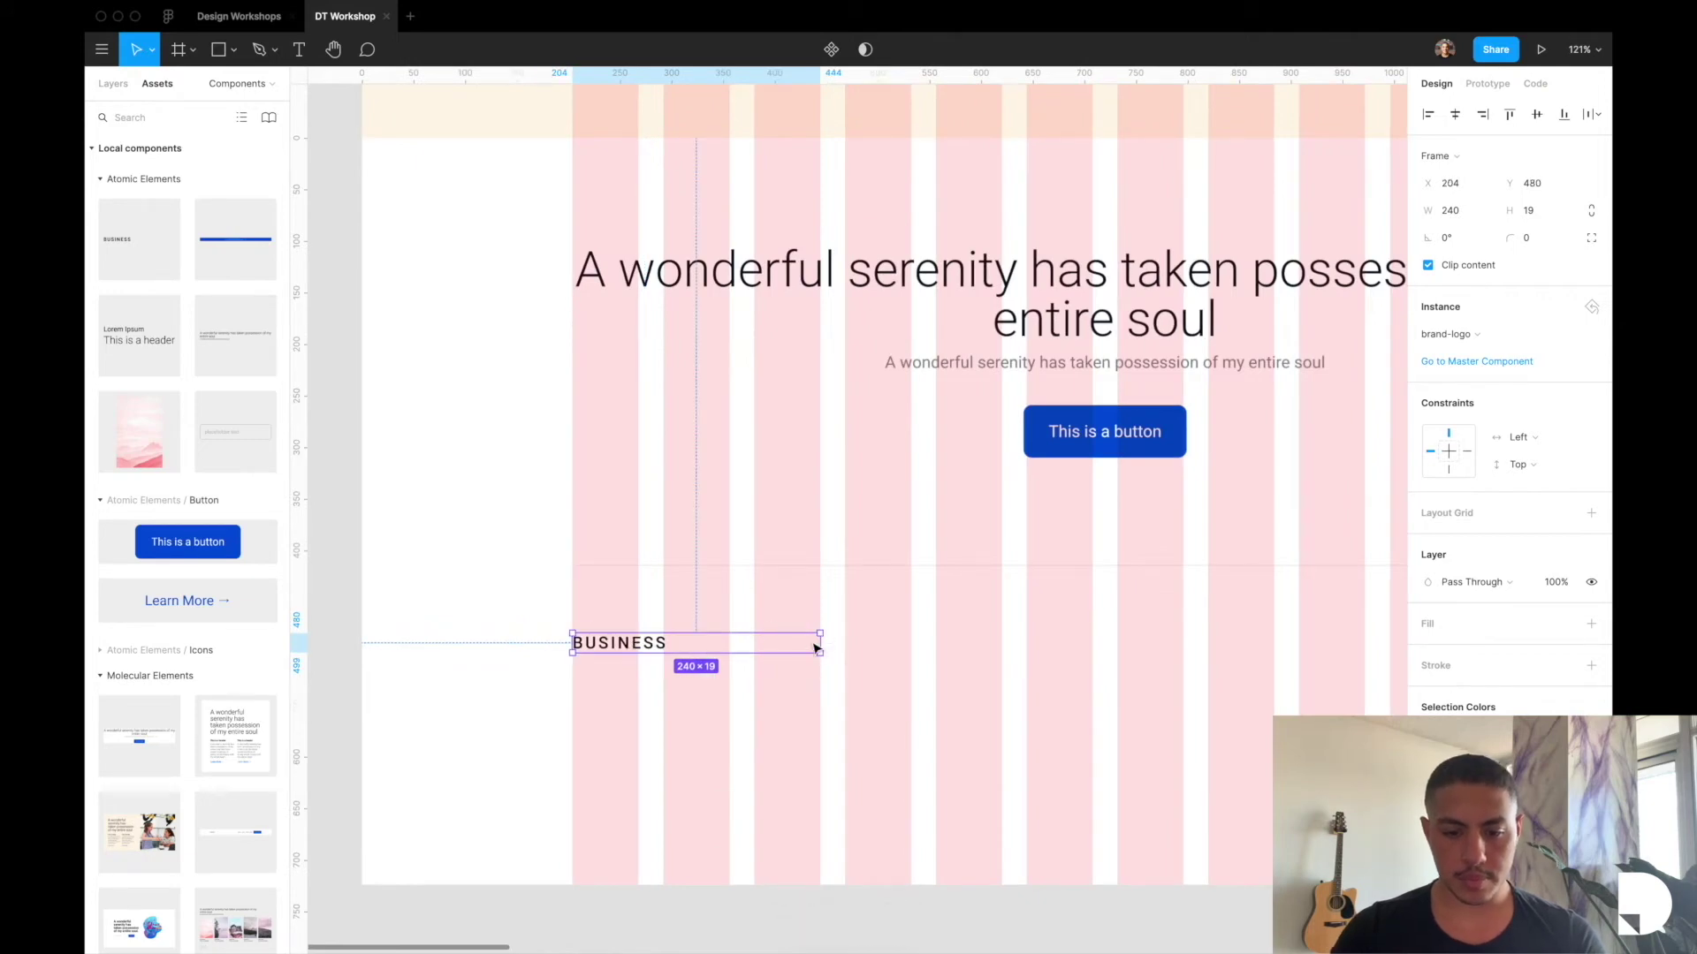
pyautogui.moveTo(813, 642); pyautogui.dragTo(736, 643)
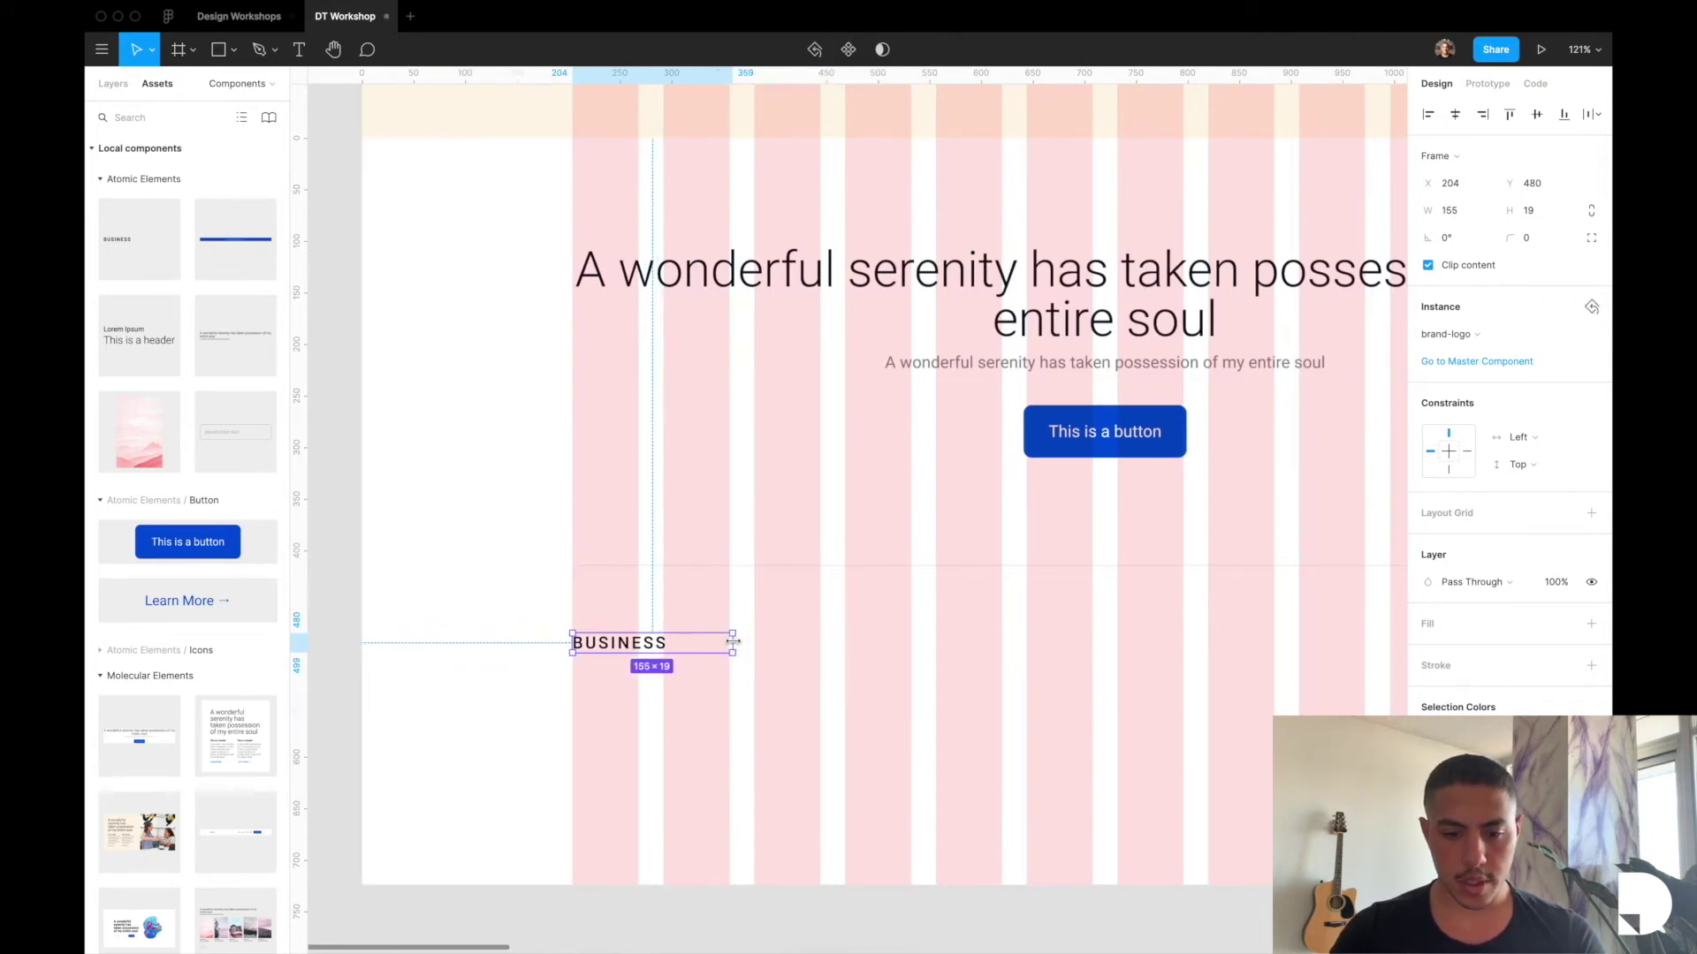
# Move the BUSINESS logo down 20 px, then up 5 px, below the divider.
pyautogui.scroll(10, 735, 642)
pyautogui.scroll(-10, 721, 642)
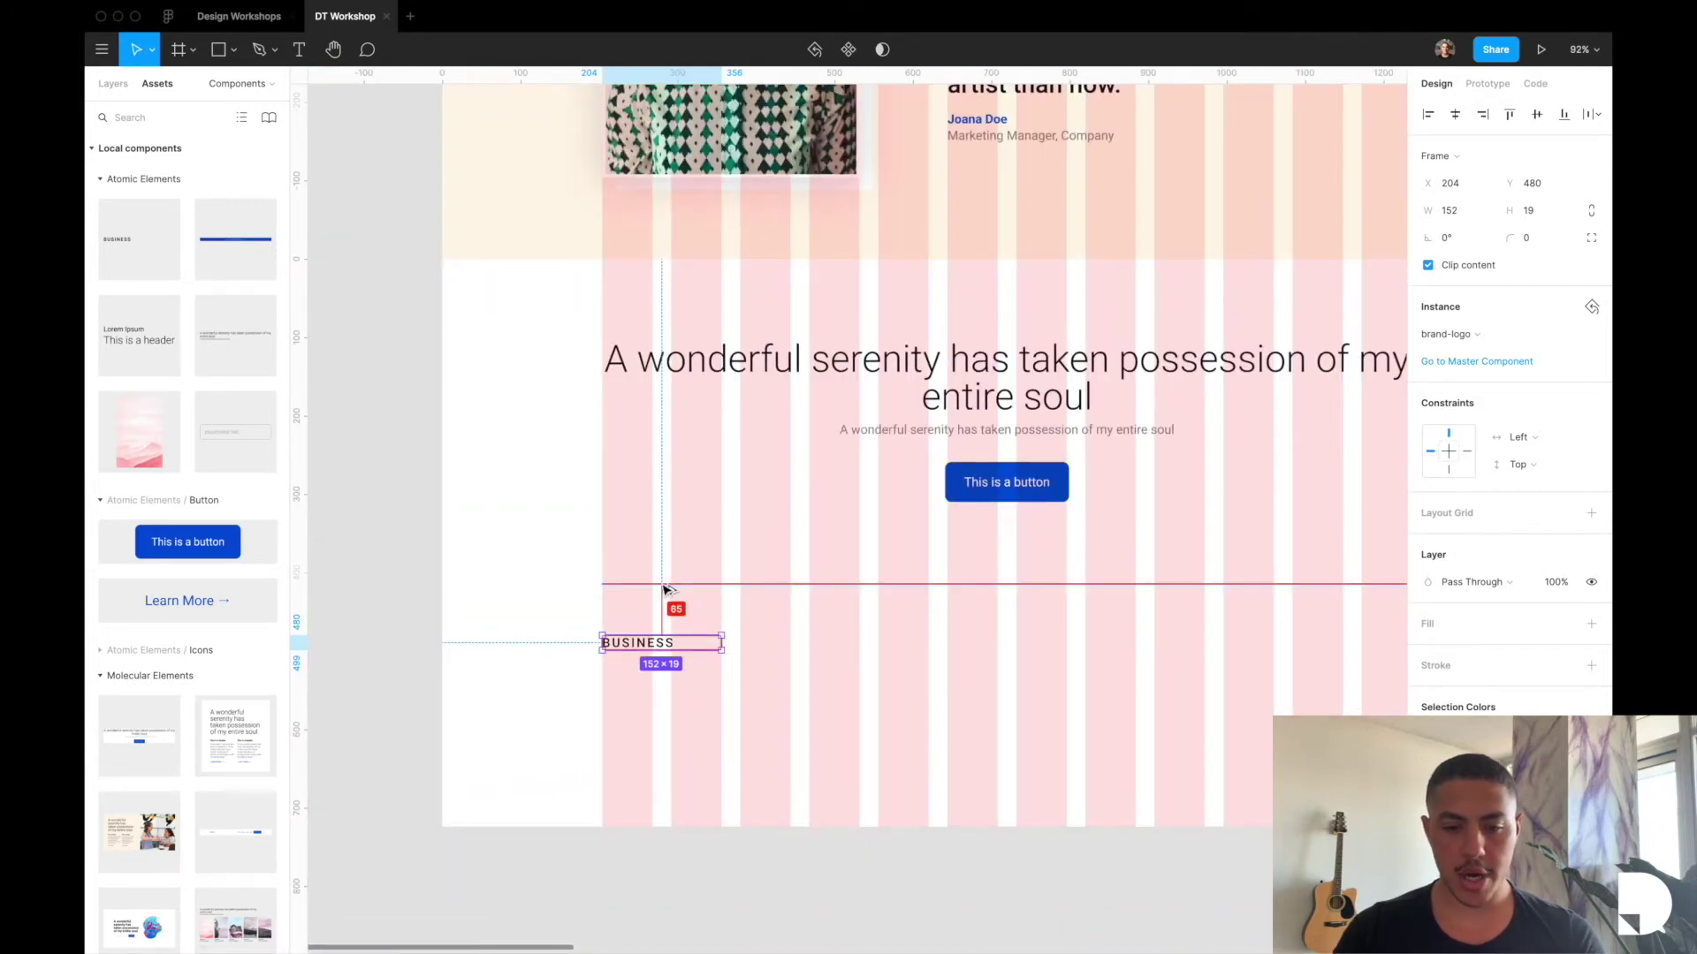
pyautogui.hotkey('shift', 'Down')
pyautogui.hotkey('shift', 'Down')
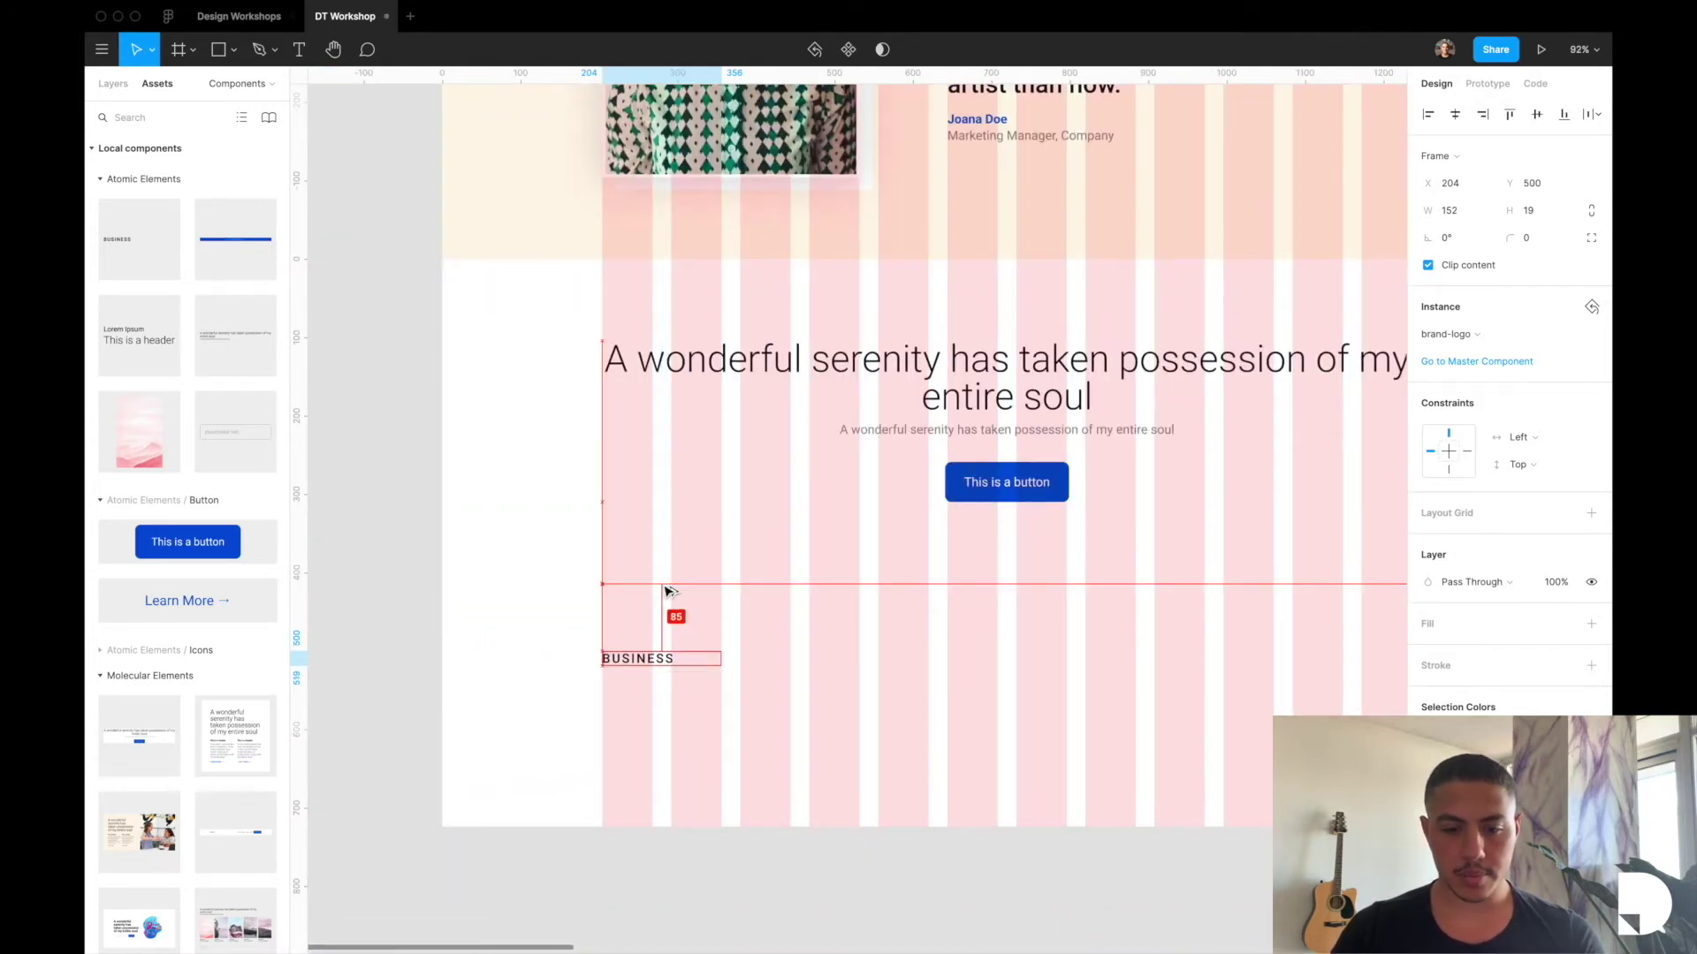
pyautogui.press('Up')
pyautogui.press('Up')
pyautogui.press('Up')
pyautogui.press('Up')
pyautogui.press('Up')
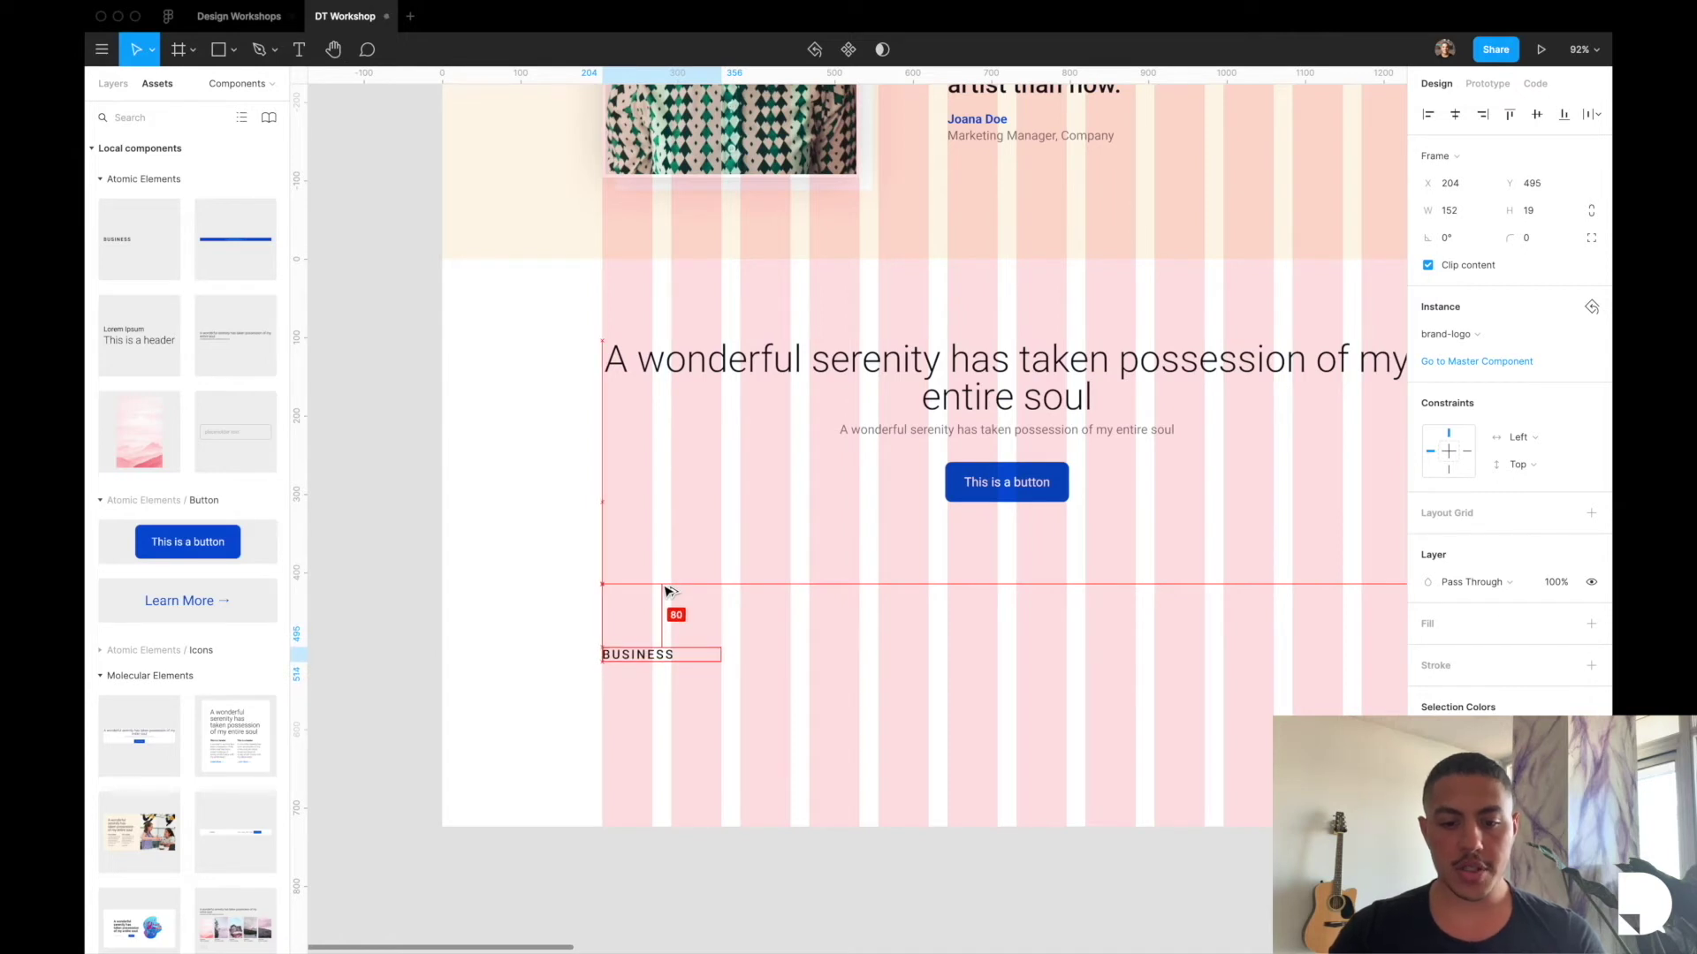
pyautogui.hscroll(2, 707, 601)
pyautogui.scroll(-1, 706, 601)
pyautogui.hscroll(1, 740, 615)
pyautogui.scroll(-1, 741, 616)
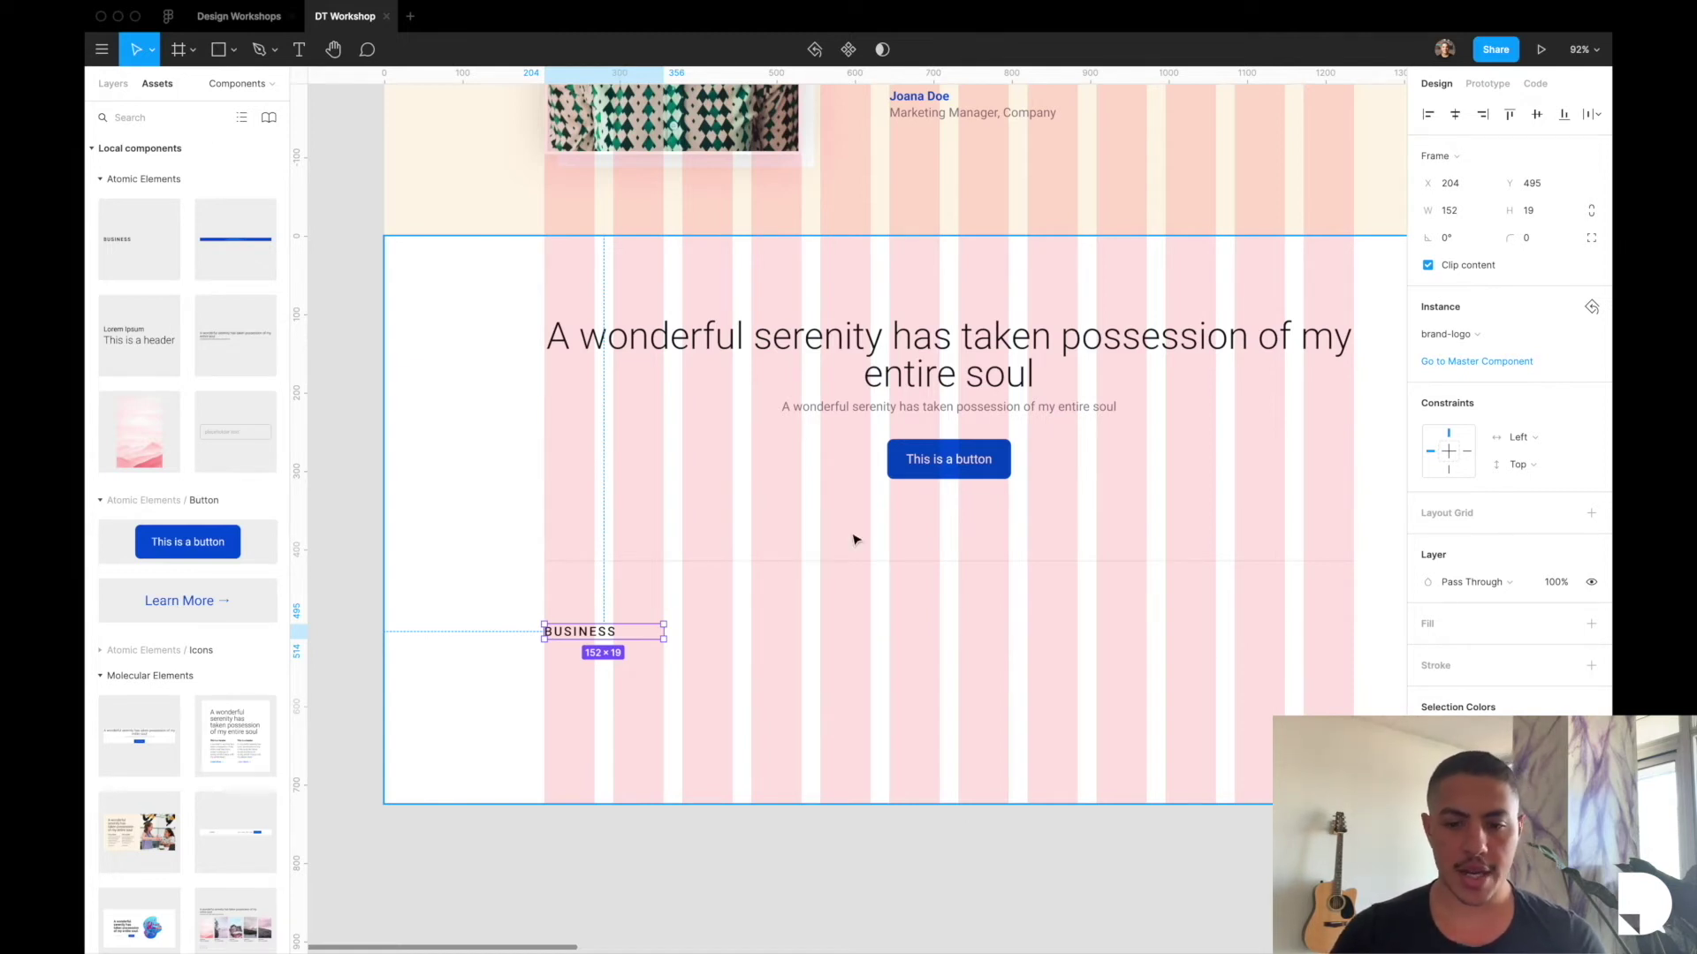
pyautogui.hotkey('alt', '1')
pyautogui.hscroll(1, 936, 614)
pyautogui.scroll(-1, 936, 614)
pyautogui.press('t')
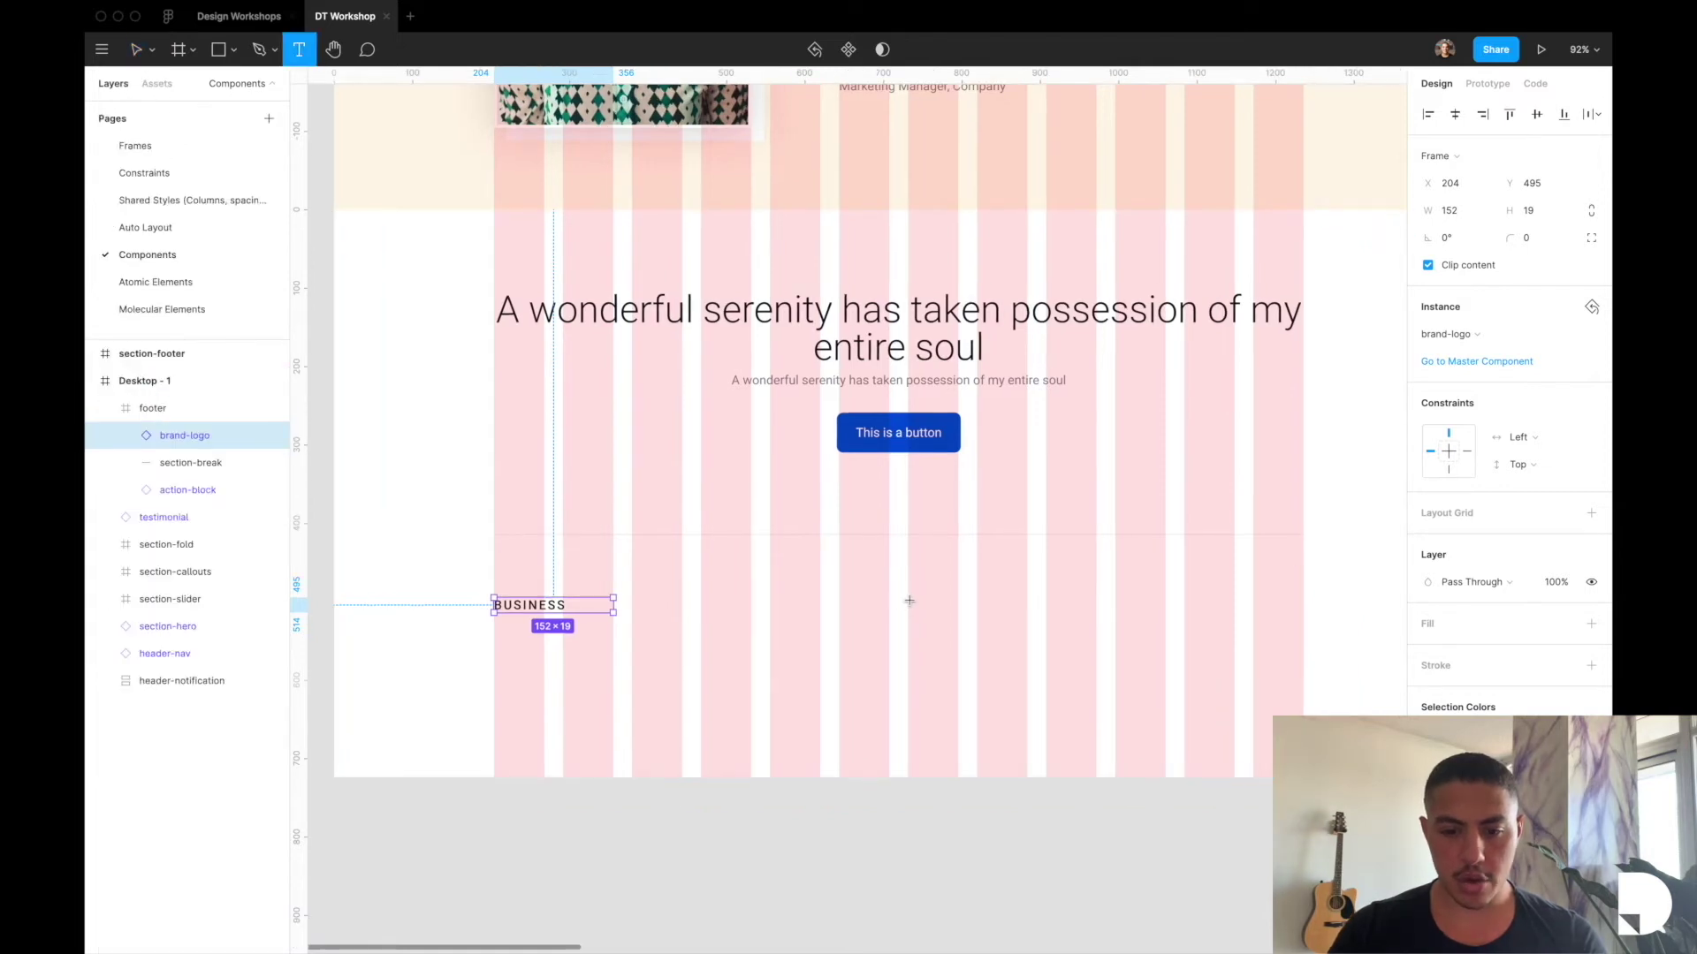
# Add a 'Header' text box in the footer with auto height.
pyautogui.moveTo(911, 601); pyautogui.dragTo(1028, 621)
pyautogui.scroll(5, 1027, 621)
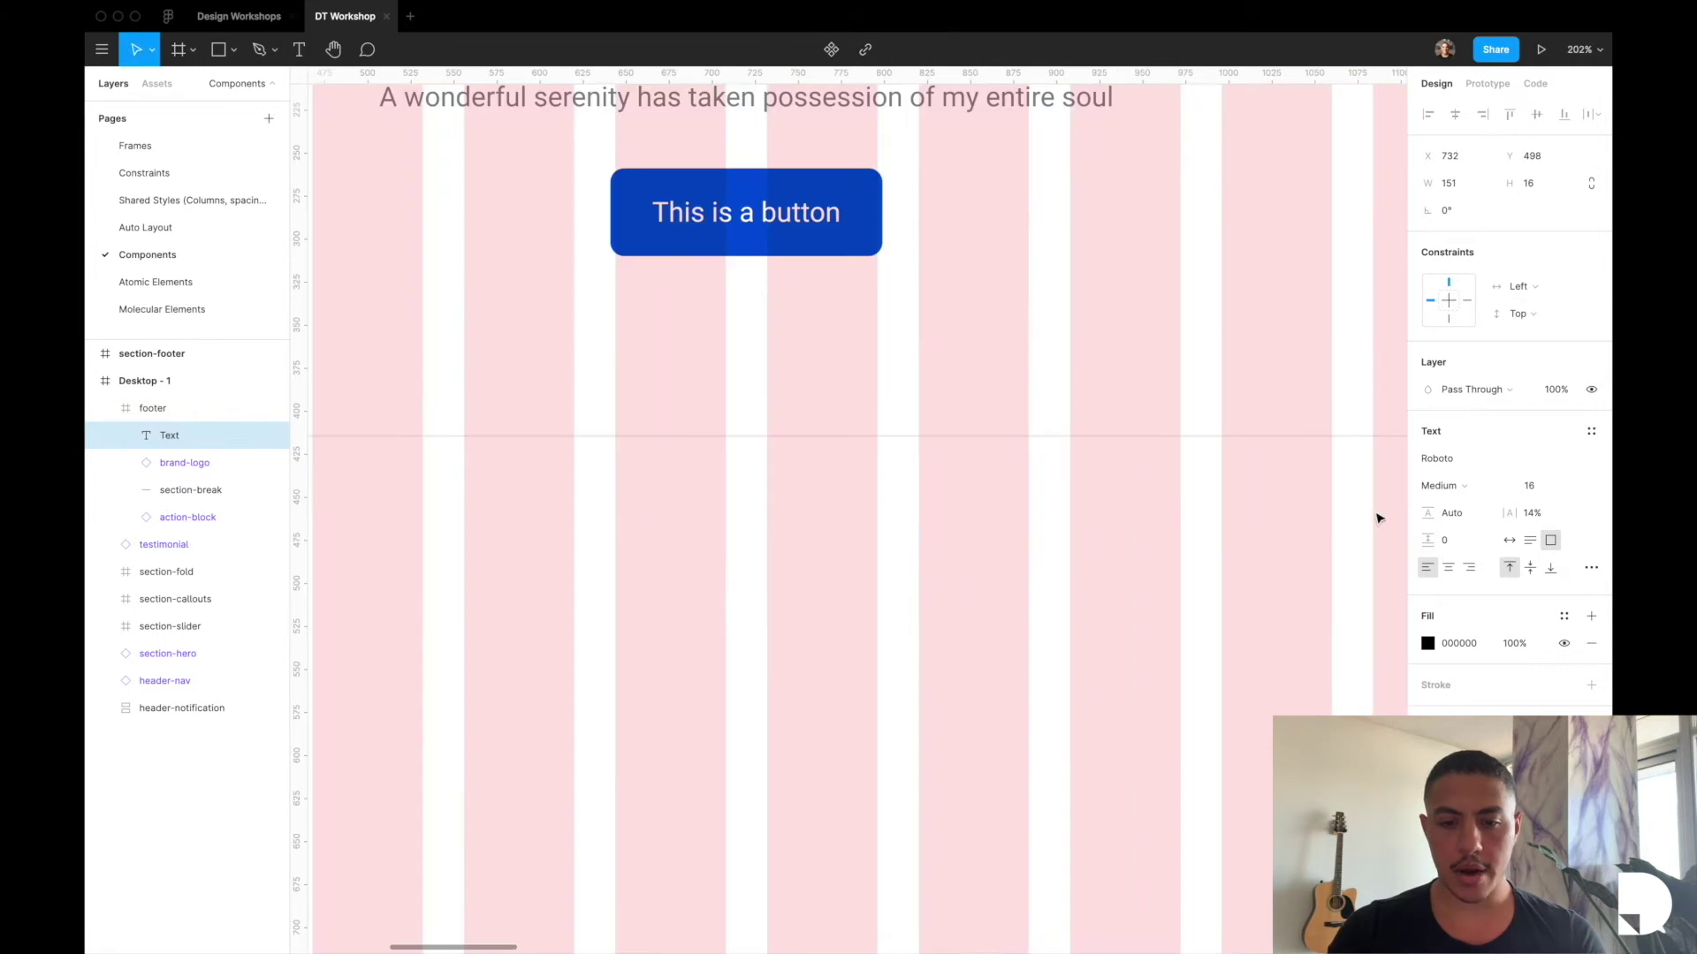
pyautogui.write('Header')
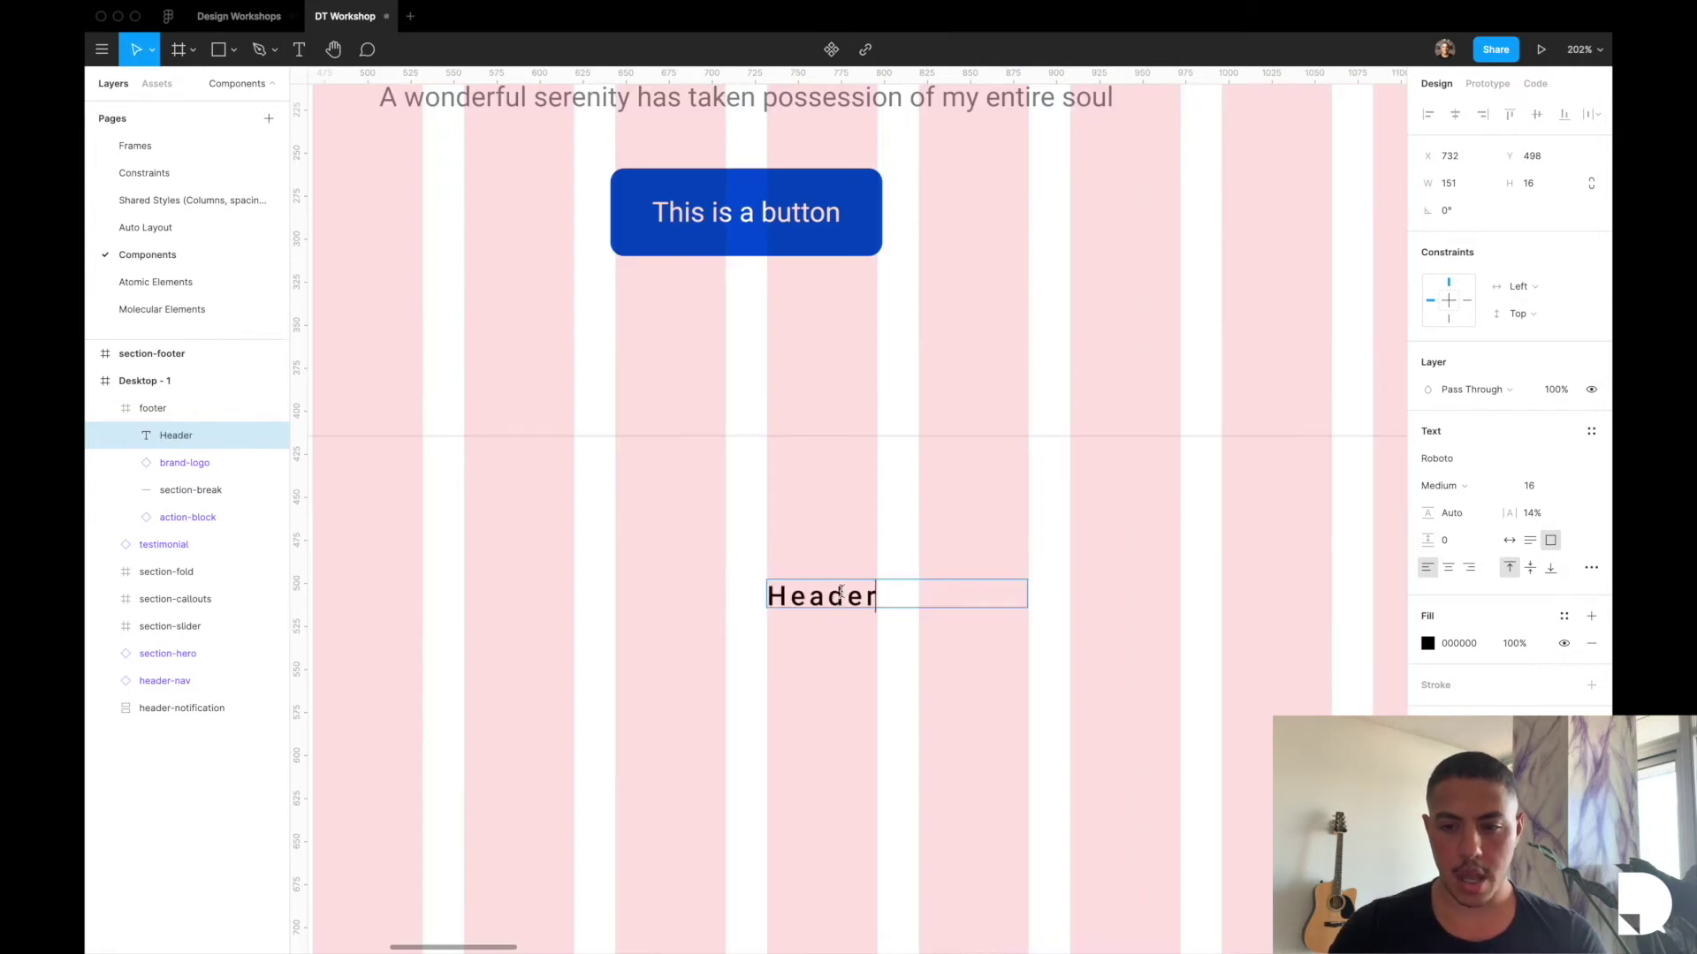
pyautogui.press('Escape')
pyautogui.click(1528, 543)
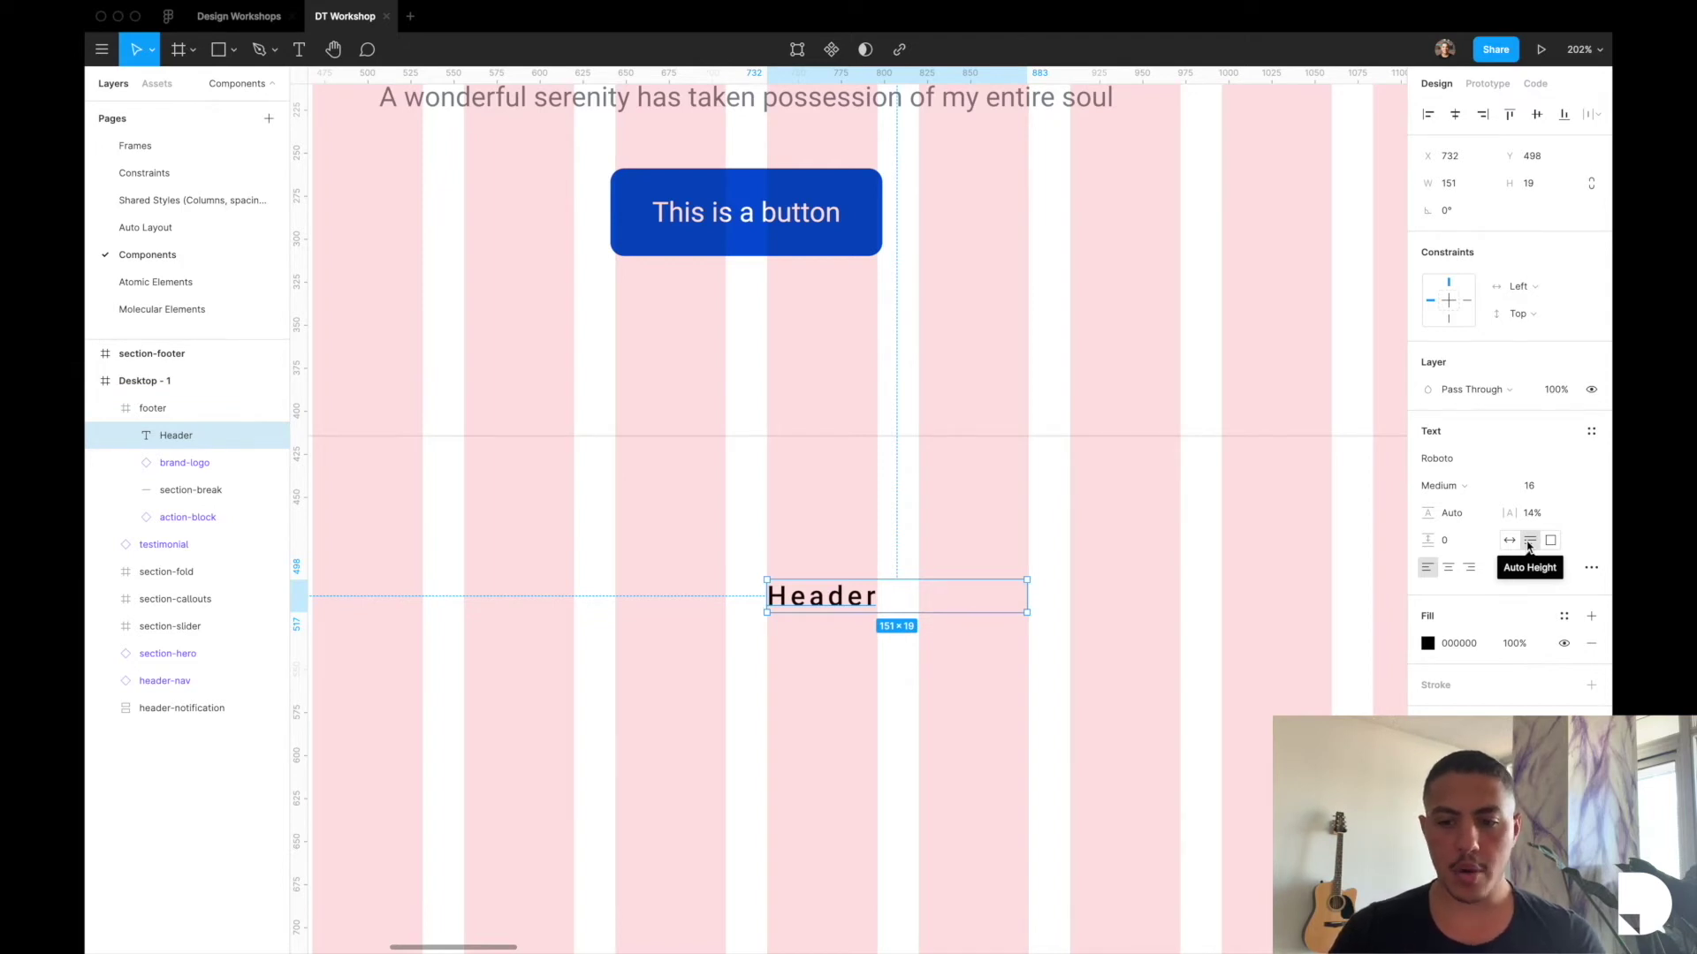
# Set the Header text to 14 px and all uppercase.
pyautogui.click(1535, 485)
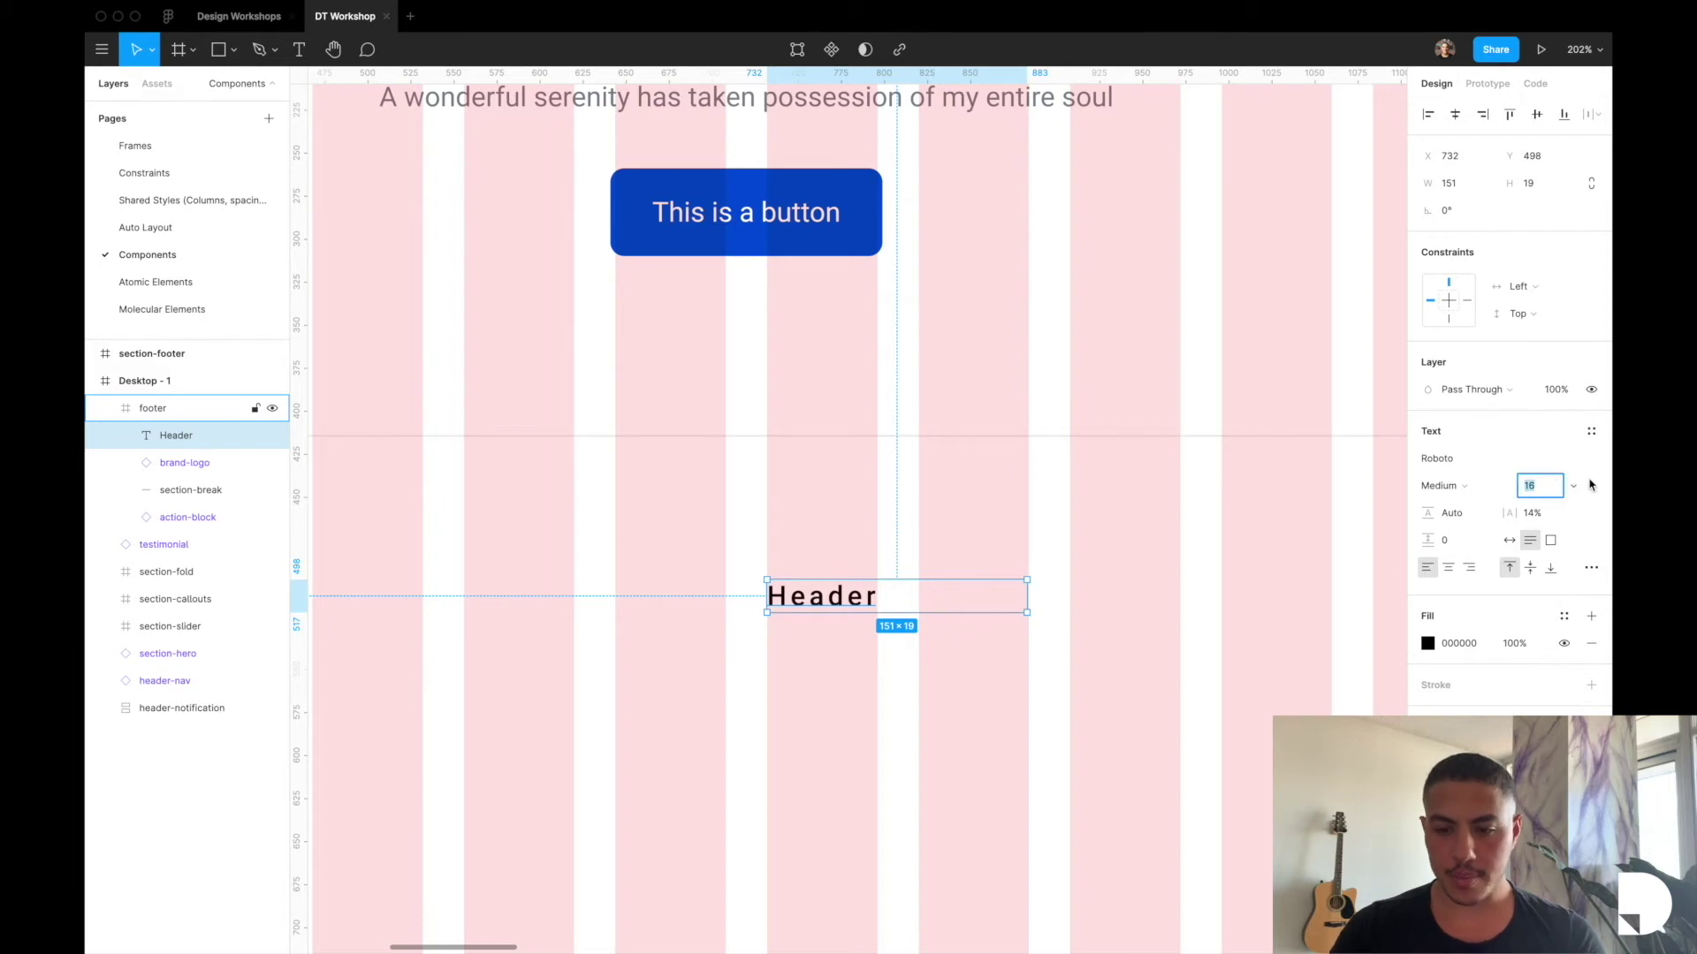
pyautogui.write('14')
pyautogui.press('Return')
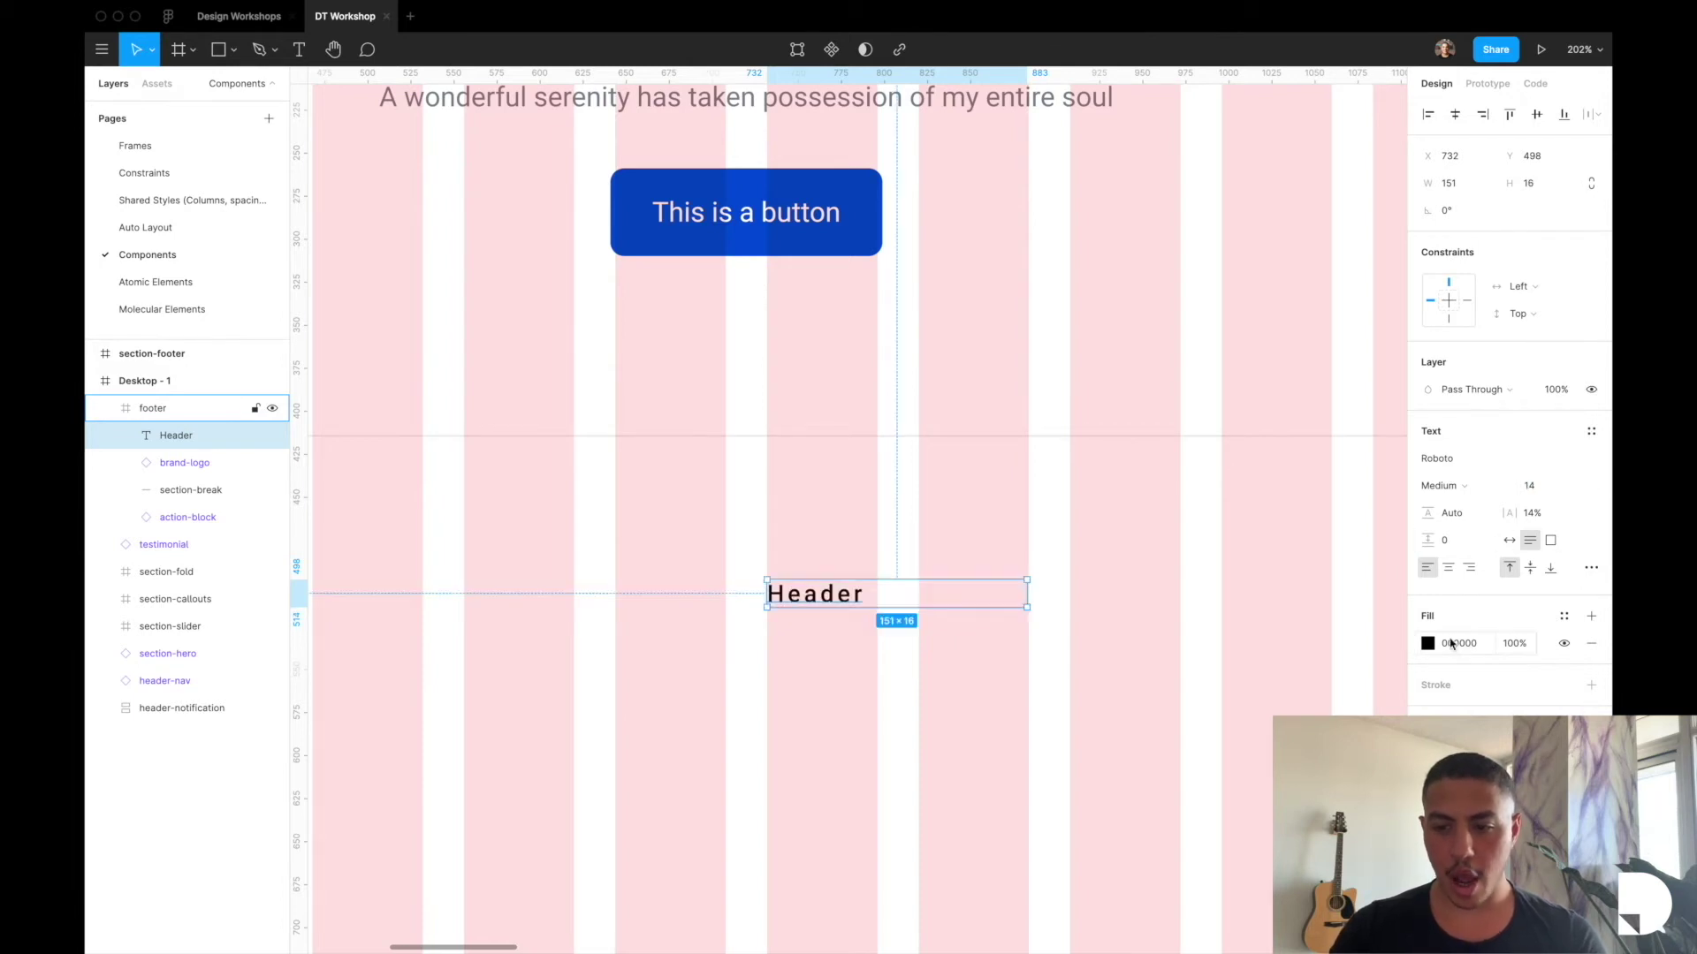
pyautogui.click(1591, 567)
pyautogui.click(1352, 785)
pyautogui.click(1393, 504)
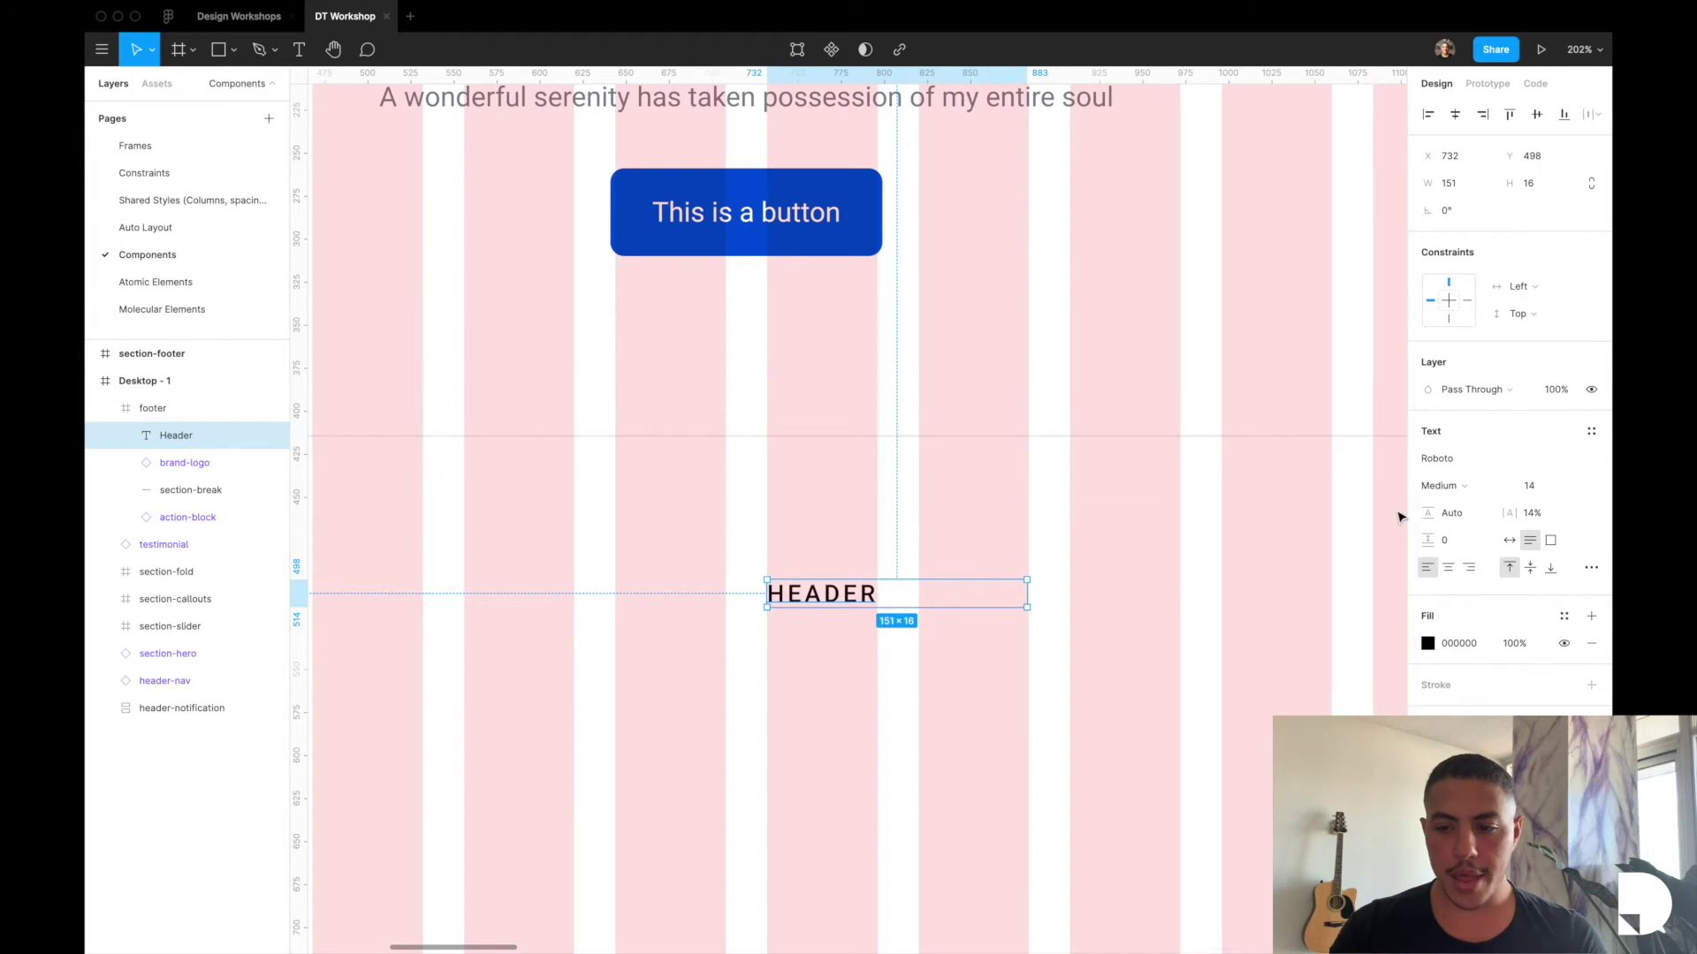
# Colour the HEADER text light grey C5C5C5.
pyautogui.click(1427, 644)
pyautogui.moveTo(1224, 597); pyautogui.dragTo(1190, 581)
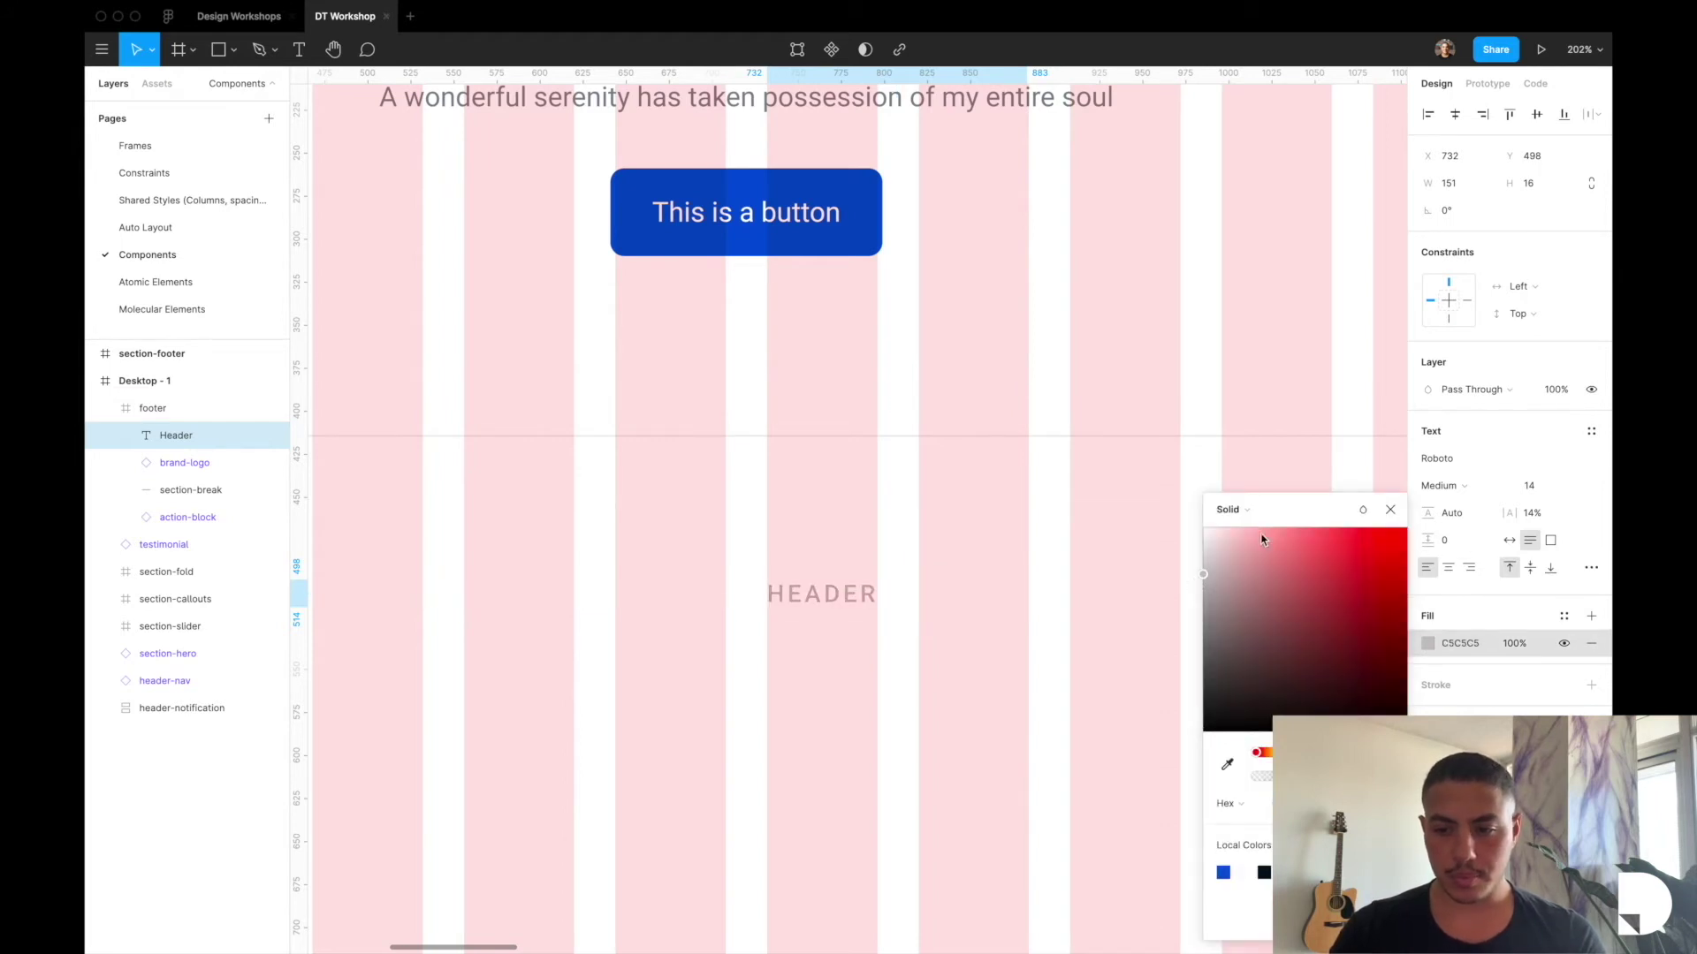
pyautogui.click(1390, 509)
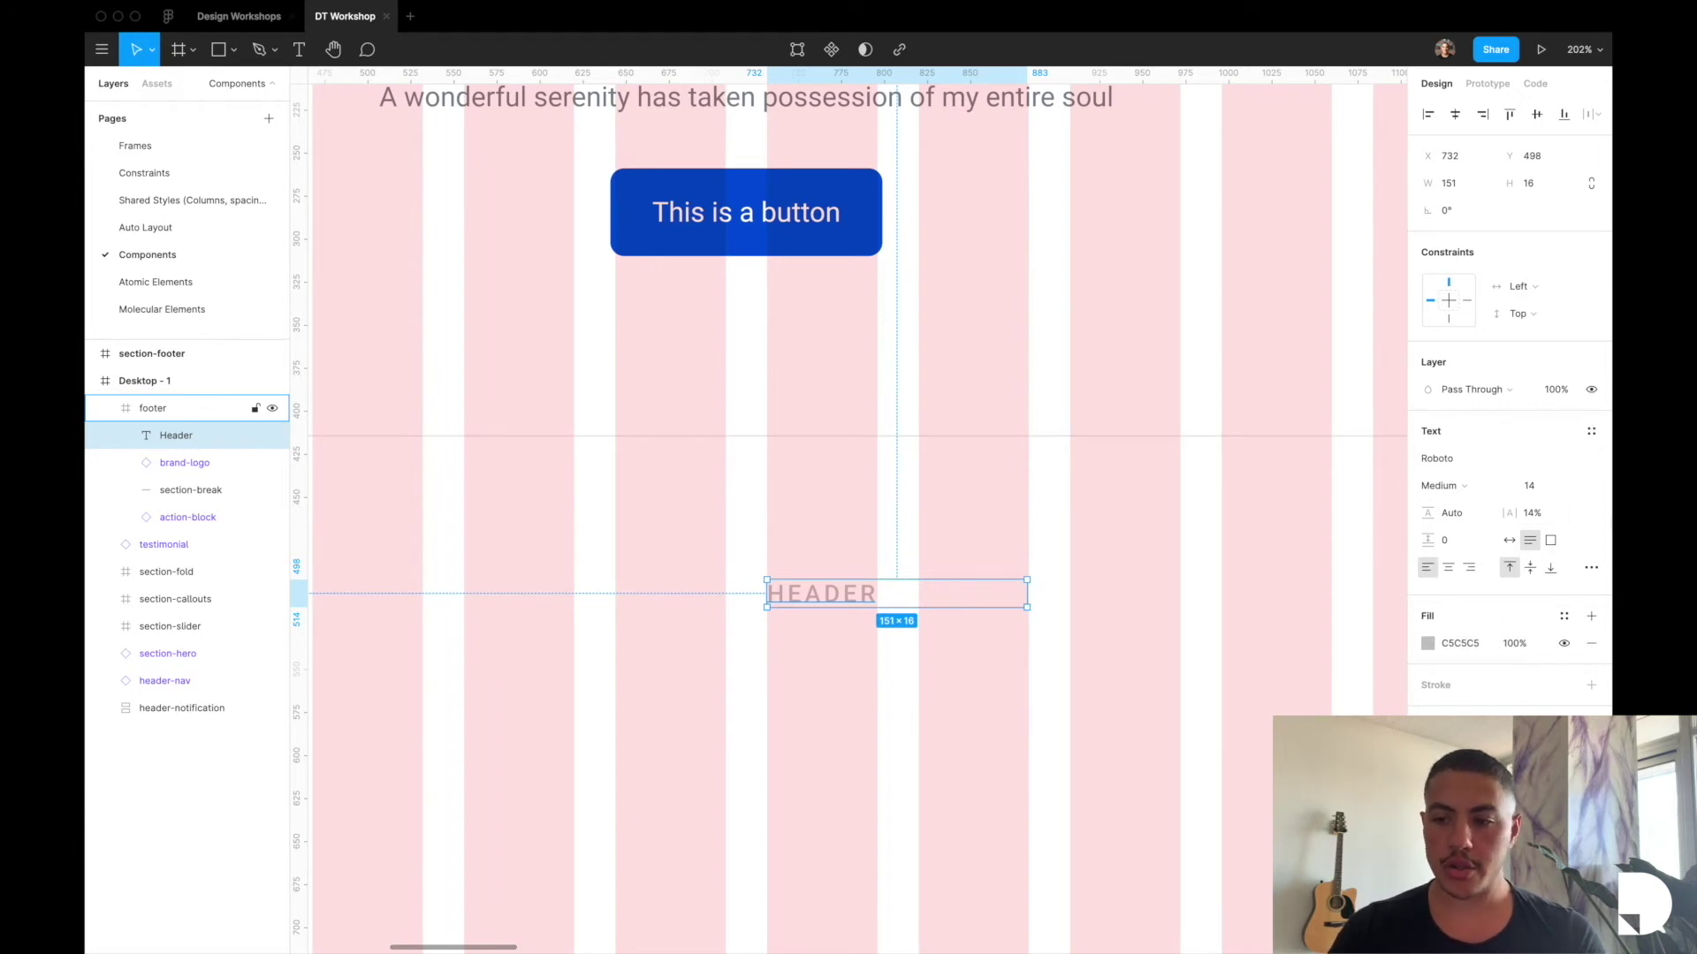
pyautogui.click(1591, 432)
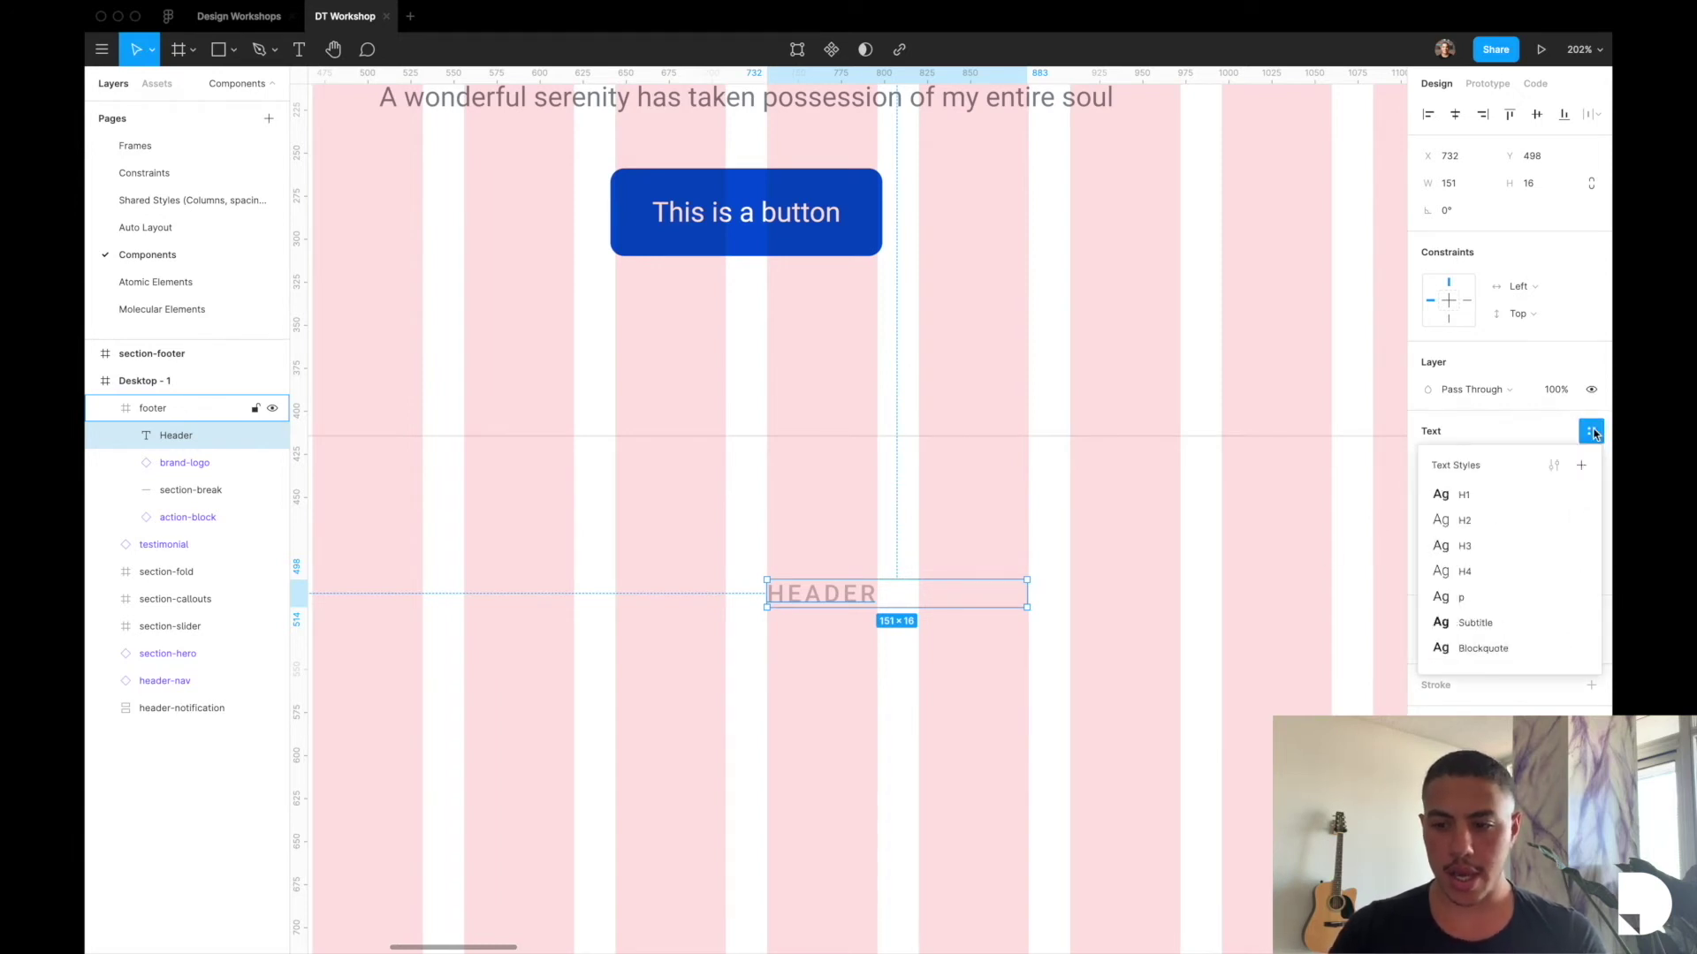
# Save the HEADER text's formatting as a new 'footnote' text style, then reselect HEADER.
pyautogui.click(1581, 467)
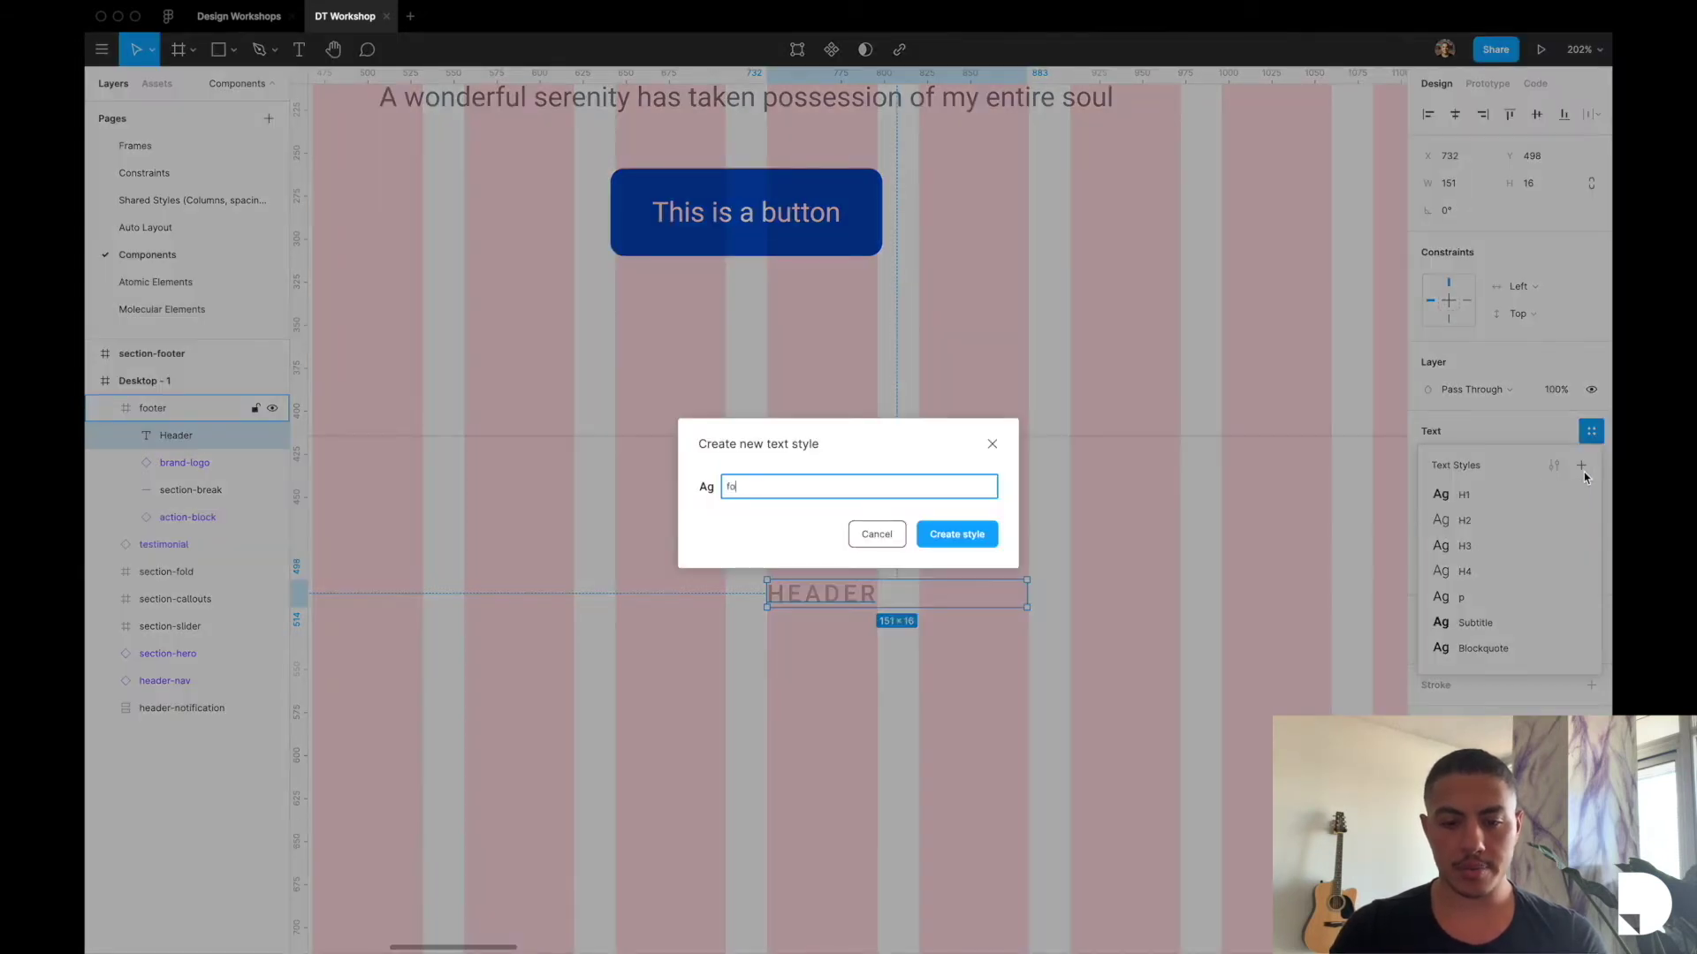
pyautogui.press('Return')
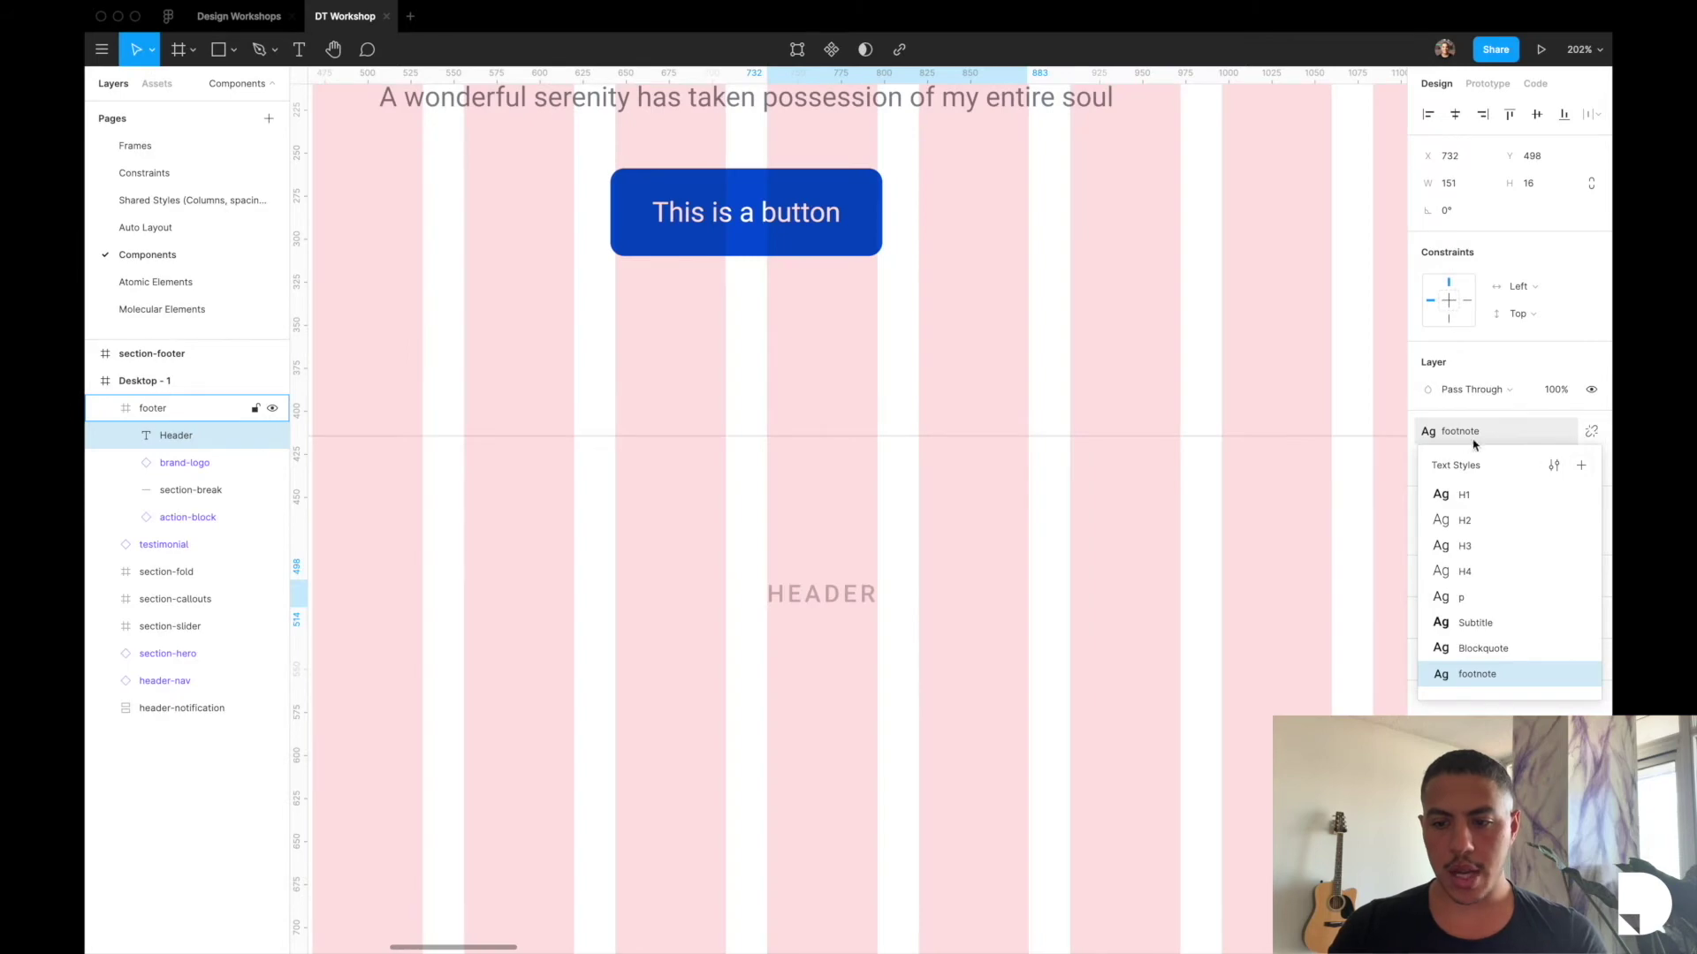
pyautogui.click(1309, 488)
pyautogui.scroll(-5, 1308, 488)
pyautogui.click(1205, 727)
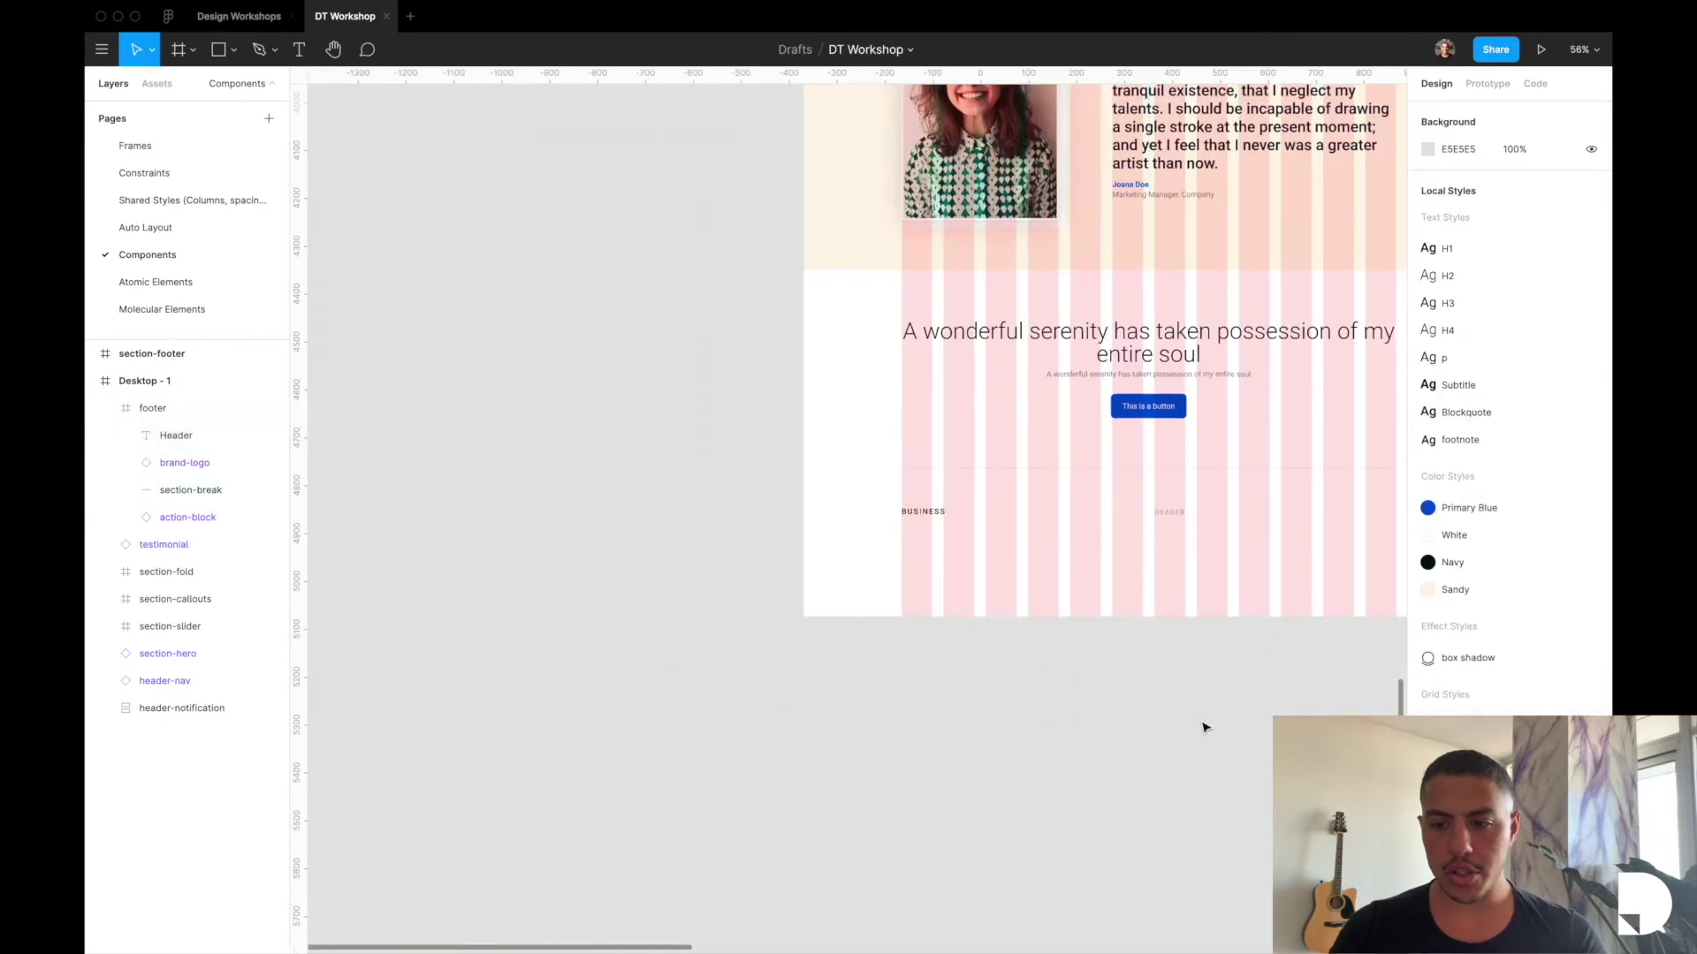
pyautogui.scroll(3, 1288, 625)
pyautogui.scroll(5, 928, 644)
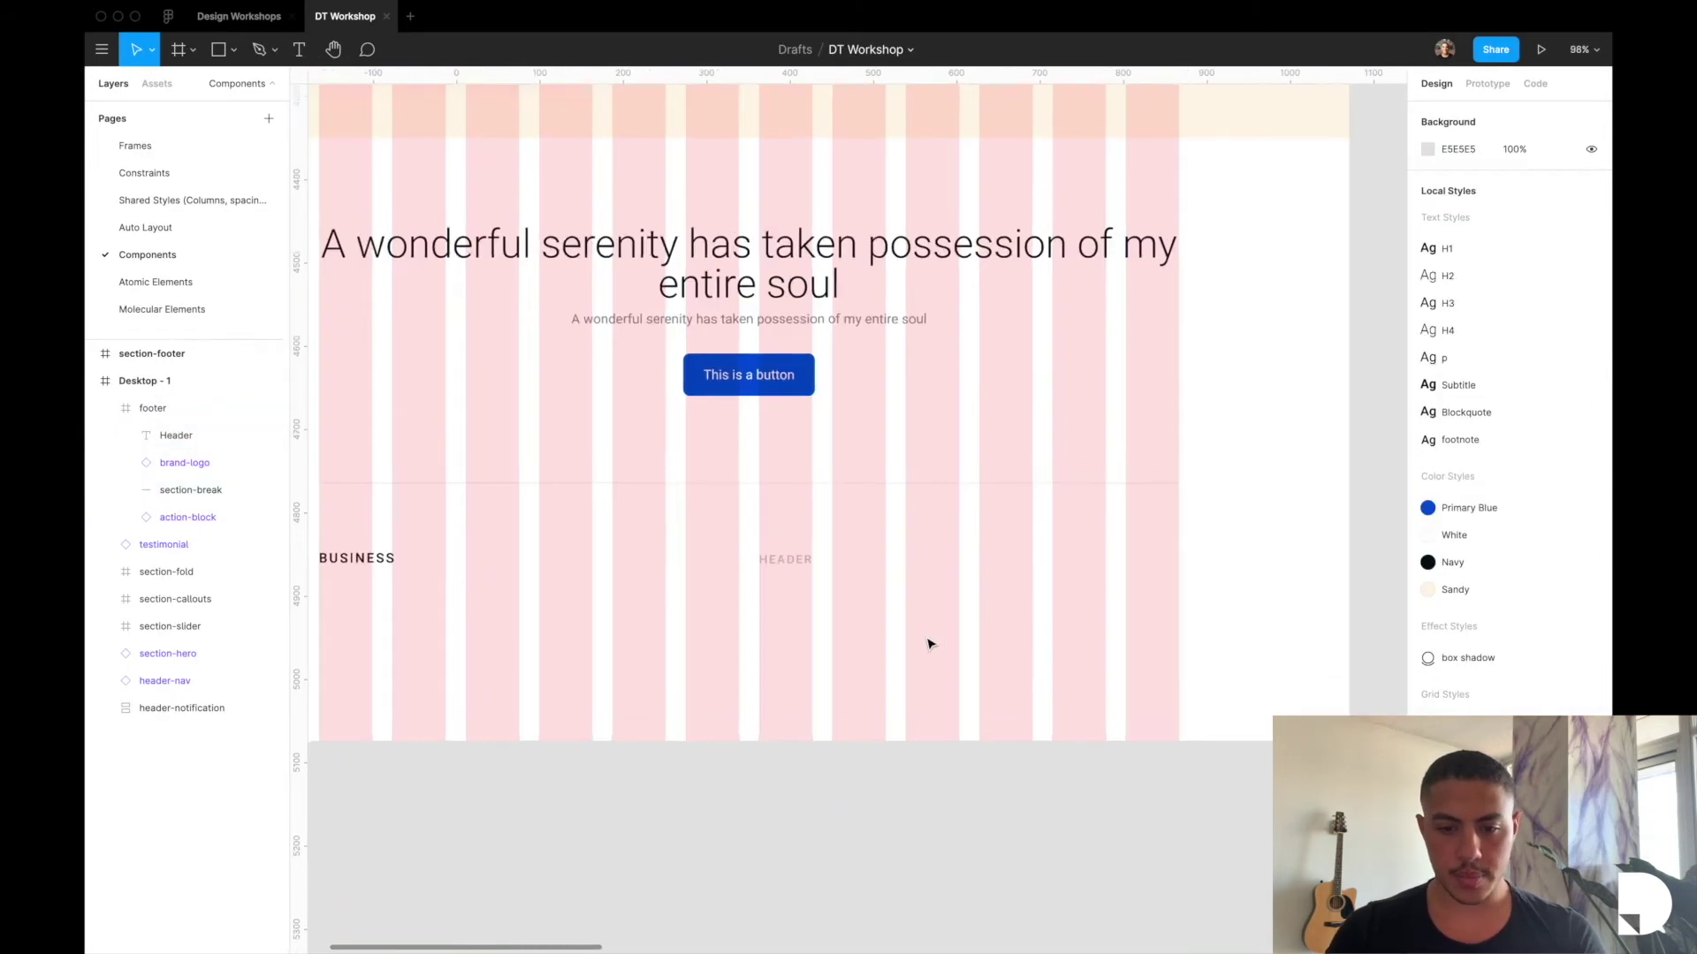
pyautogui.click(707, 530)
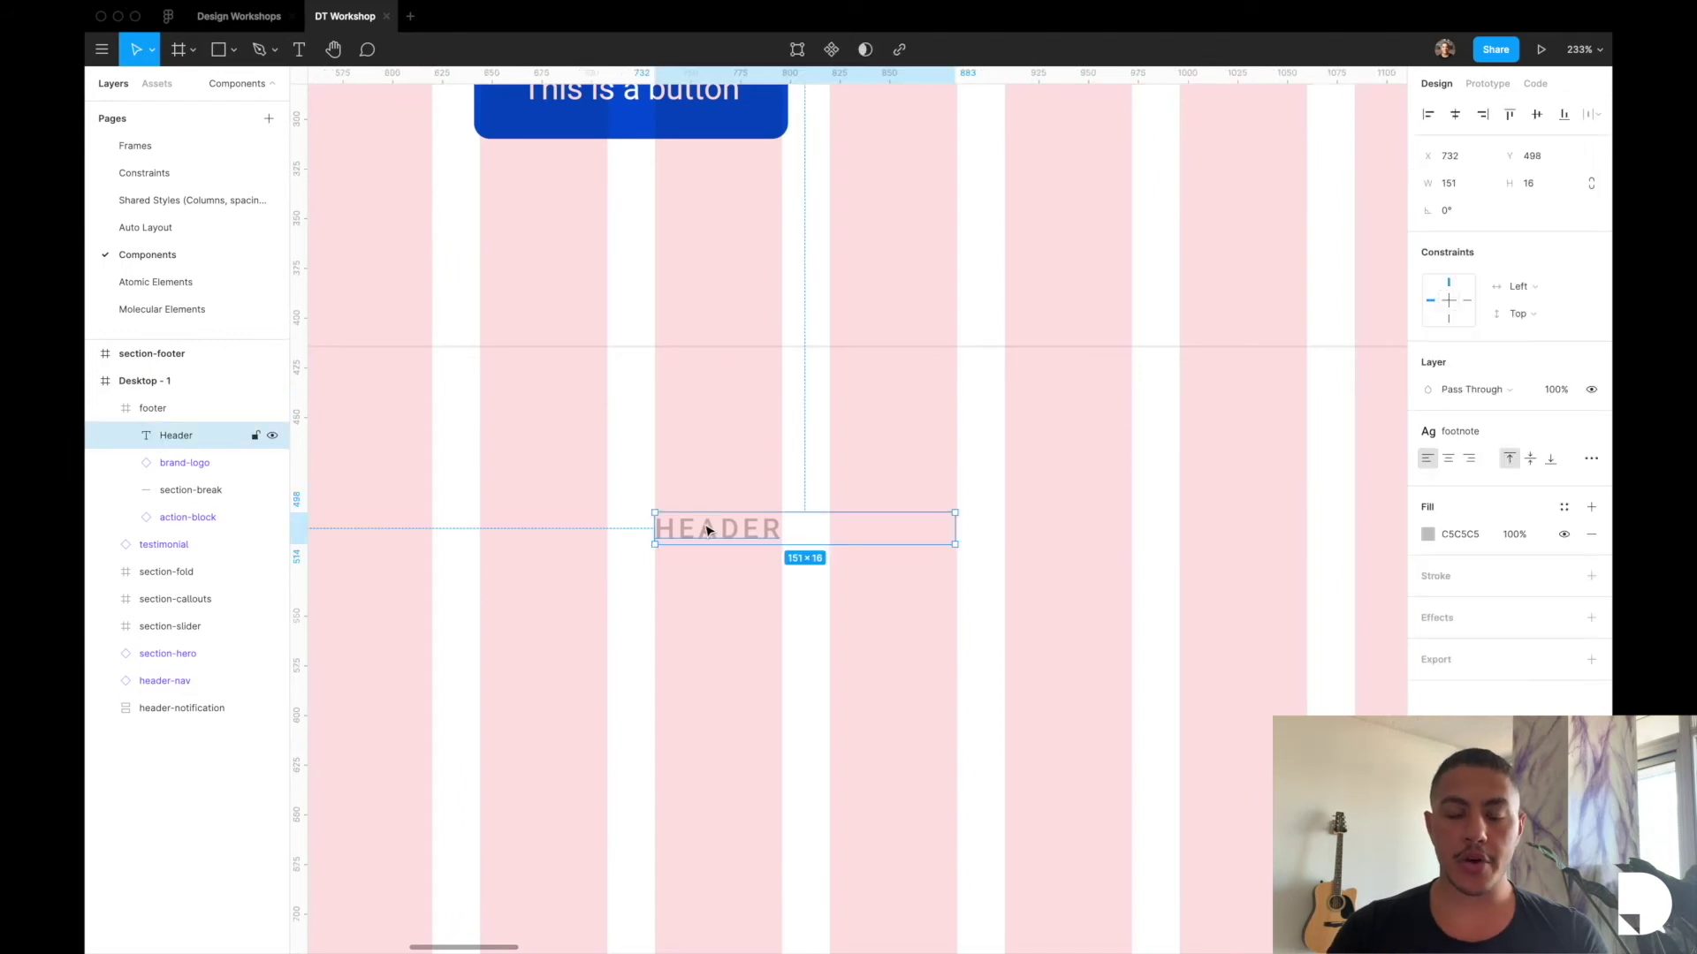
pyautogui.scroll(-2, 707, 530)
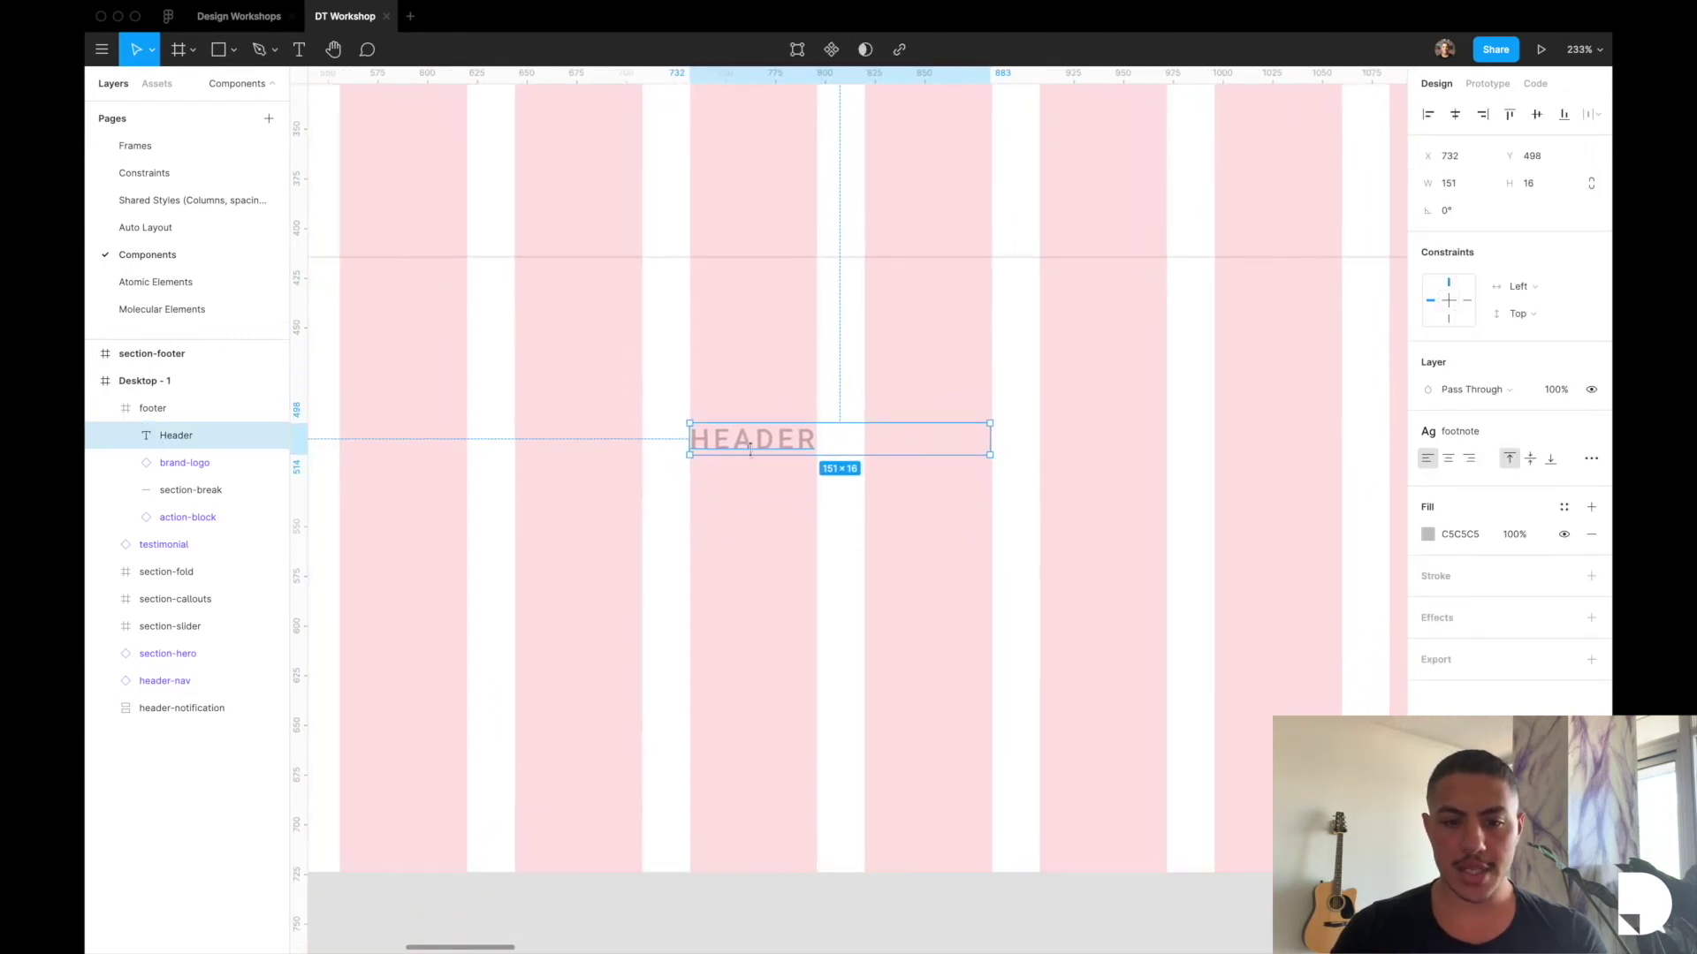
# Duplicate HEADER below itself, wrap both in a links-block frame, and style the copy p in Navy.
pyautogui.moveTo(747, 448); pyautogui.dragTo(750, 508)
pyautogui.press('alt+super+g')
pyautogui.scroll(-3, 1016, 565)
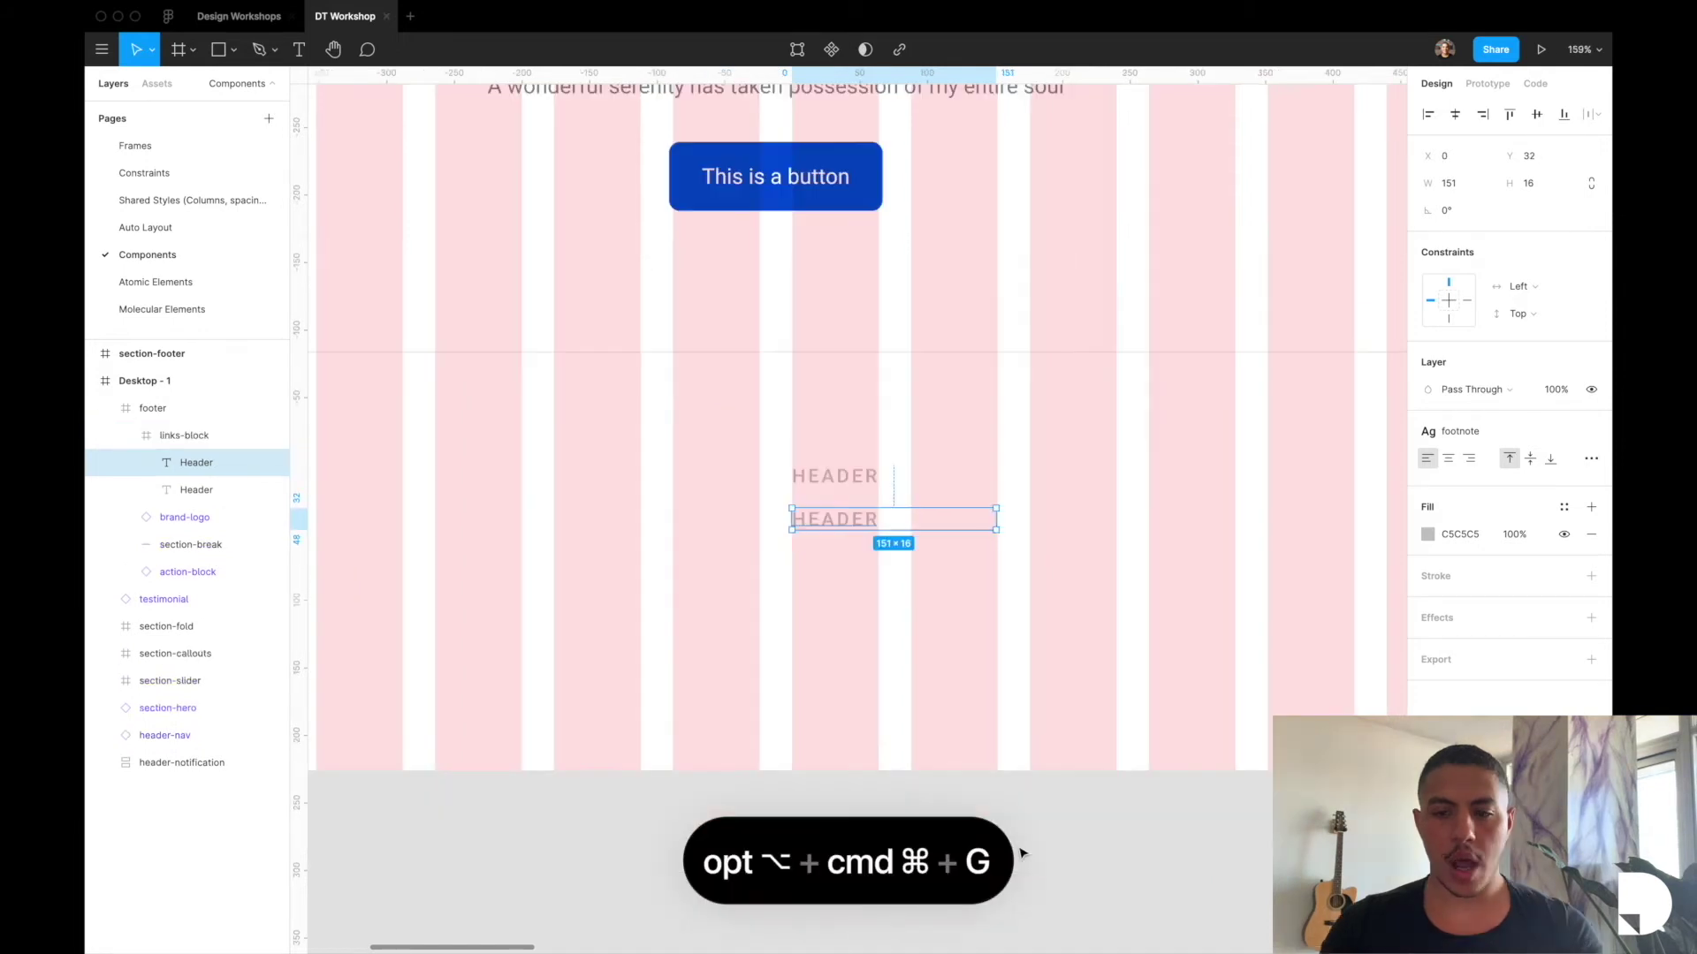
pyautogui.click(1453, 445)
pyautogui.click(1449, 597)
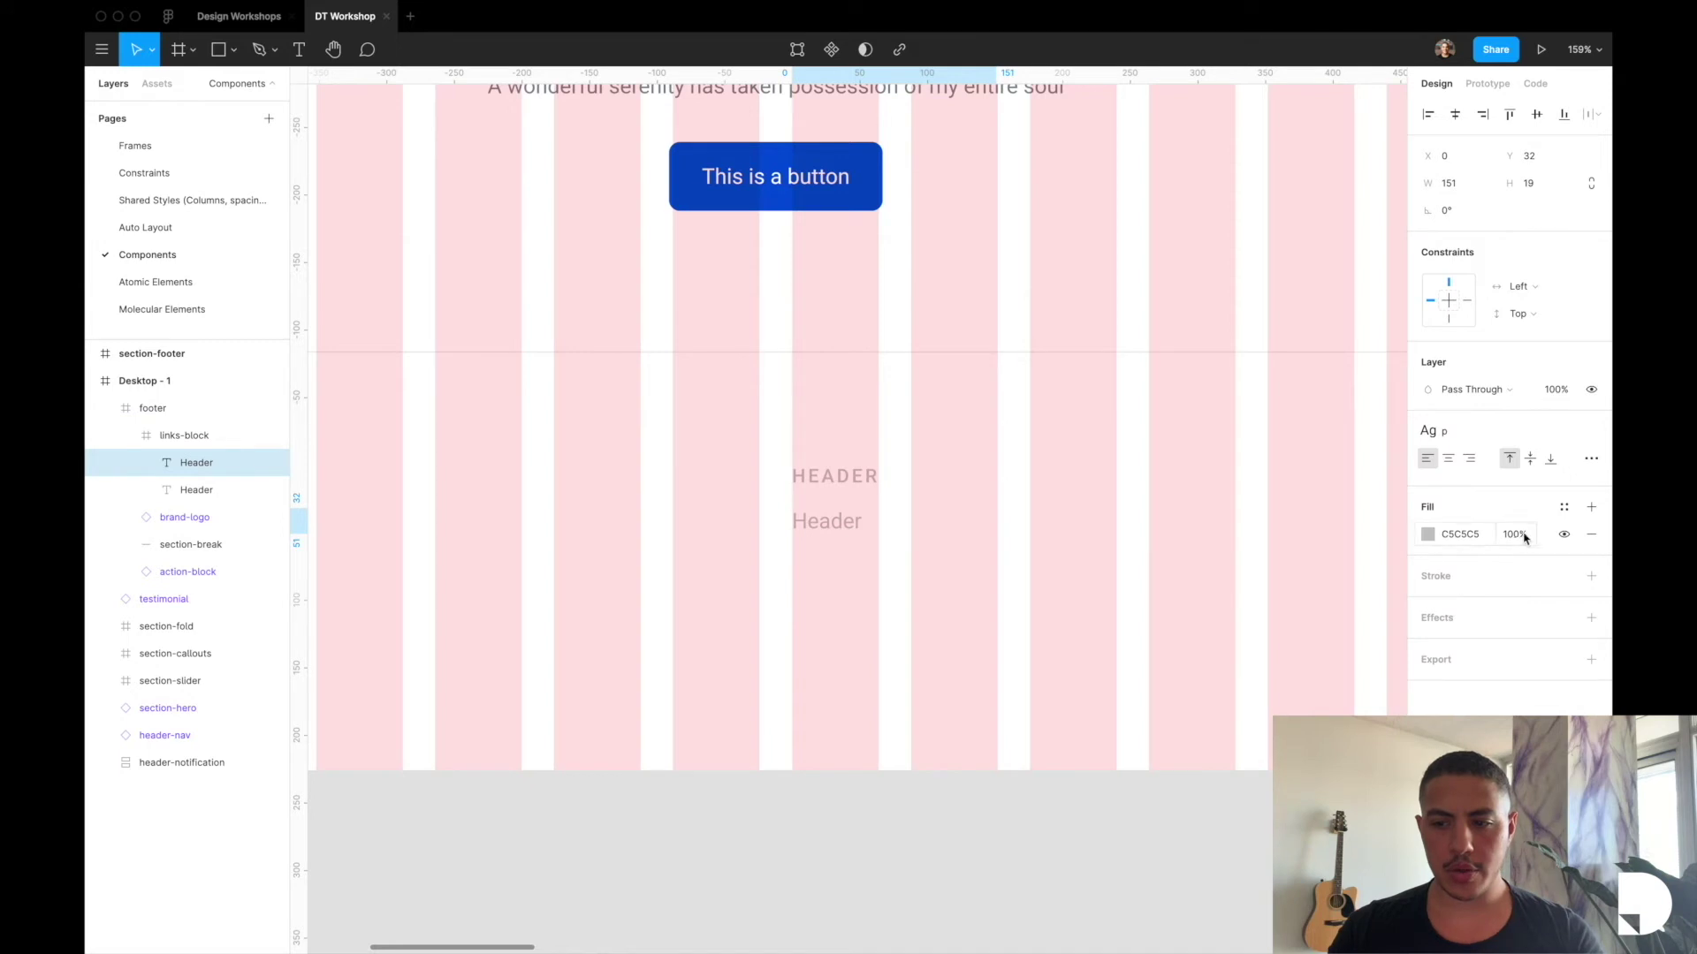
pyautogui.click(1563, 506)
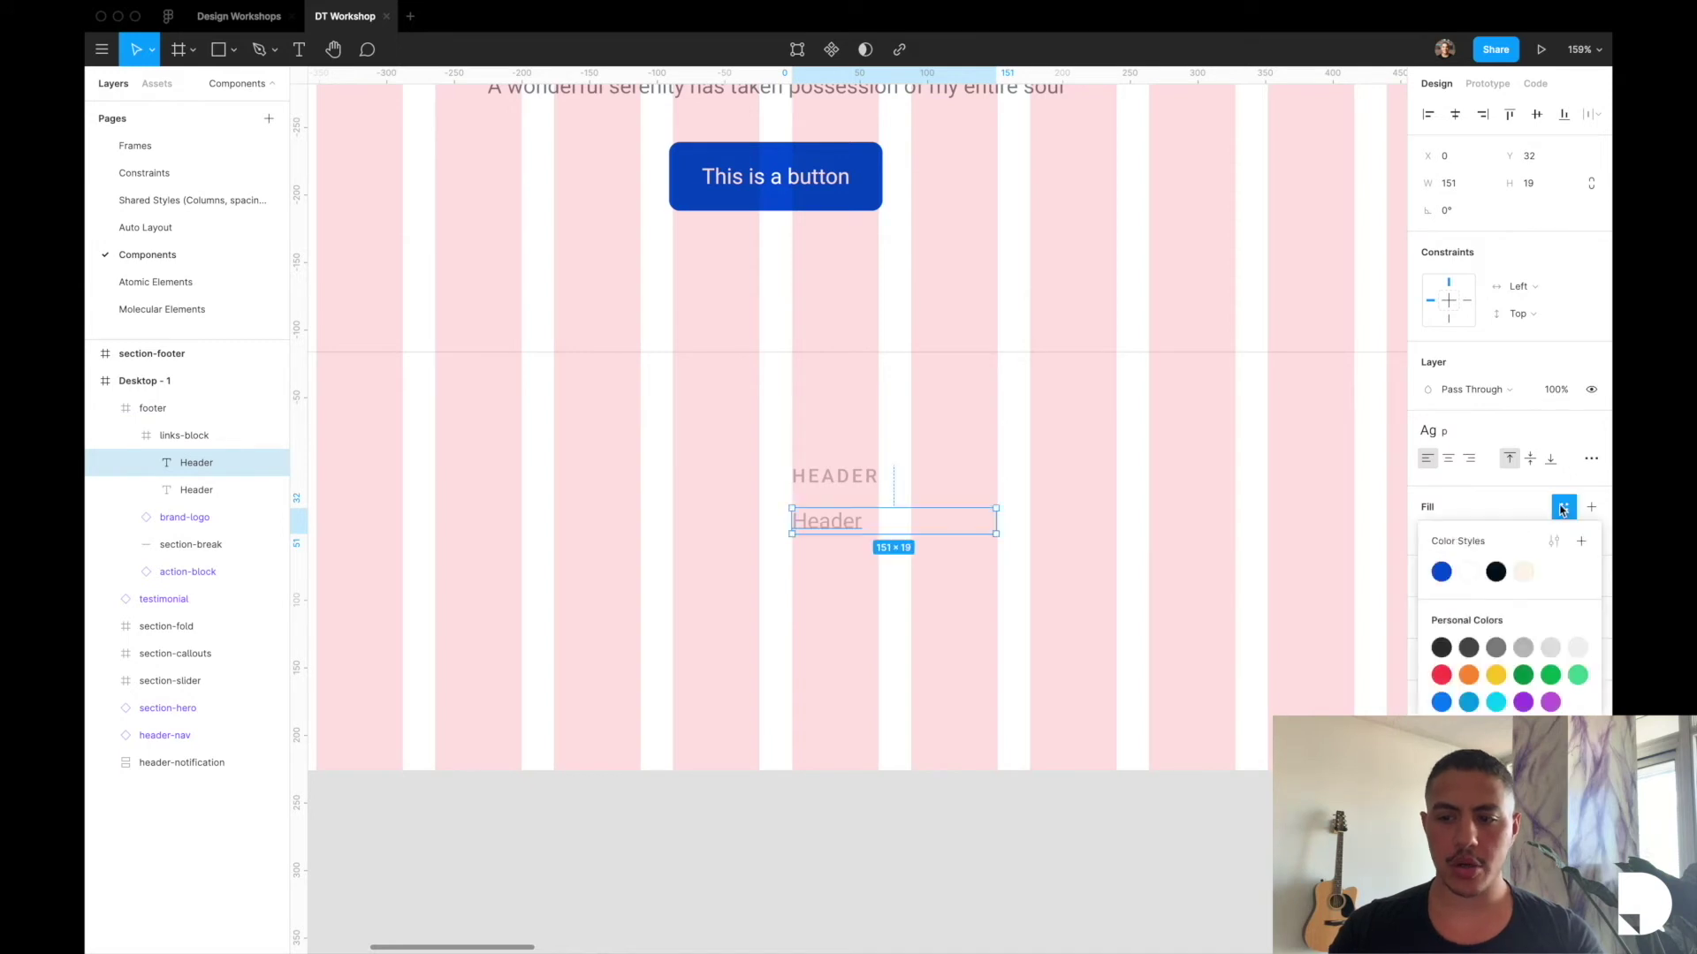
pyautogui.click(1495, 573)
# Change the copied text's wording to 'footer link'.
pyautogui.doubleClick(831, 520)
pyautogui.write('li')
pyautogui.press('BackSpace')
pyautogui.press('BackSpace')
pyautogui.write('footer')
pyautogui.press('Return')
pyautogui.press('BackSpace')
pyautogui.write('link')
# Give links-block vertical auto layout and duplicate the footer link to make four links.
pyautogui.click(205, 438)
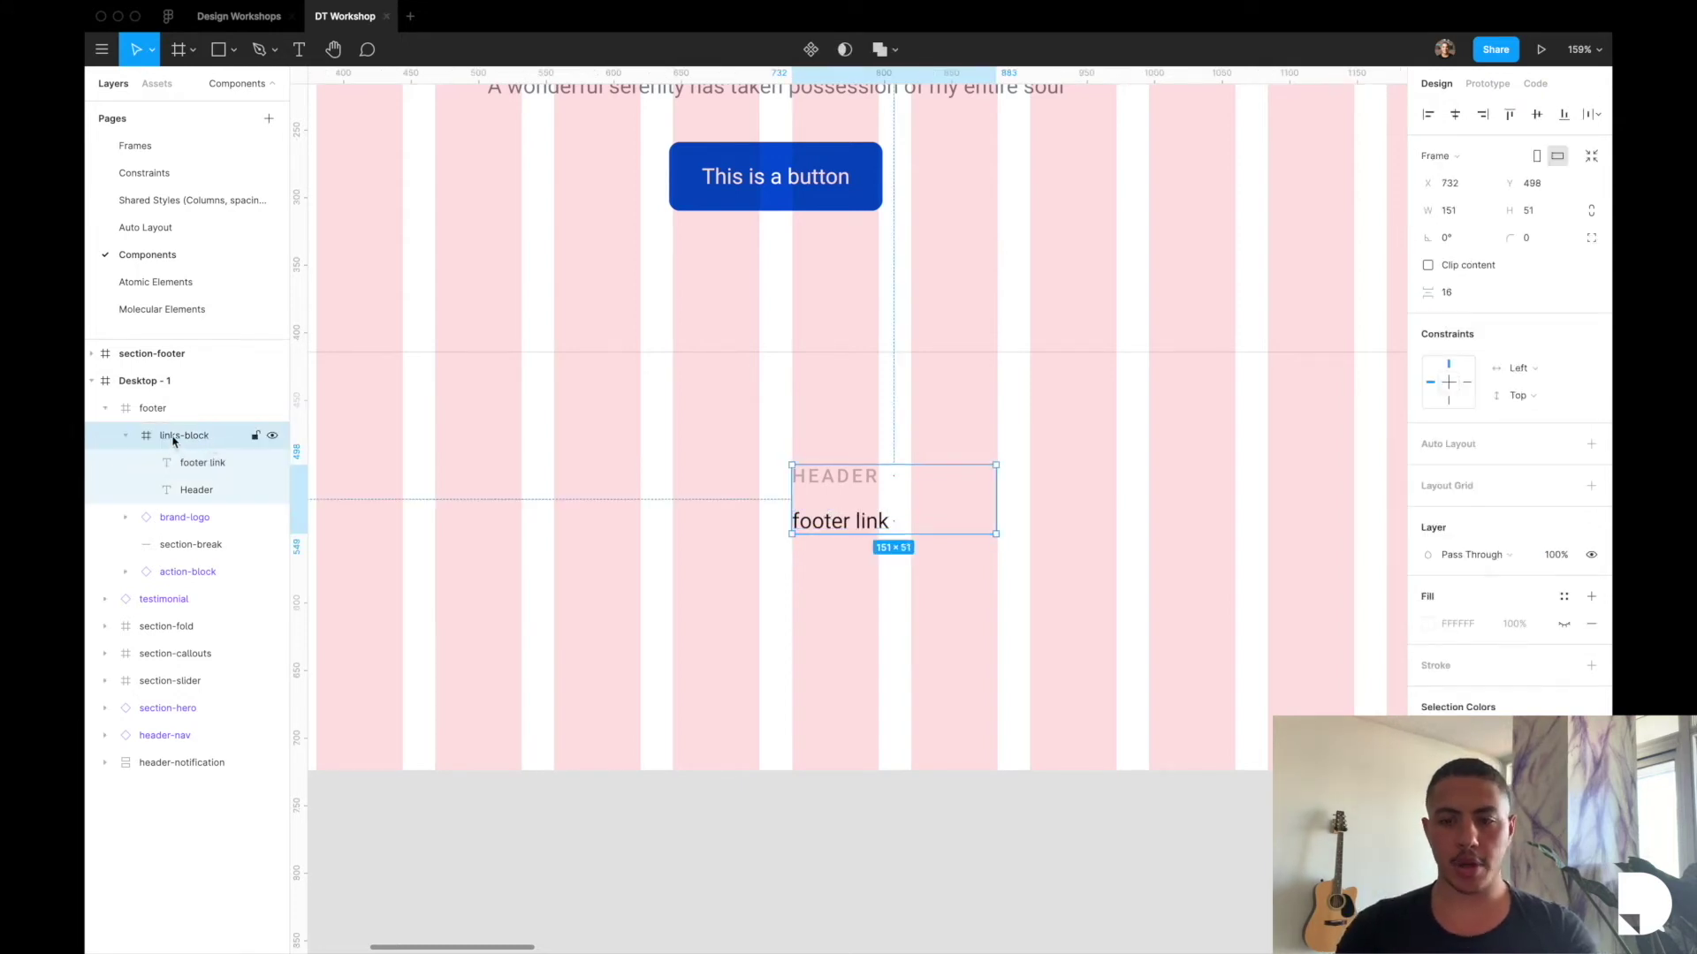
pyautogui.click(1591, 444)
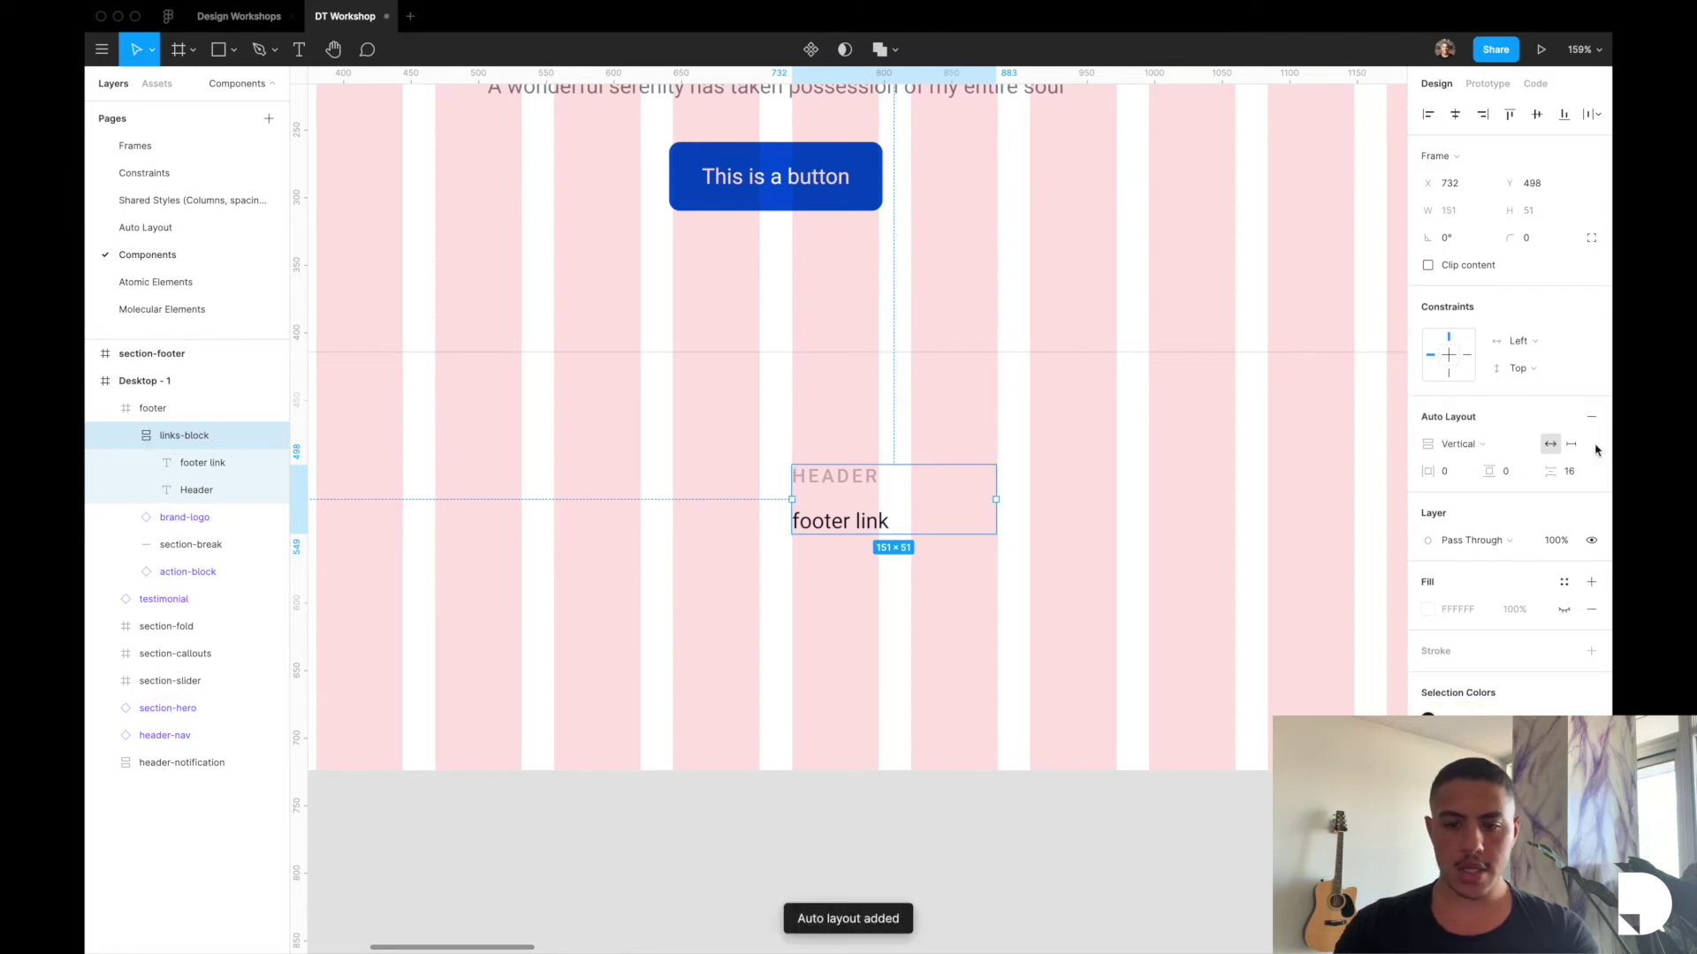
pyautogui.click(186, 466)
pyautogui.press('super+d')
pyautogui.press('super+d')
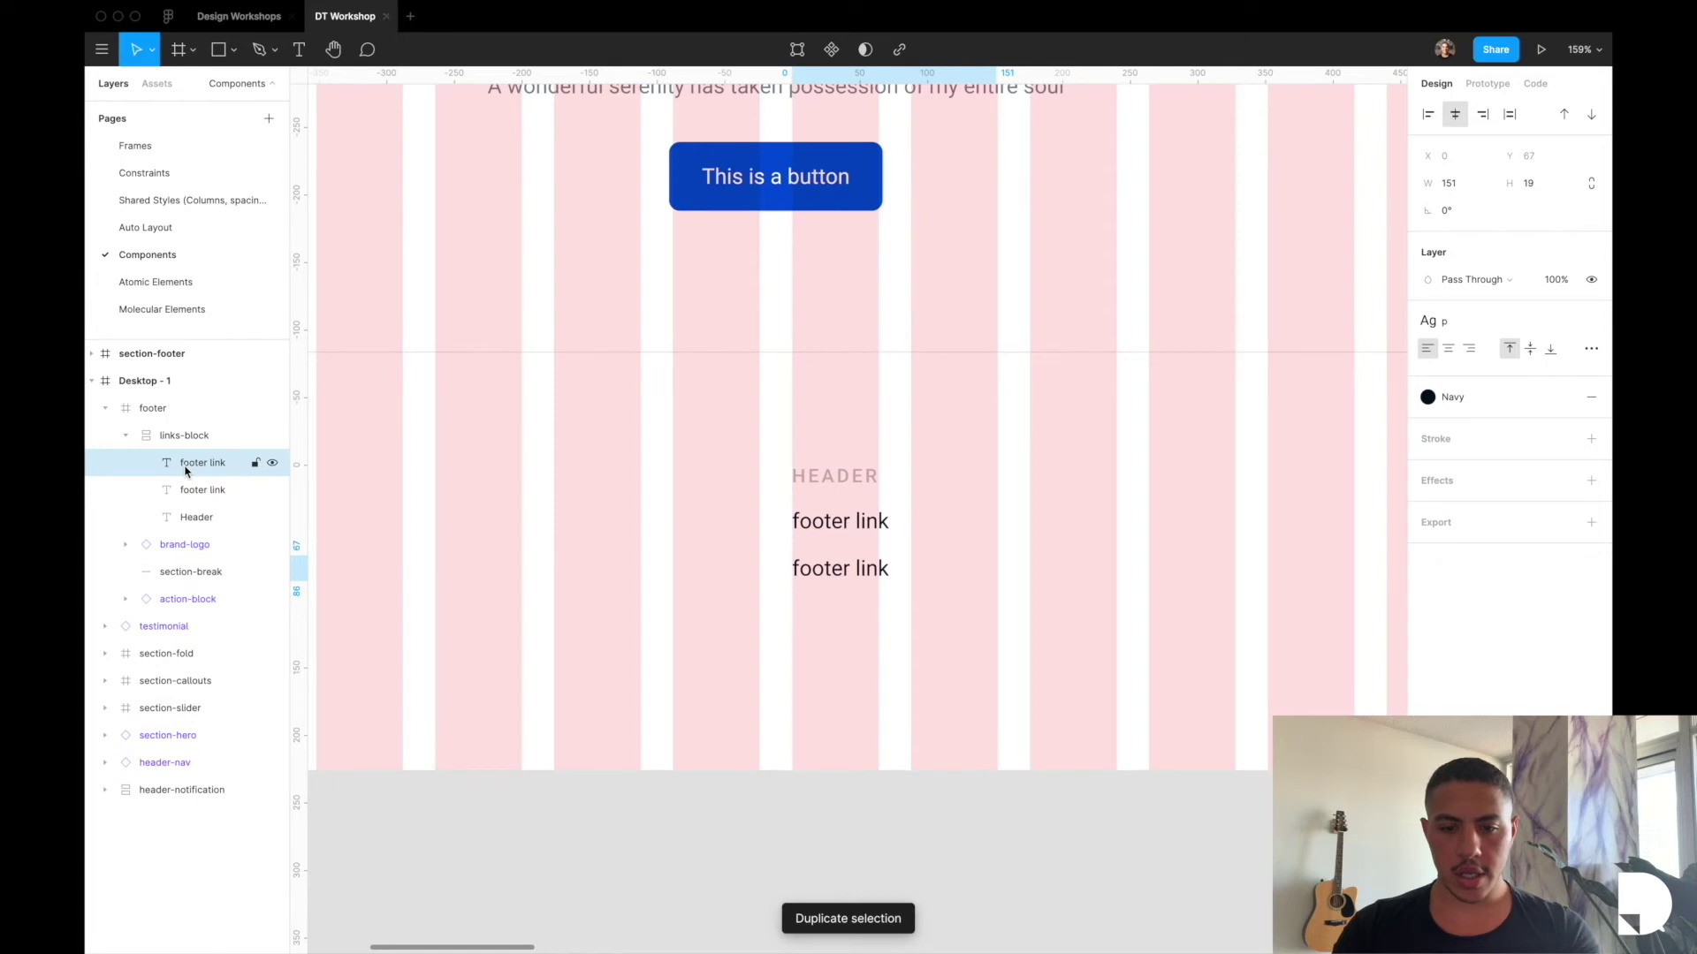
pyautogui.press('super+d')
pyautogui.click(1004, 863)
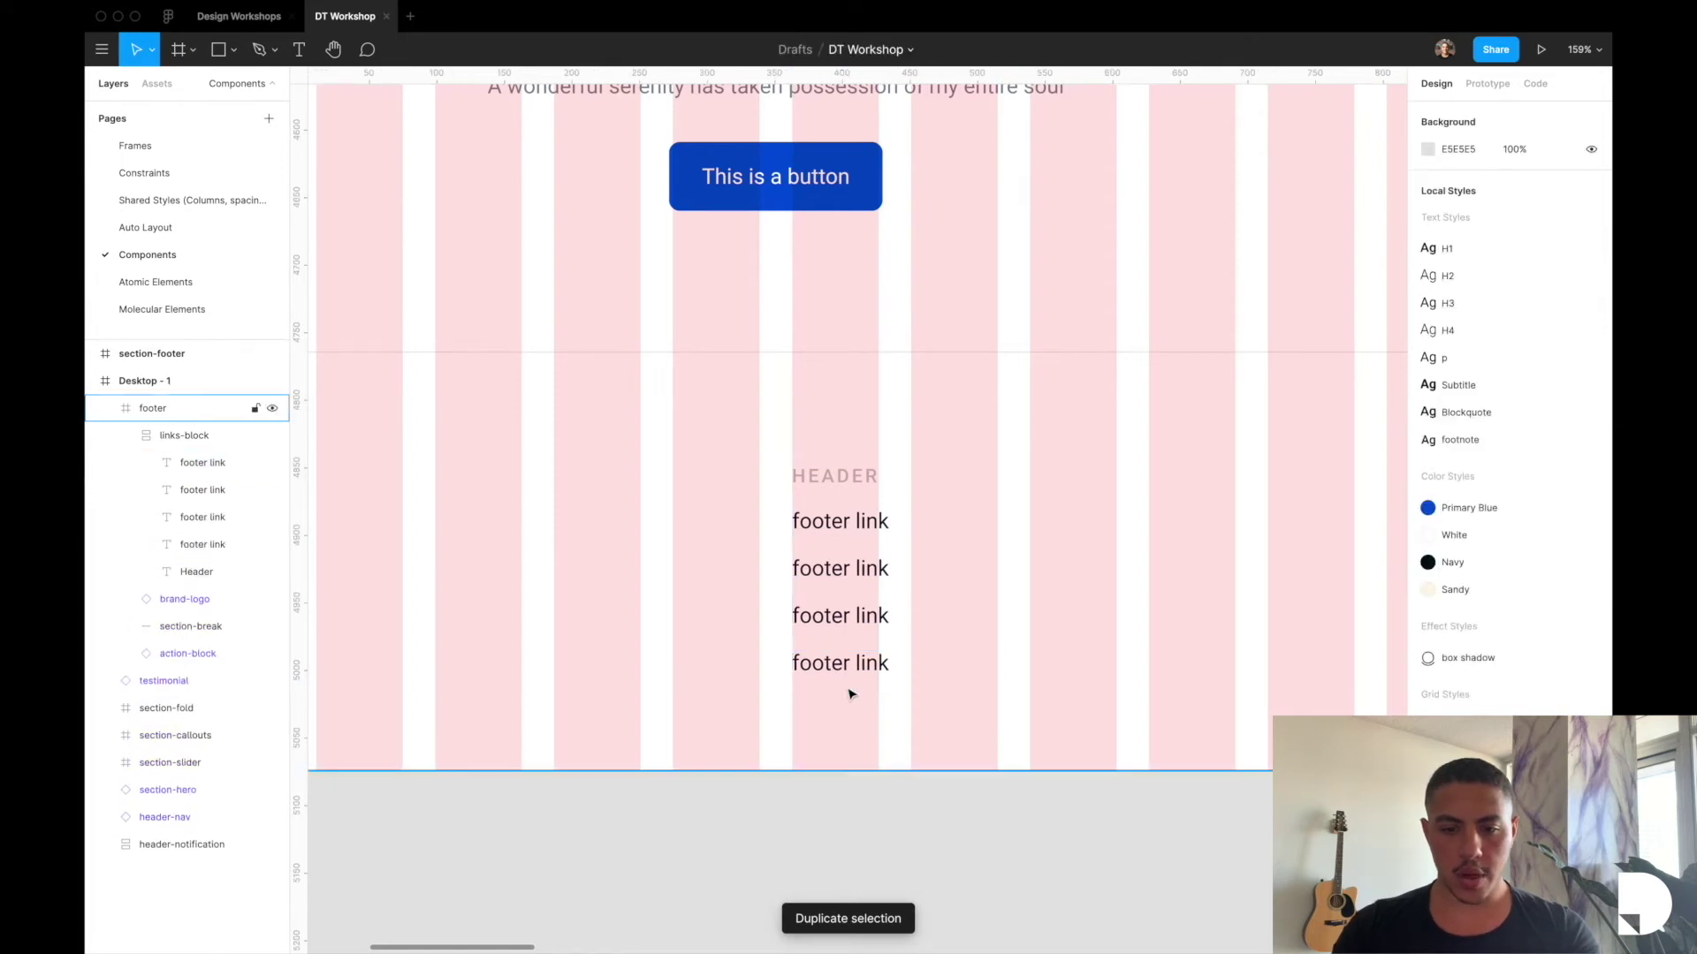
pyautogui.click(839, 661)
pyautogui.doubleClick(840, 661)
pyautogui.click(840, 615)
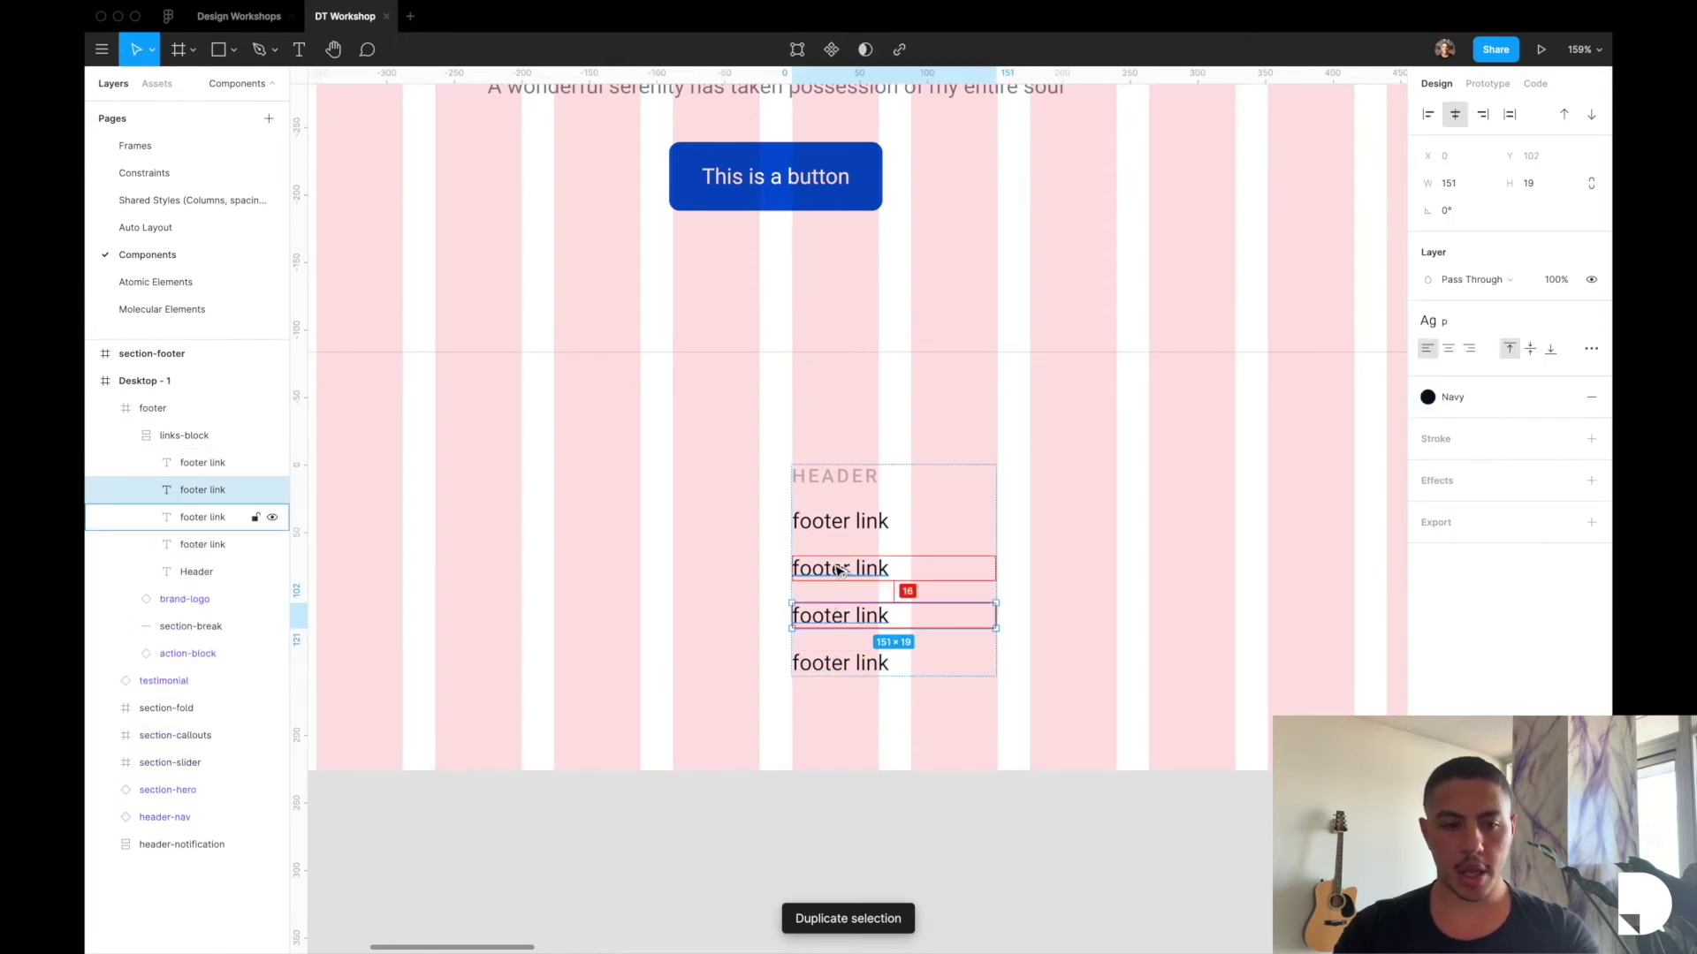
# Duplicate the links-block column twice to make three side-by-side columns.
pyautogui.click(161, 438)
pyautogui.click(125, 436)
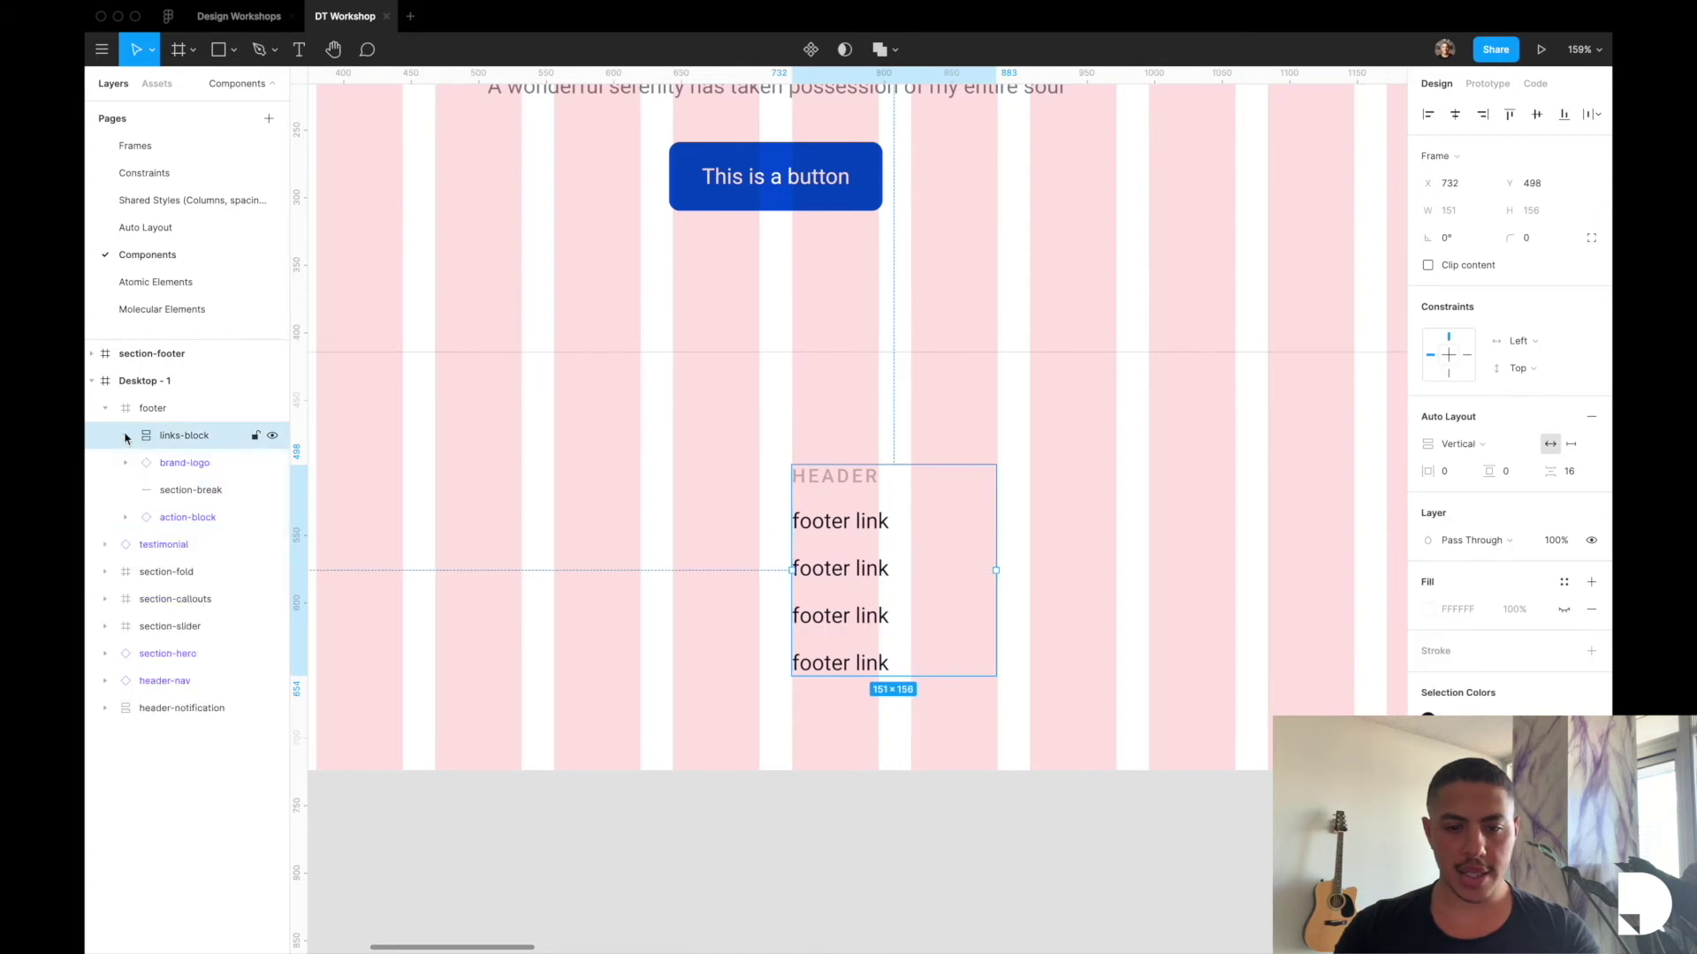
pyautogui.hscroll(3, 647, 504)
pyautogui.moveTo(704, 511); pyautogui.dragTo(1039, 532)
pyautogui.scroll(1, 1039, 531)
pyautogui.hscroll(3, 1038, 532)
pyautogui.hotkey('ctrl', 'd')
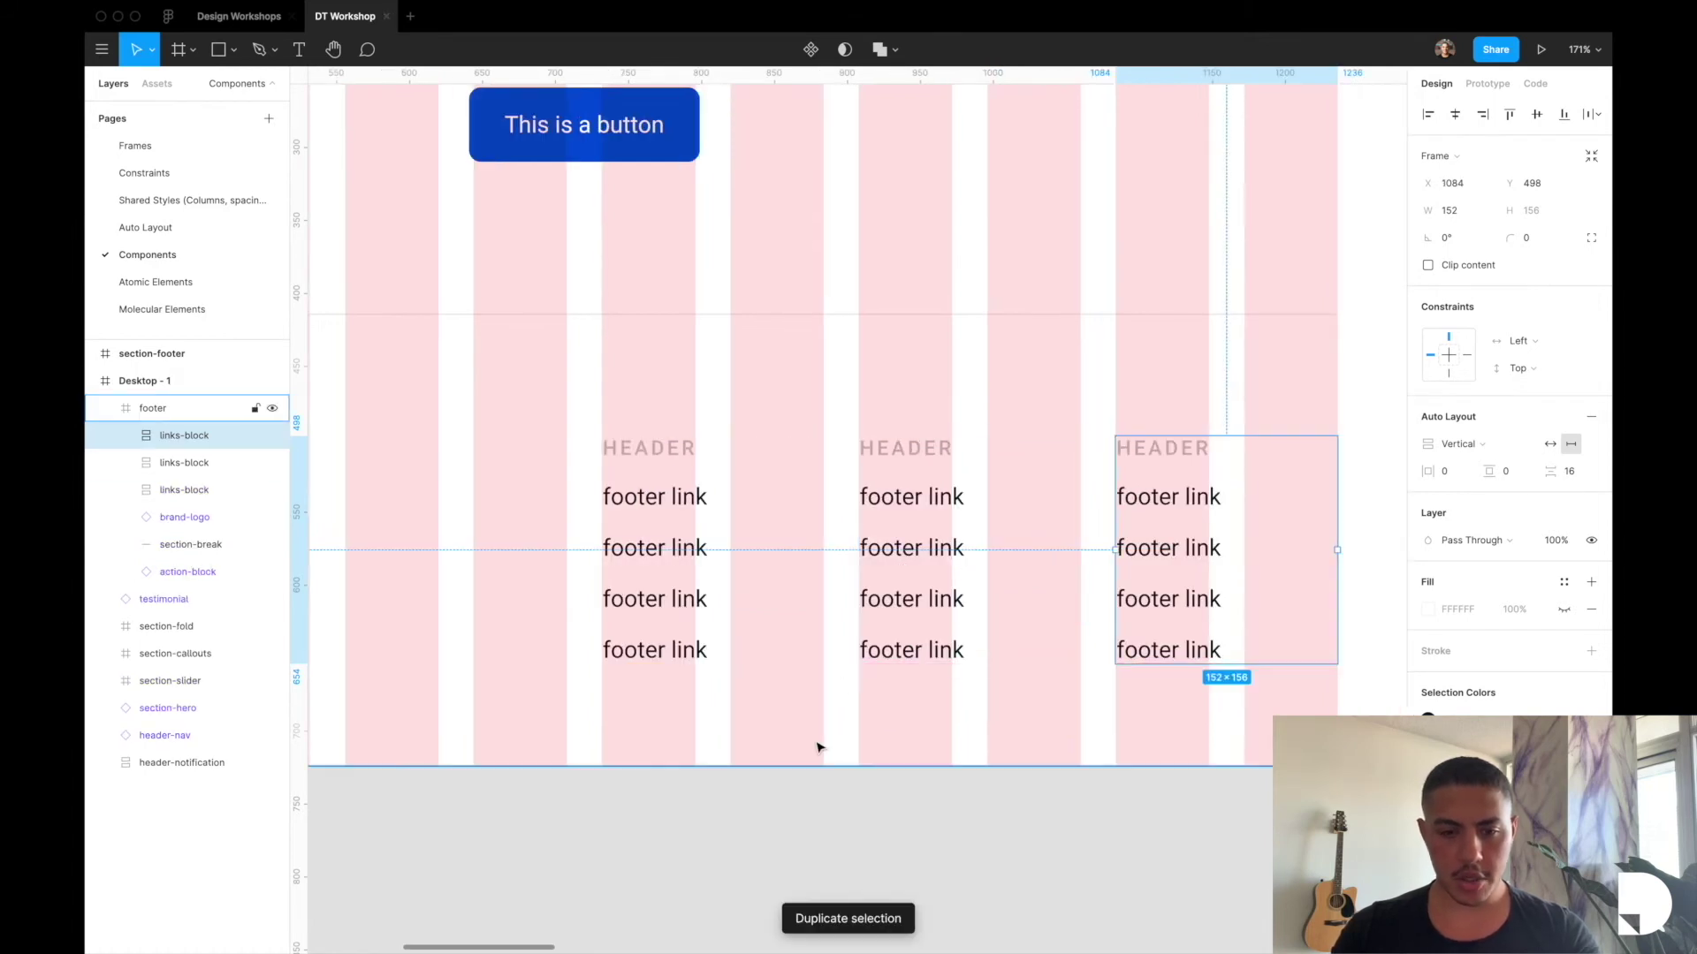
pyautogui.scroll(-5, 818, 746)
# Constrain all three link columns Right horizontally and Center vertically.
pyautogui.keyDown('shift'); pyautogui.click(821, 639); pyautogui.keyUp('shift')
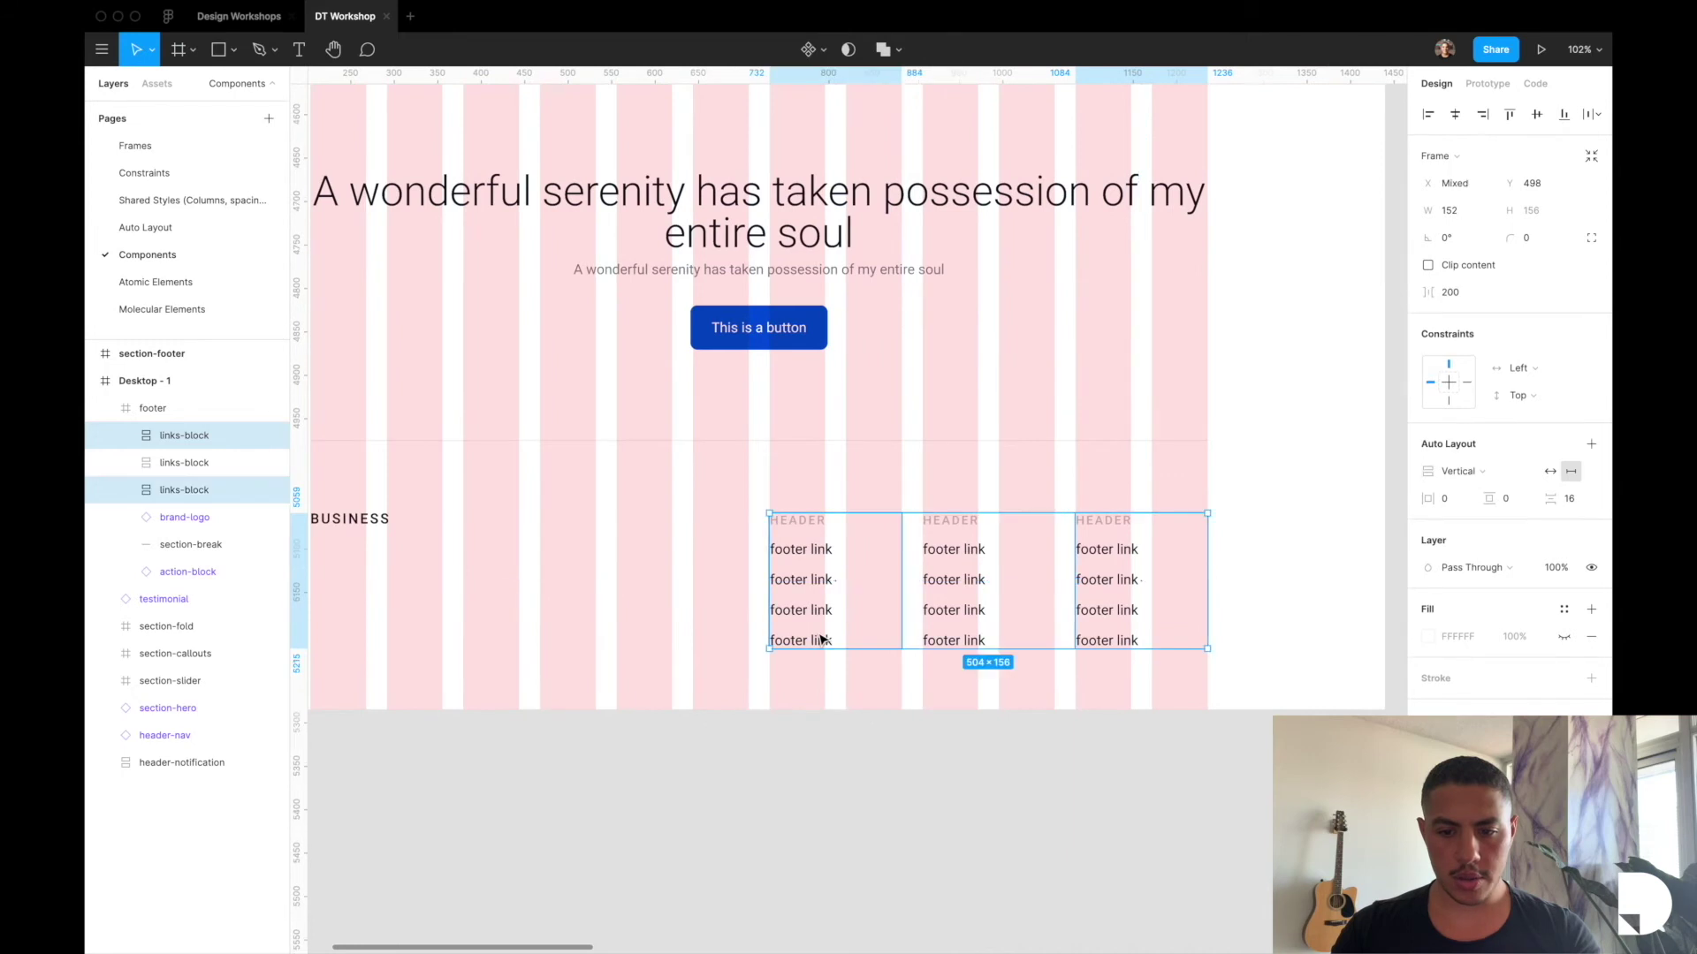
pyautogui.keyDown('shift'); pyautogui.click(954, 608); pyautogui.keyUp('shift')
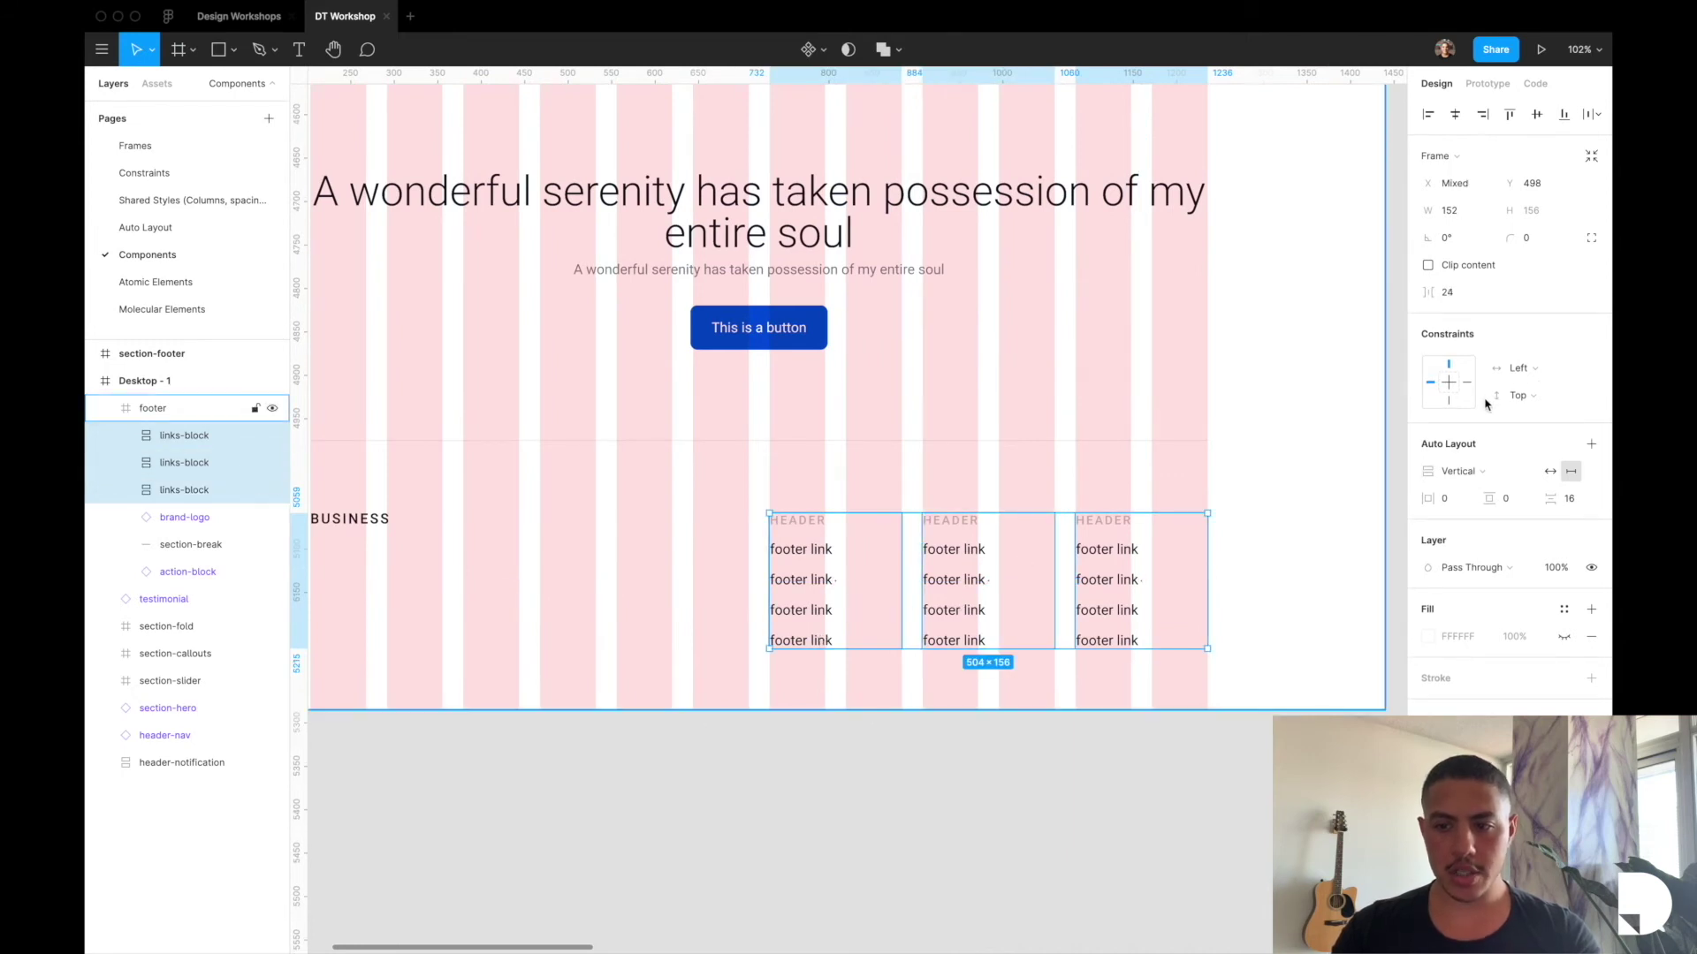
pyautogui.click(1534, 380)
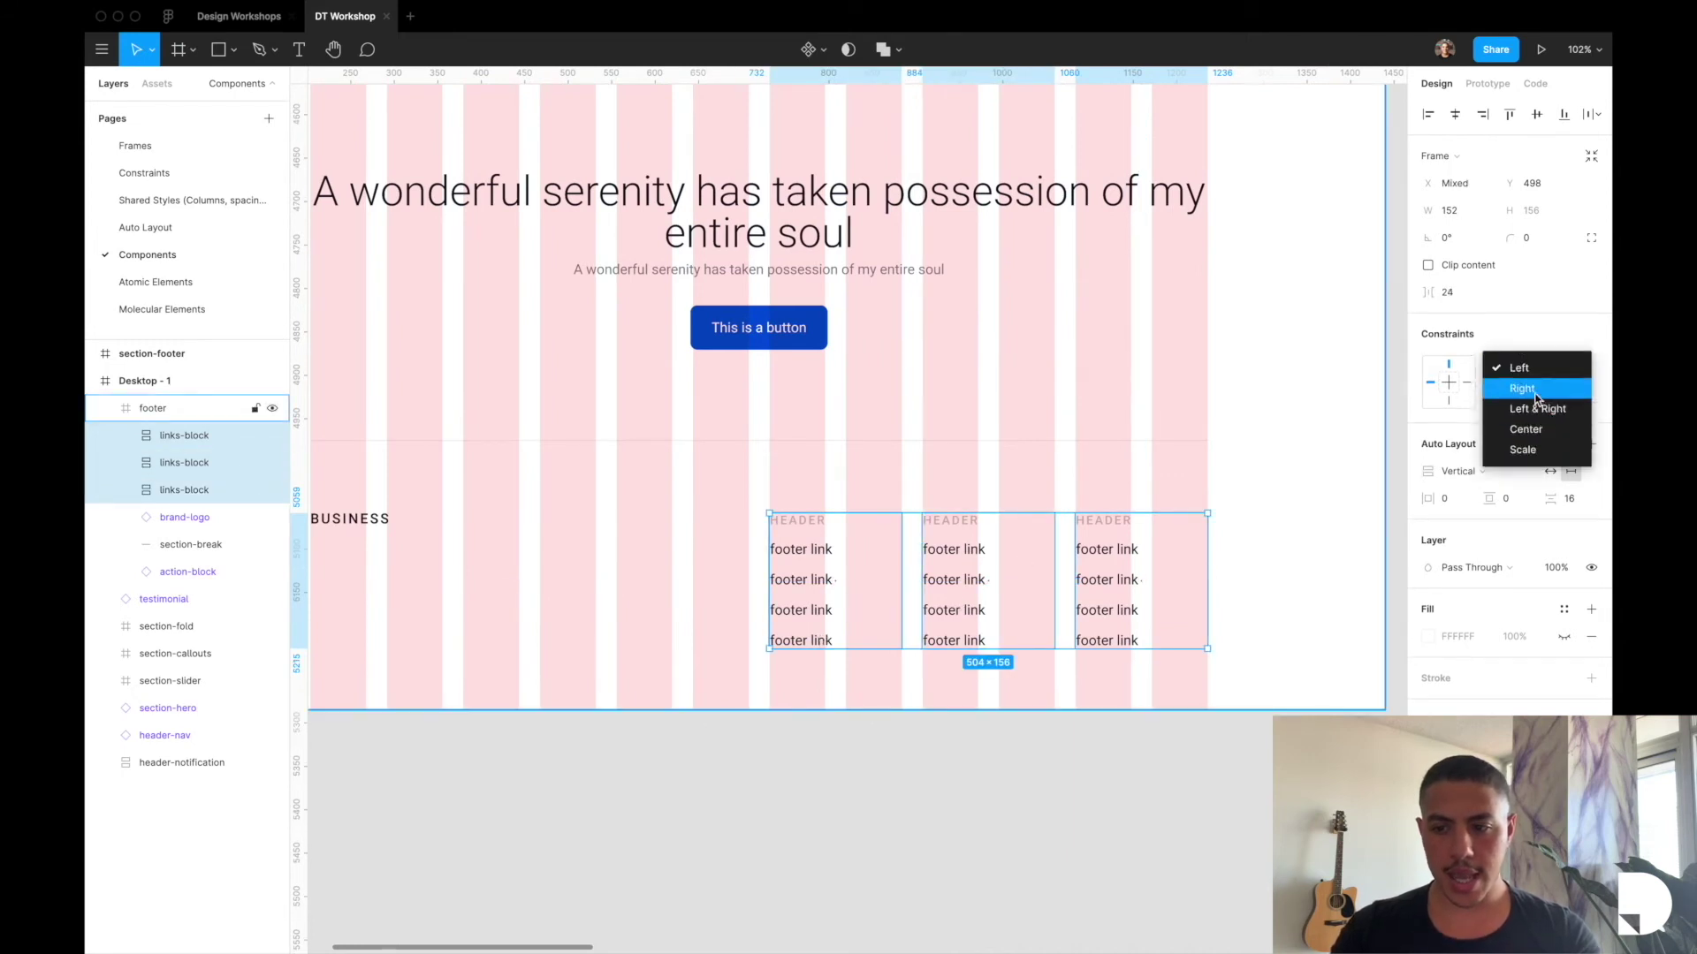
pyautogui.click(1522, 388)
pyautogui.click(1536, 395)
pyautogui.click(1538, 456)
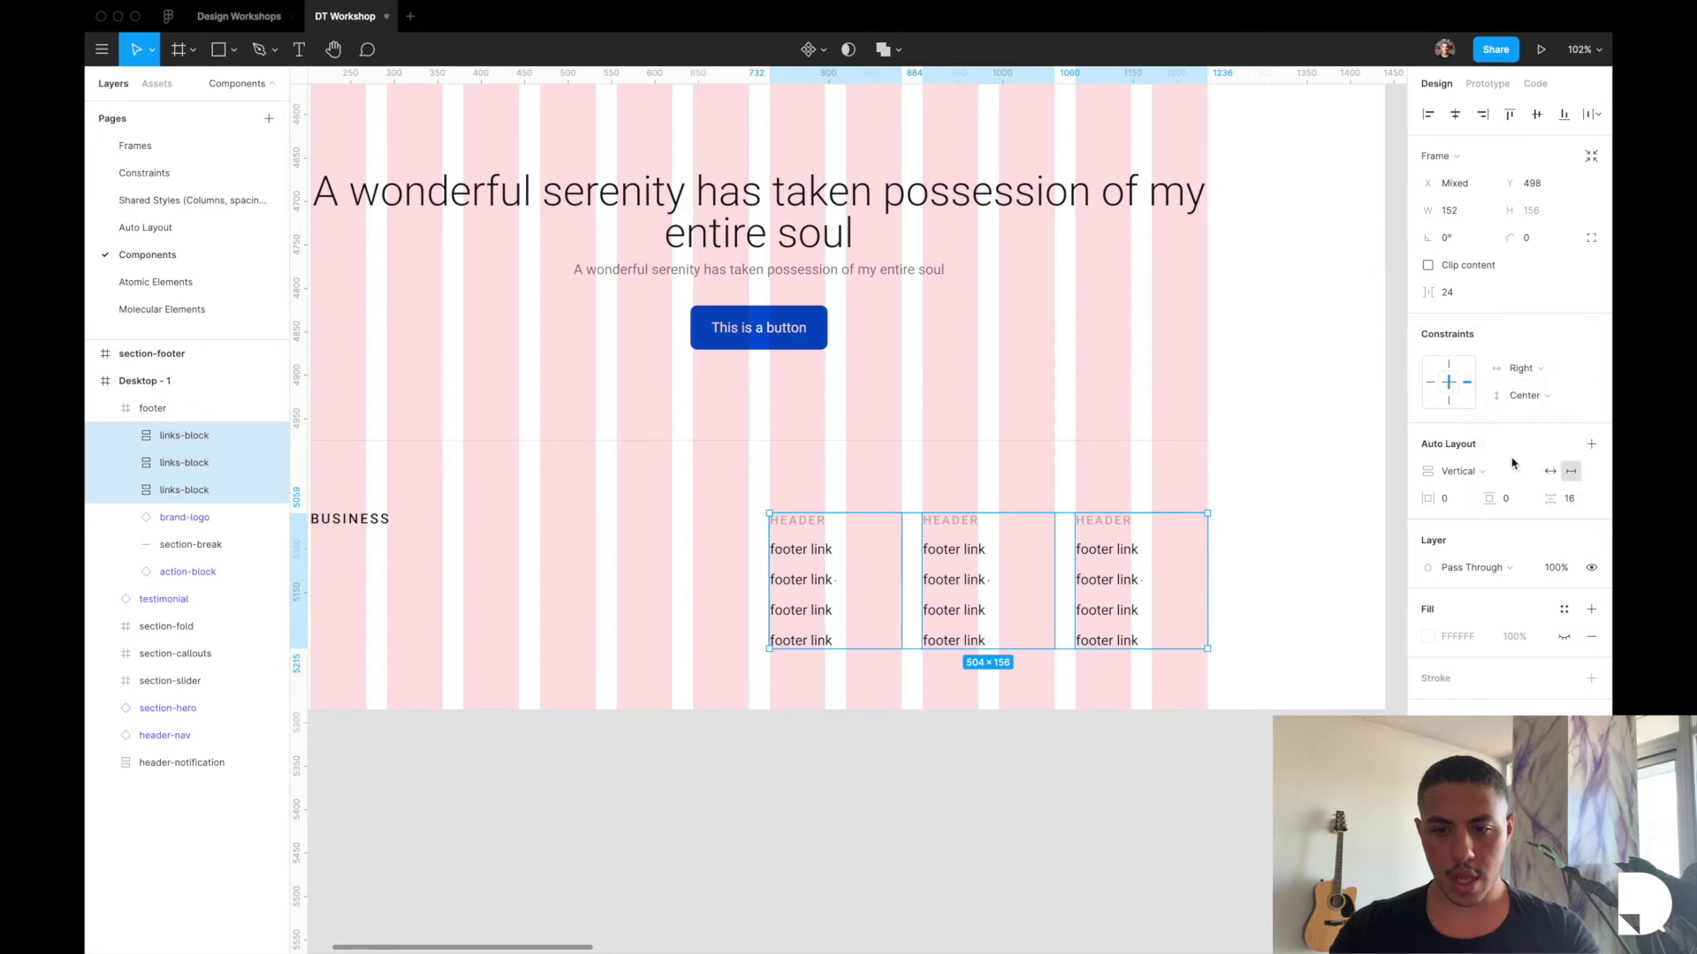
pyautogui.hscroll(-3, 1184, 578)
pyautogui.click(521, 511)
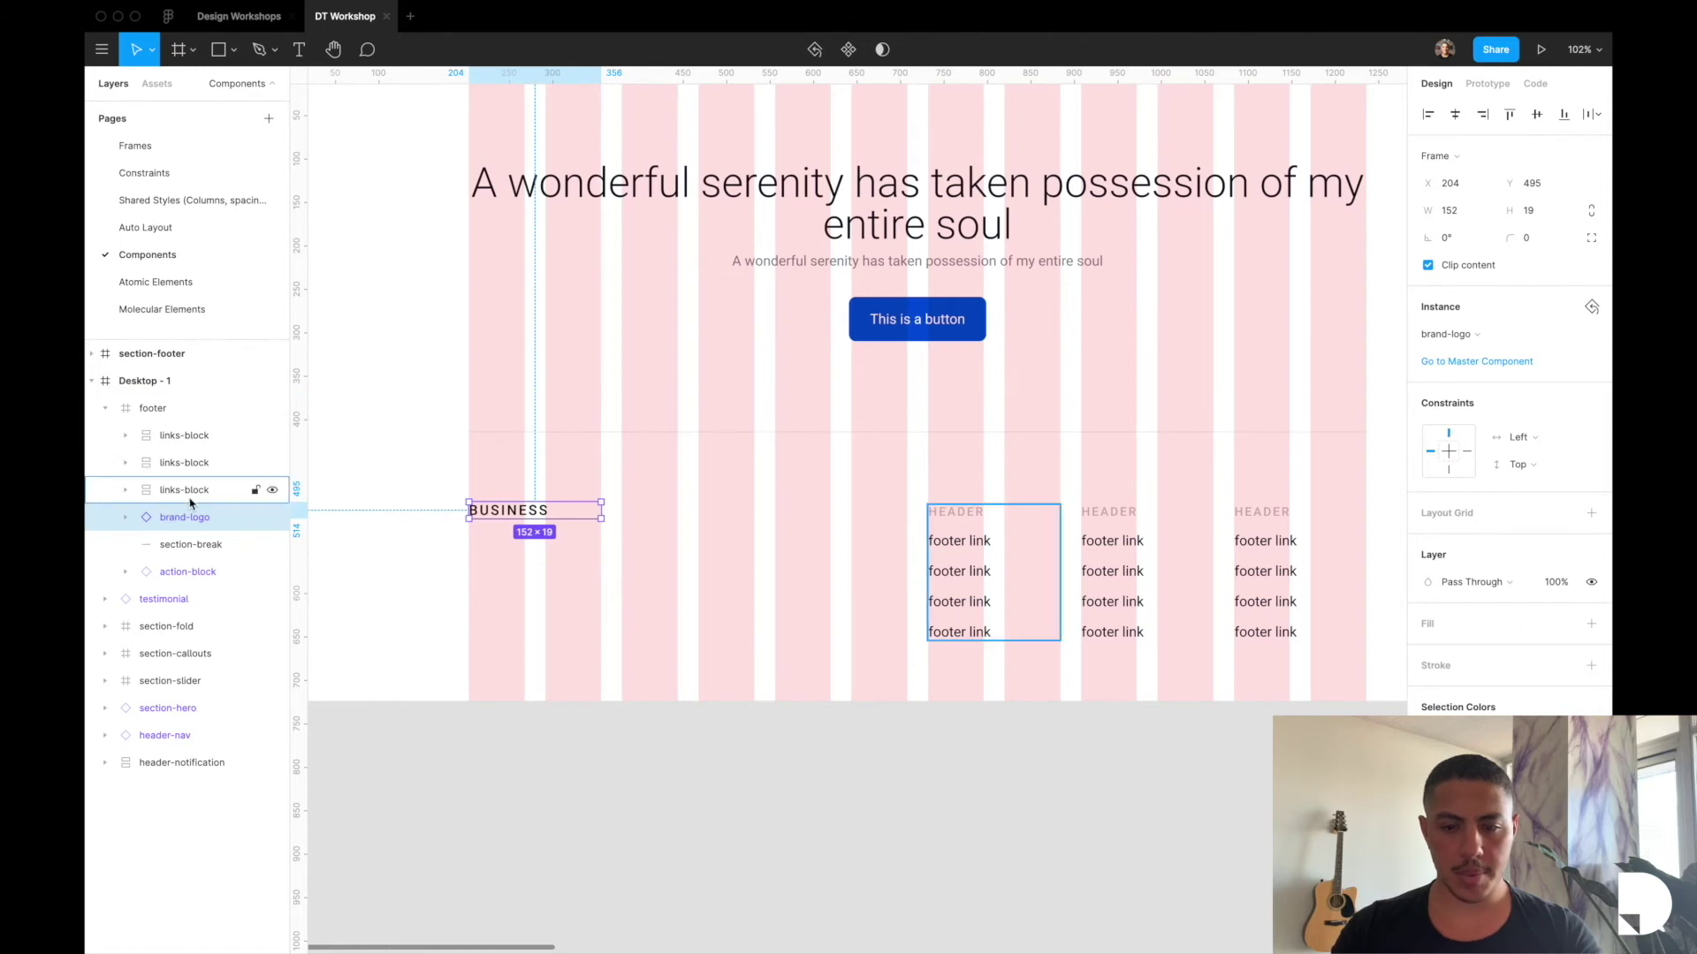
# Top-align the BUSINESS logo and three link columns and wrap them in a frame.
pyautogui.keyDown('shift'); pyautogui.click(177, 435); pyautogui.keyUp('shift')
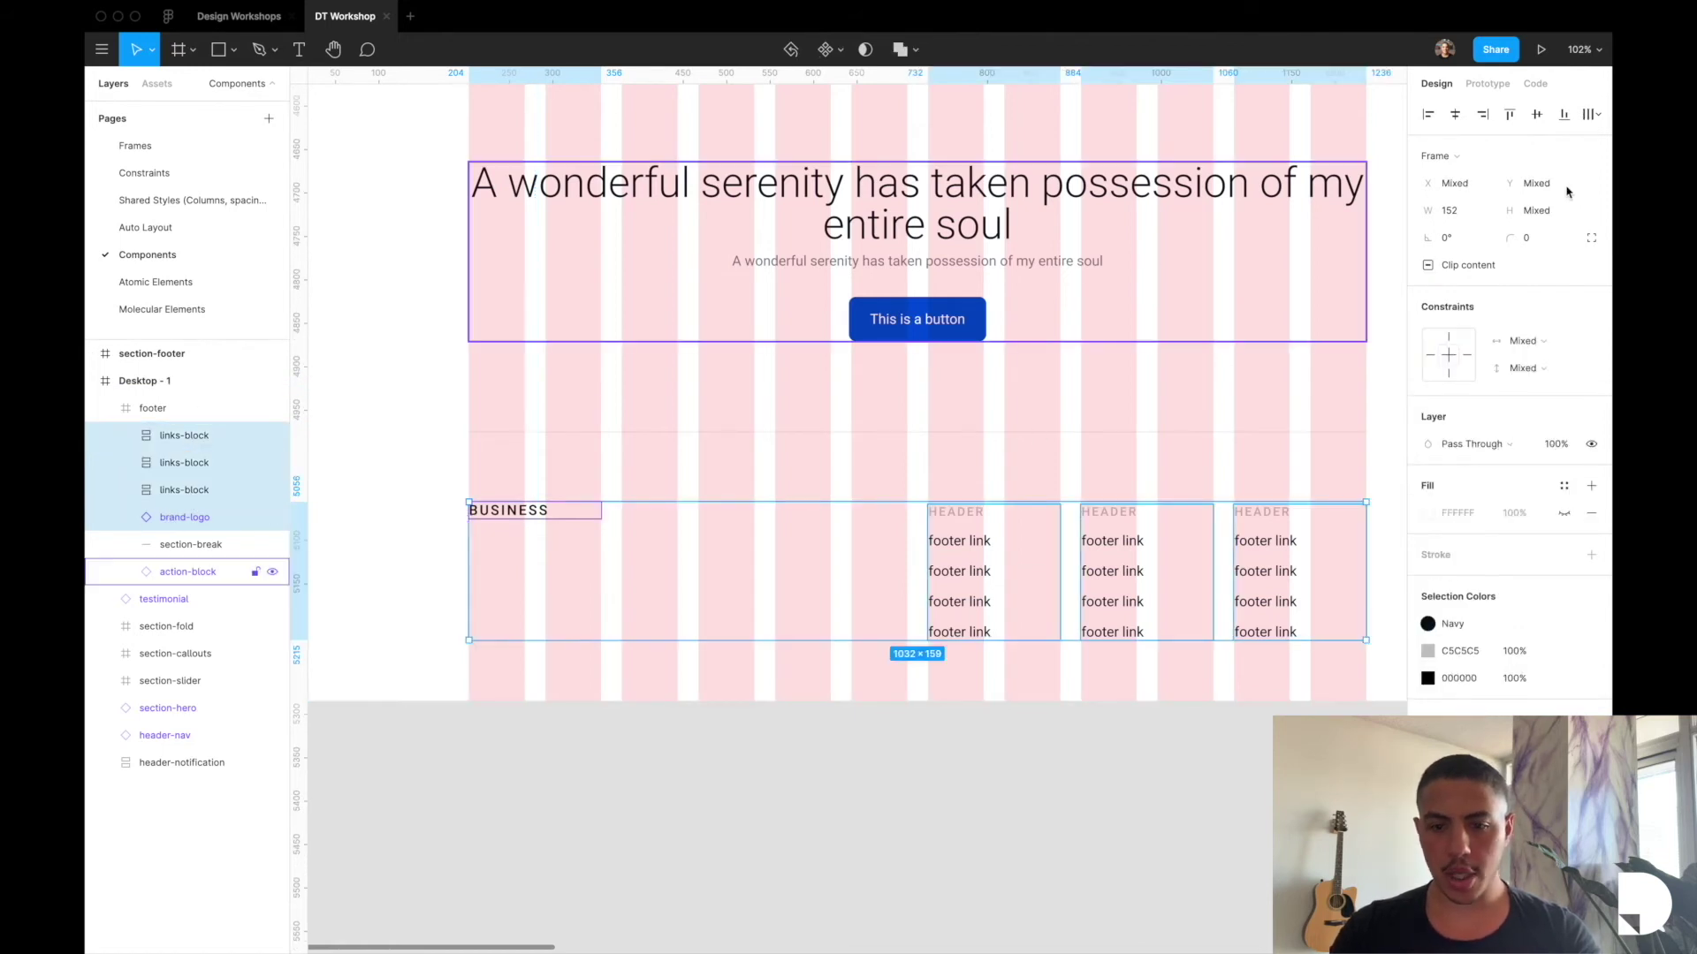
pyautogui.click(1513, 124)
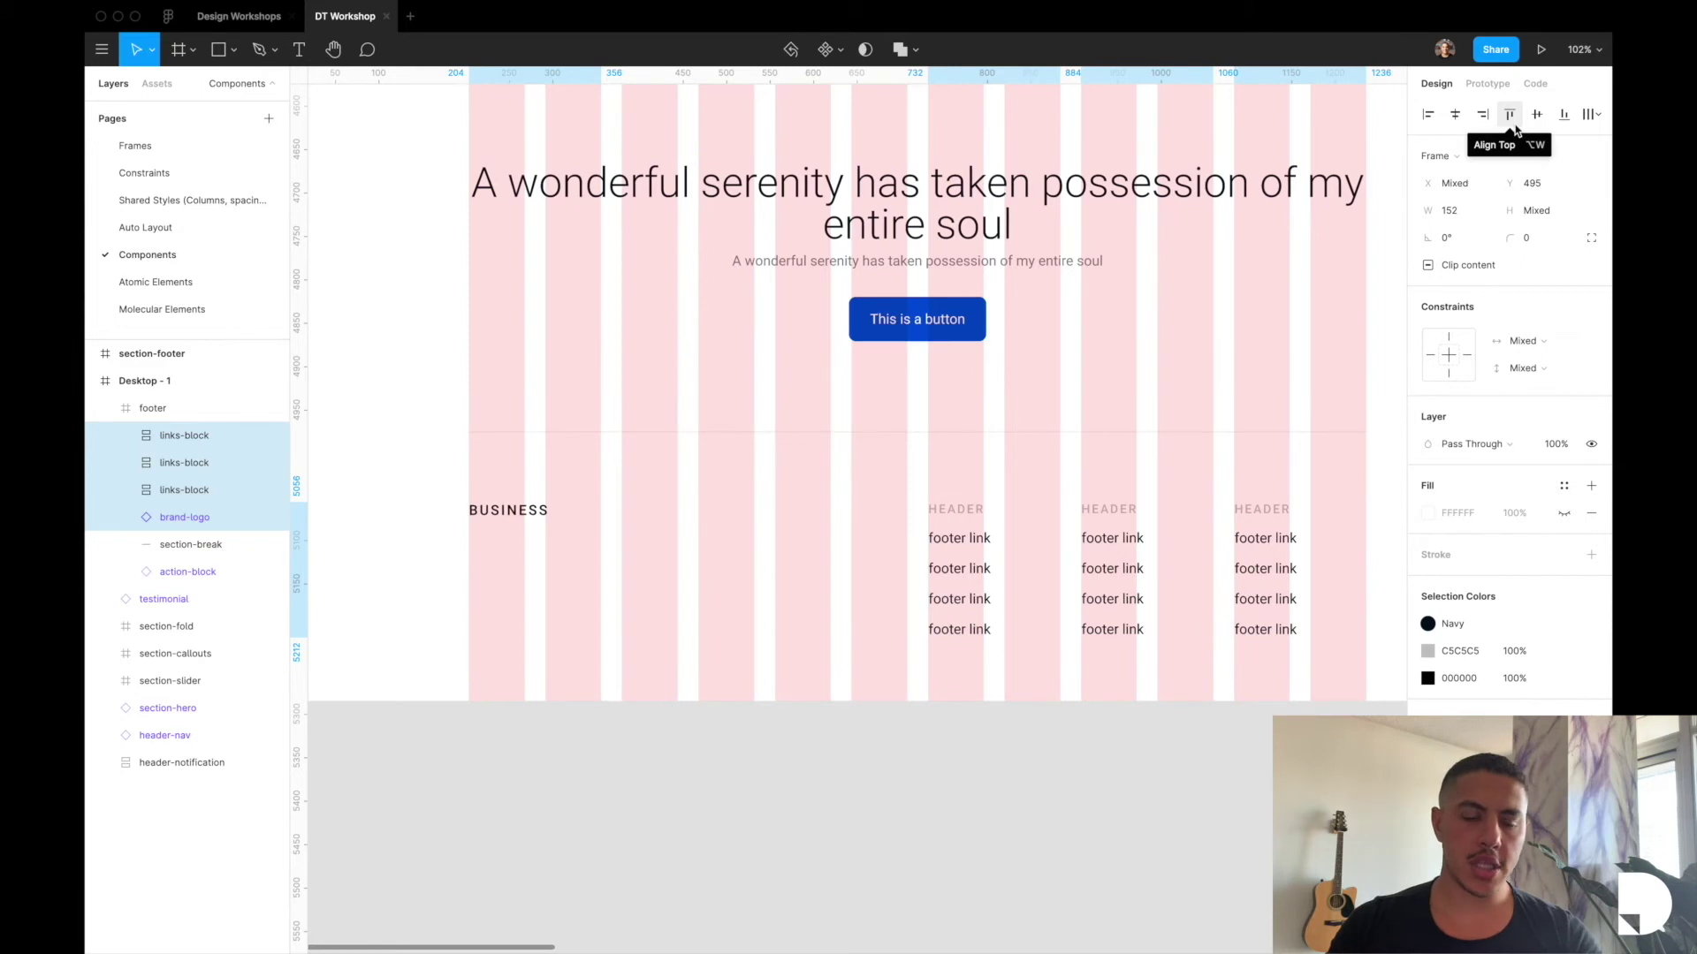
pyautogui.press('super+alt+g')
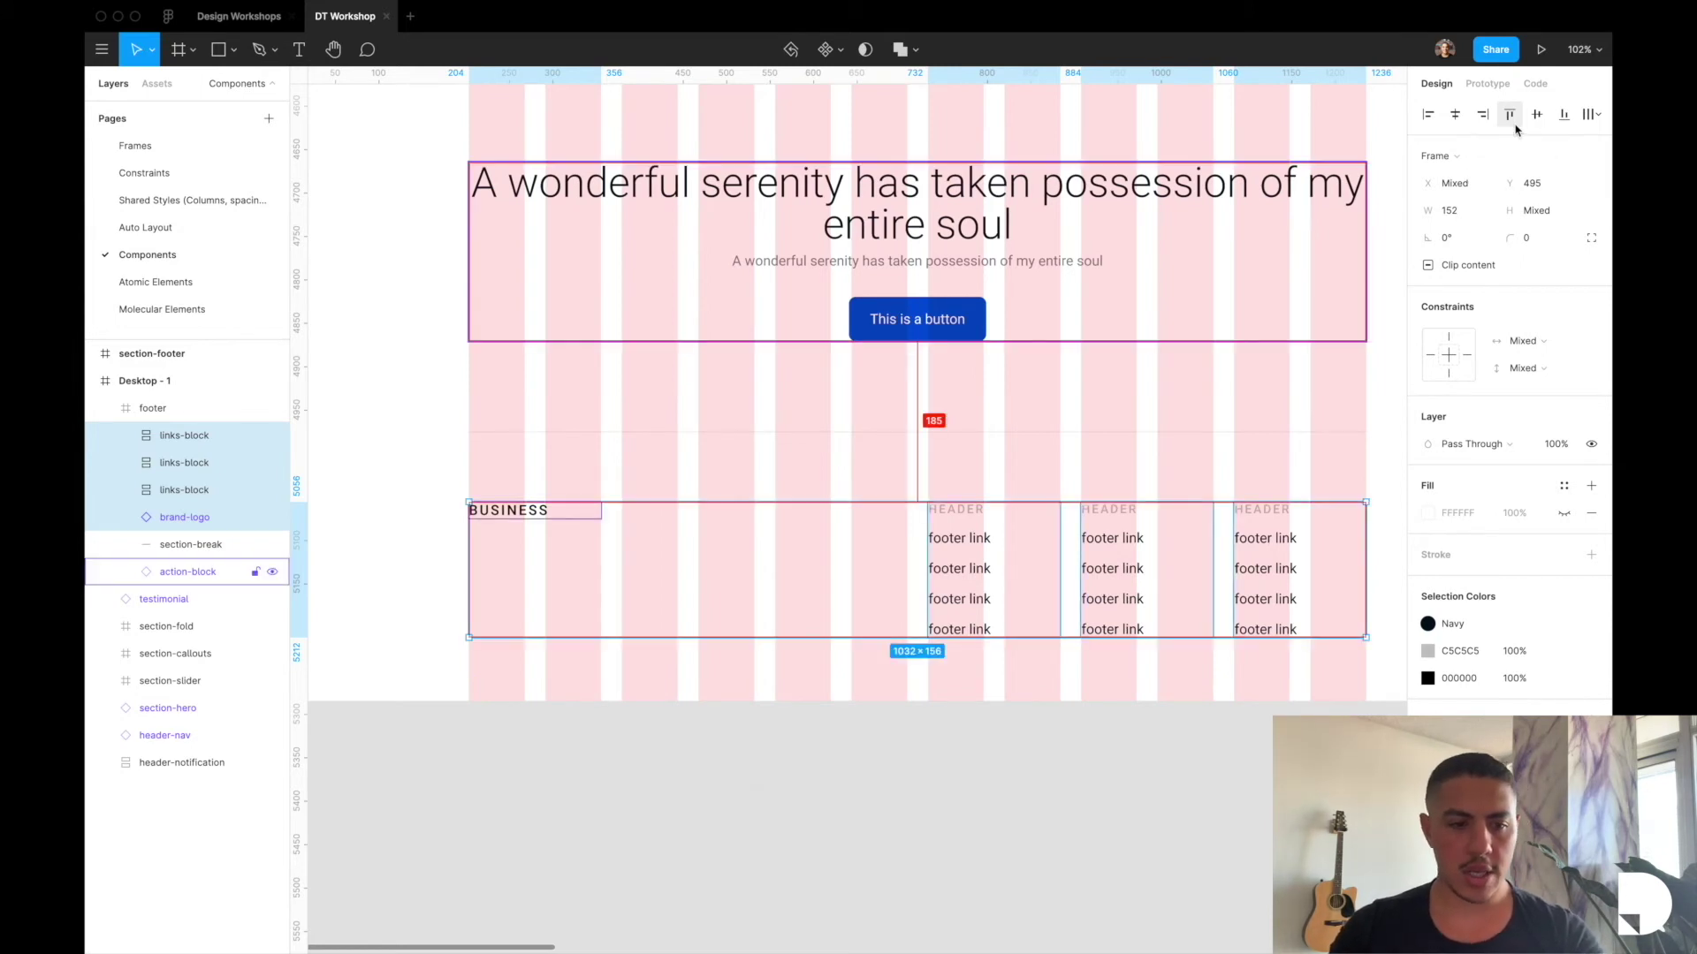
# Rename the new frame footer-content-wrapper.
pyautogui.doubleClick(203, 436)
pyautogui.write('fo')
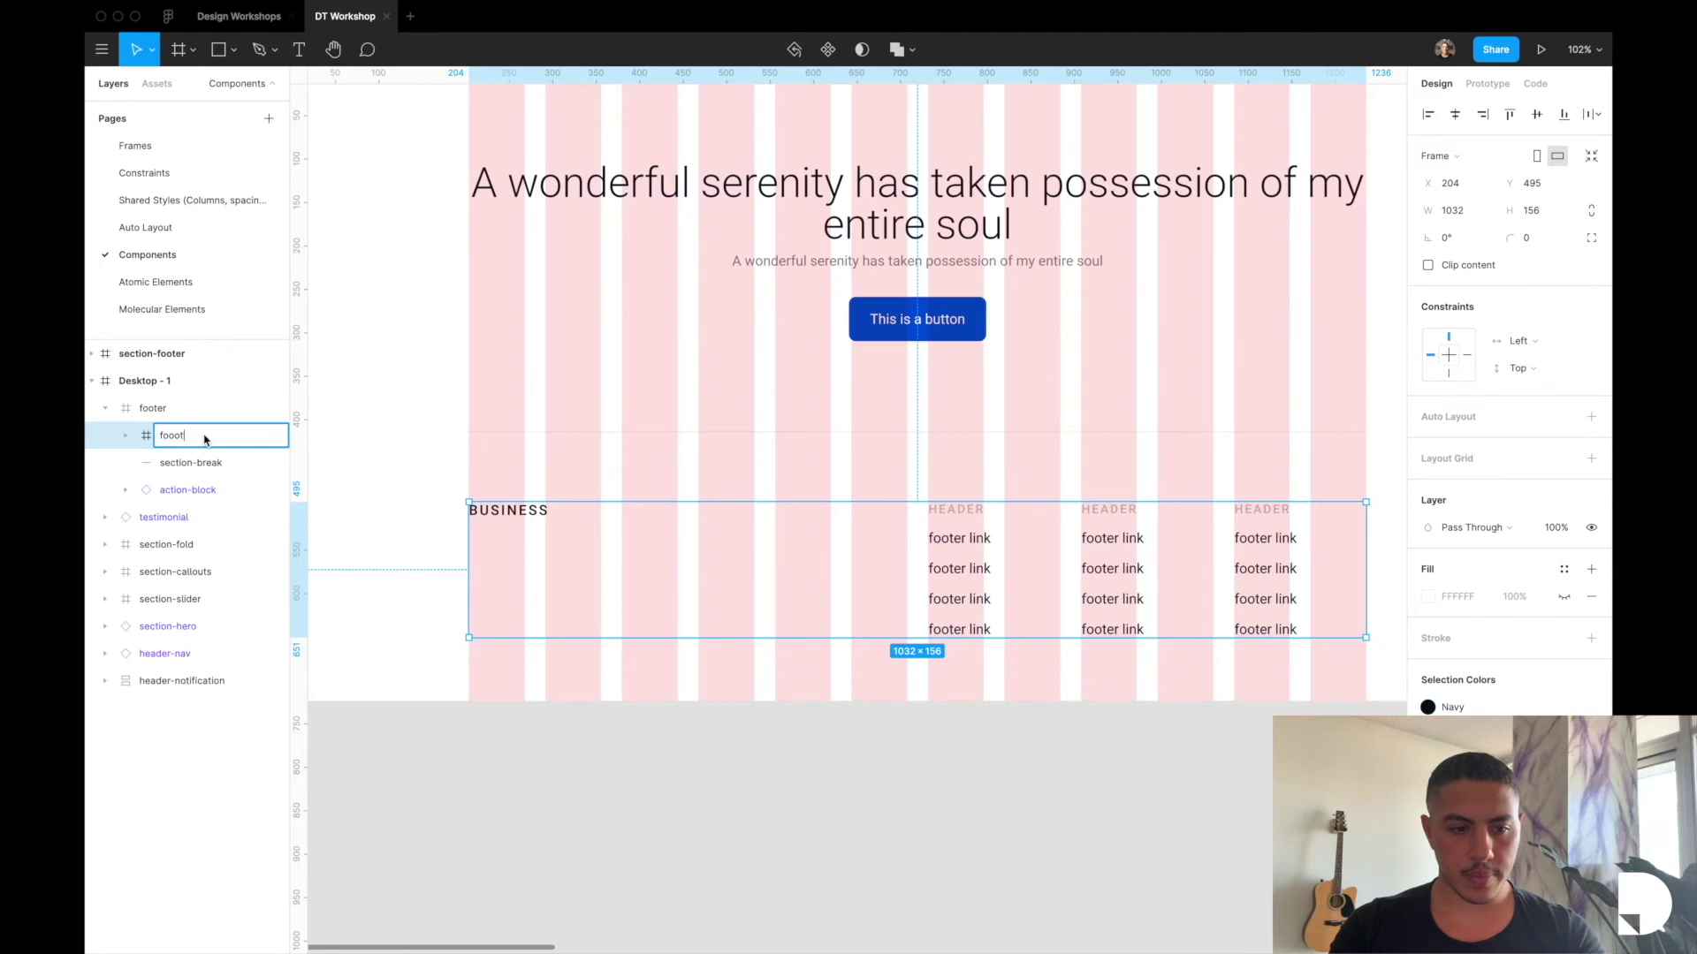
pyautogui.write('oter-content-wrappe')
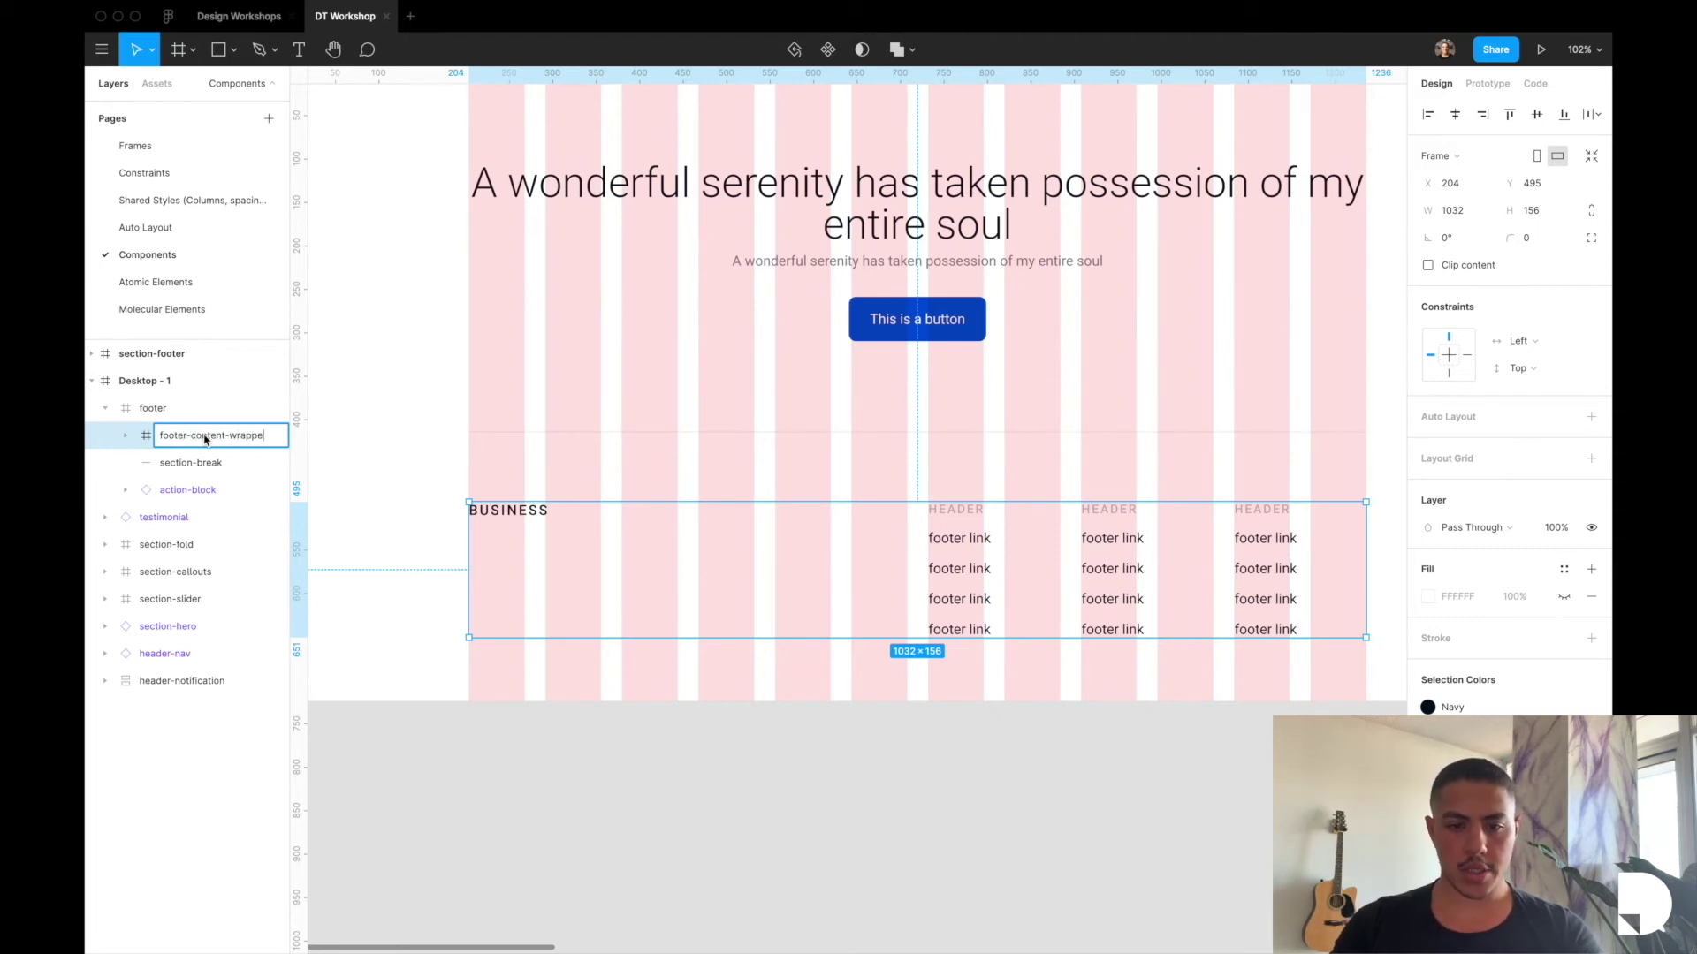
pyautogui.write('r')
pyautogui.press('Return')
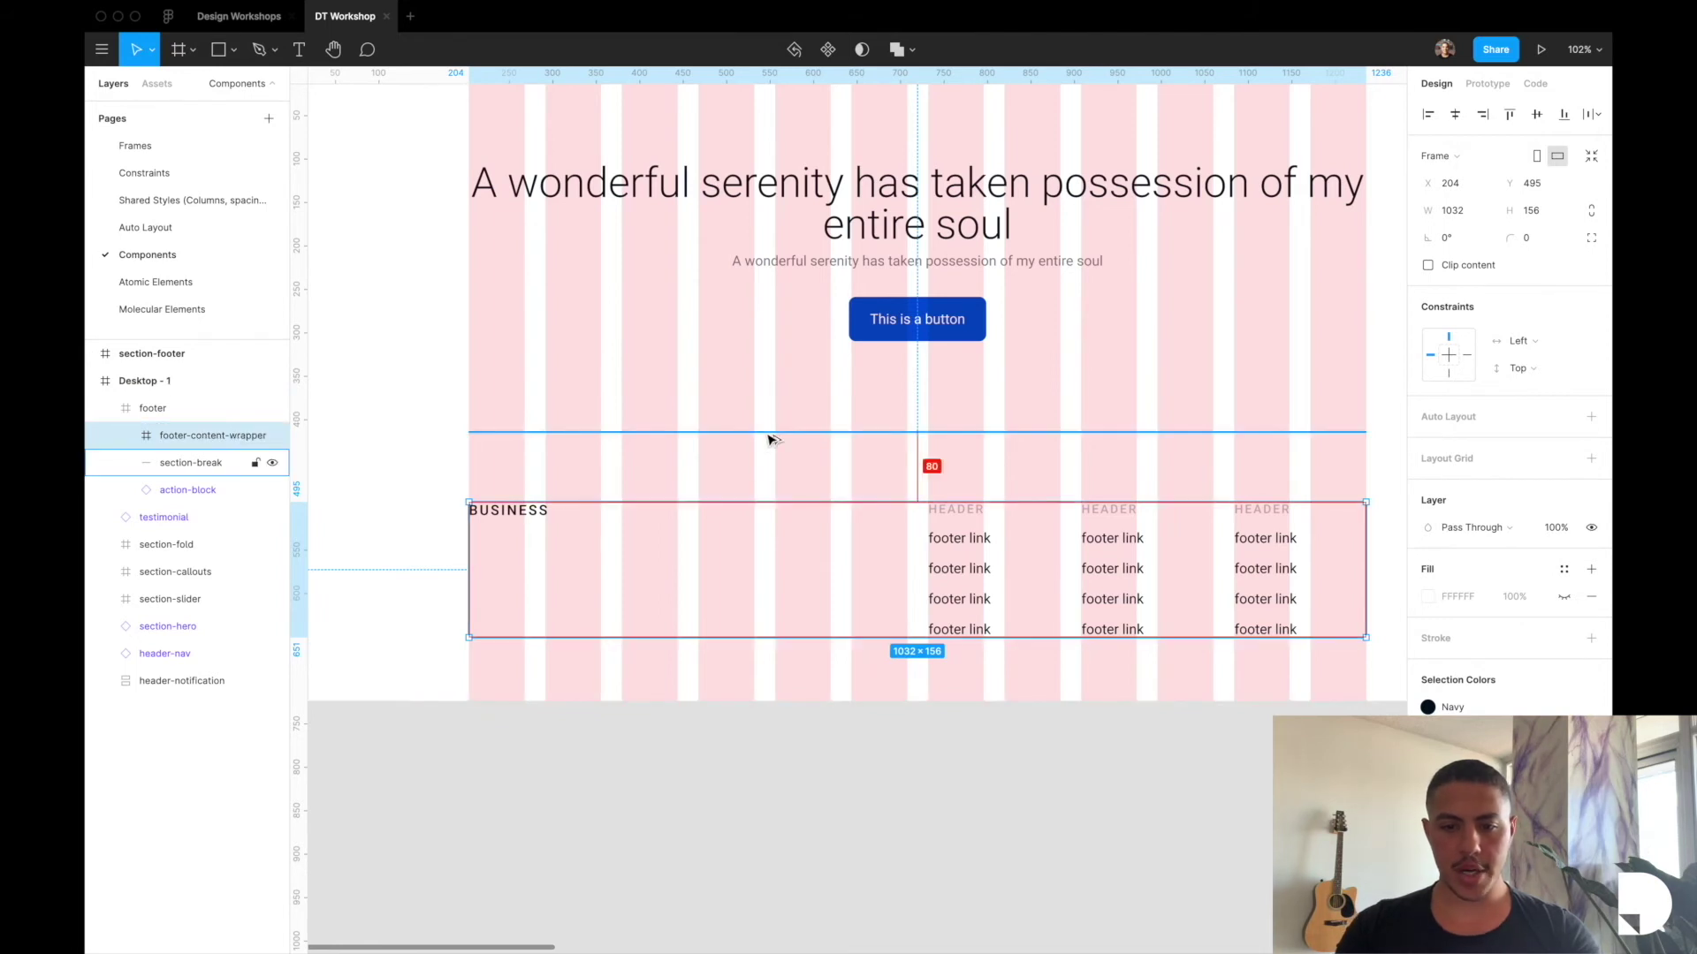
pyautogui.scroll(-3, 769, 439)
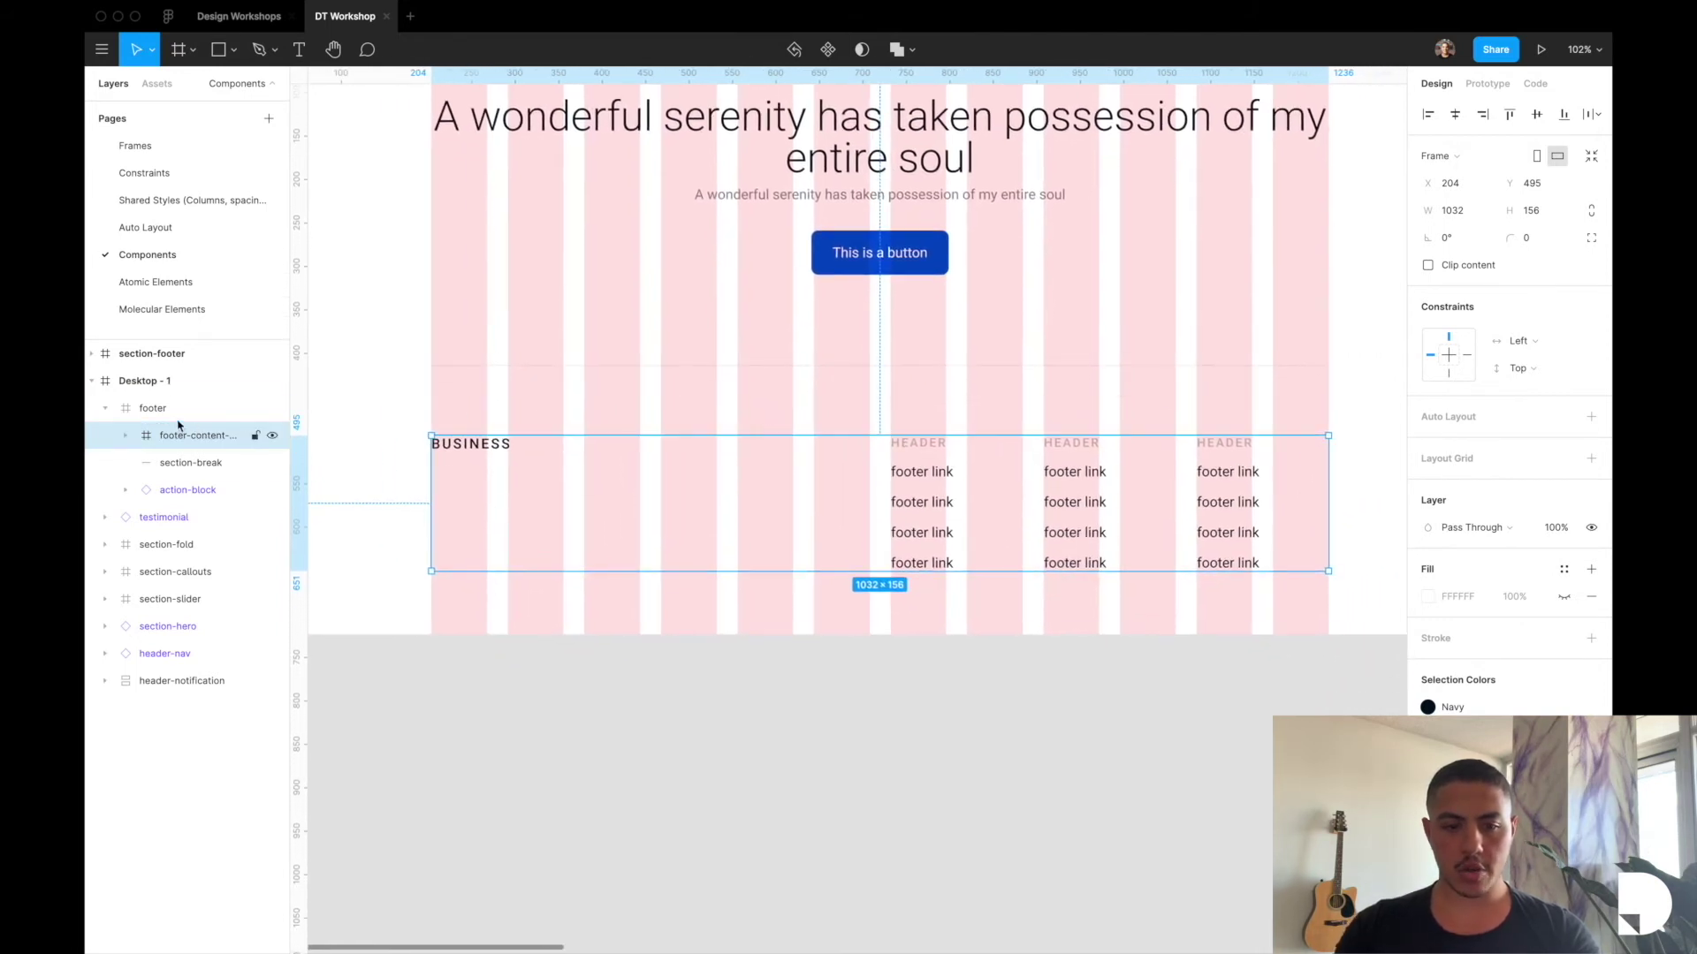
pyautogui.click(178, 421)
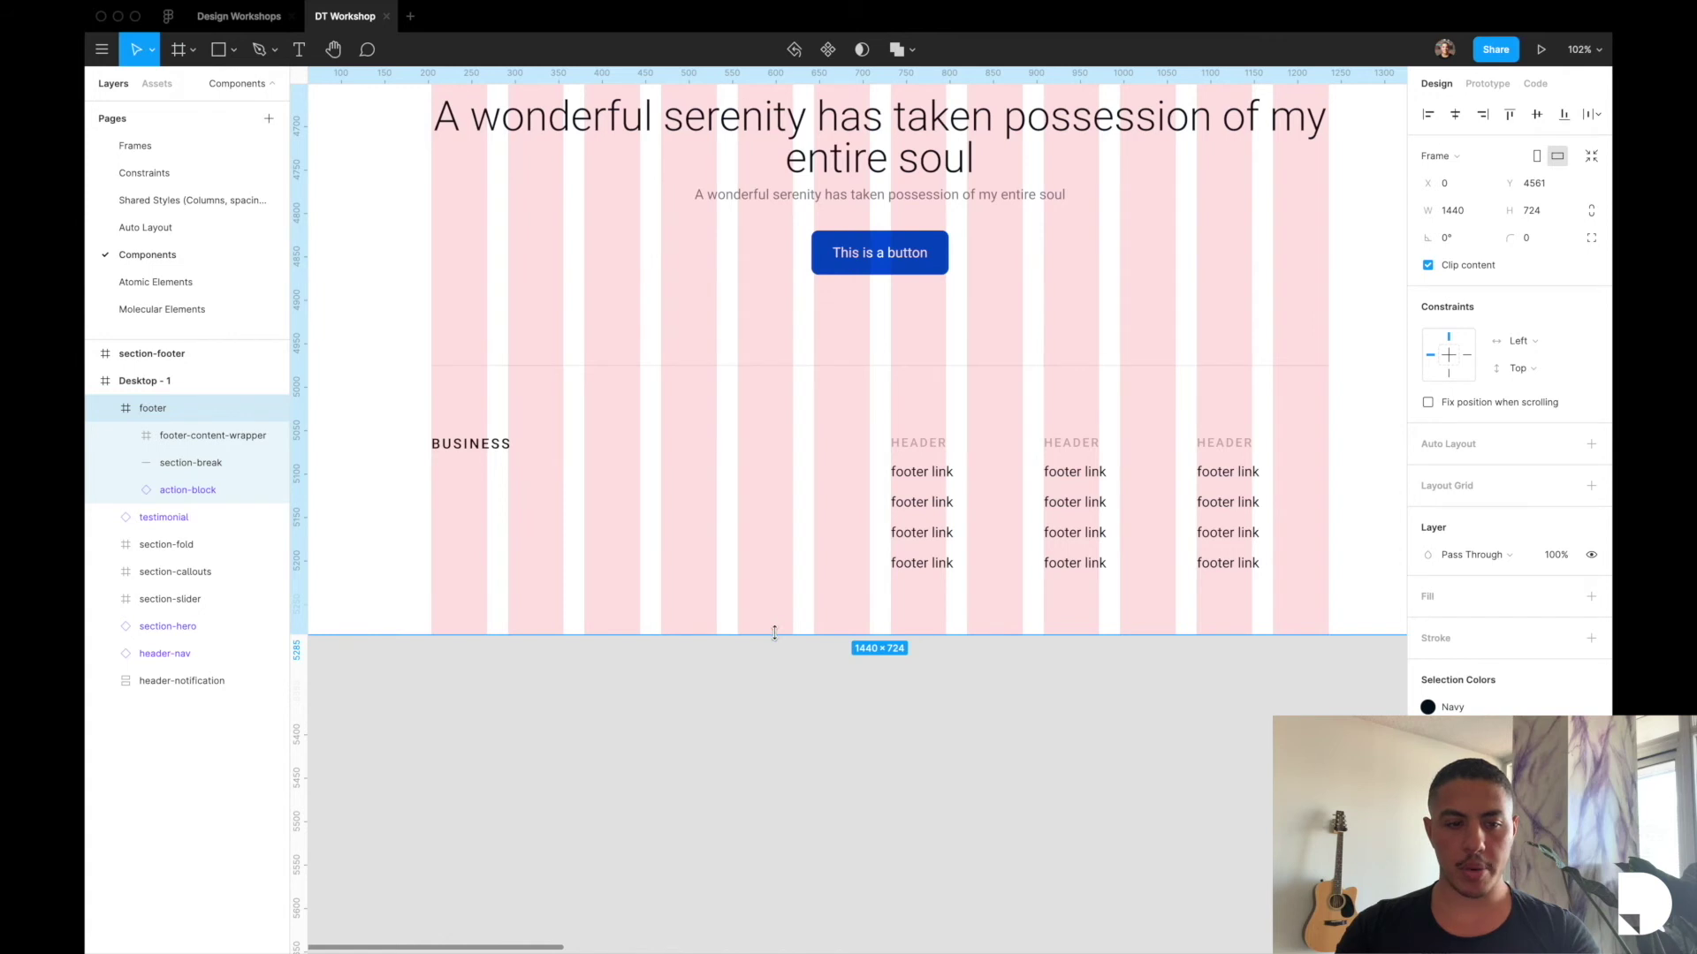
# Extend the footer and the Desktop - 1 frame (to 5355) downward.
pyautogui.moveTo(774, 633); pyautogui.dragTo(772, 678)
pyautogui.click(167, 382)
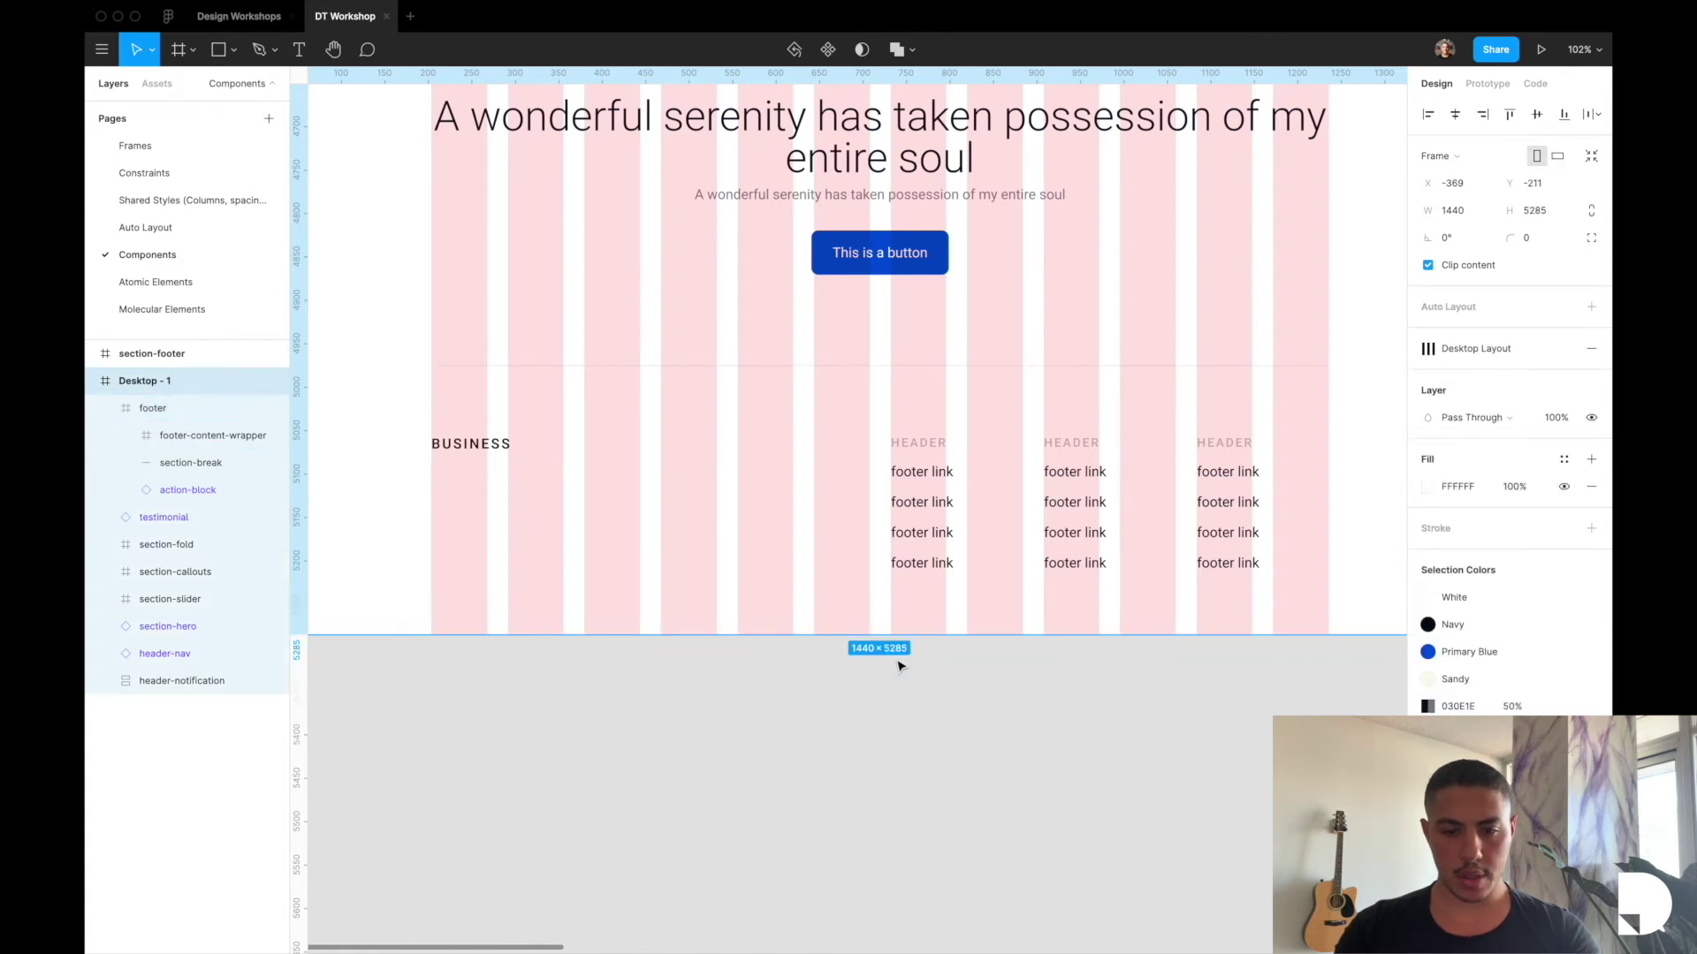
pyautogui.moveTo(864, 636); pyautogui.dragTo(865, 696)
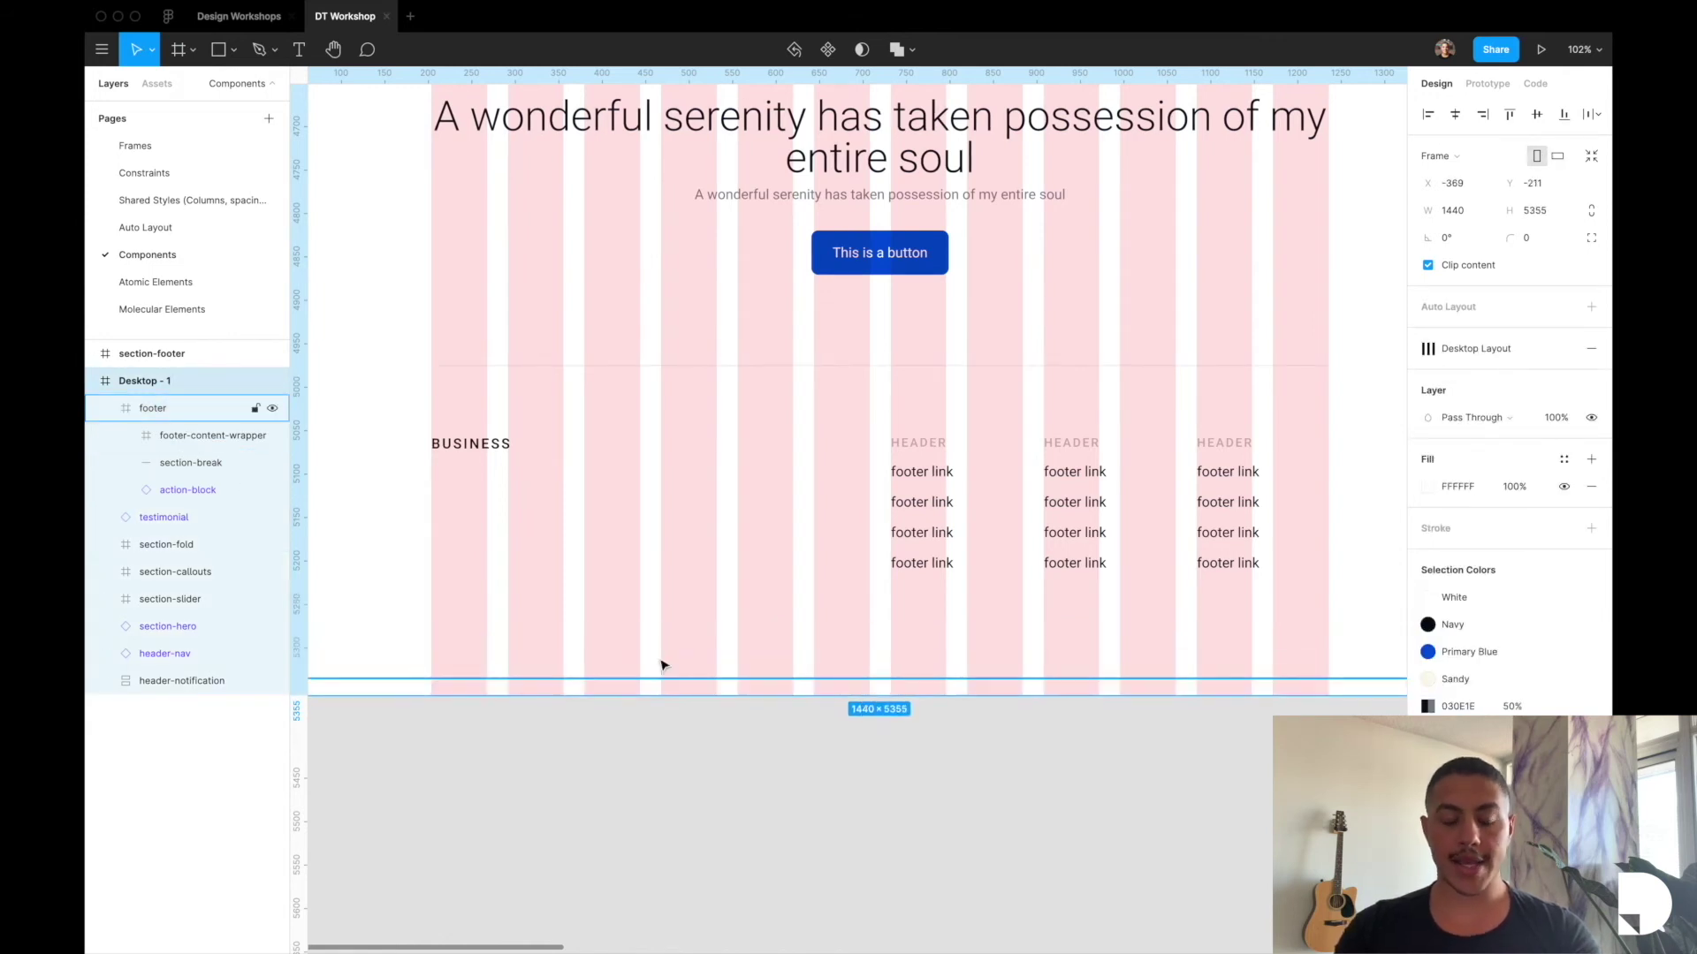
# Add a full-width 'This is a footnote' text near the footer bottom.
pyautogui.press('t')
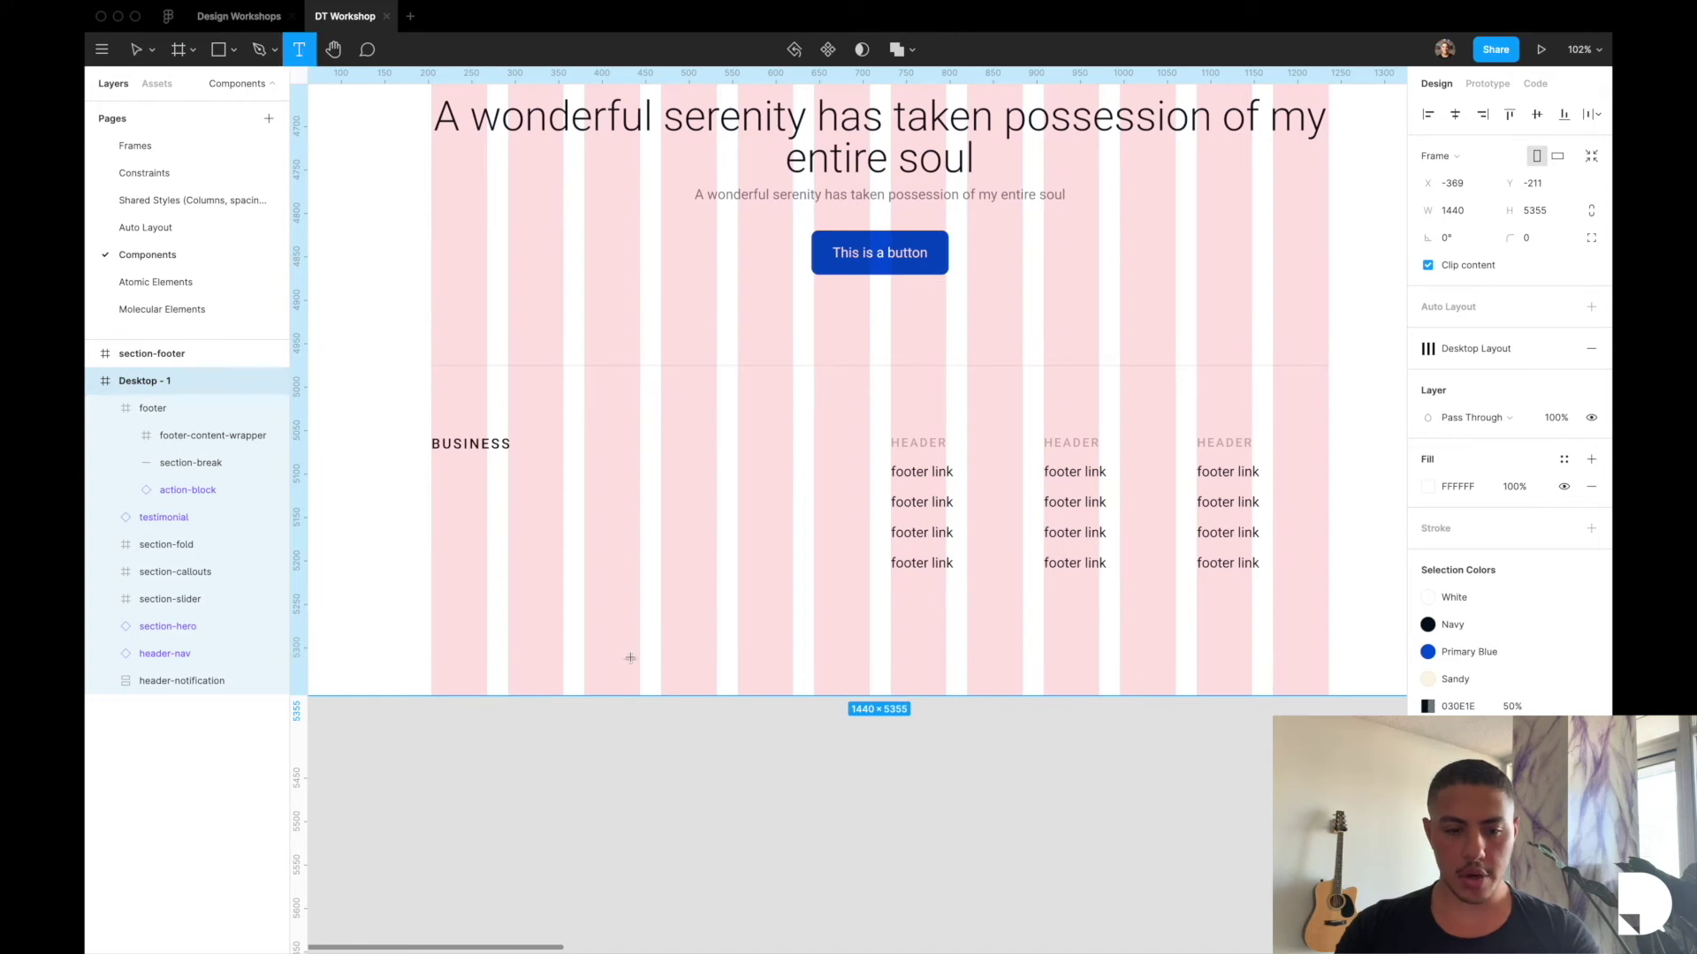
pyautogui.moveTo(434, 607); pyautogui.dragTo(1331, 627)
pyautogui.write('This is a footnote')
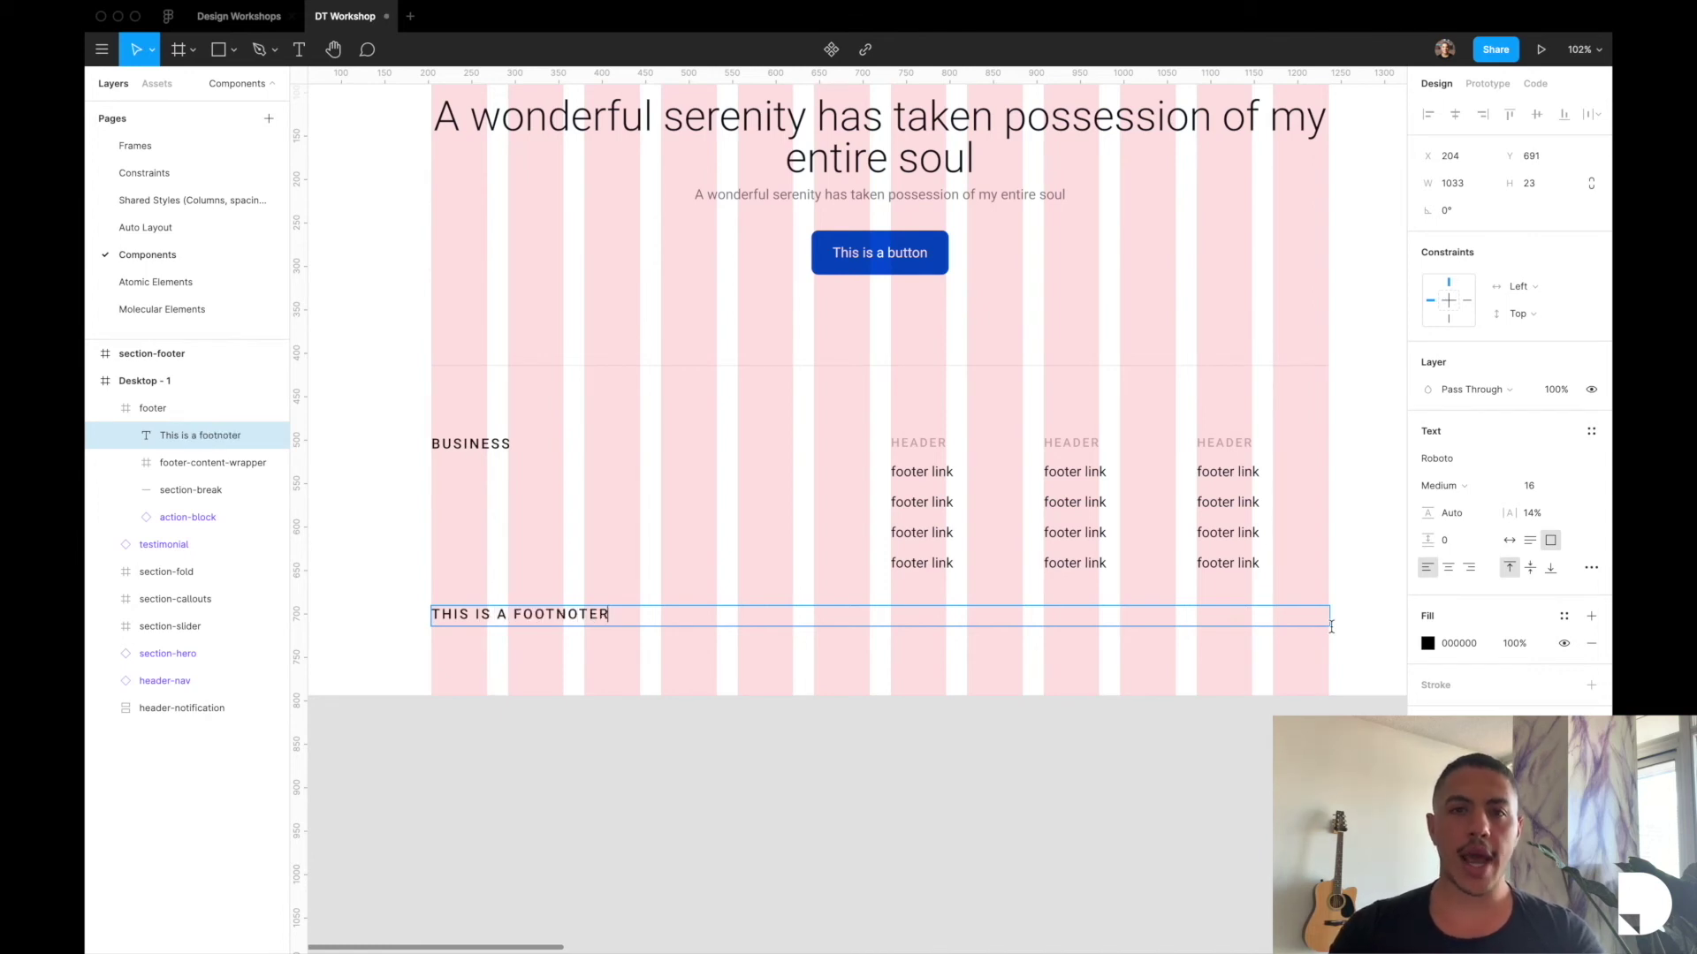
pyautogui.press('Escape')
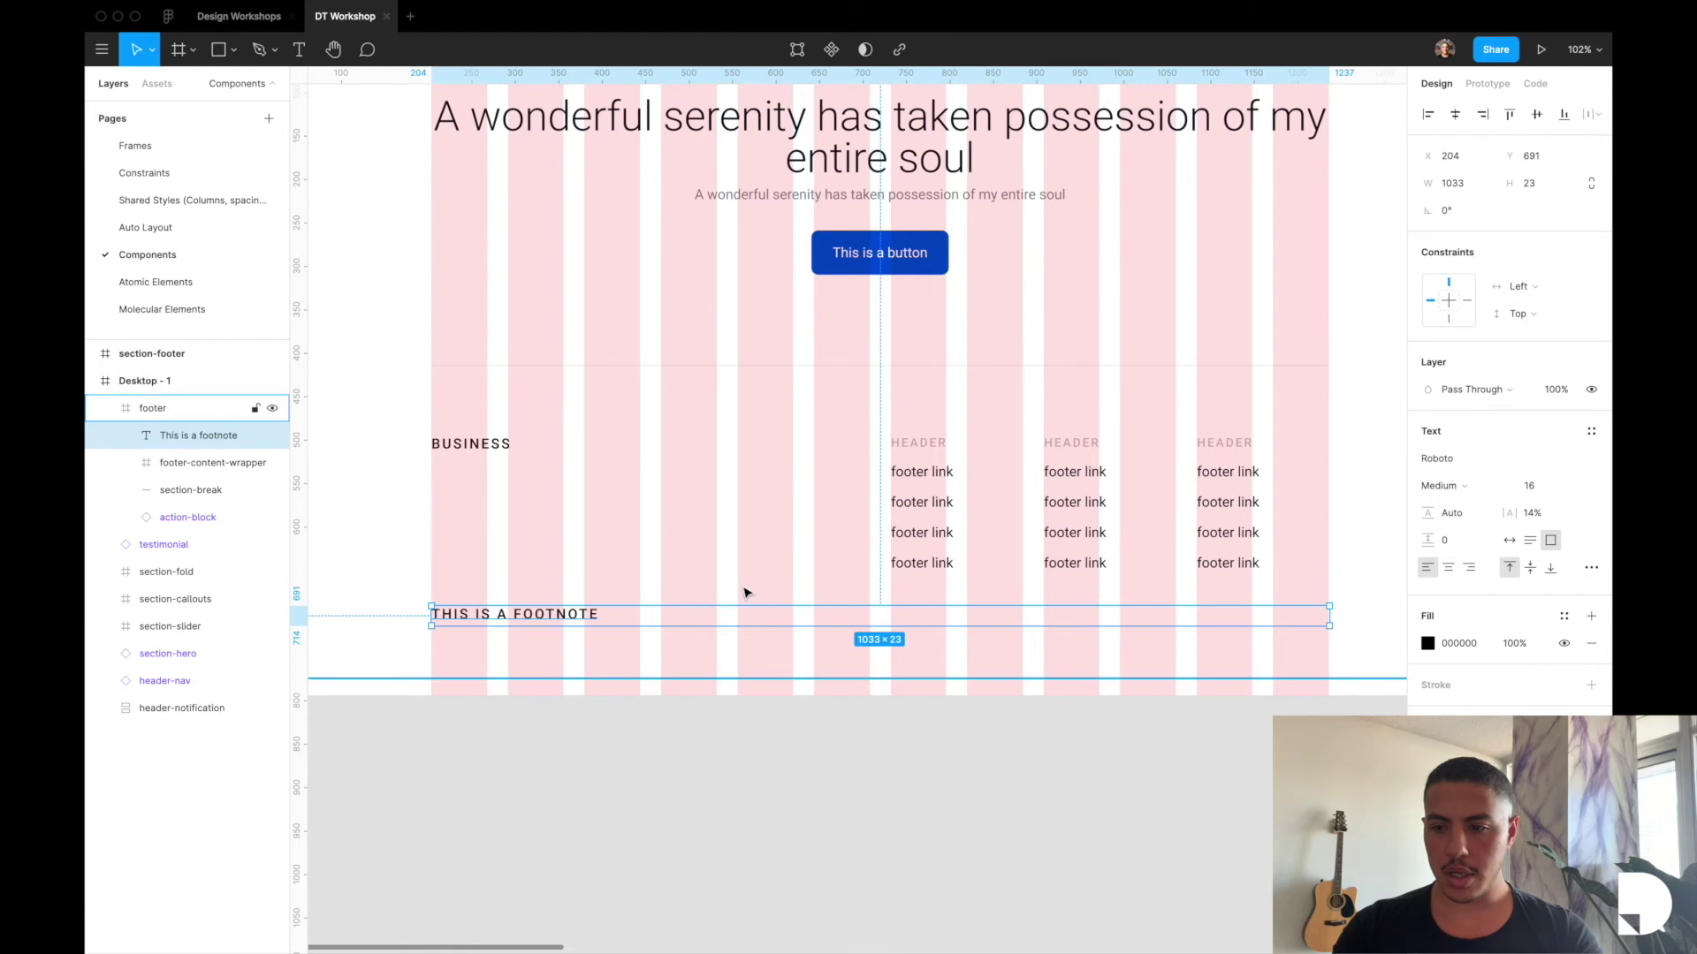
# Apply the p text style to the footnote with auto height, then frame it.
pyautogui.click(1591, 431)
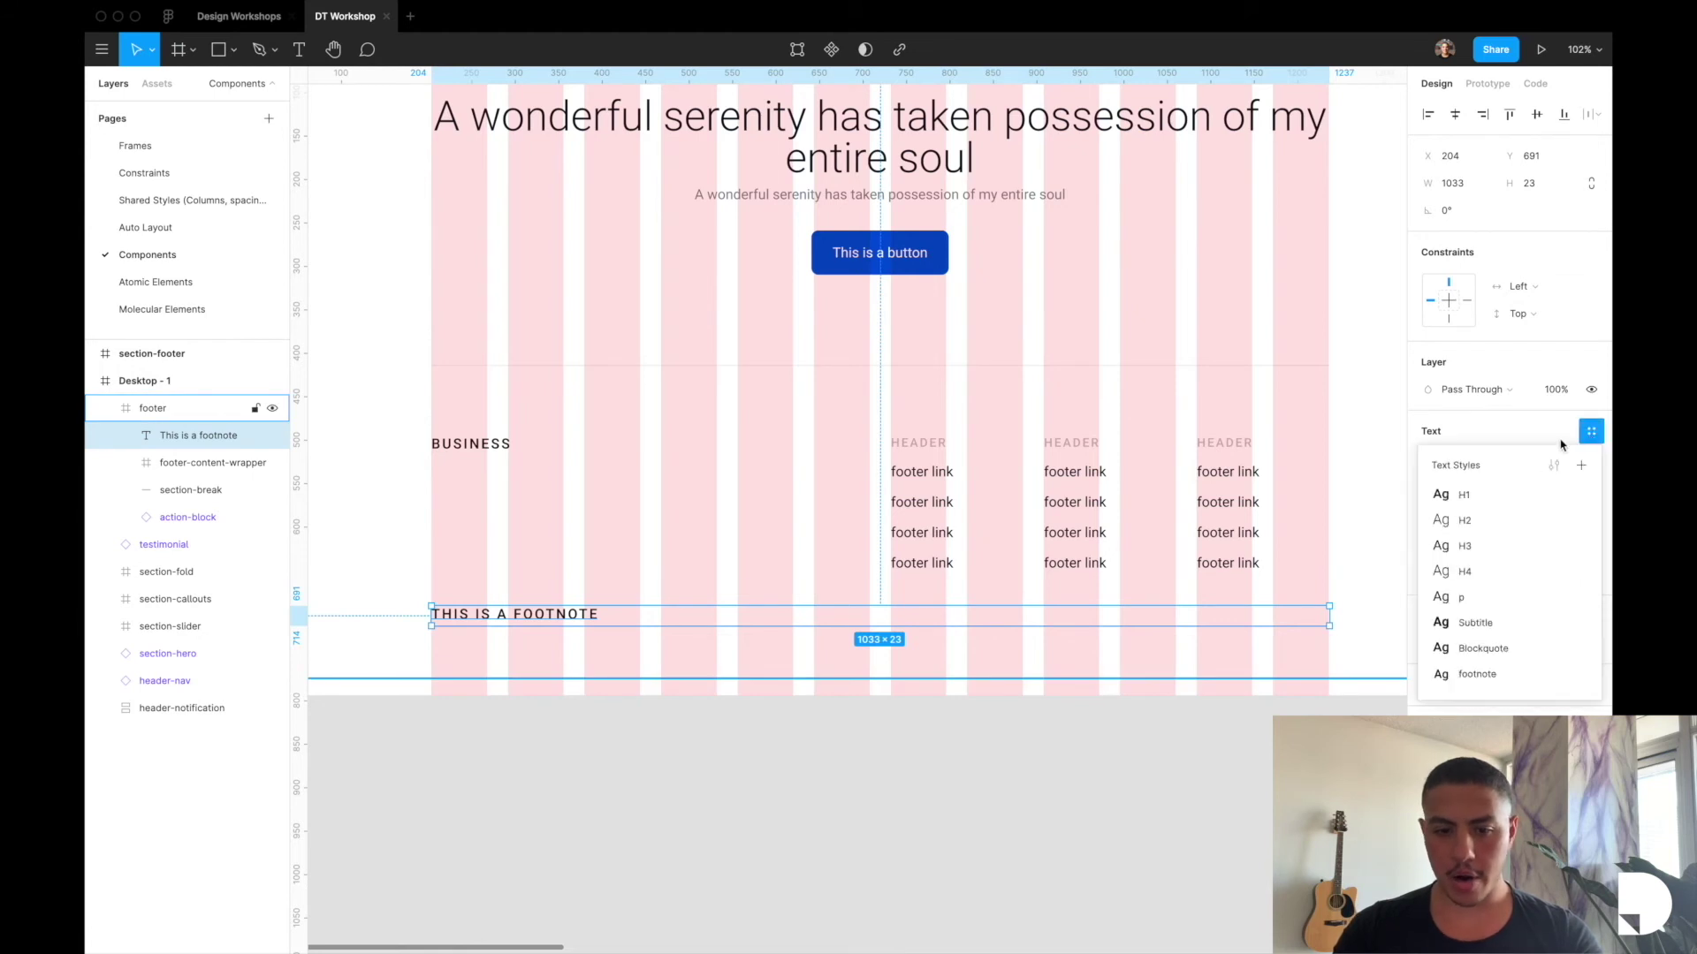
pyautogui.click(1481, 608)
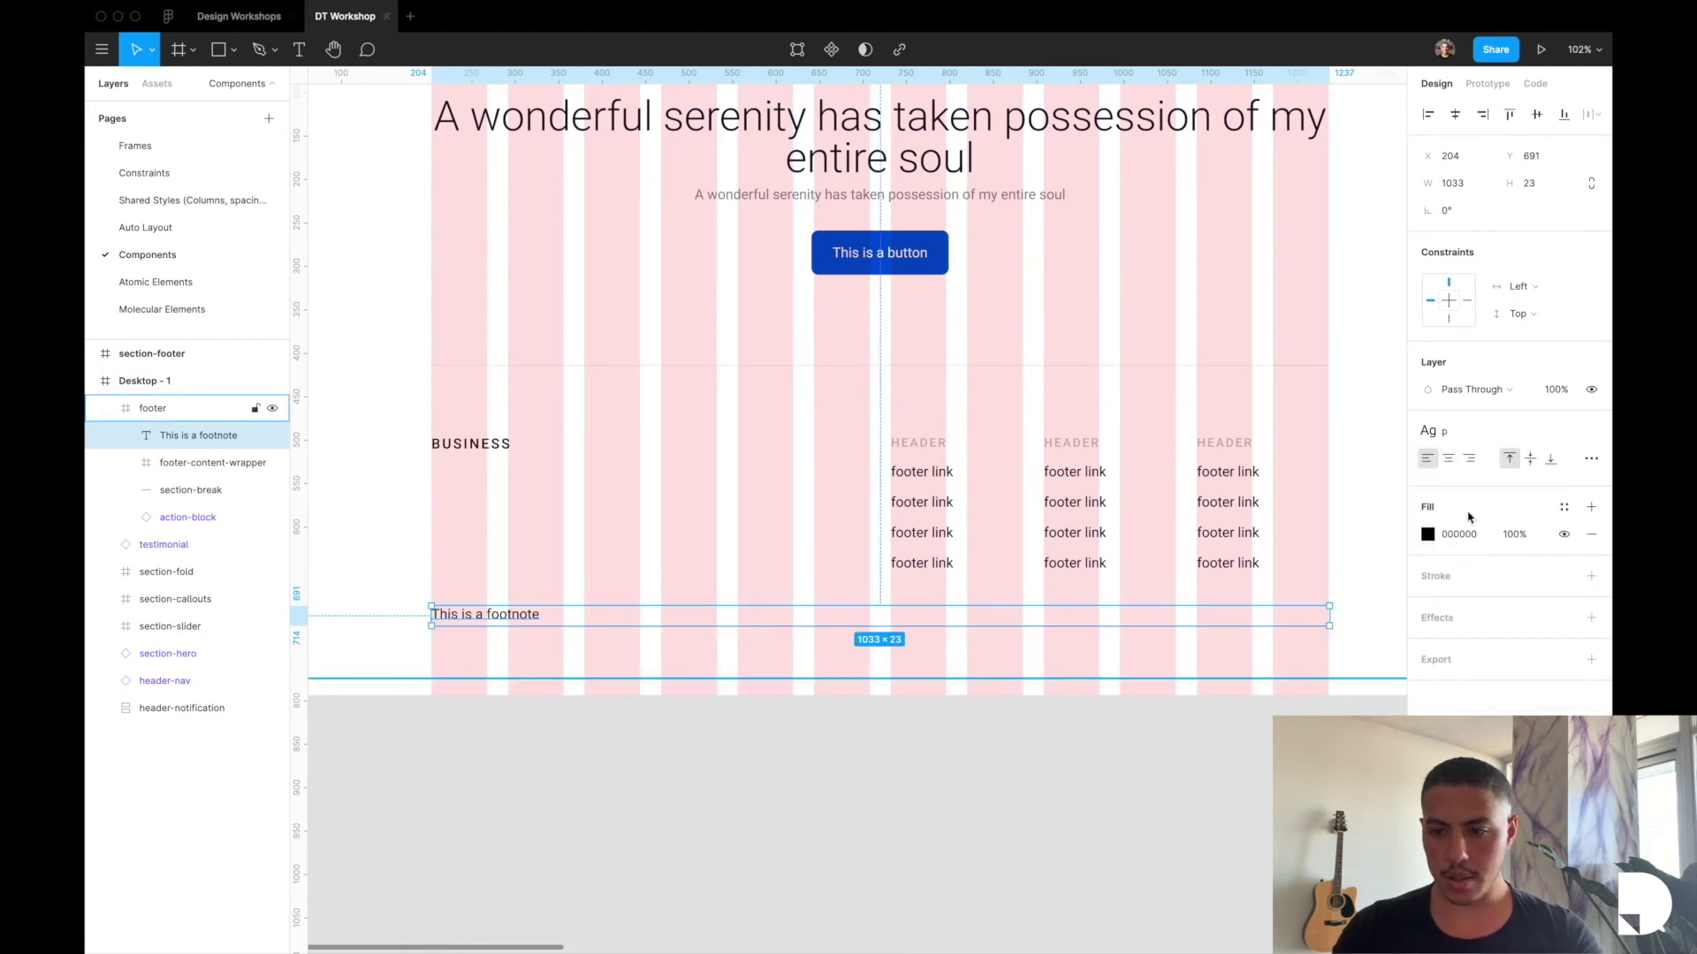
pyautogui.click(1586, 433)
pyautogui.click(1530, 539)
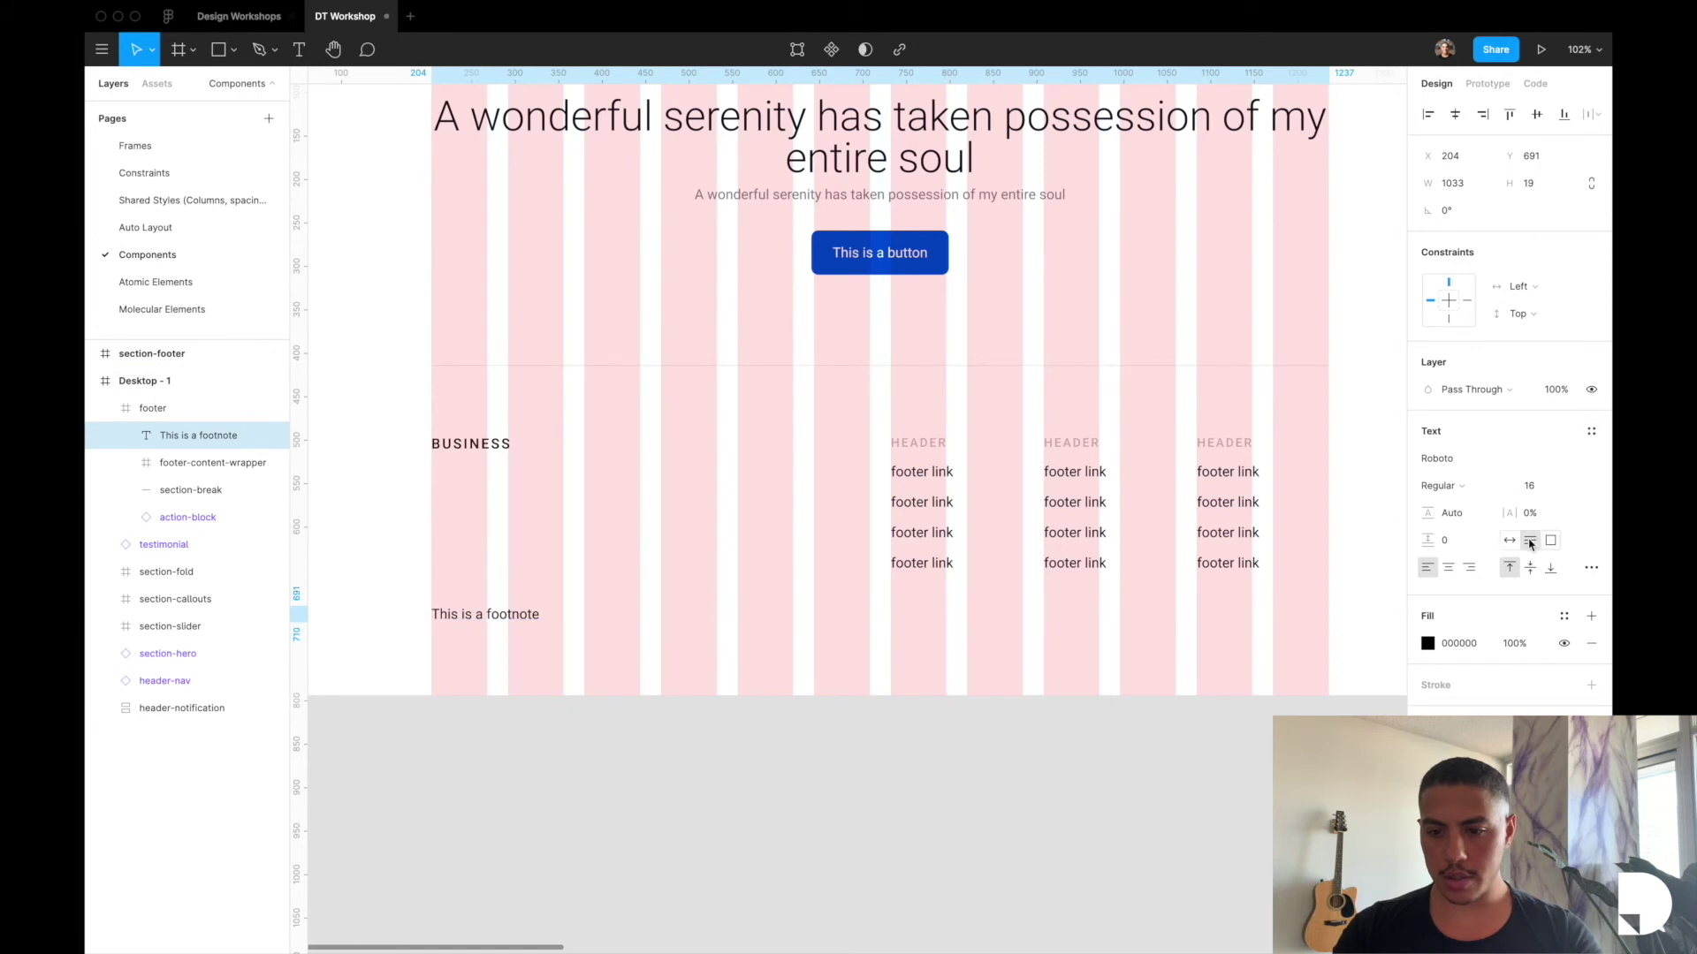
pyautogui.click(1590, 433)
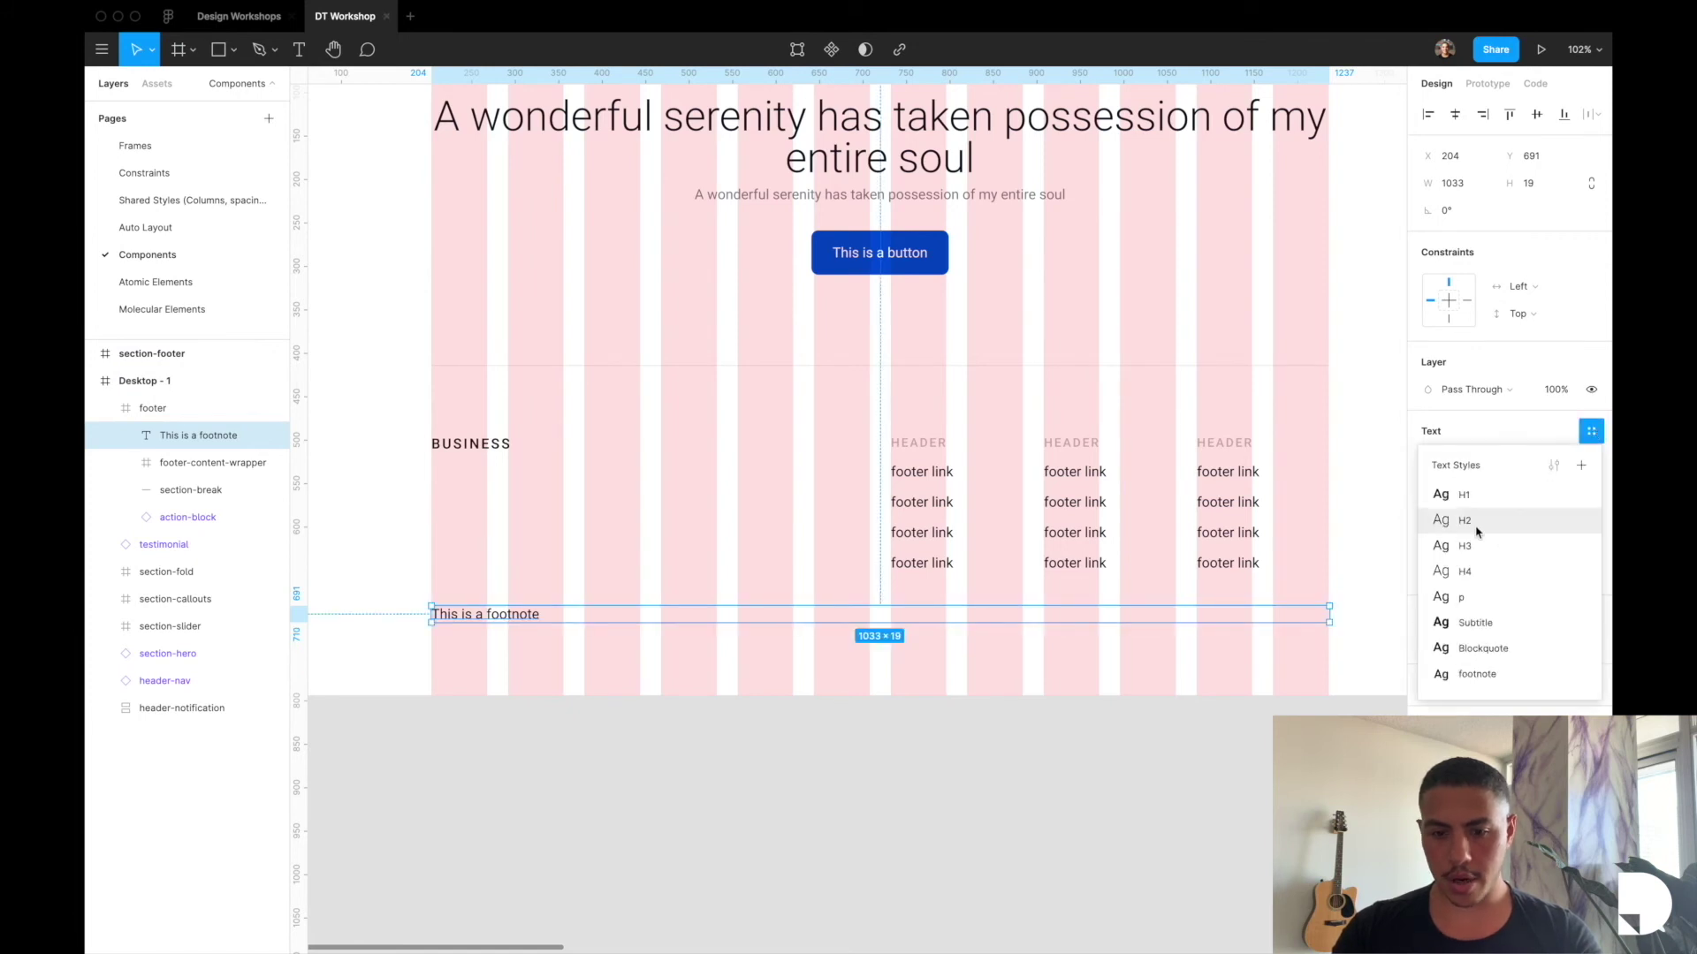
pyautogui.click(1455, 597)
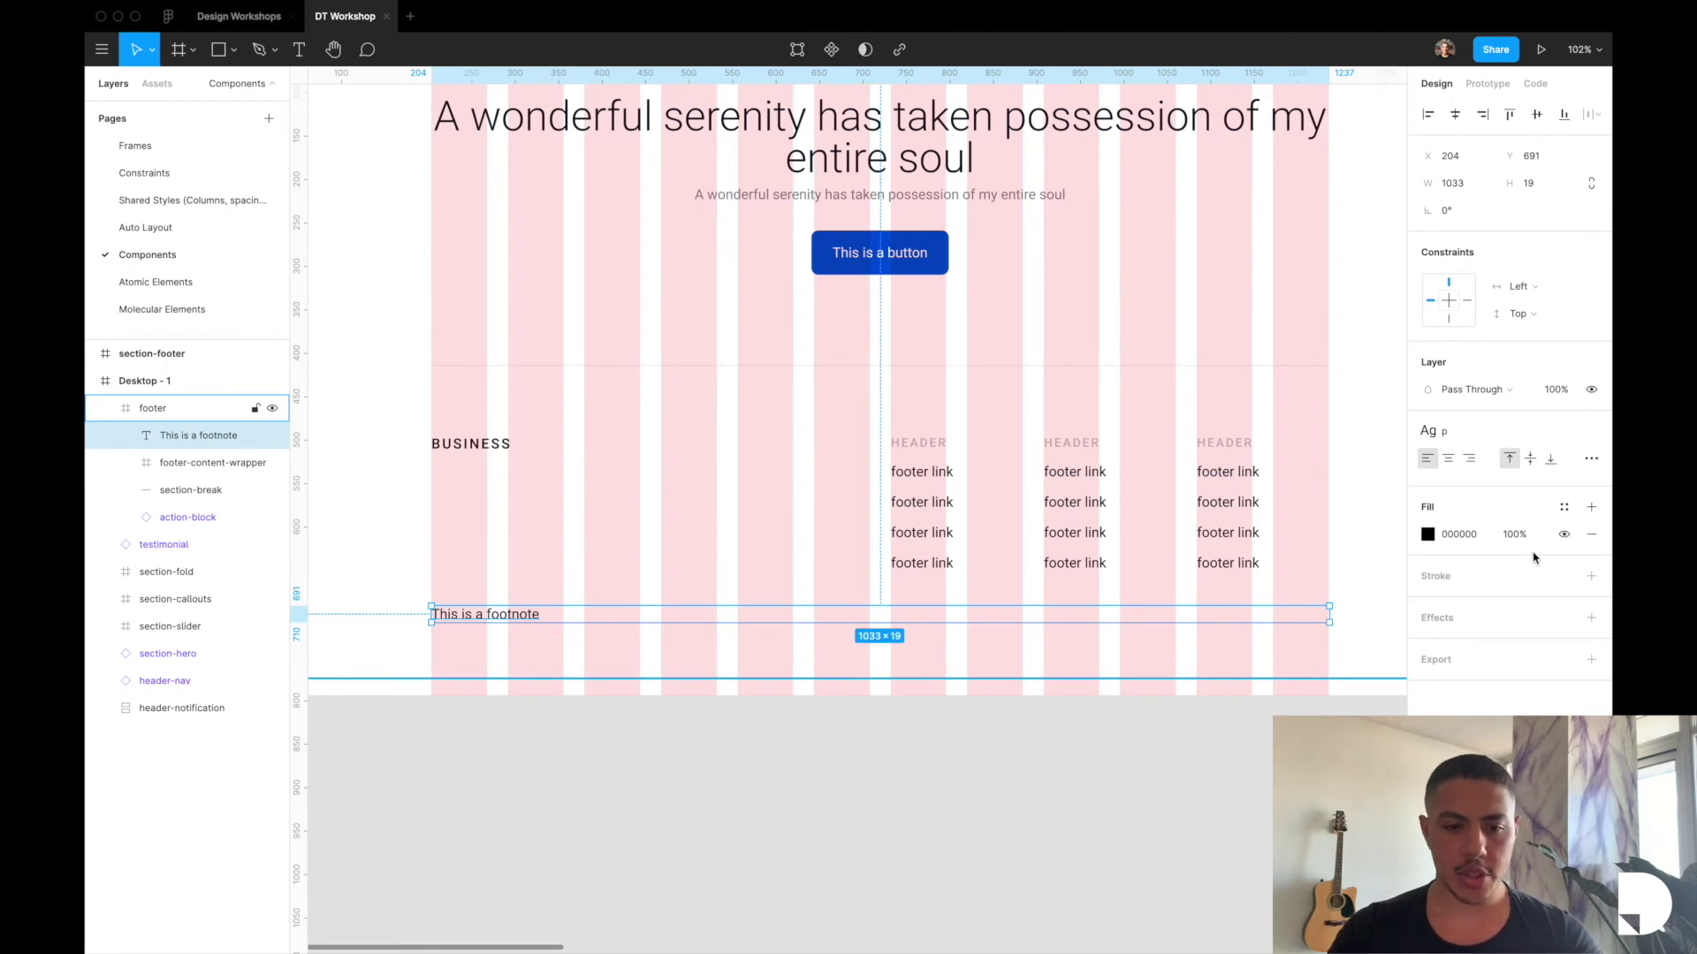
pyautogui.press('alt+super+g')
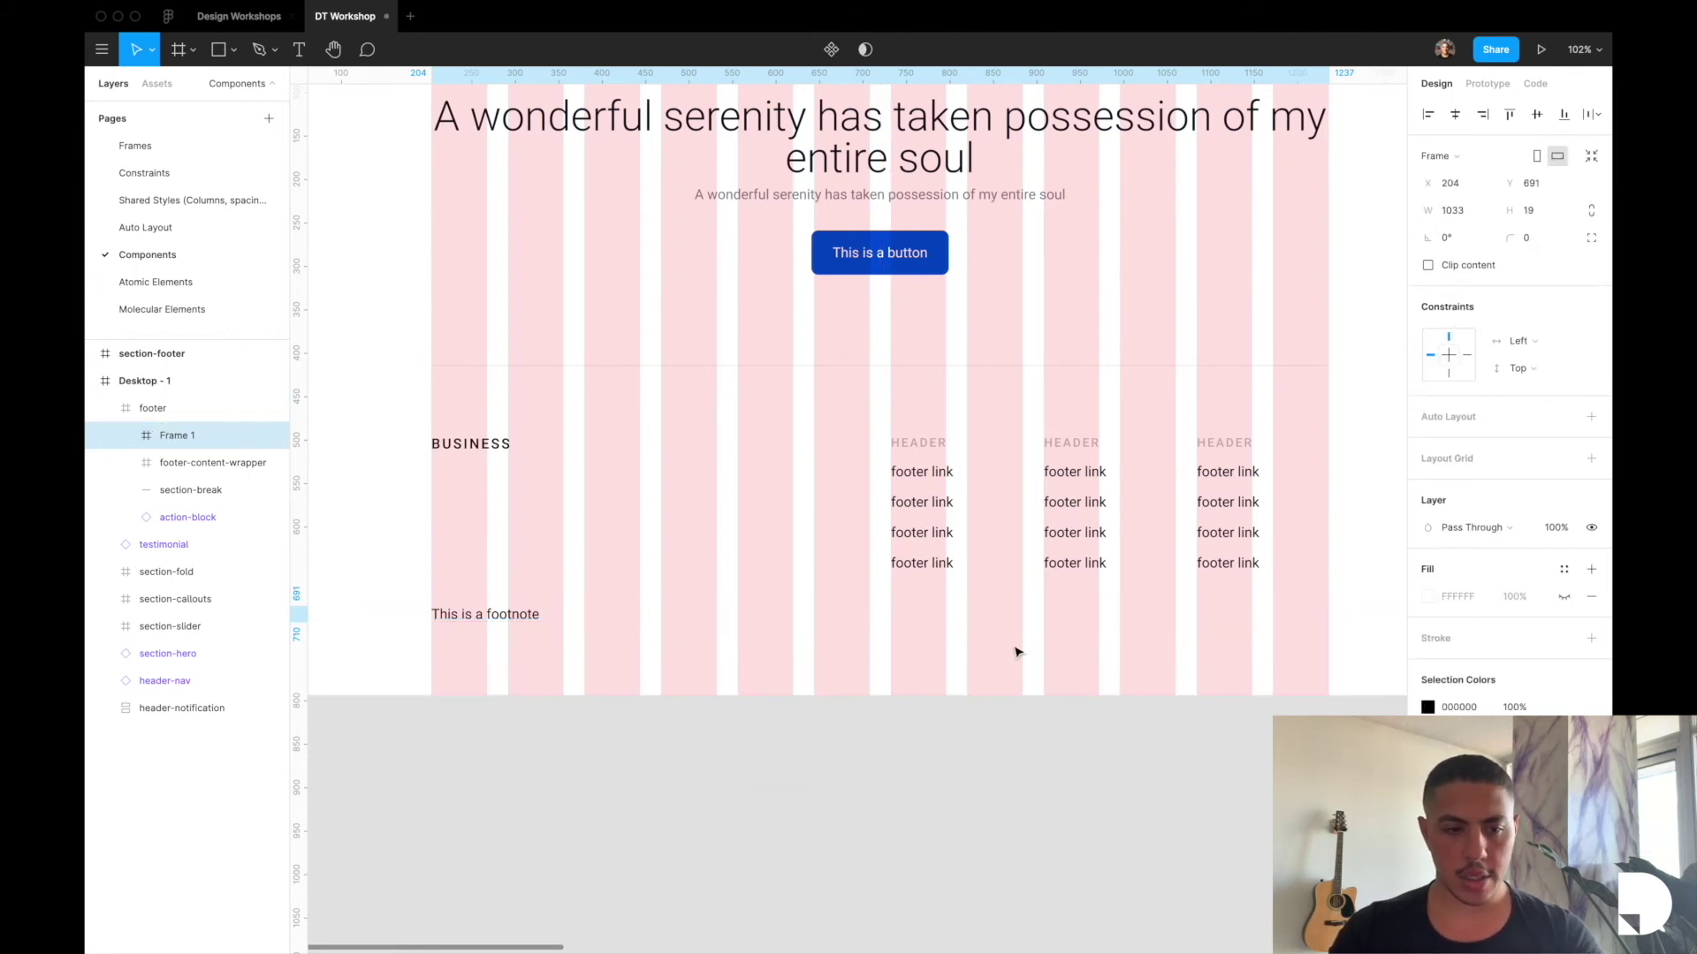
# Rename Frame 1 to footnote and stretch it to the full 1439 px page width.
pyautogui.doubleClick(174, 436)
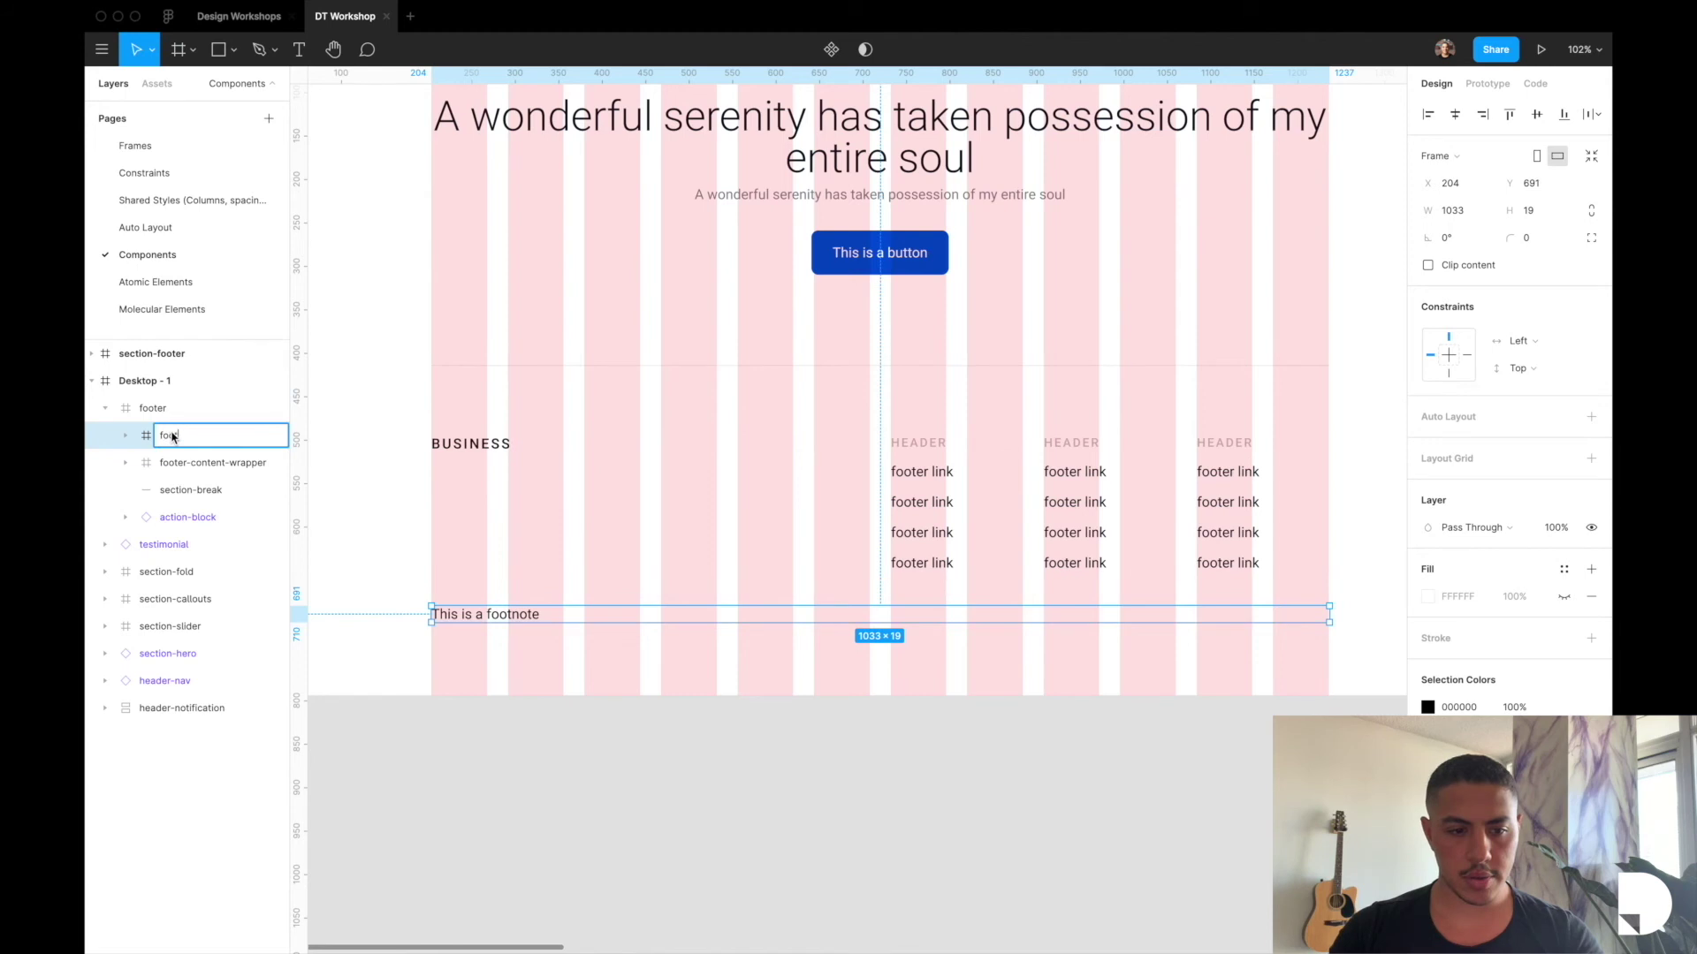
pyautogui.press('Return')
pyautogui.hscroll(3, 1042, 625)
pyautogui.scroll(-2, 1043, 627)
pyautogui.scroll(-3, 1043, 627)
pyautogui.hscroll(-2, 1105, 615)
pyautogui.press('alt')
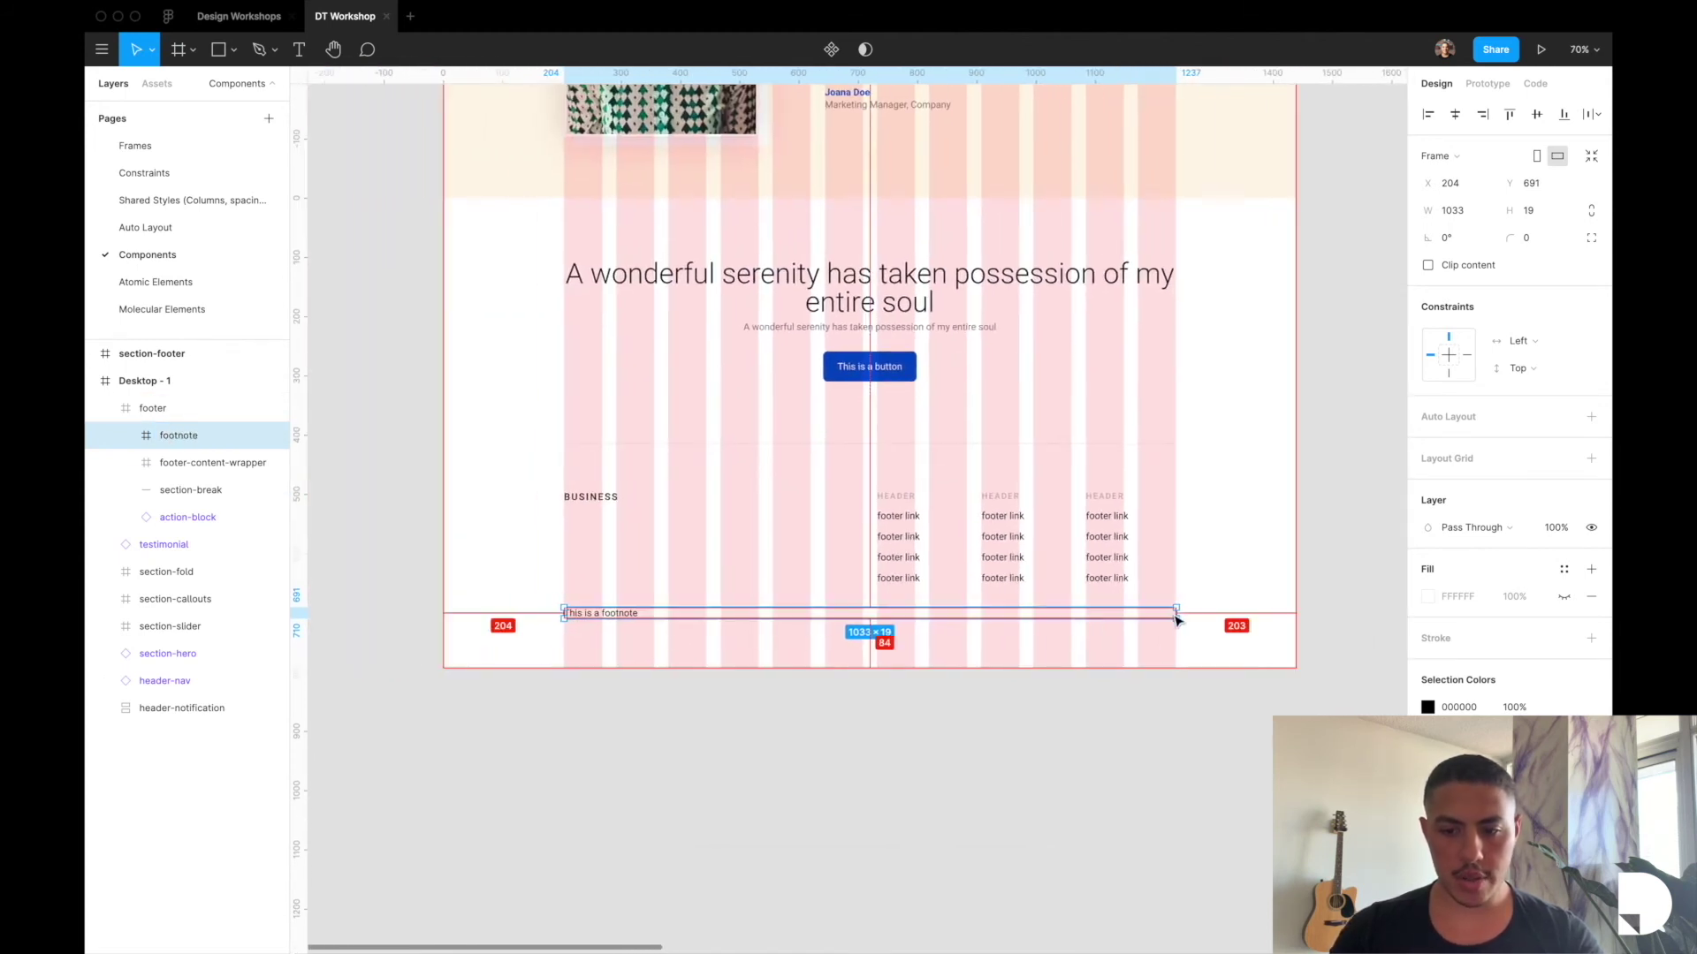
pyautogui.scroll(3, 1178, 619)
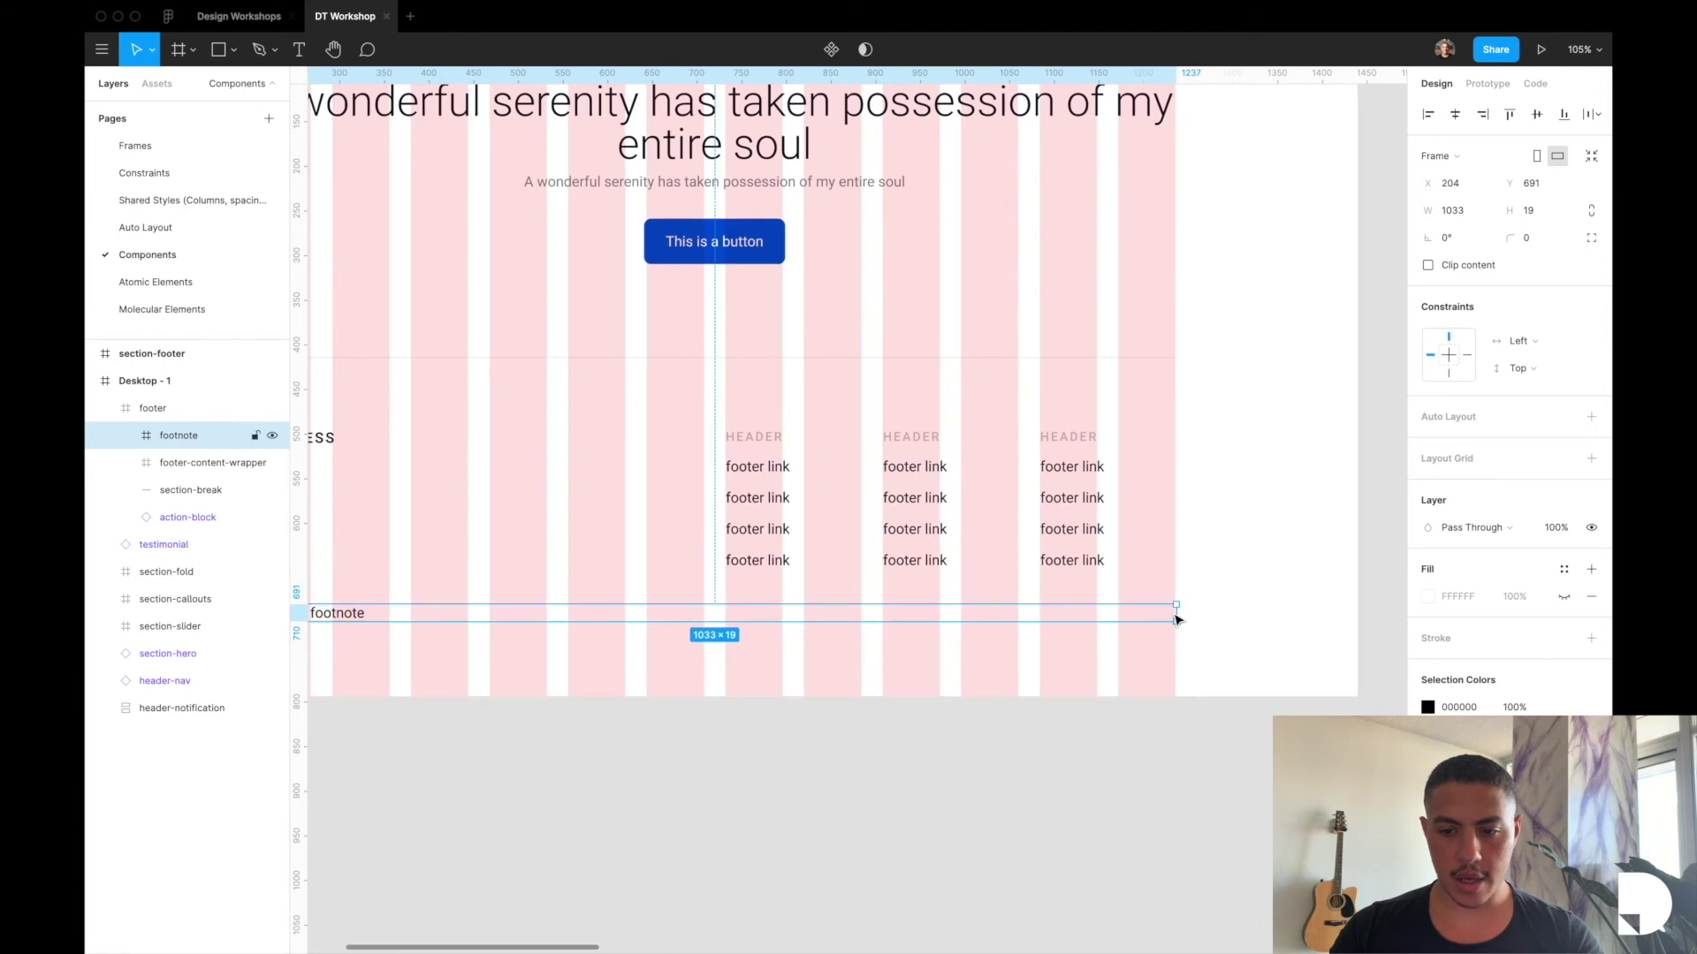
pyautogui.scroll(3, 1176, 615)
pyautogui.moveTo(1176, 611); pyautogui.dragTo(1258, 618)
# Make the footnote frame 35 px tall and fill it with the Navy colour style.
pyautogui.scroll(3, 1016, 636)
pyautogui.hscroll(-2, 999, 639)
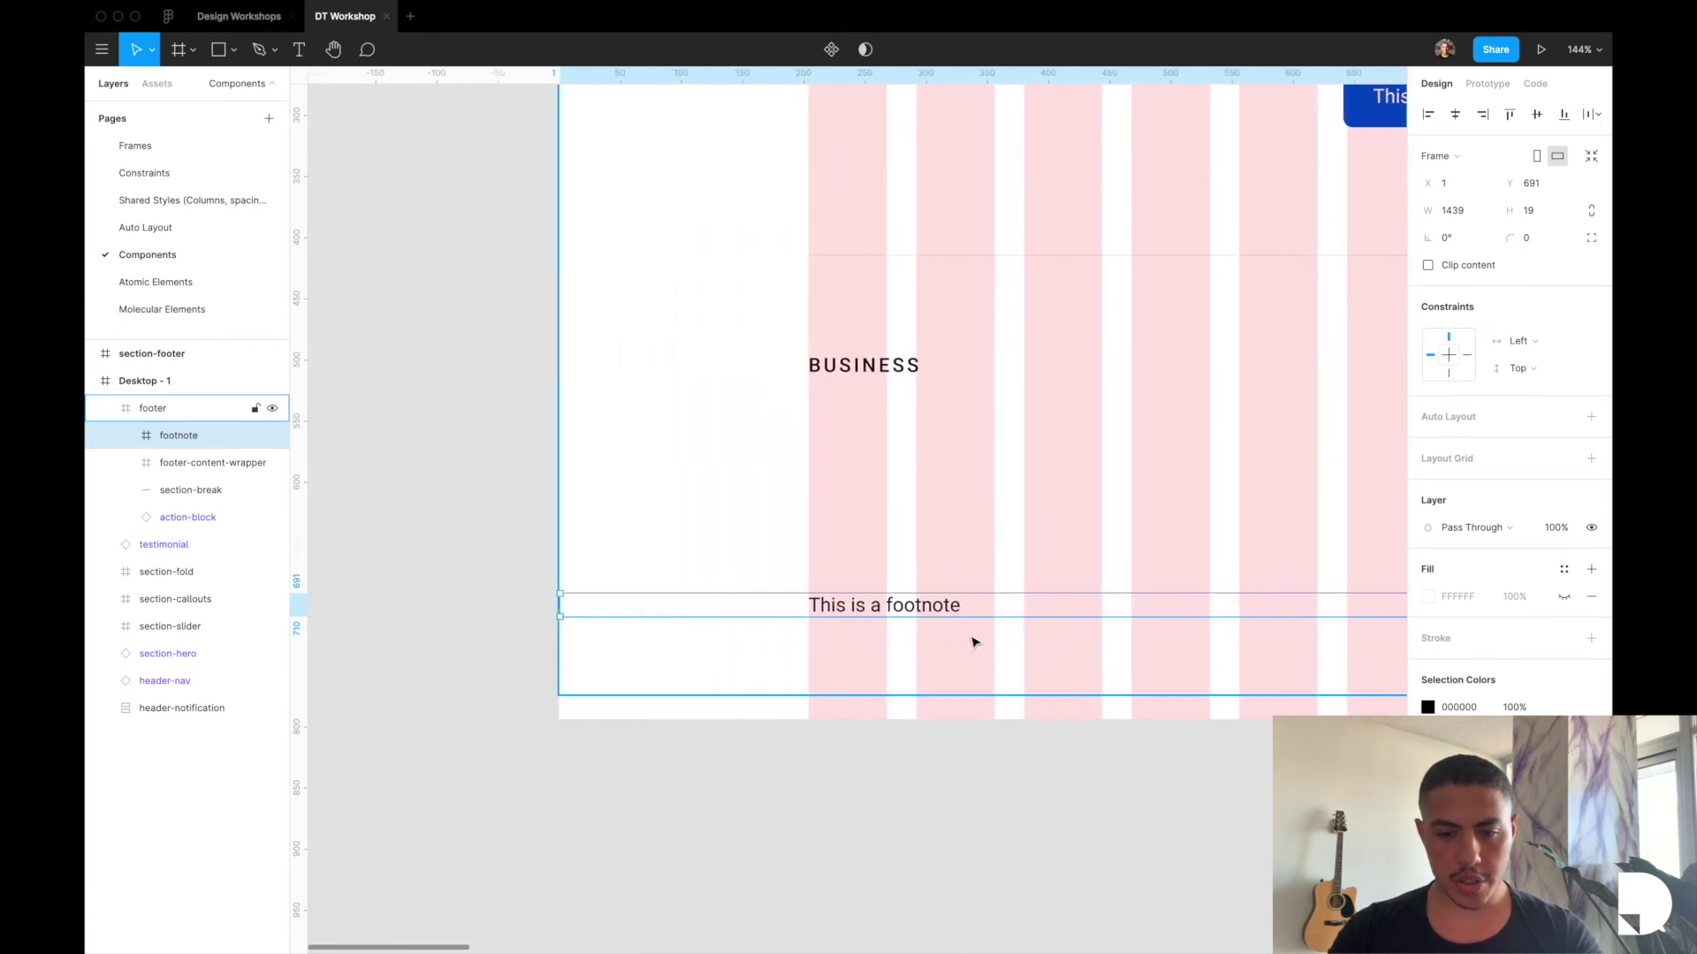
pyautogui.scroll(3, 945, 643)
pyautogui.moveTo(863, 598); pyautogui.dragTo(866, 621)
pyautogui.scroll(-3, 866, 622)
pyautogui.scroll(-5, 855, 606)
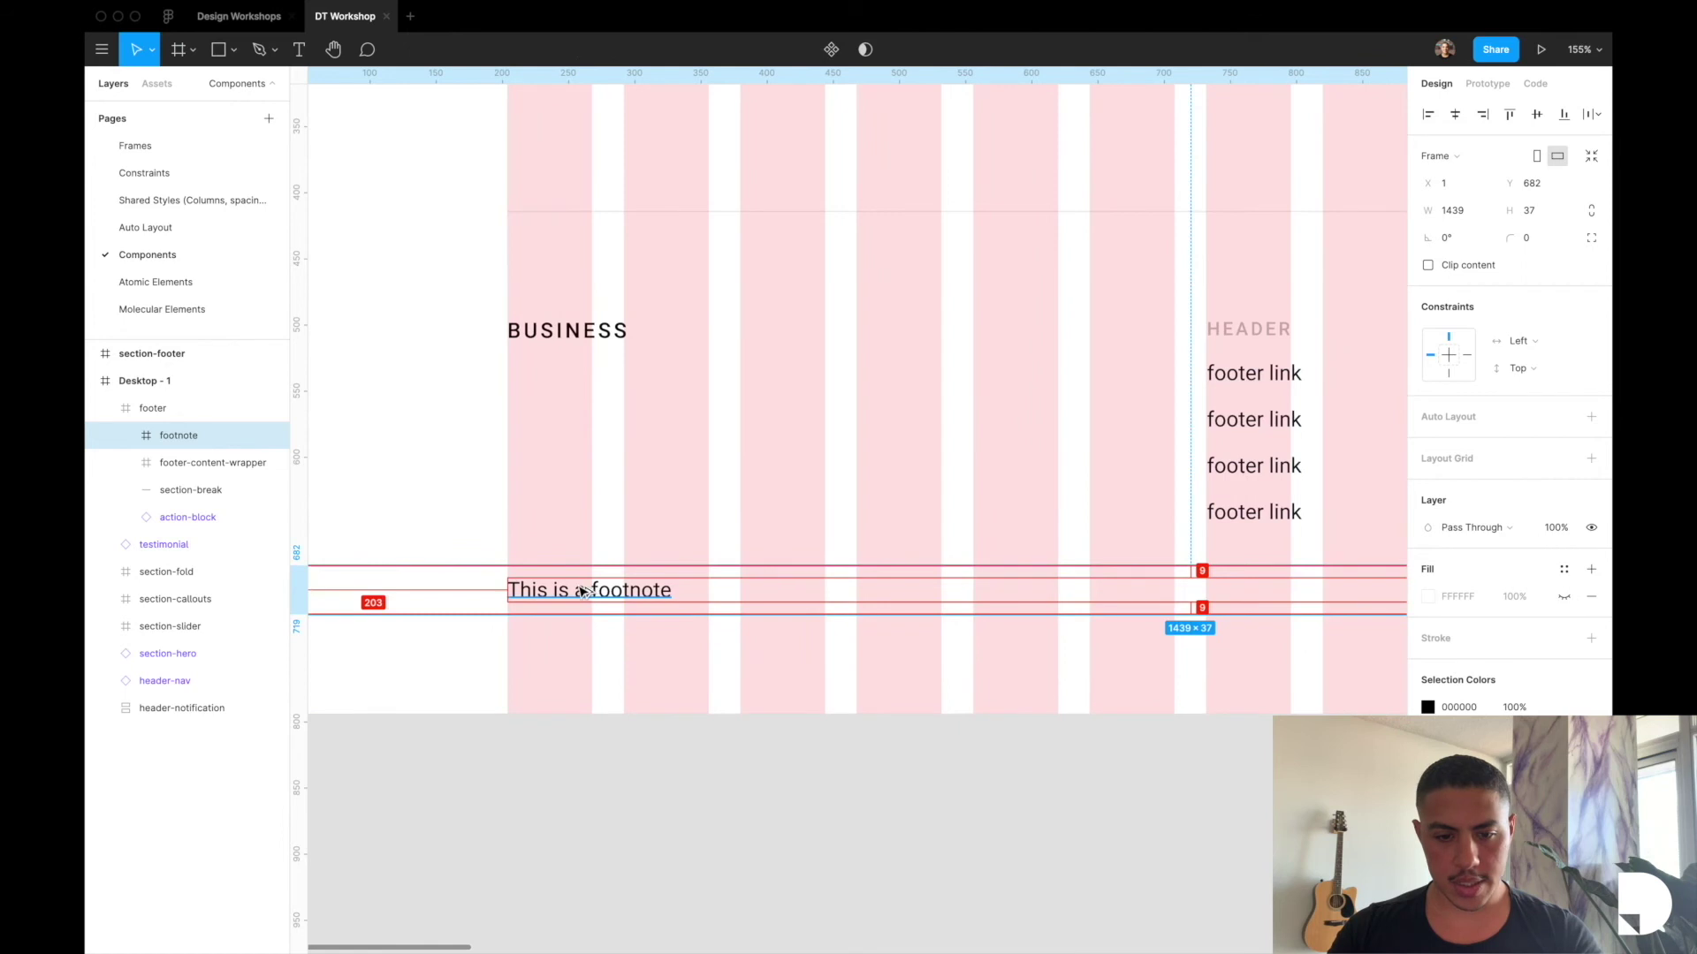
pyautogui.scroll(10, 554, 611)
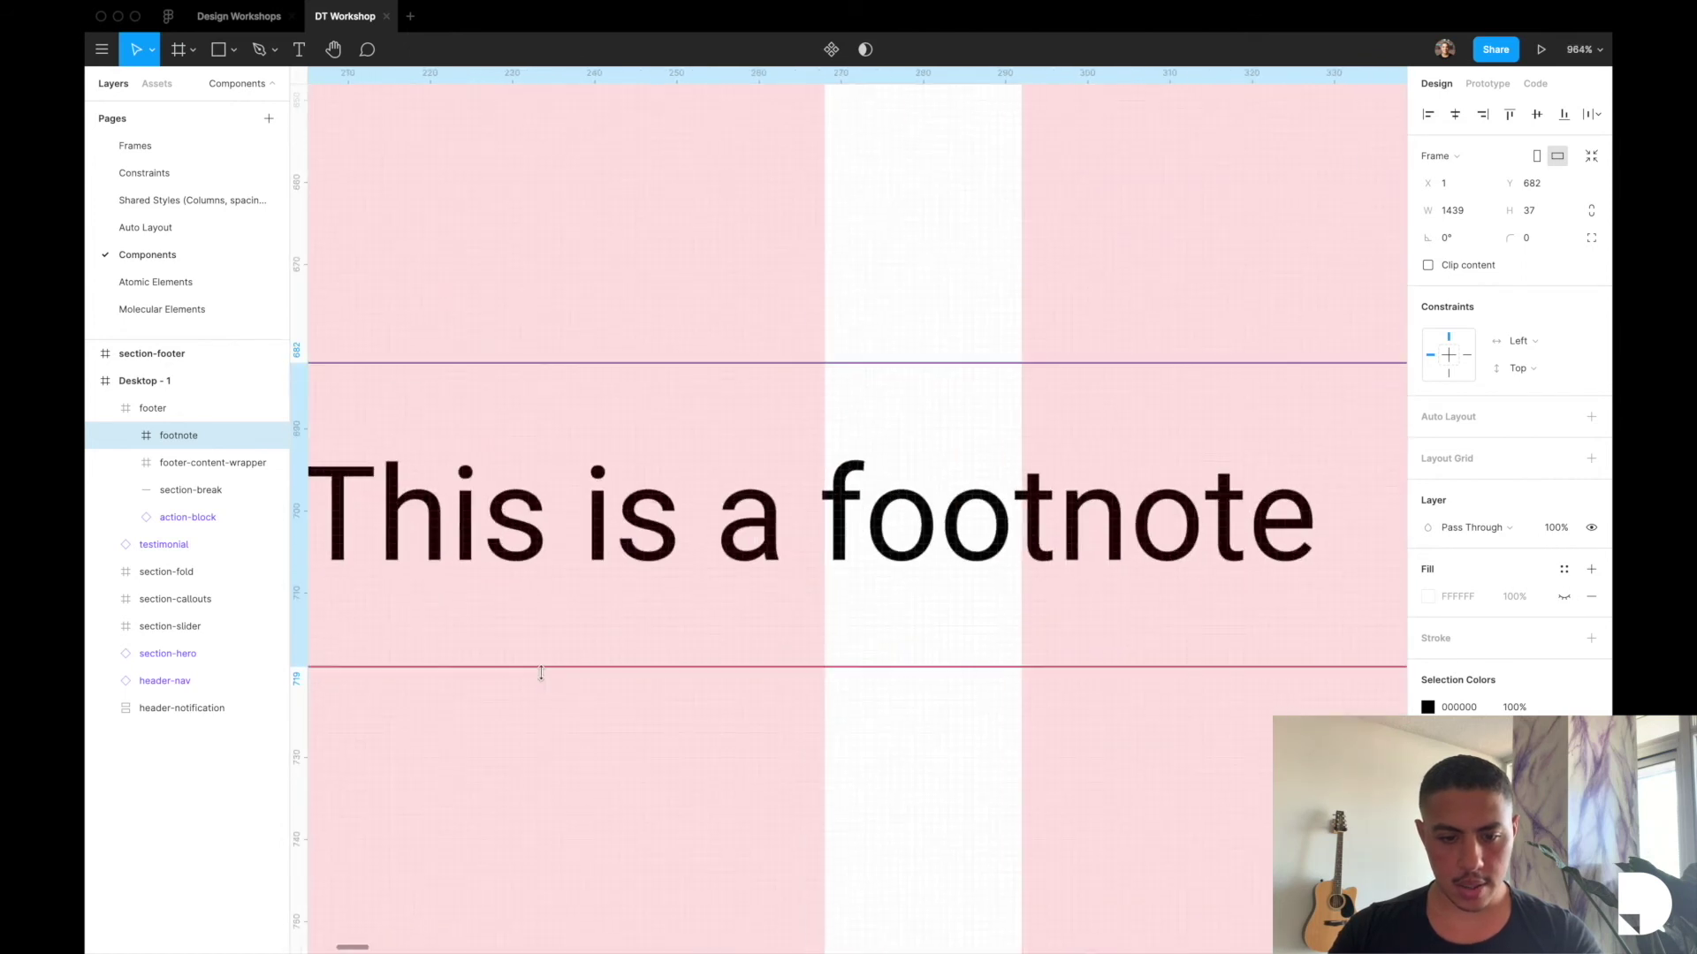
pyautogui.moveTo(541, 665); pyautogui.dragTo(541, 662)
pyautogui.scroll(-8, 540, 663)
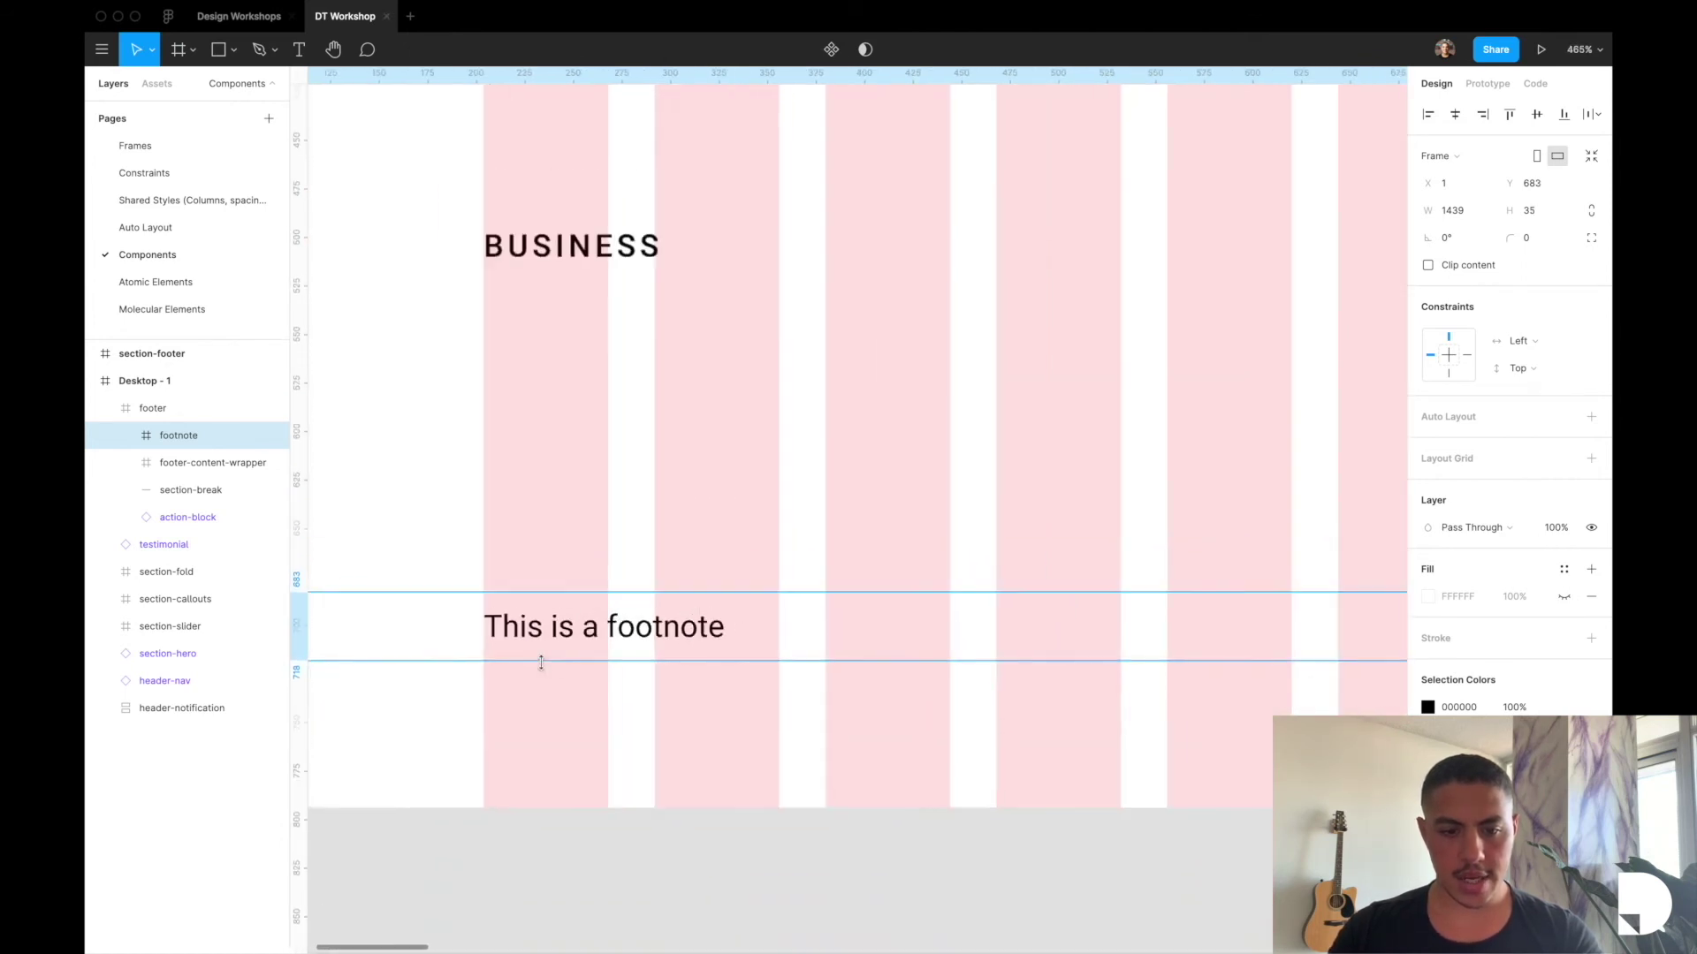
pyautogui.scroll(-3, 542, 661)
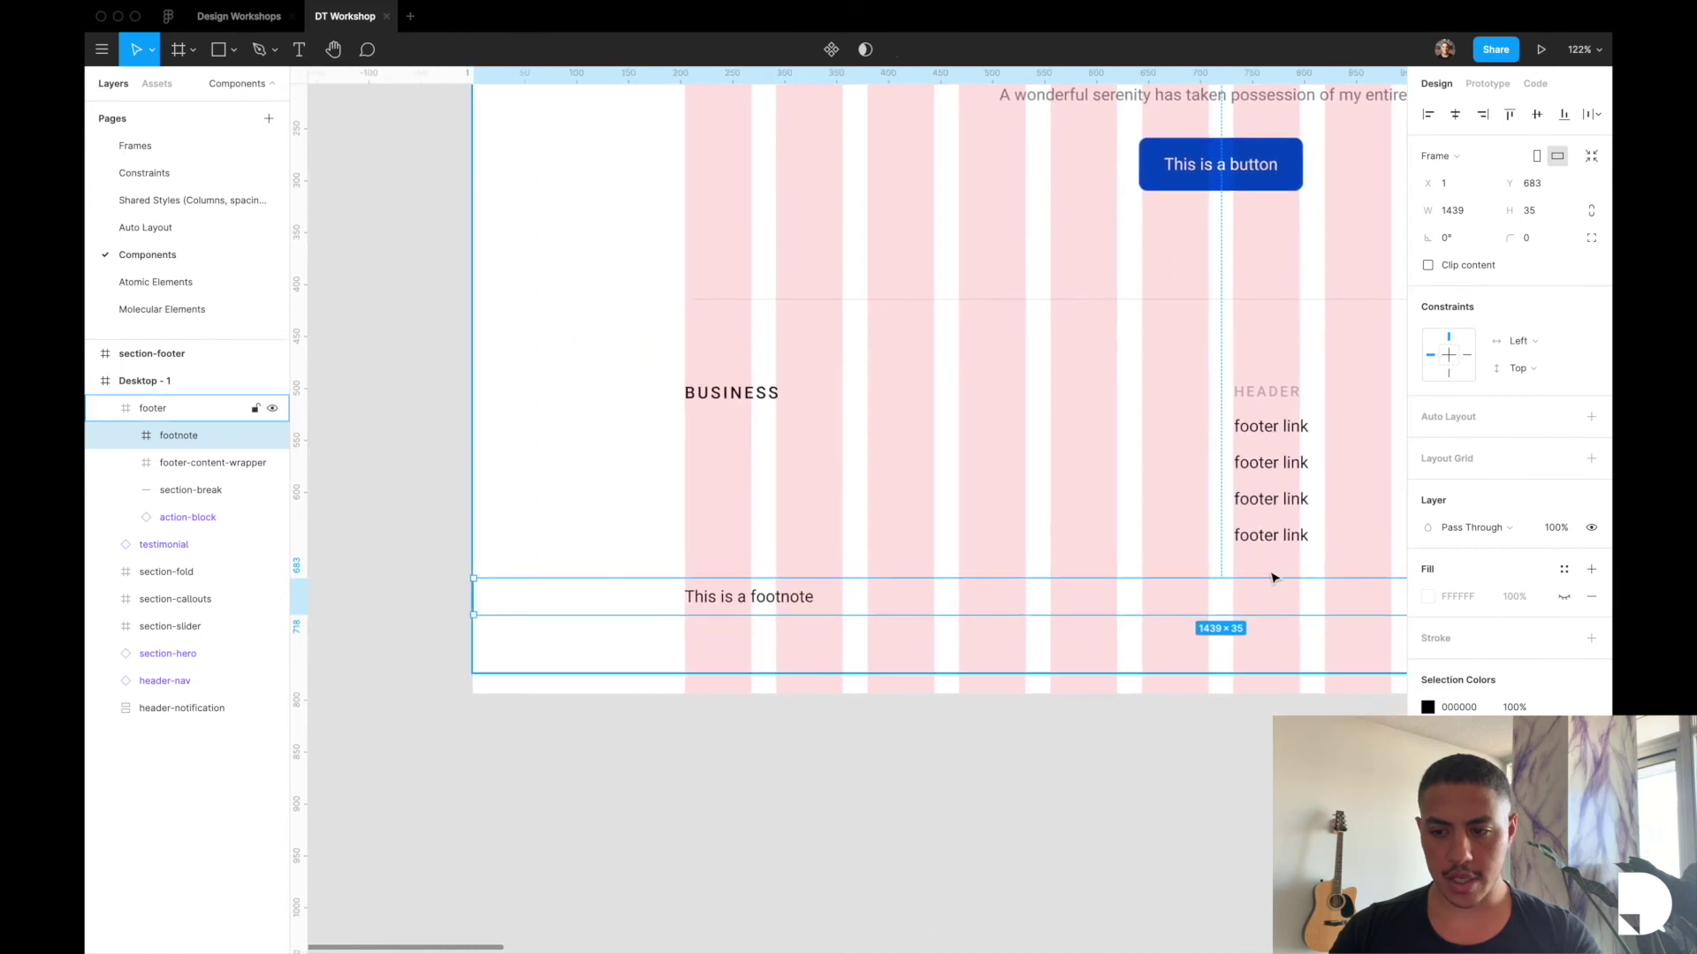
pyautogui.click(1563, 569)
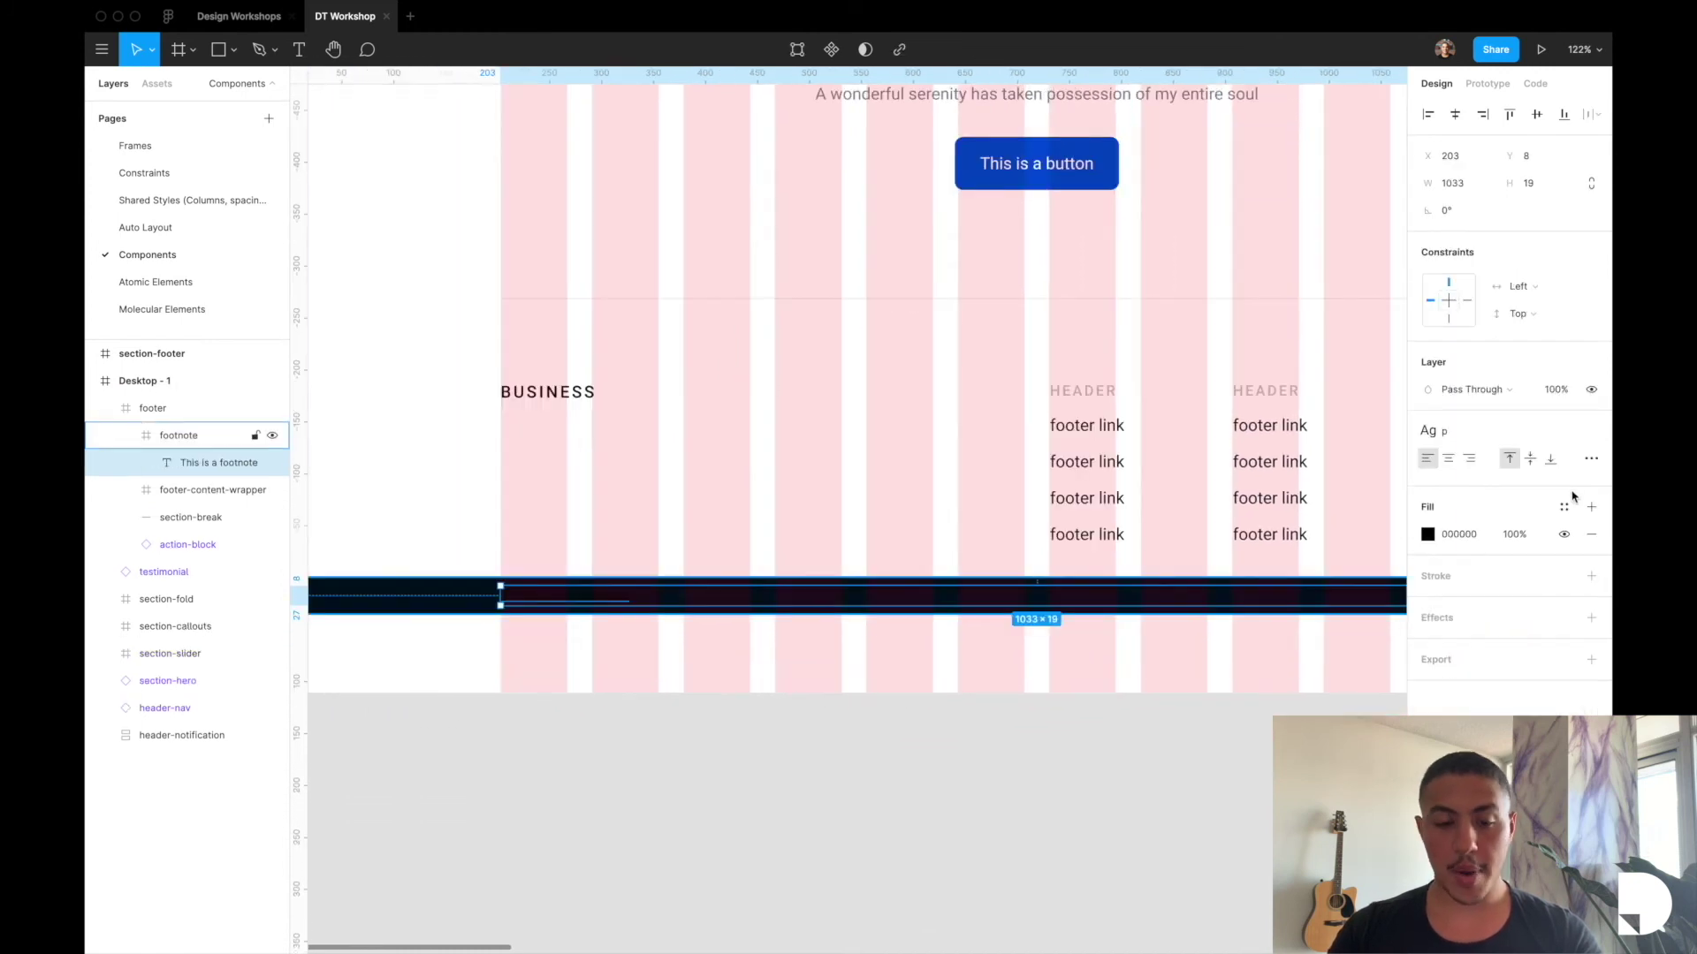
# Make the footnote text White and set its horizontal and vertical constraints to Center.
pyautogui.click(1567, 506)
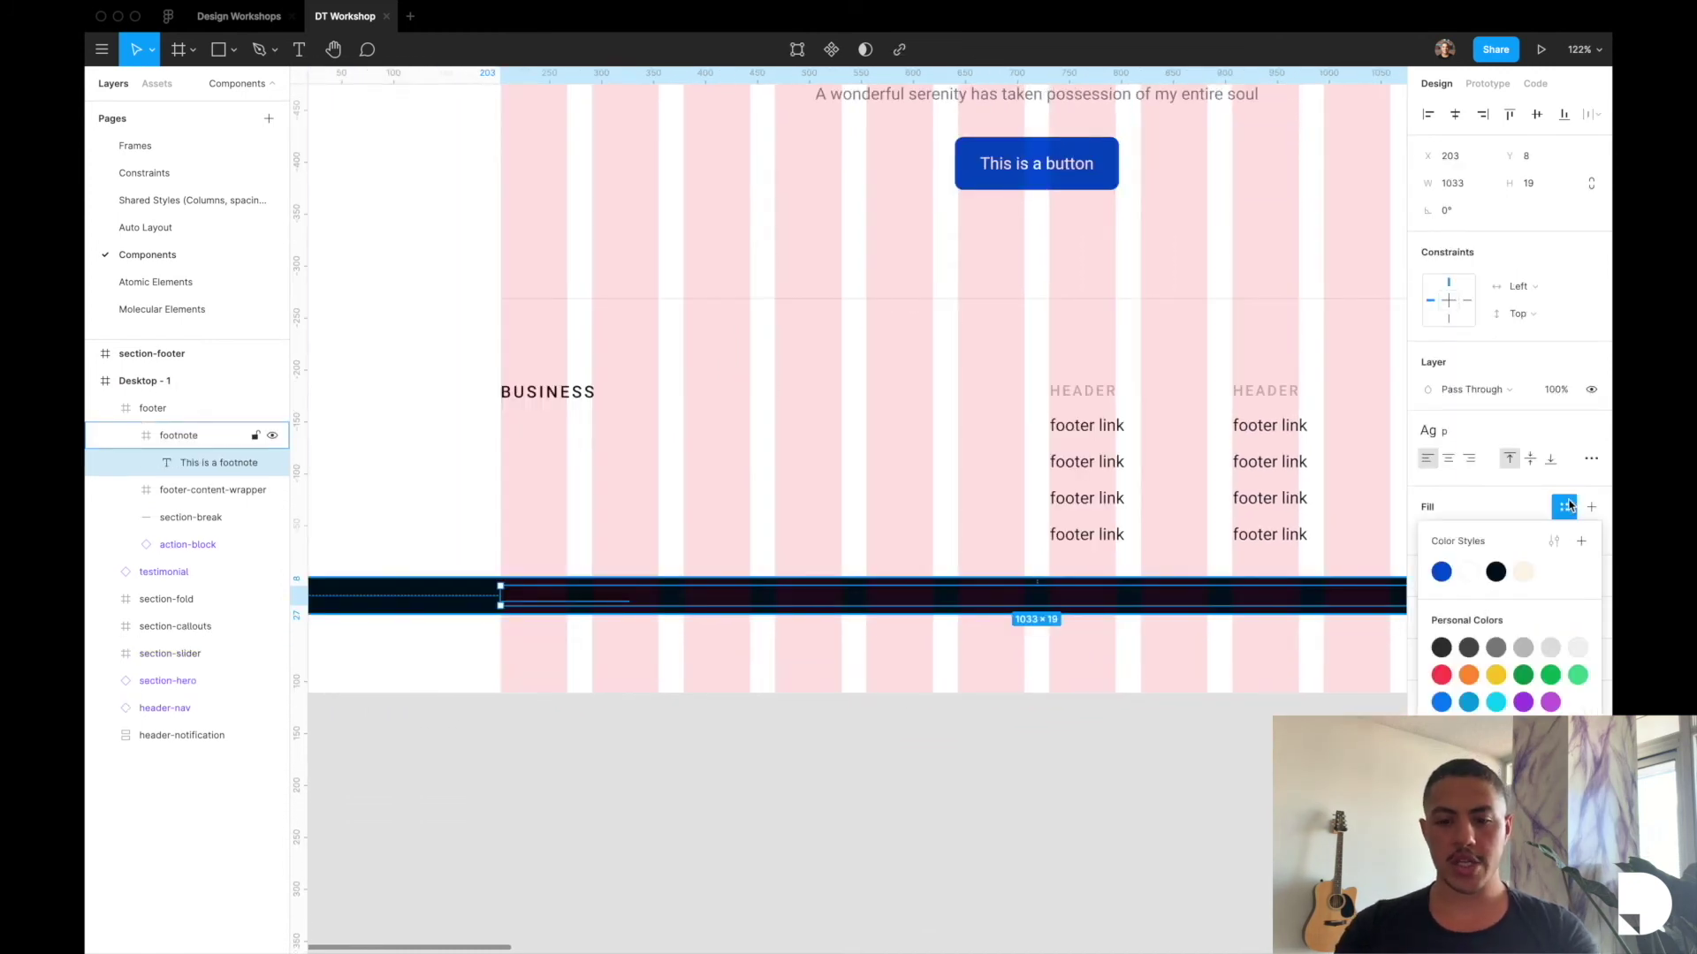
pyautogui.click(1463, 570)
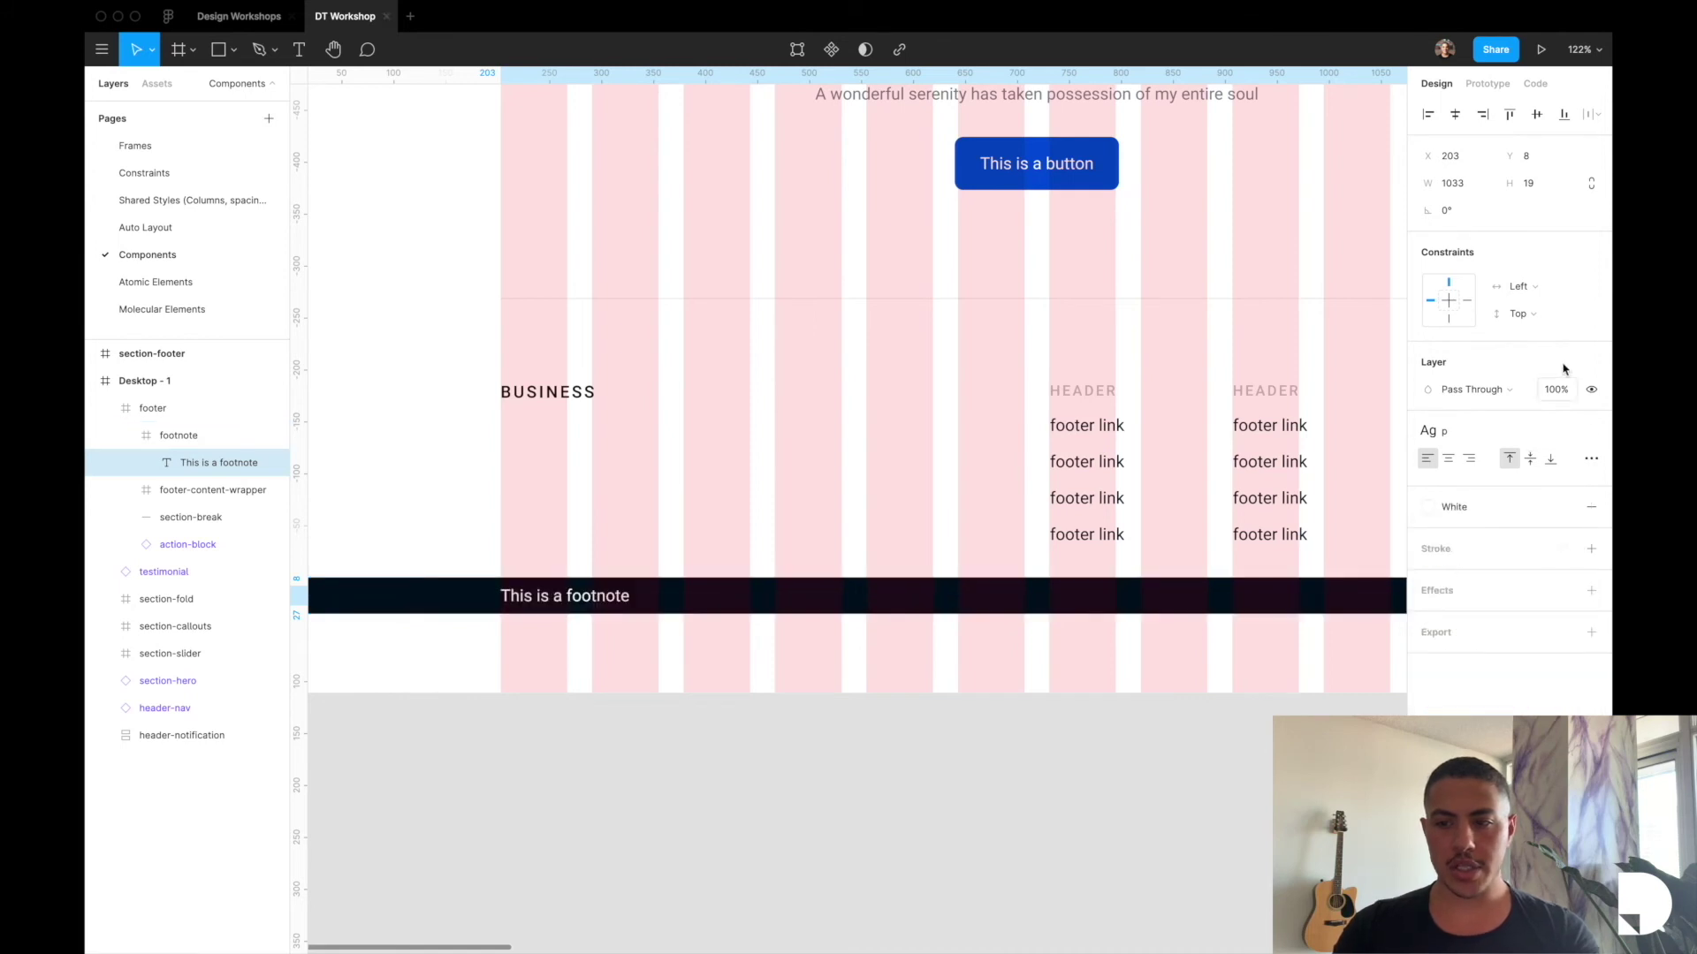
pyautogui.click(1541, 295)
pyautogui.click(1532, 346)
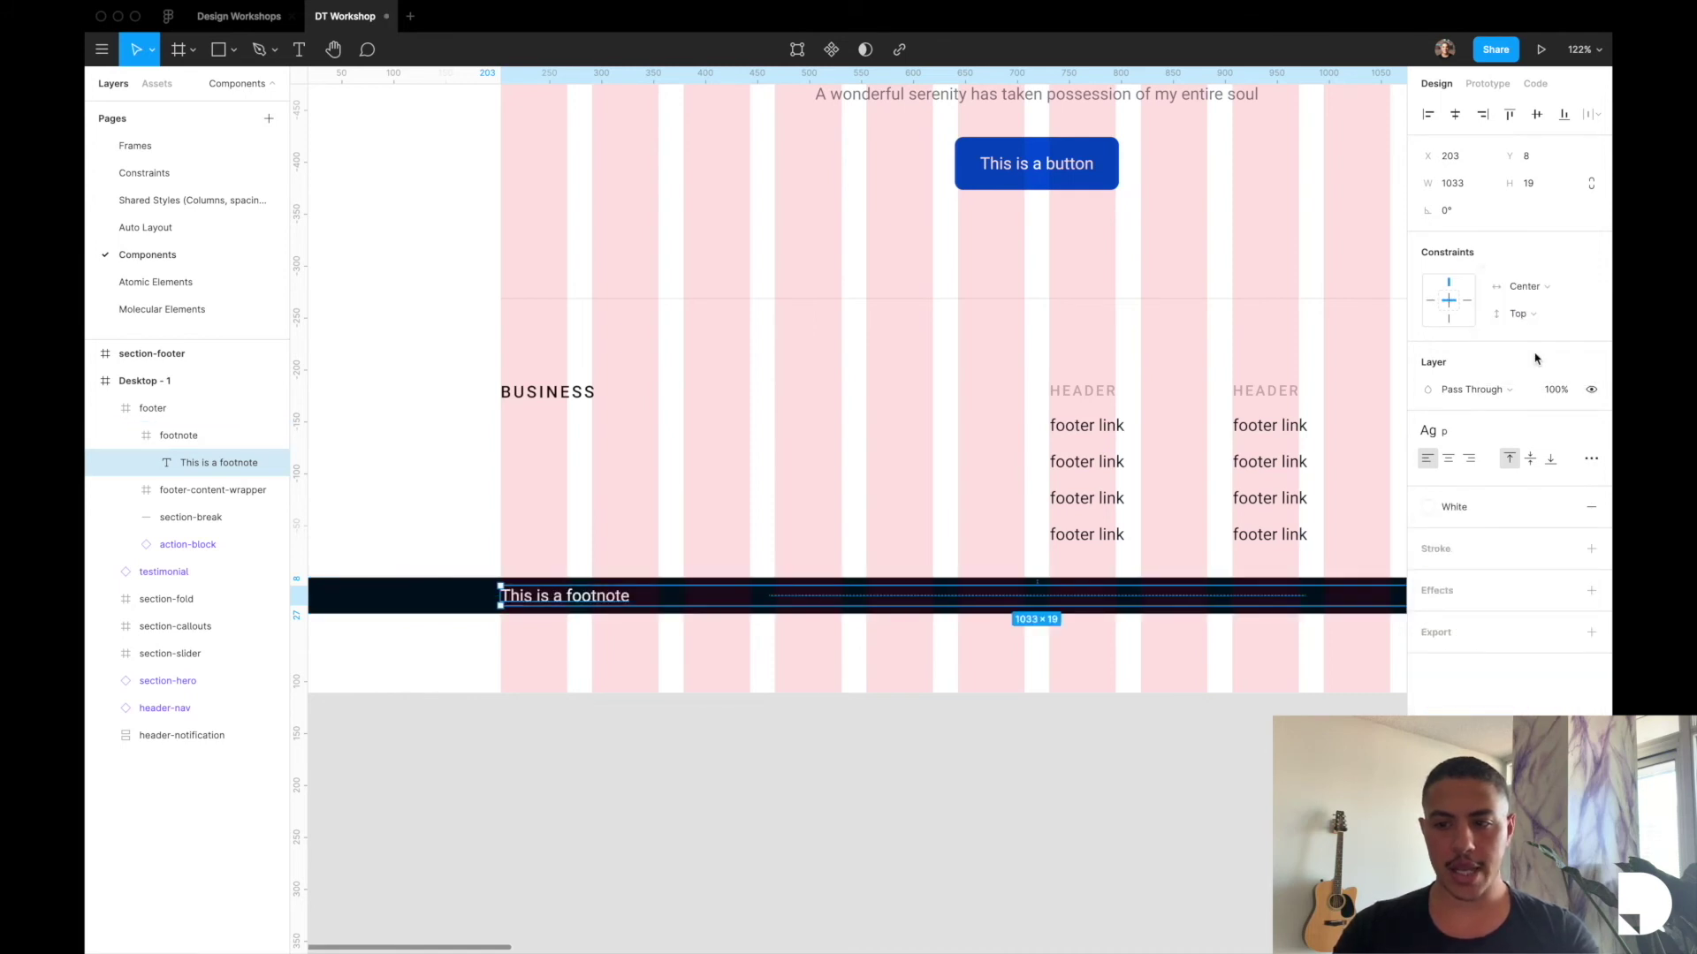
pyautogui.click(1524, 314)
pyautogui.click(1525, 375)
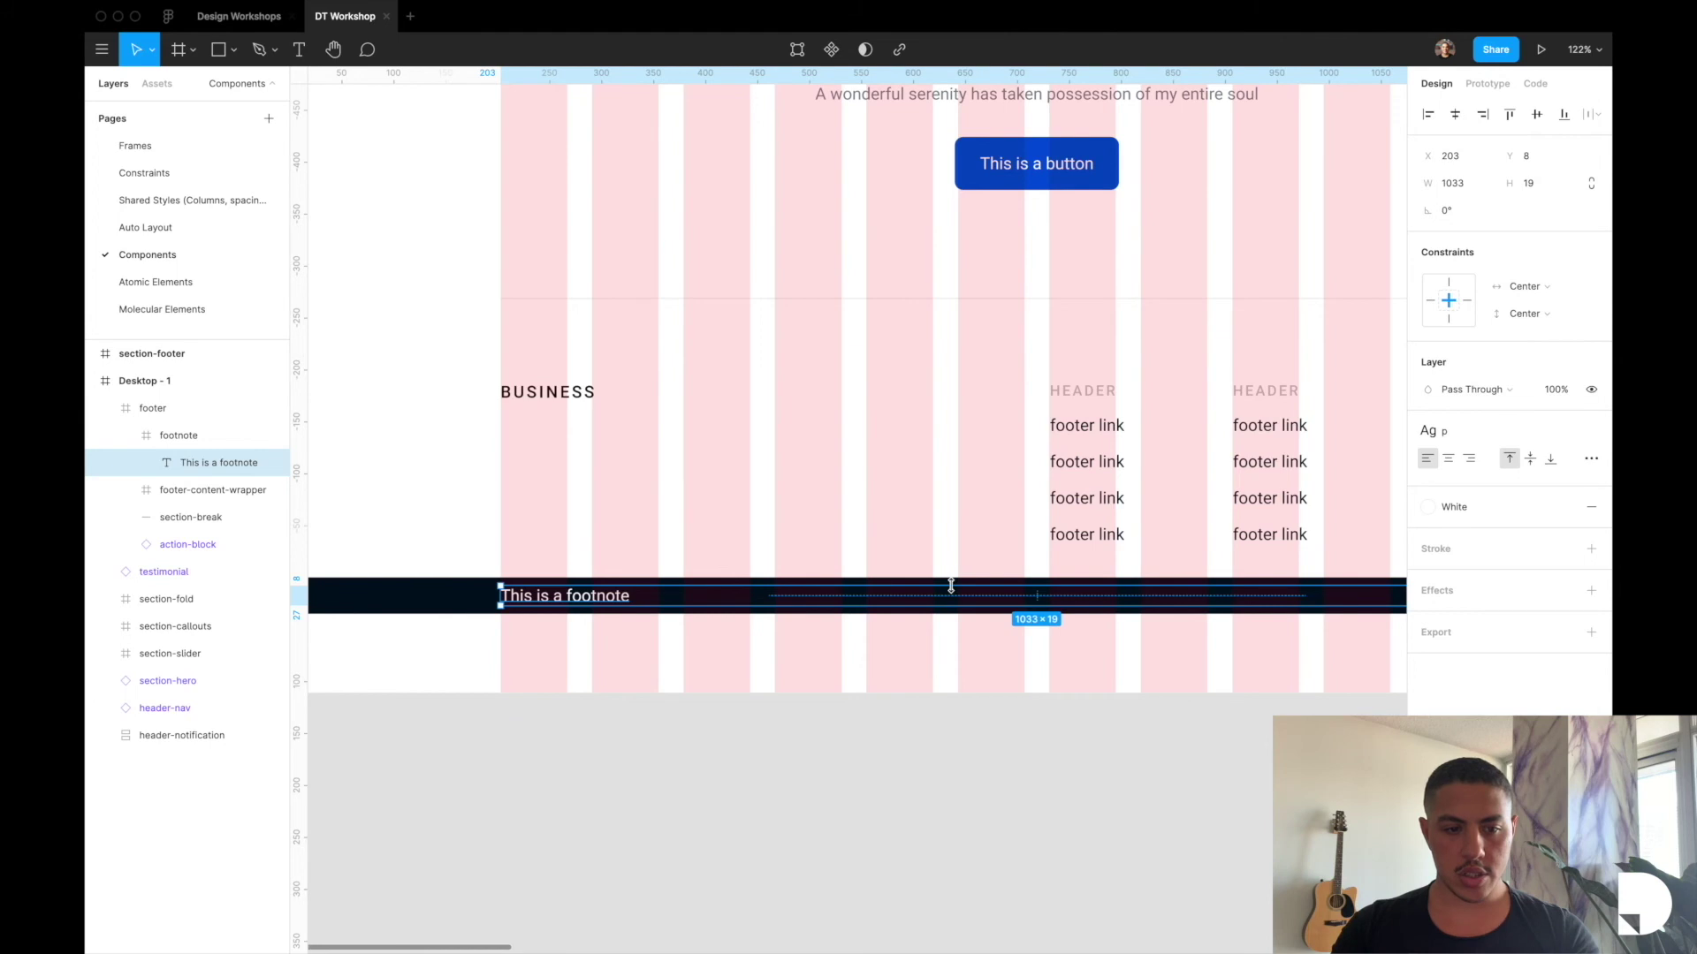
# Select the footnote frame and resize it to check the text stays centred.
pyautogui.scroll(-3, 344, 469)
pyautogui.click(225, 435)
pyautogui.hscroll(5, 837, 526)
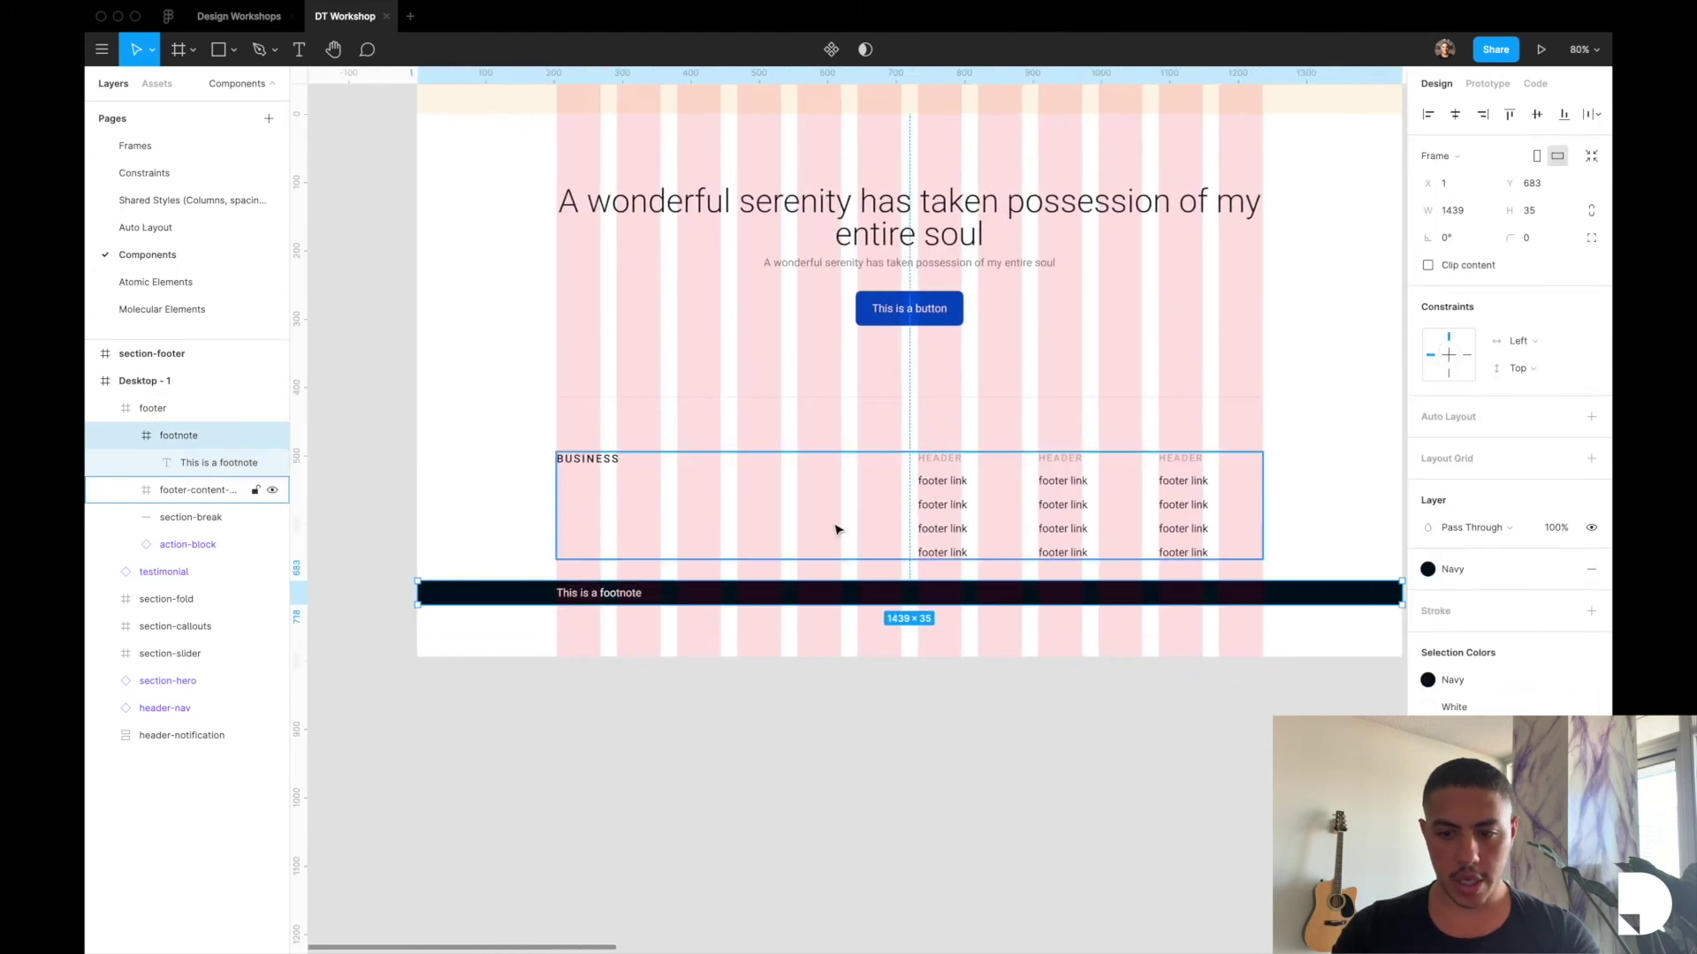
pyautogui.moveTo(1255, 599); pyautogui.dragTo(1082, 595)
# Undo the resize to restore the footnote bar to full width and collapse its layers.
pyautogui.hotkey('ctrl', 'z')
pyautogui.hscroll(-2, 811, 626)
pyautogui.hscroll(-2, 811, 626)
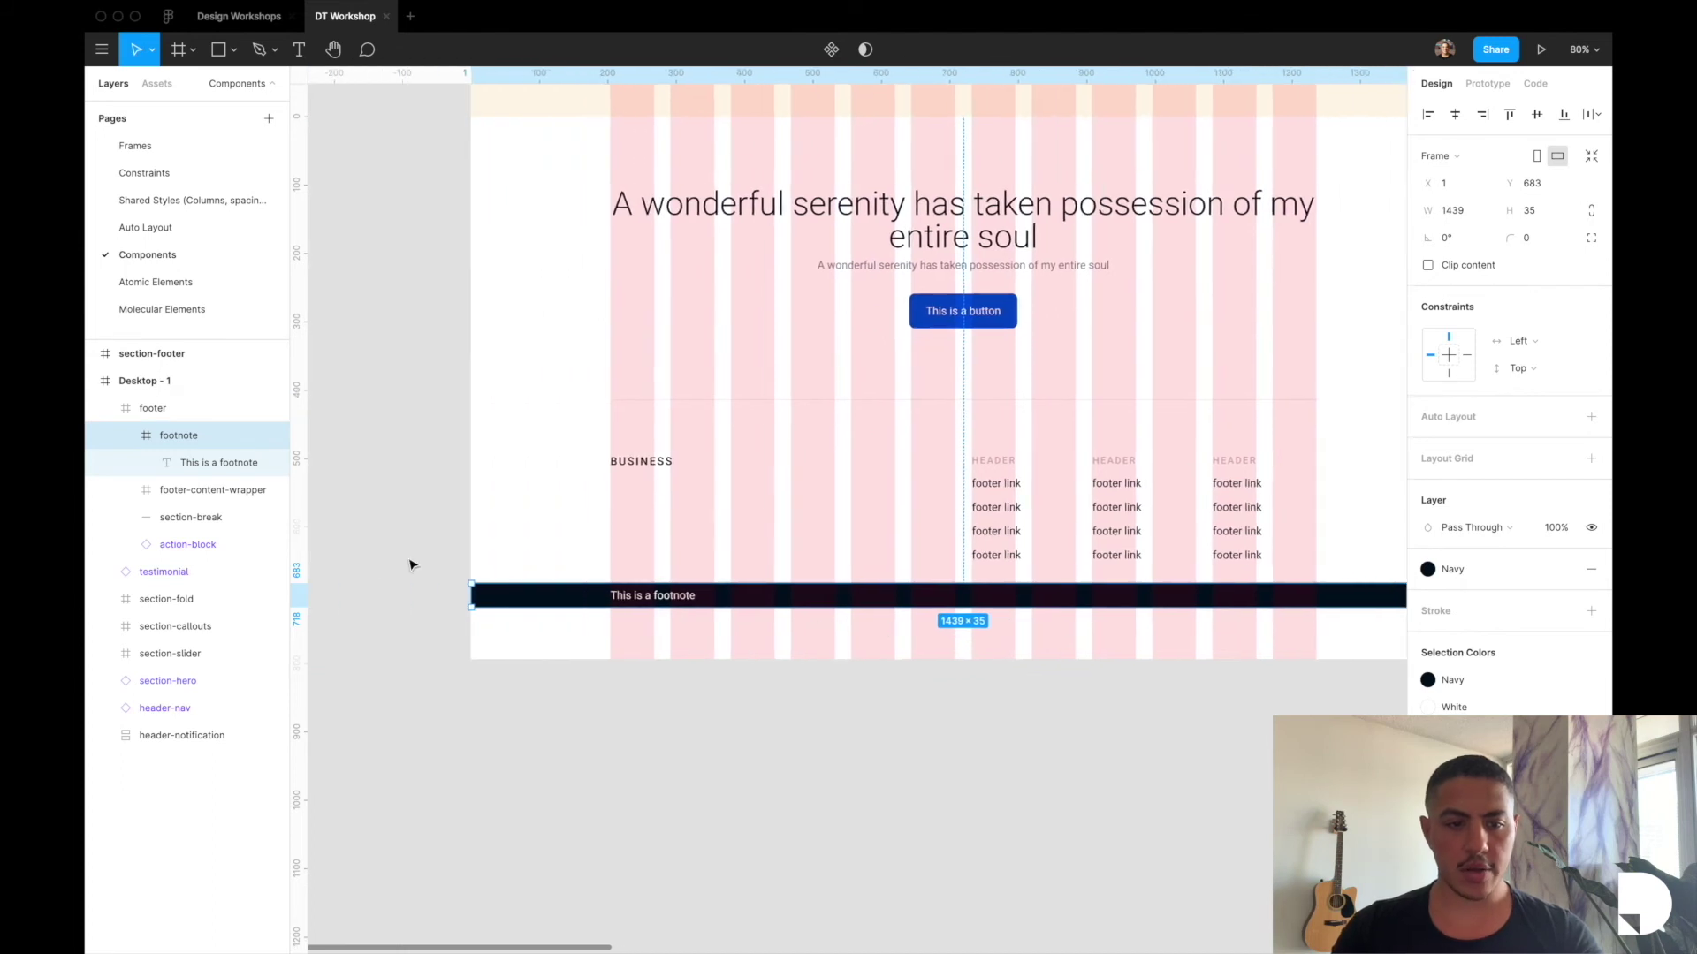
pyautogui.click(126, 435)
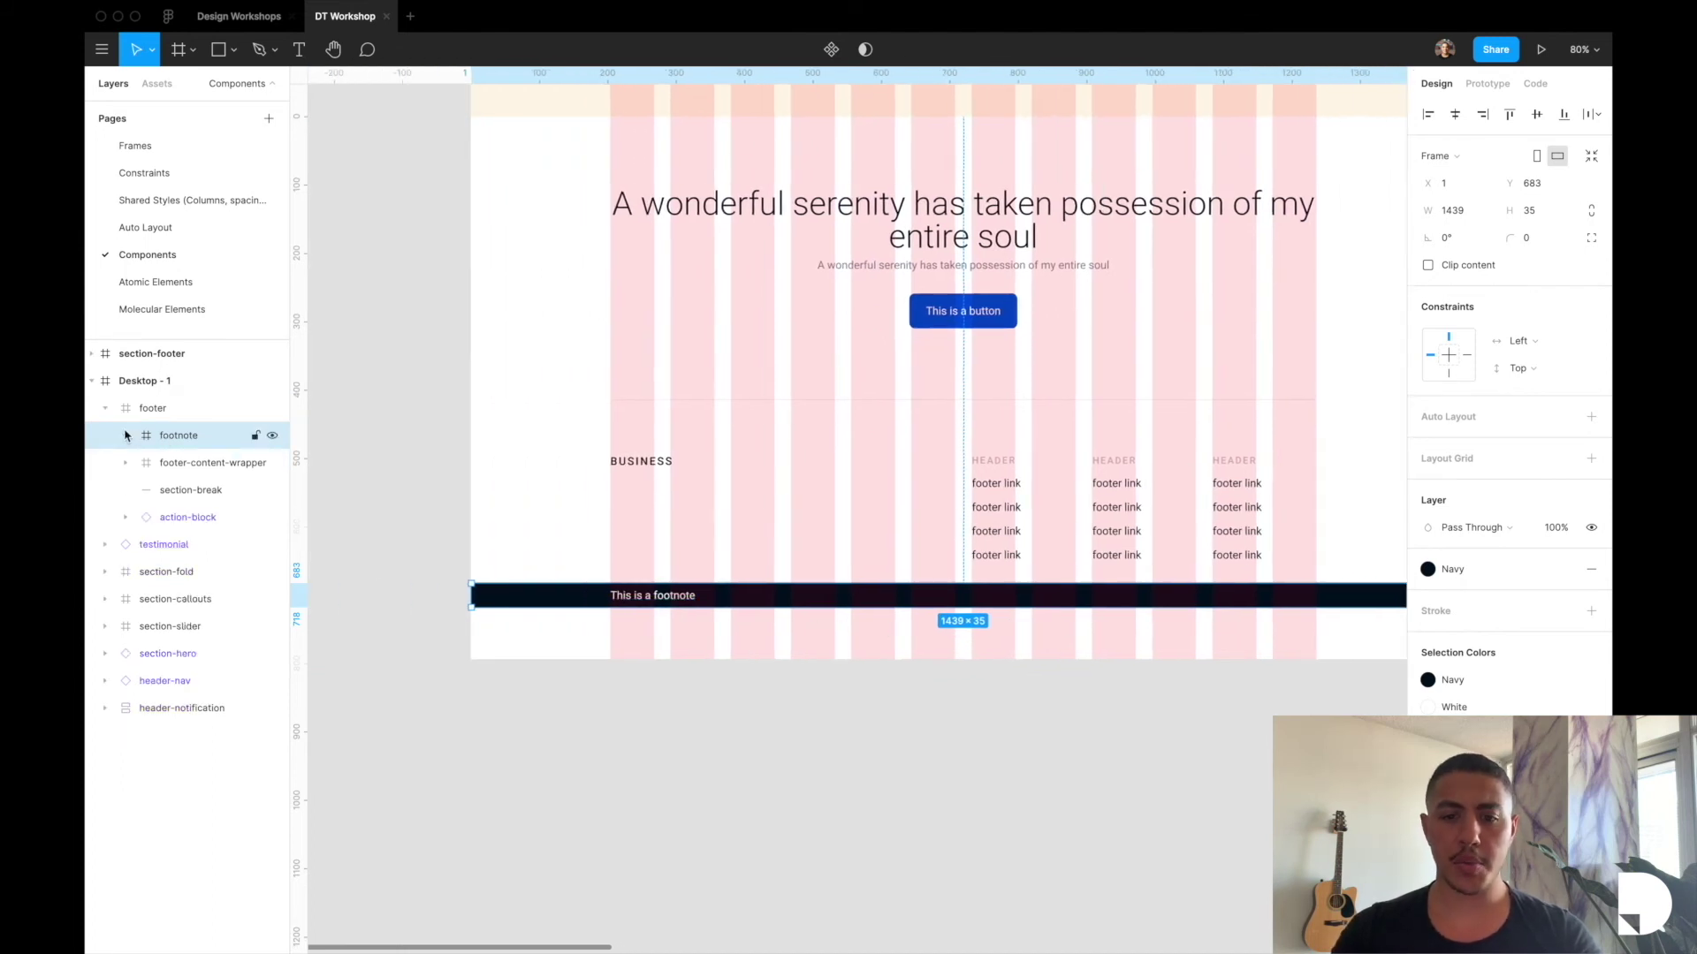
pyautogui.click(352, 460)
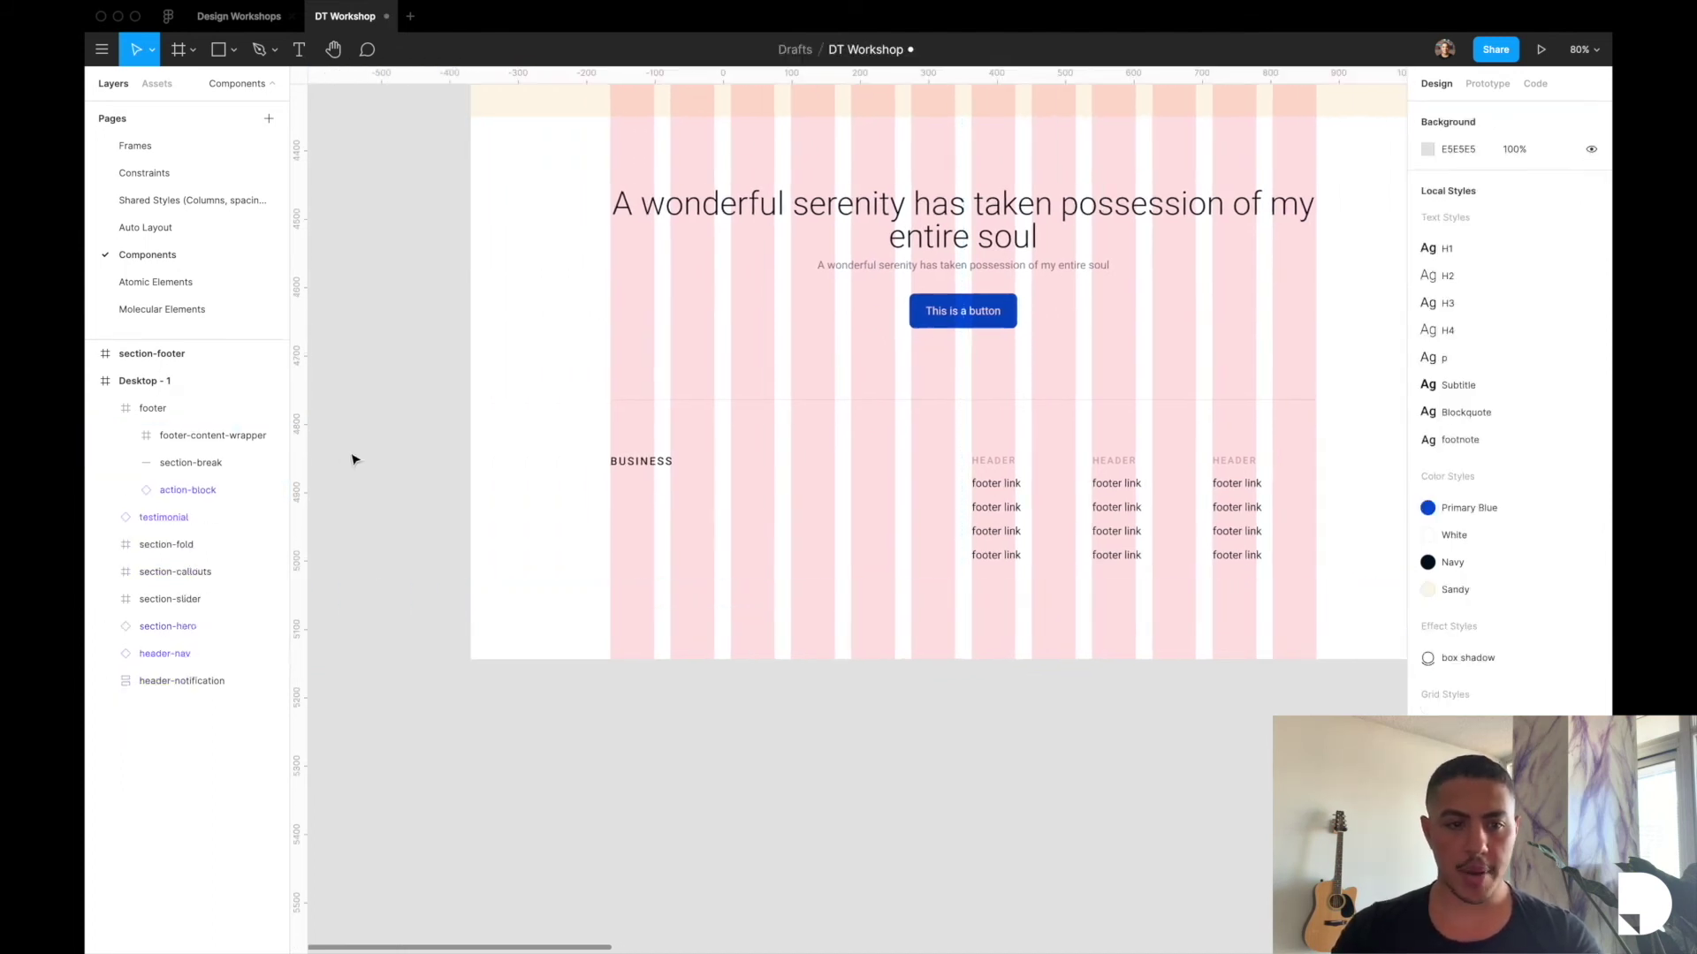
# Paste the footnote frame onto the Atomic Elements page beside the other elements.
pyautogui.click(197, 281)
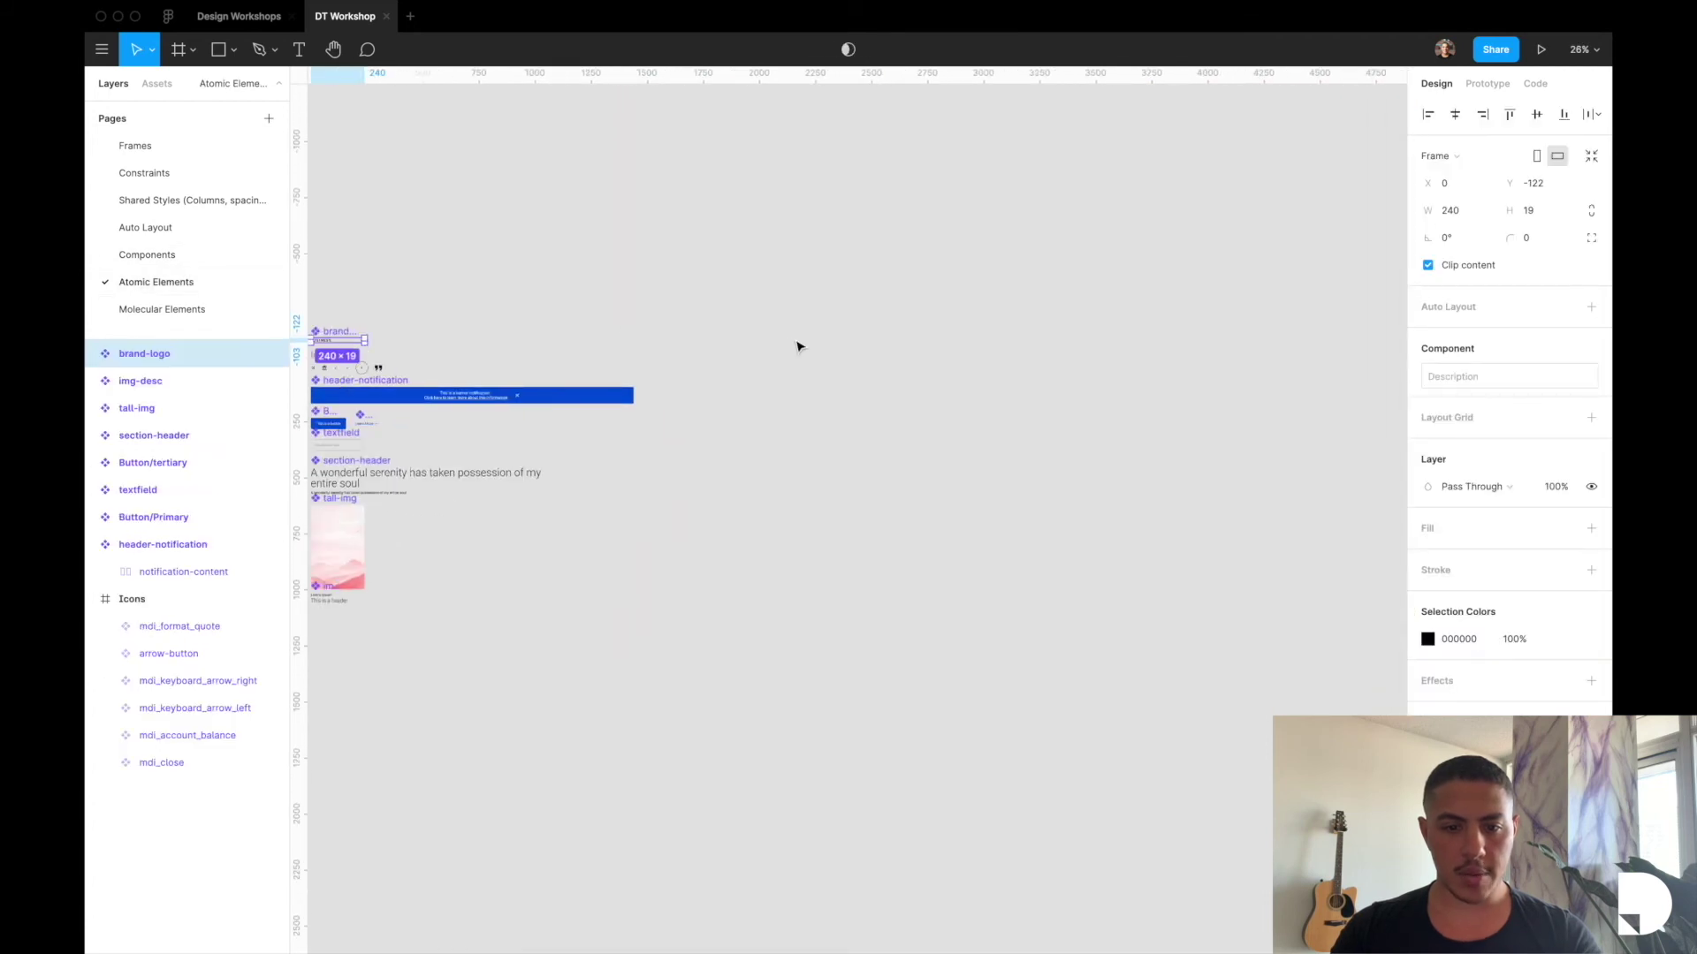
pyautogui.click(745, 384)
pyautogui.hotkey('ctrl', 'v')
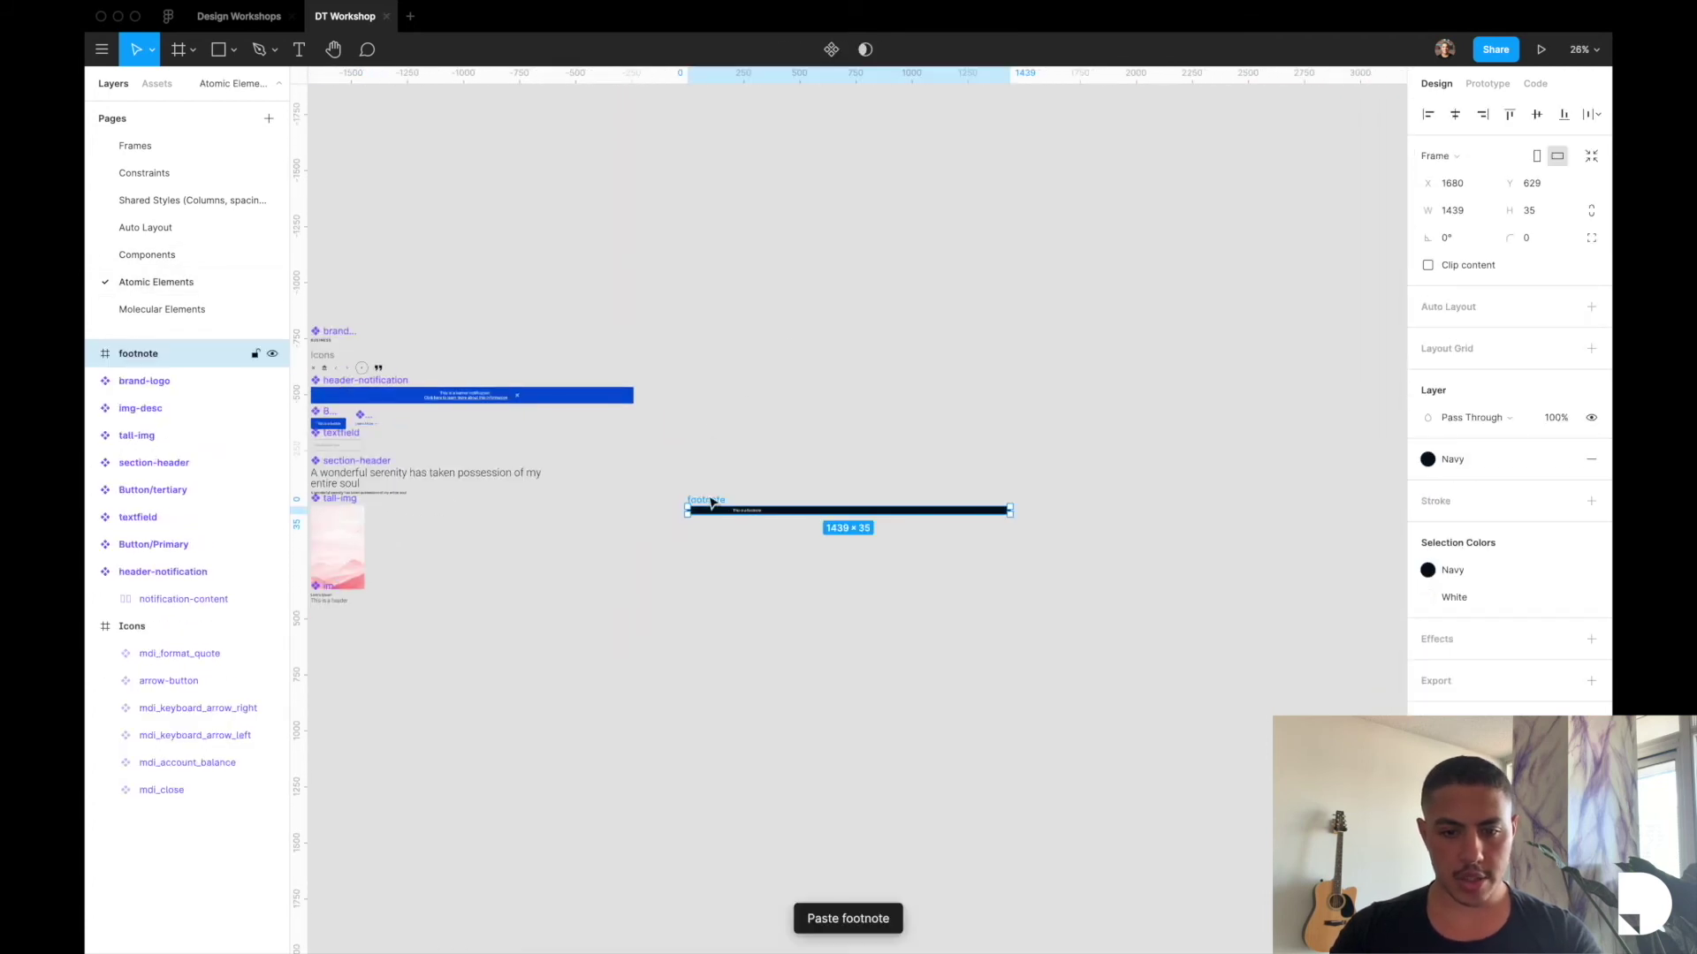
pyautogui.scroll(3, 717, 514)
pyautogui.moveTo(707, 507); pyautogui.dragTo(661, 343)
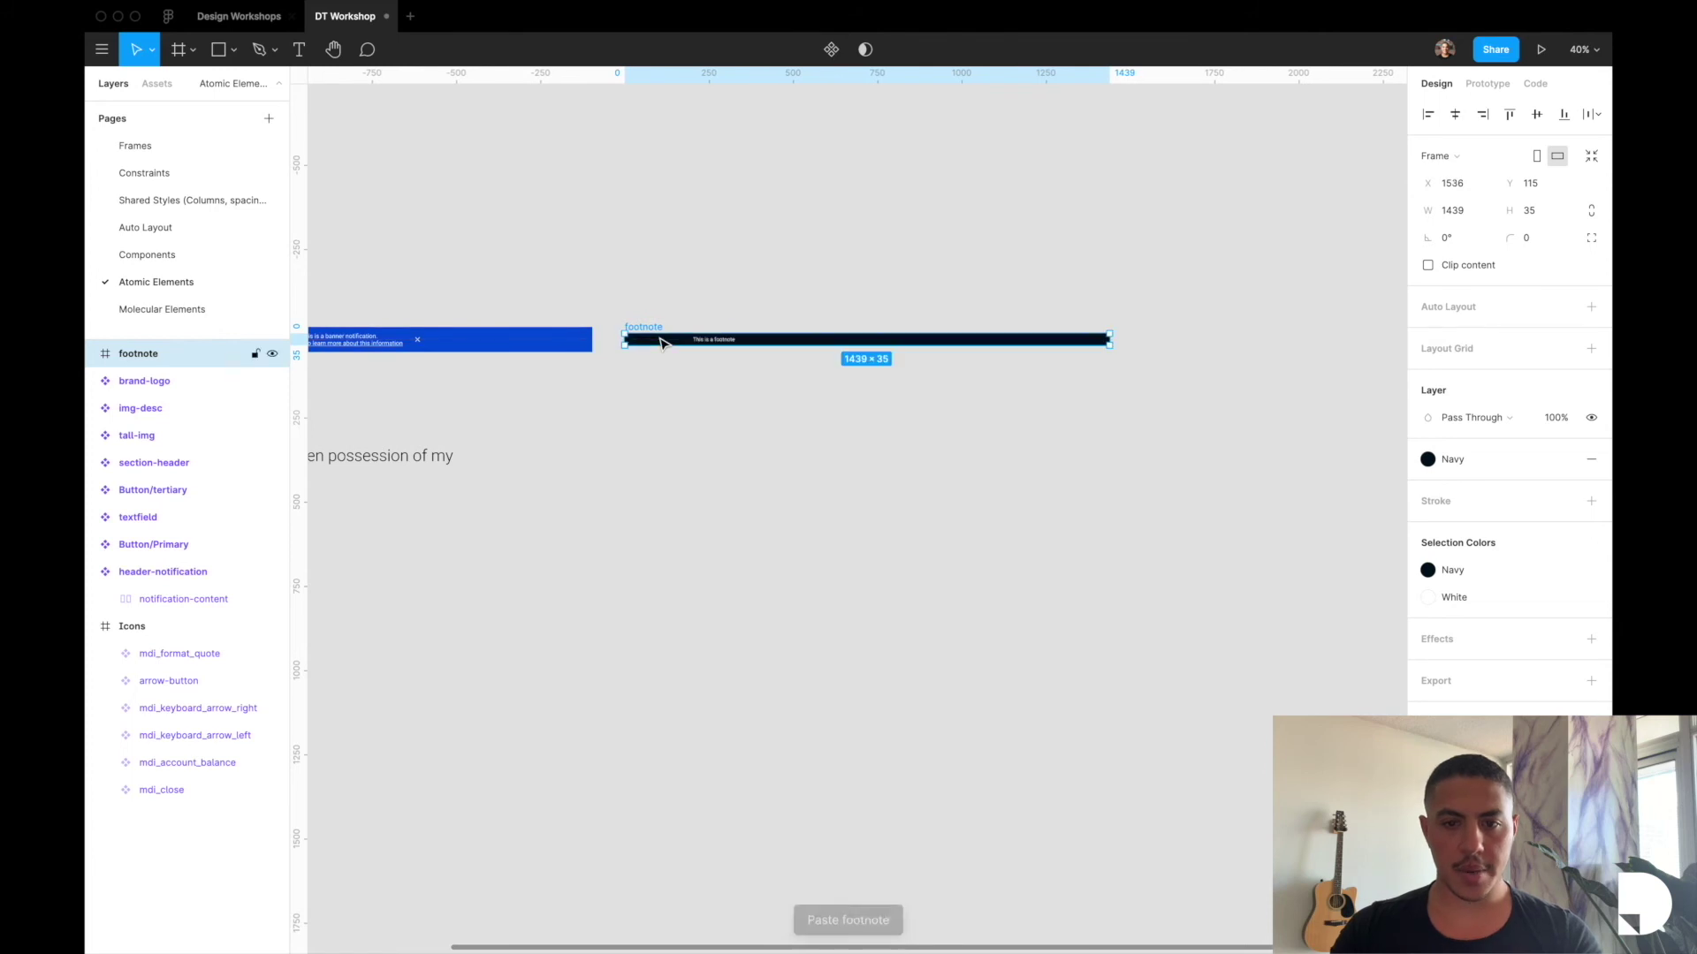
# Make the footnote frame a component and confirm it appears in the local Assets.
pyautogui.click(829, 50)
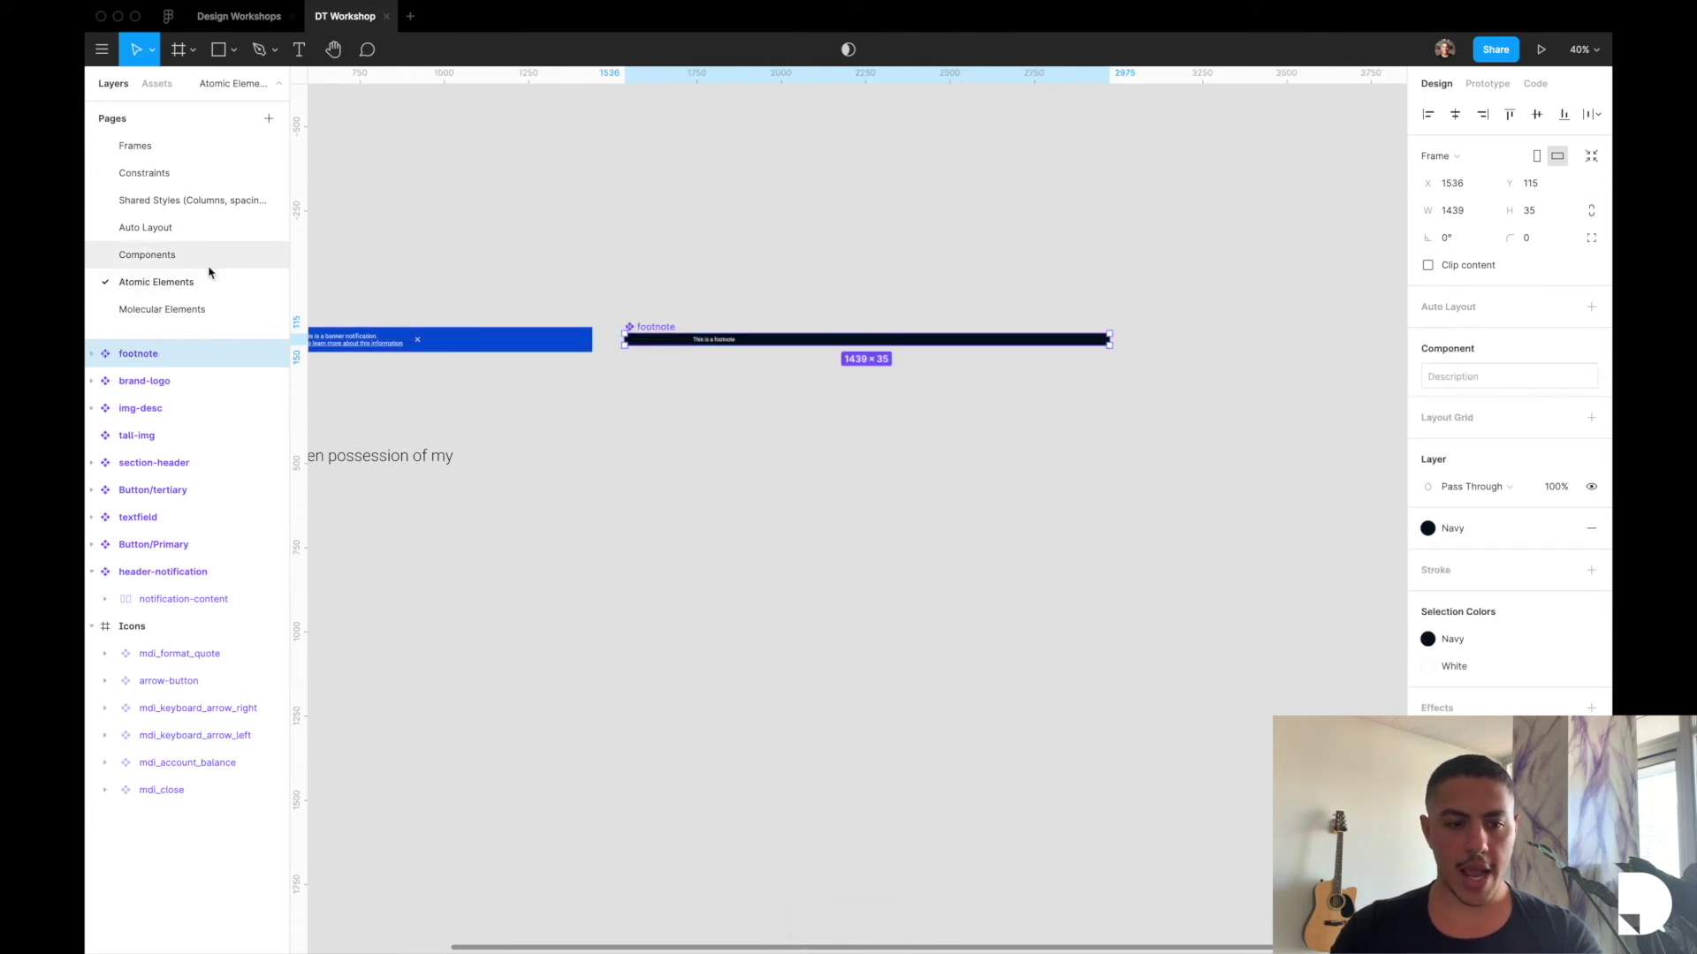
pyautogui.click(165, 83)
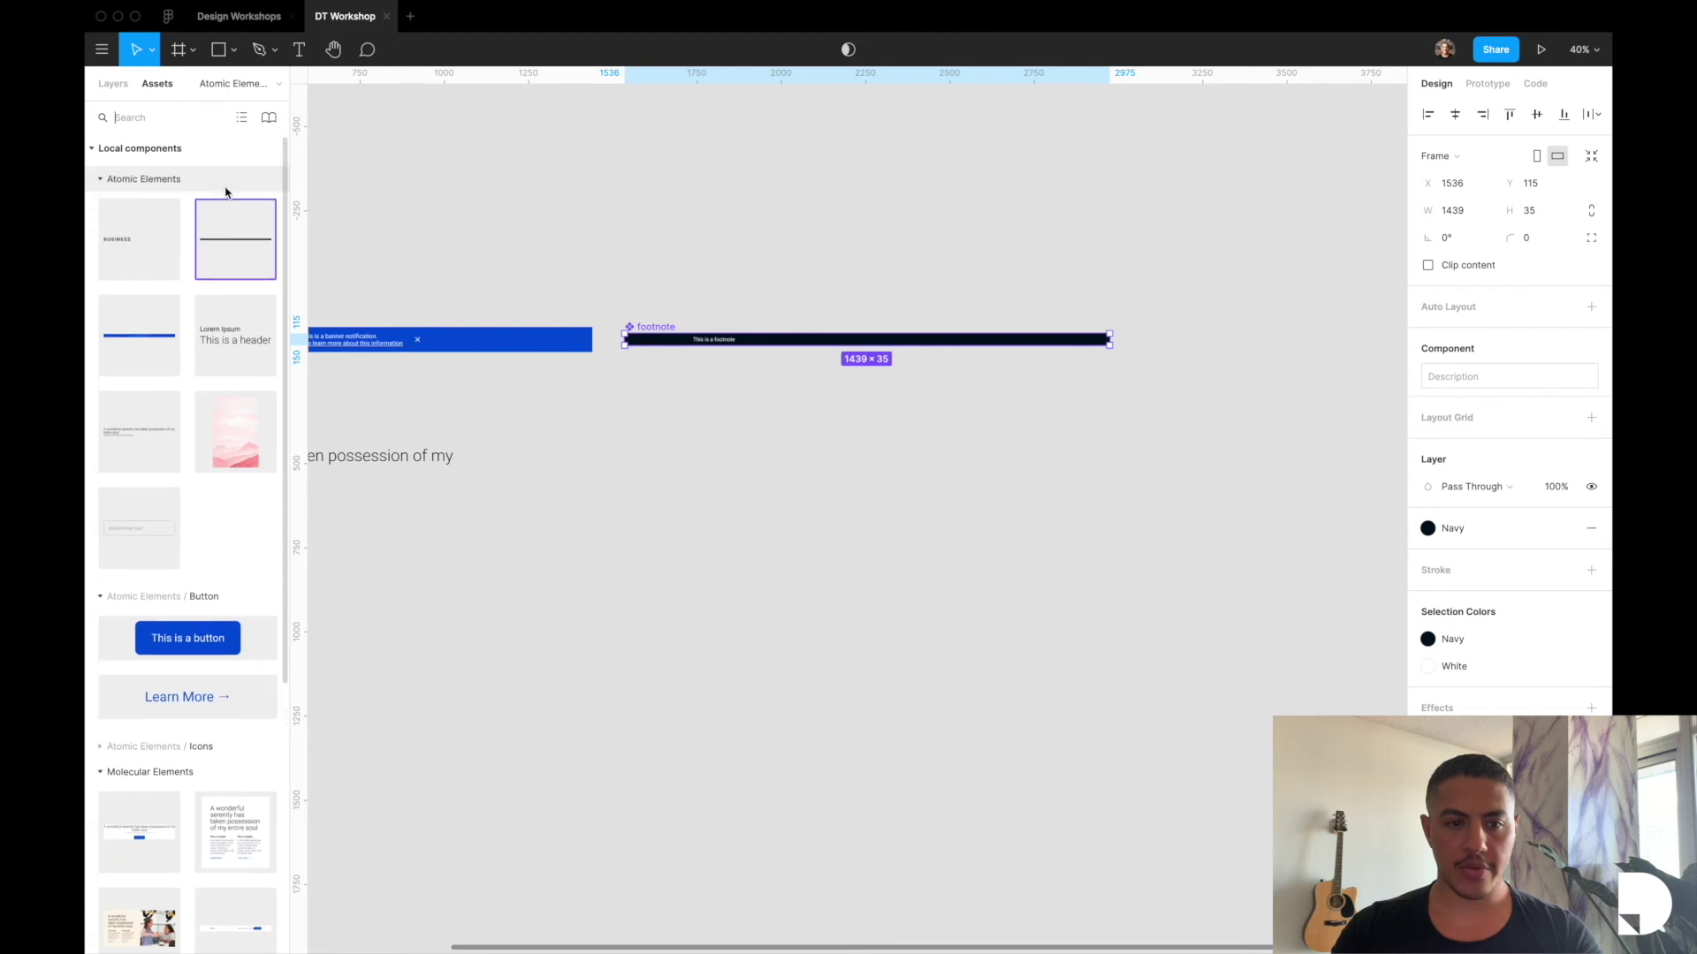
pyautogui.hotkey('alt', '1')
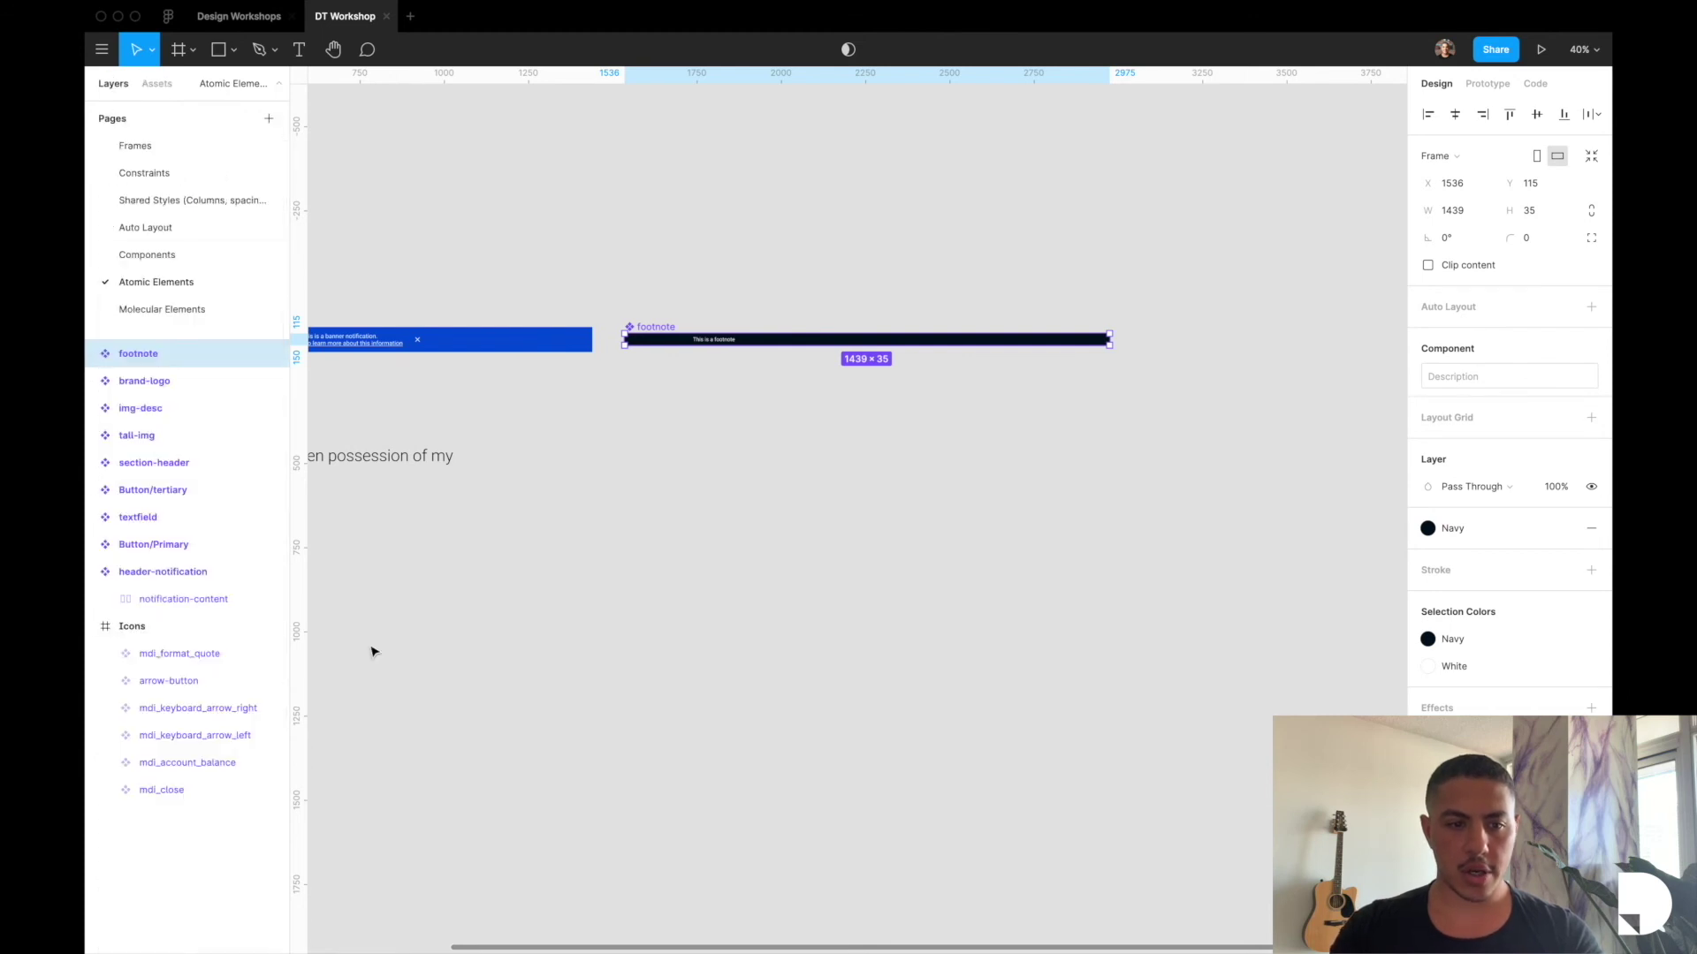
# Drag a footnote component instance from Assets into the Desktop - 1 footer.
pyautogui.click(186, 261)
pyautogui.scroll(-2, 711, 409)
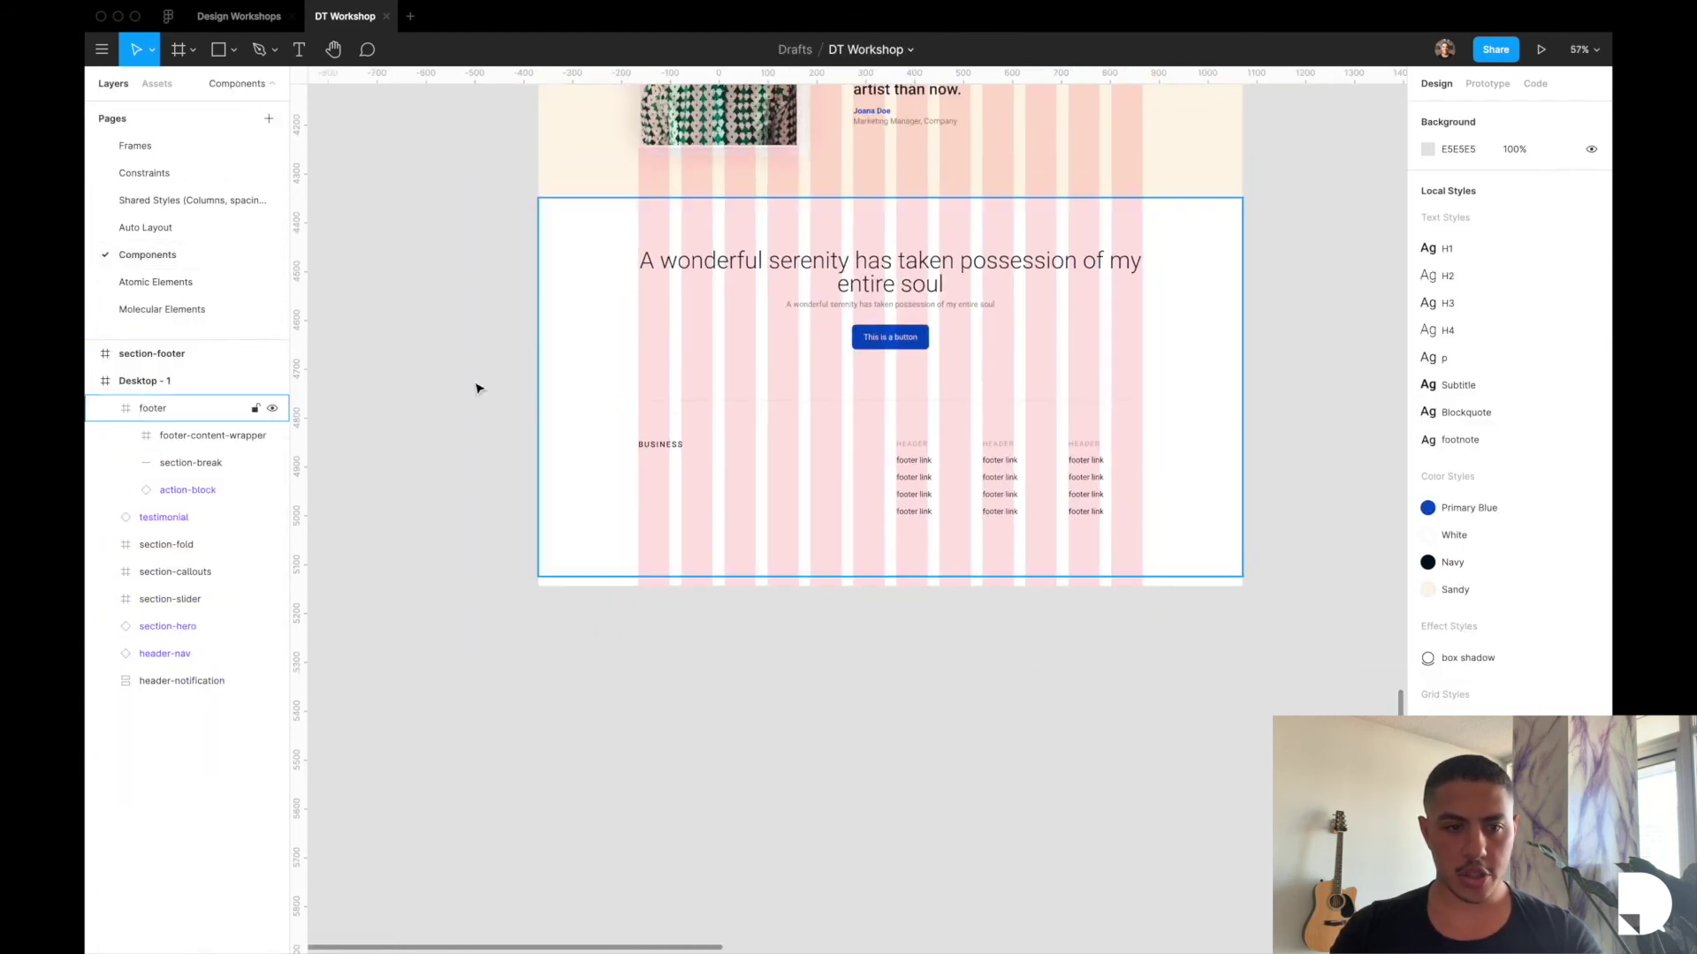
pyautogui.click(166, 88)
pyautogui.moveTo(235, 239); pyautogui.dragTo(802, 556)
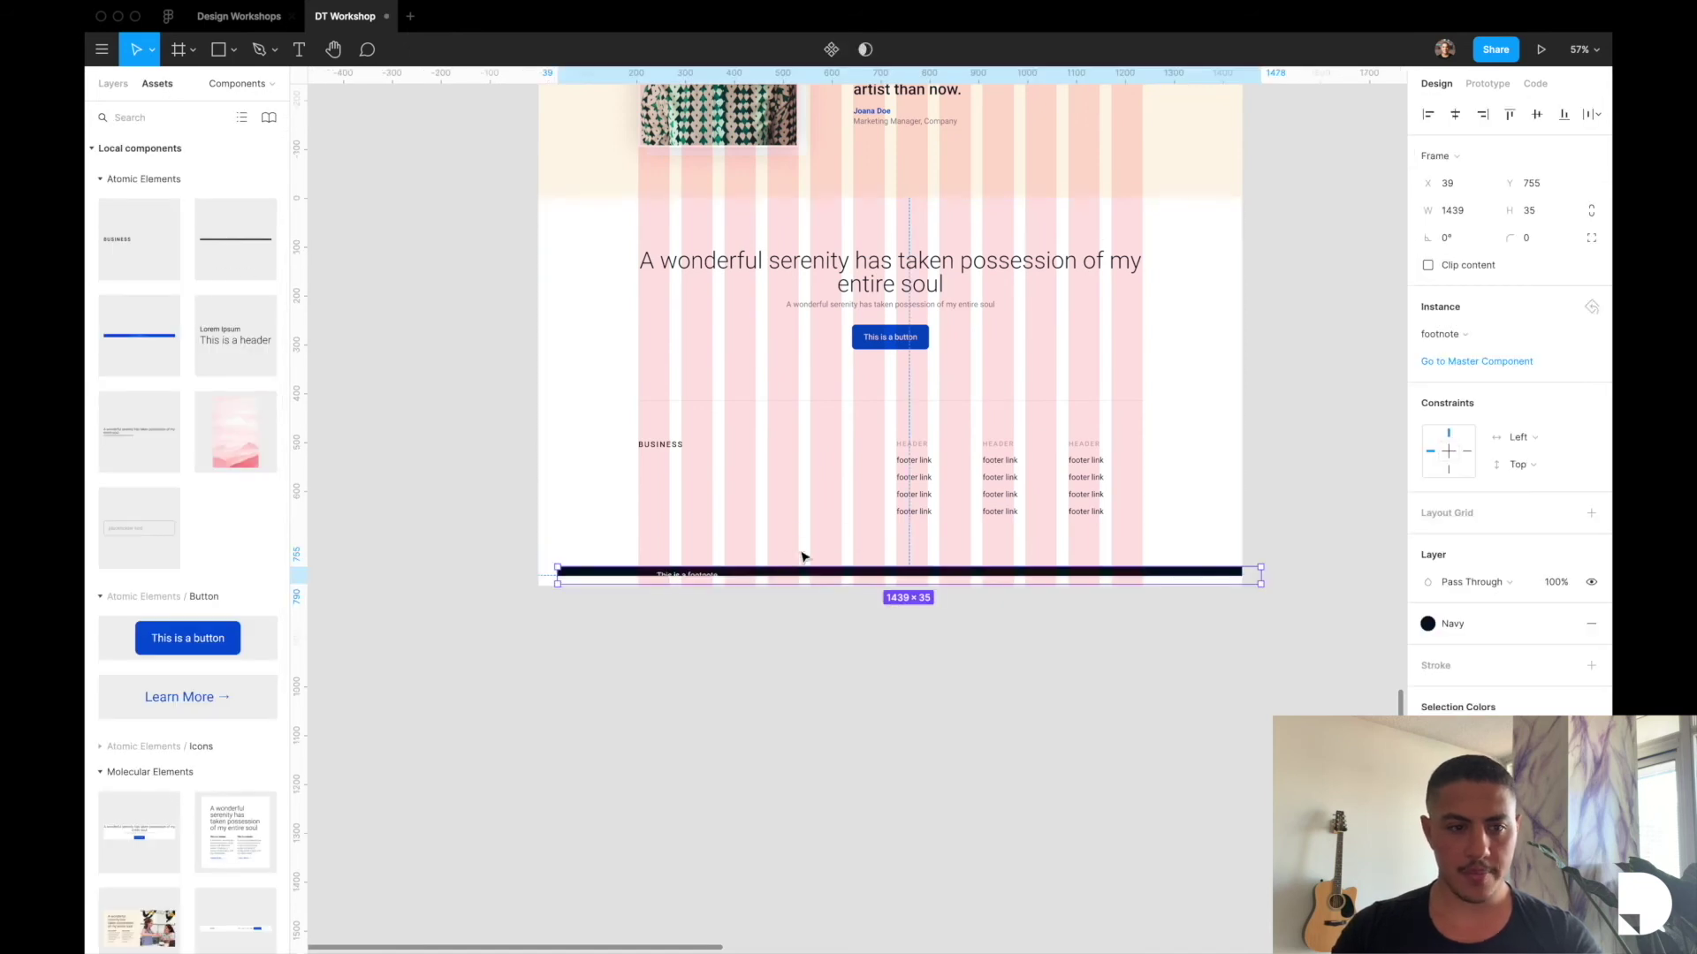
pyautogui.click(113, 84)
# Left-align the footnote instance at X 0 and nudge it to Y 730, flush with the footer bottom.
pyautogui.click(1454, 114)
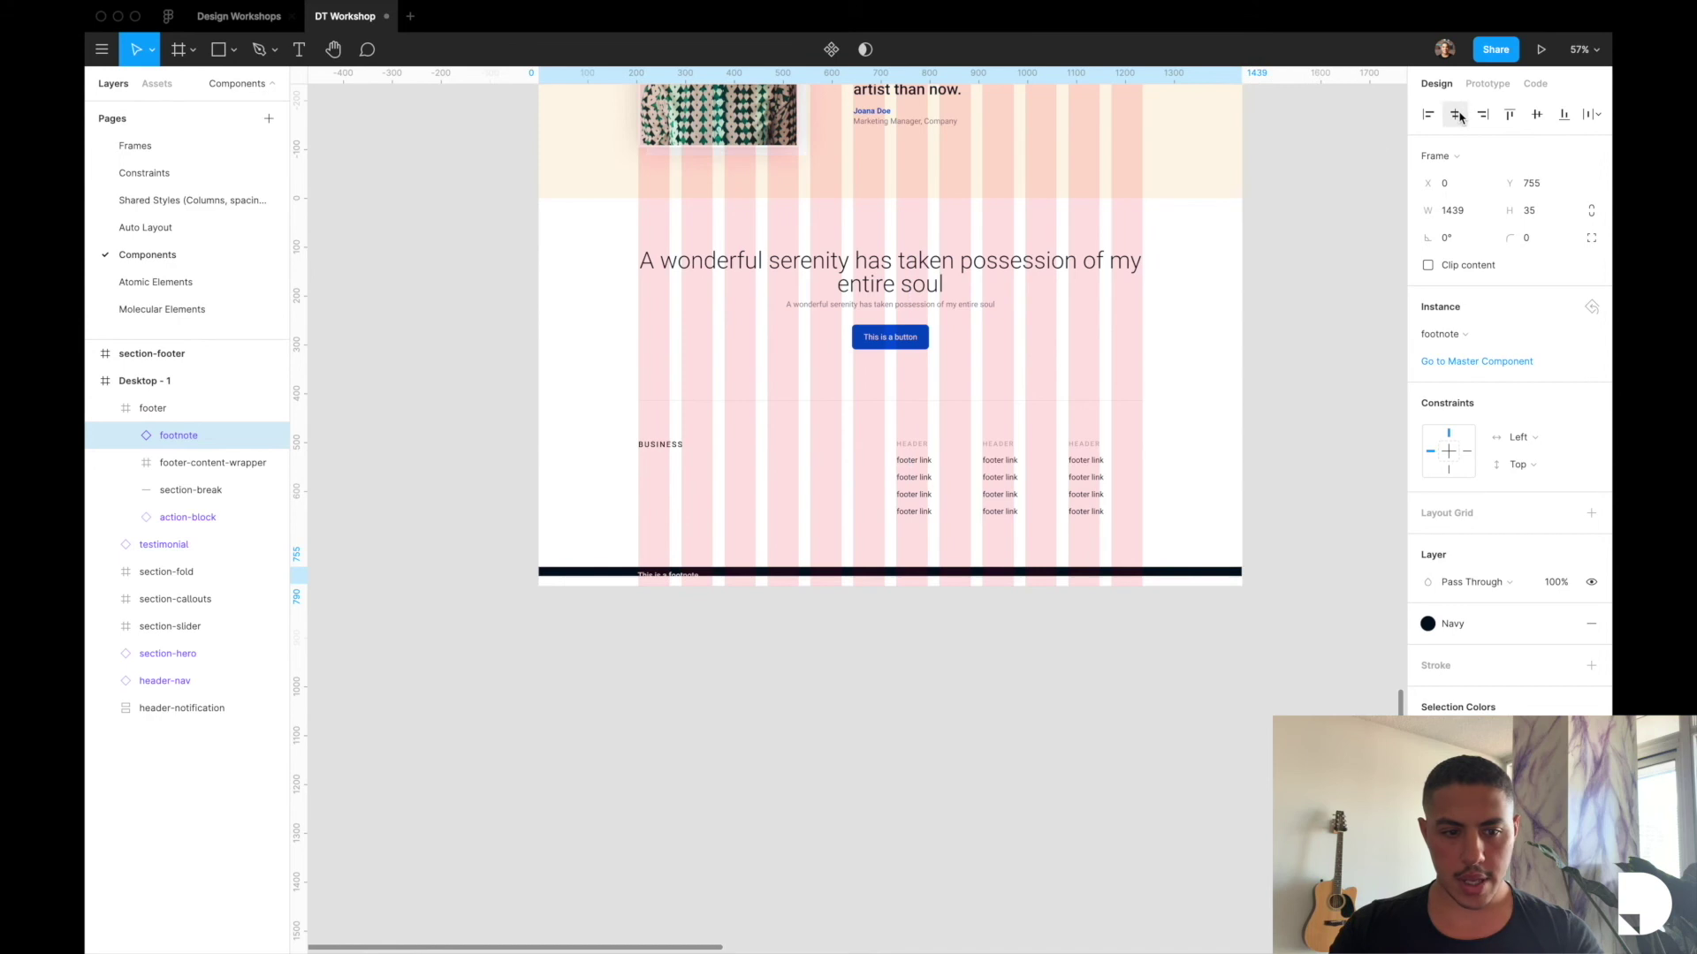
pyautogui.press('alt')
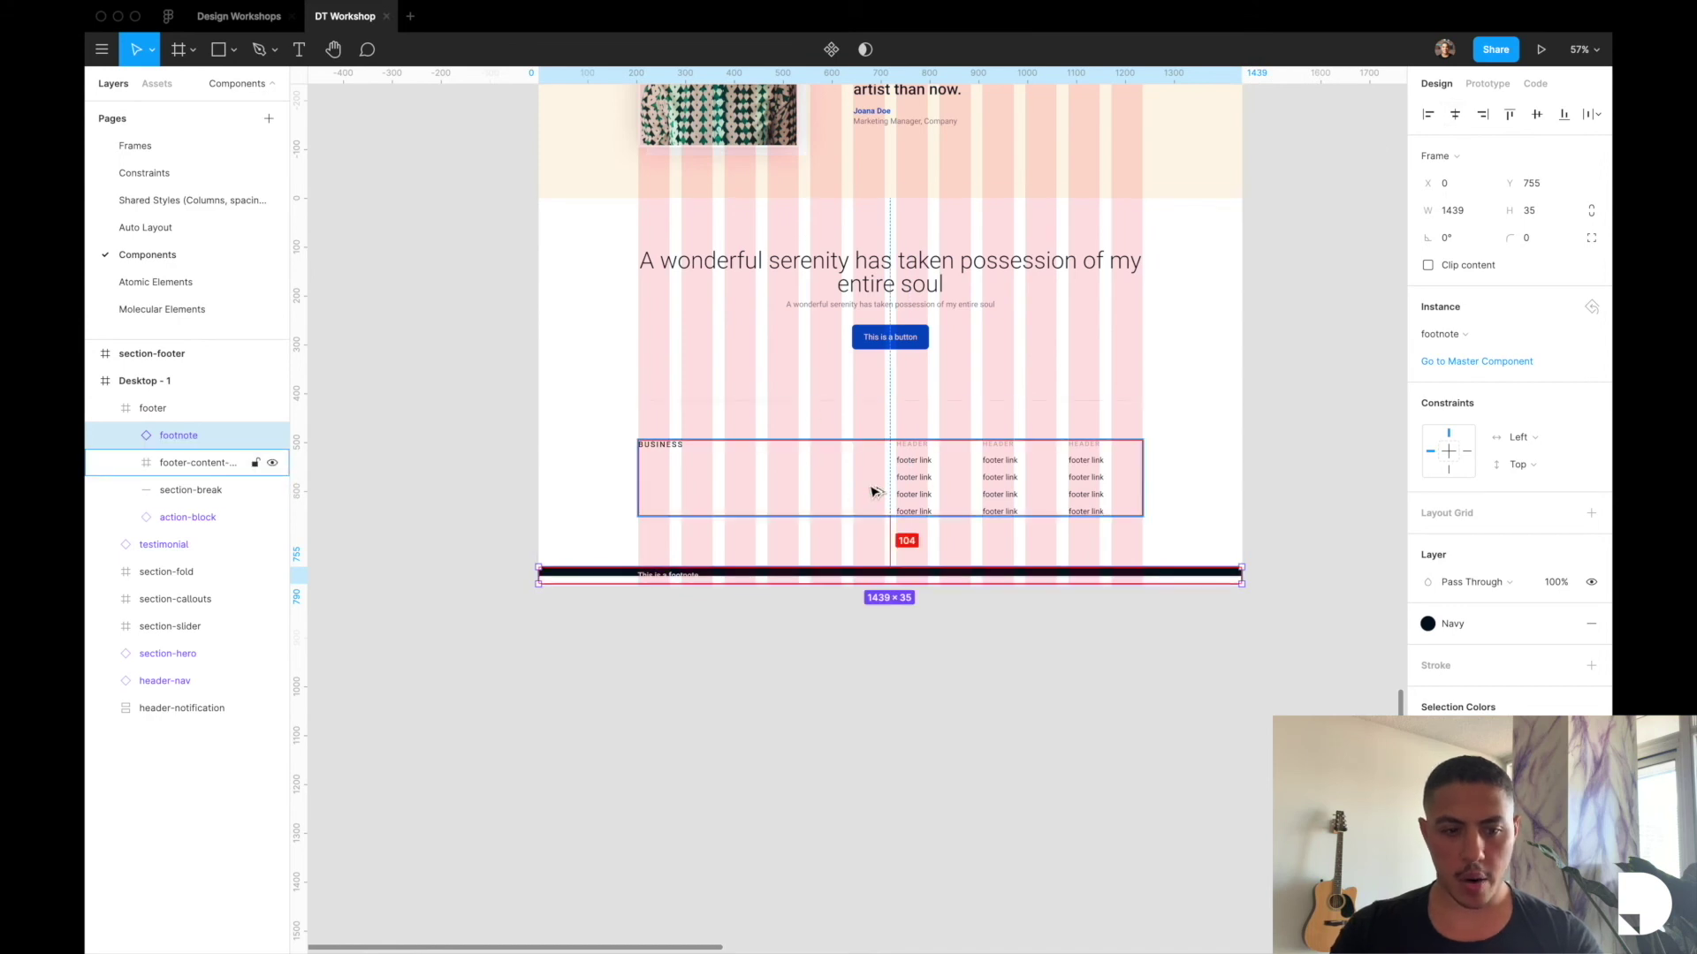
pyautogui.hotkey('shift', 'Up')
pyautogui.hotkey('shift', 'Up')
pyautogui.hotkey('shift', 'Up')
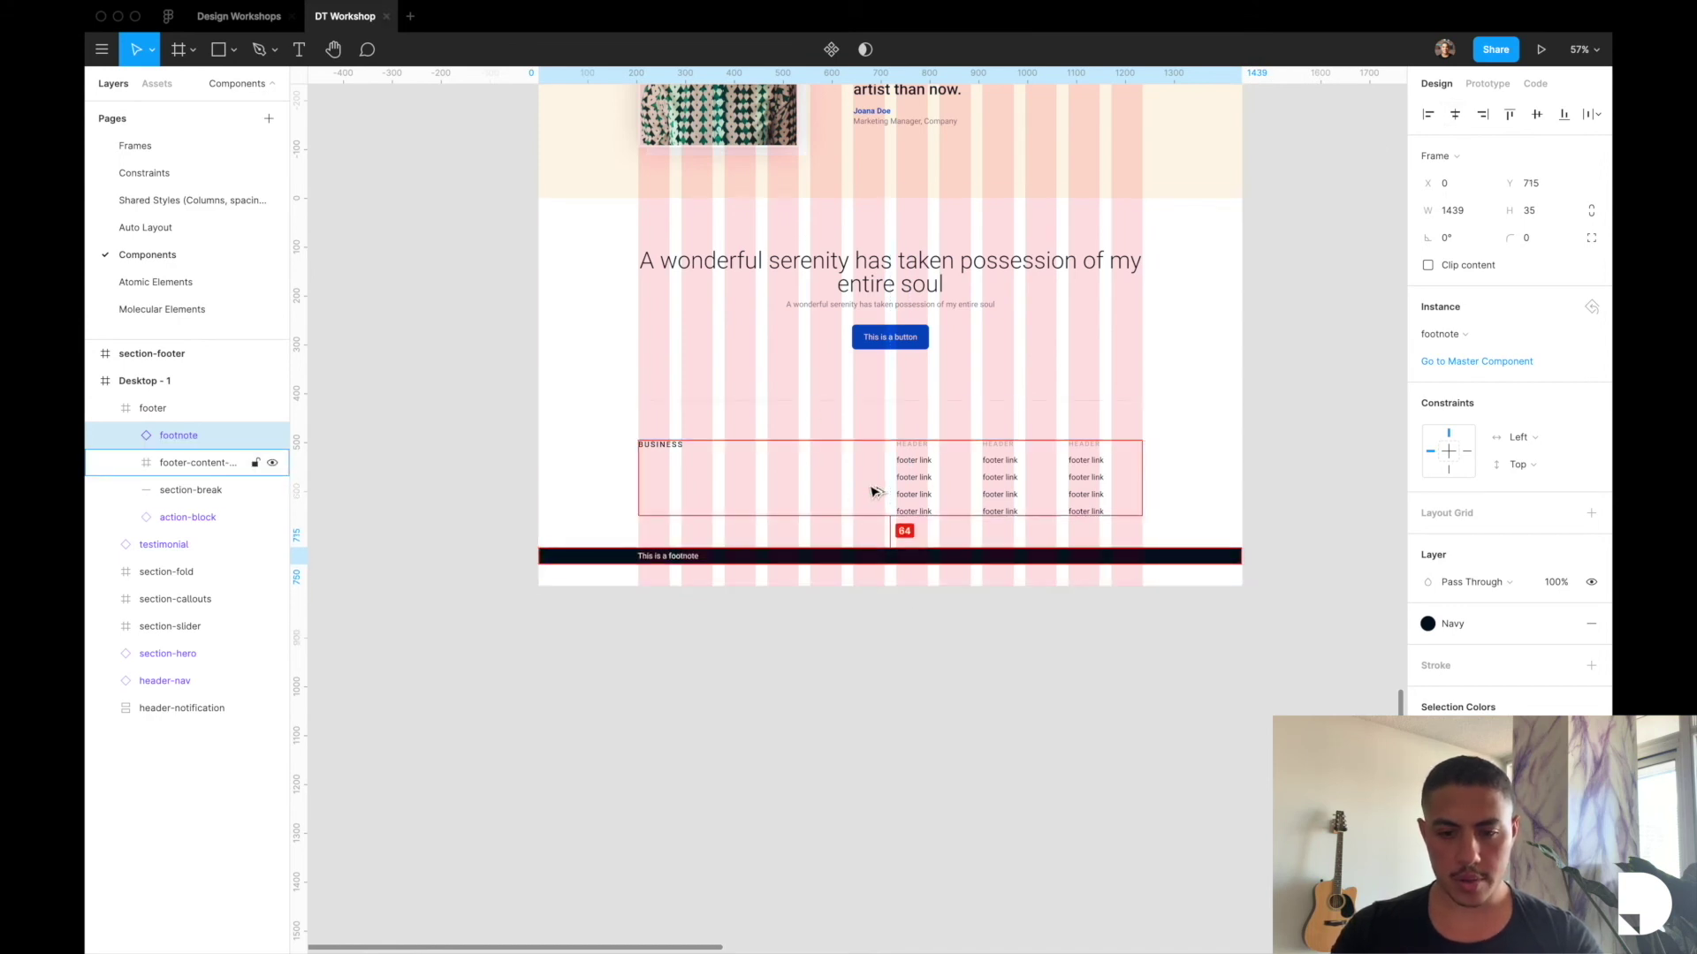
pyautogui.press('Down')
pyautogui.press('Down')
pyautogui.press('Down')
pyautogui.press('Down')
pyautogui.press('Down')
pyautogui.press('Down')
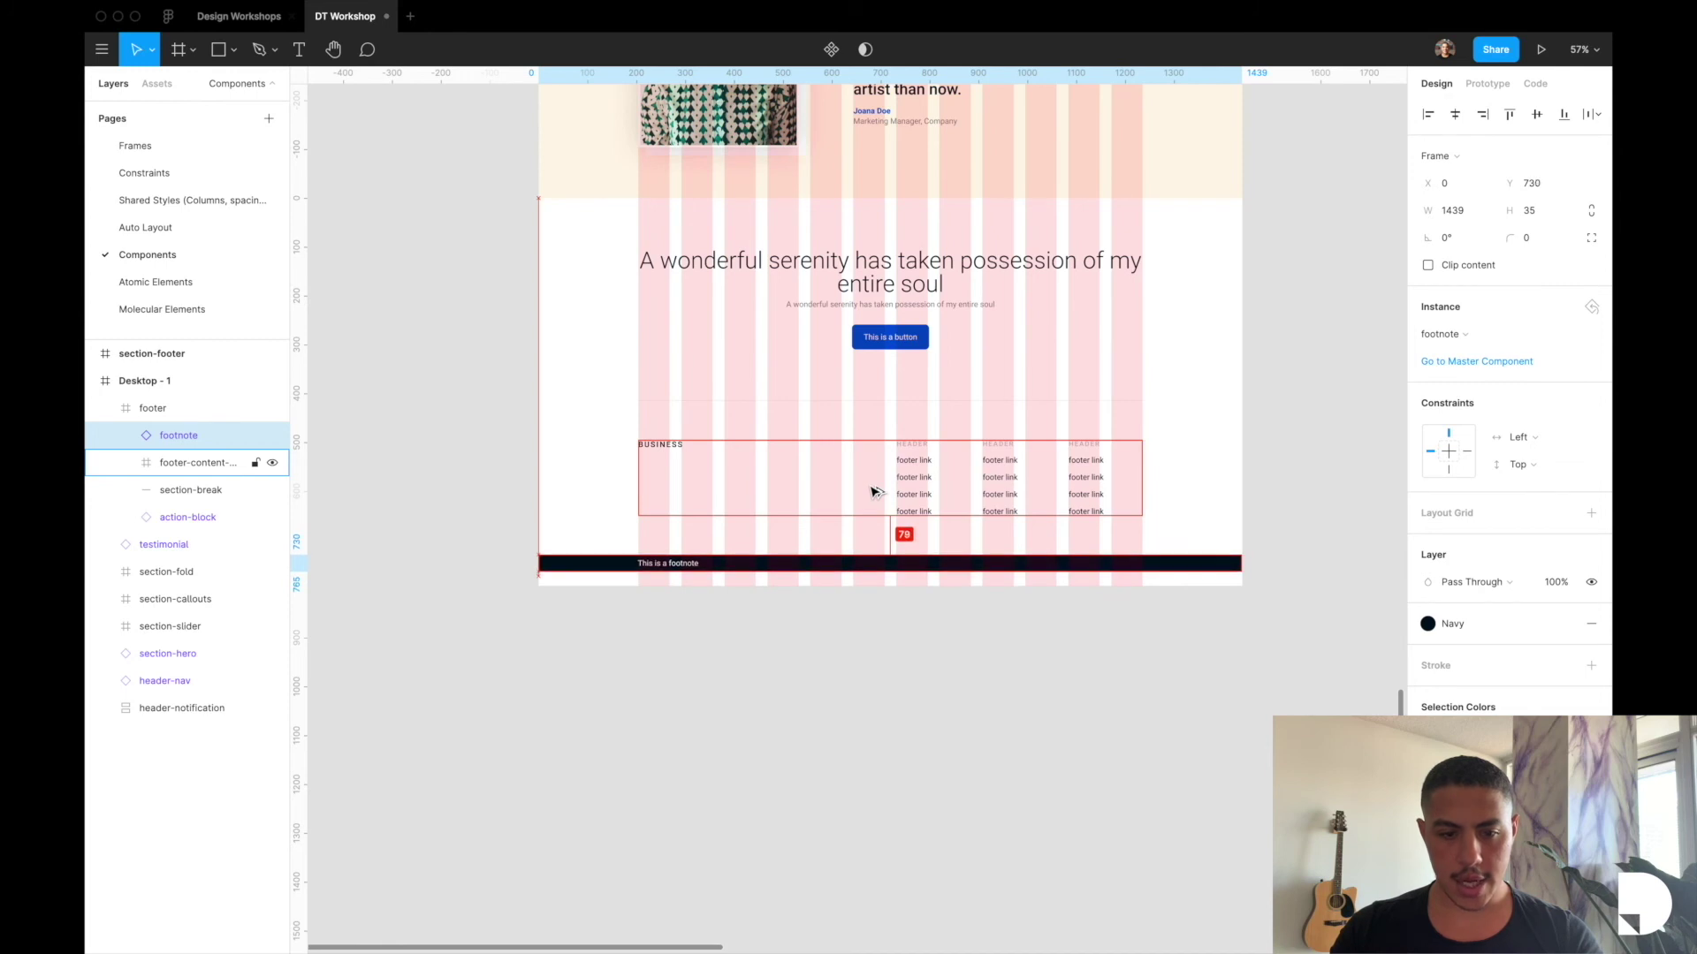
pyautogui.click(190, 410)
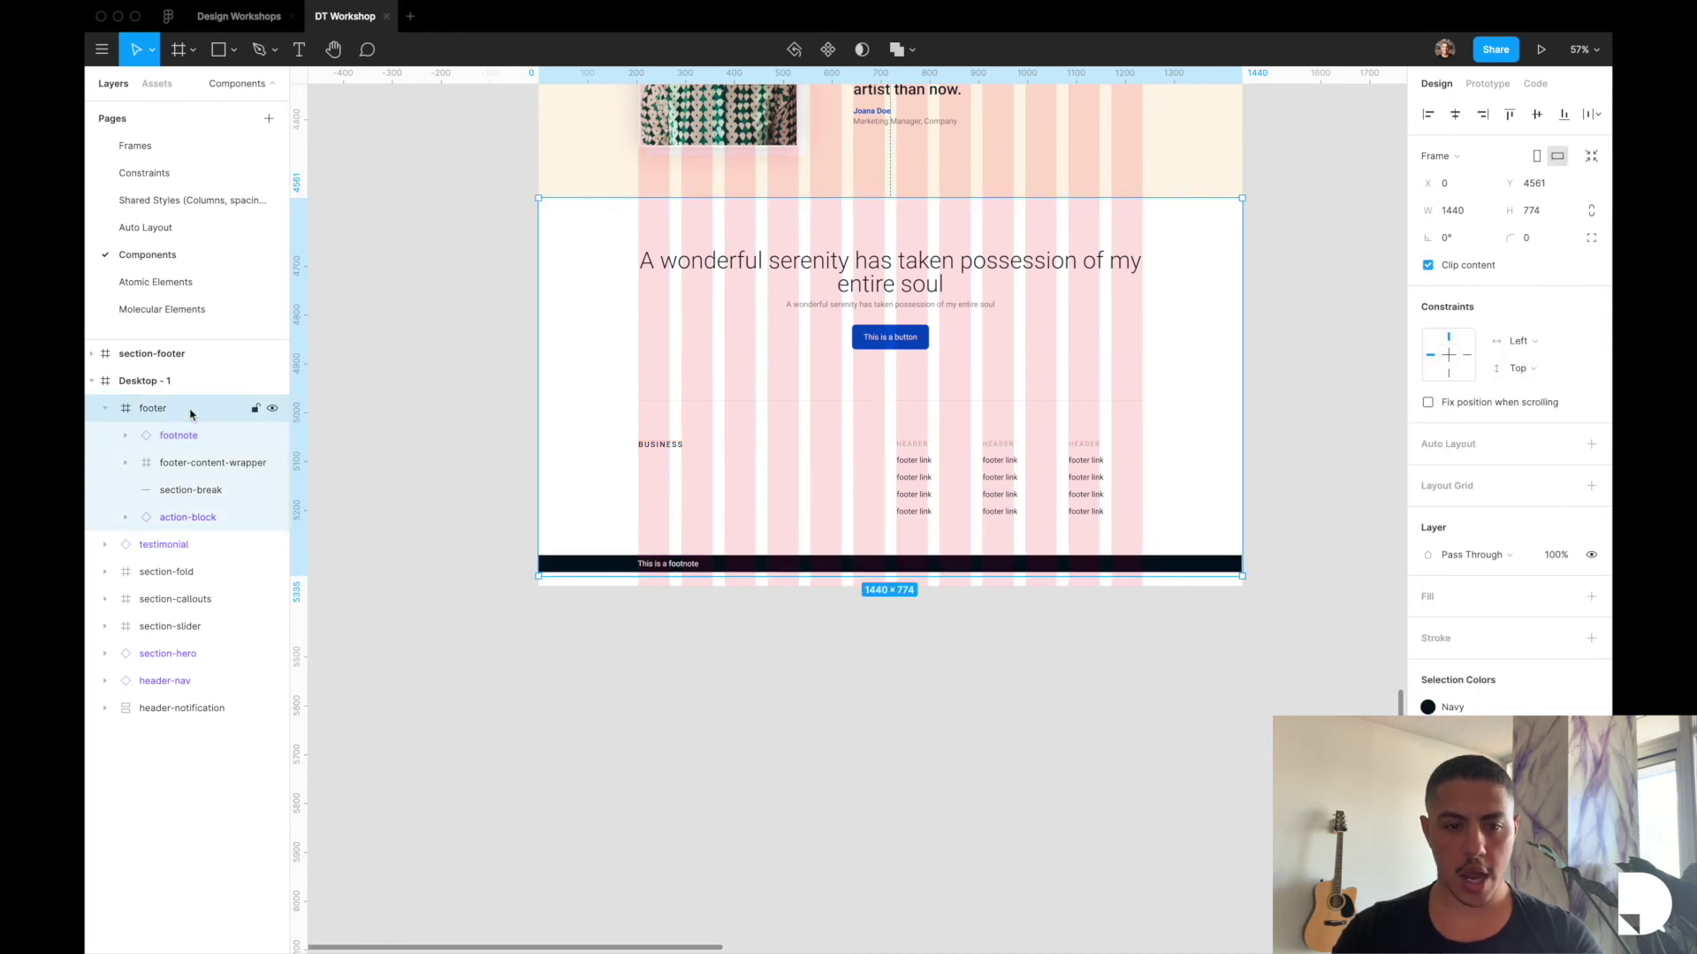
# Trim the footer to 766 px tall and shorten Desktop - 1 to 5327 to end at the footnote.
pyautogui.scroll(5, 786, 541)
pyautogui.moveTo(746, 636); pyautogui.dragTo(742, 615)
pyautogui.scroll(12, 744, 624)
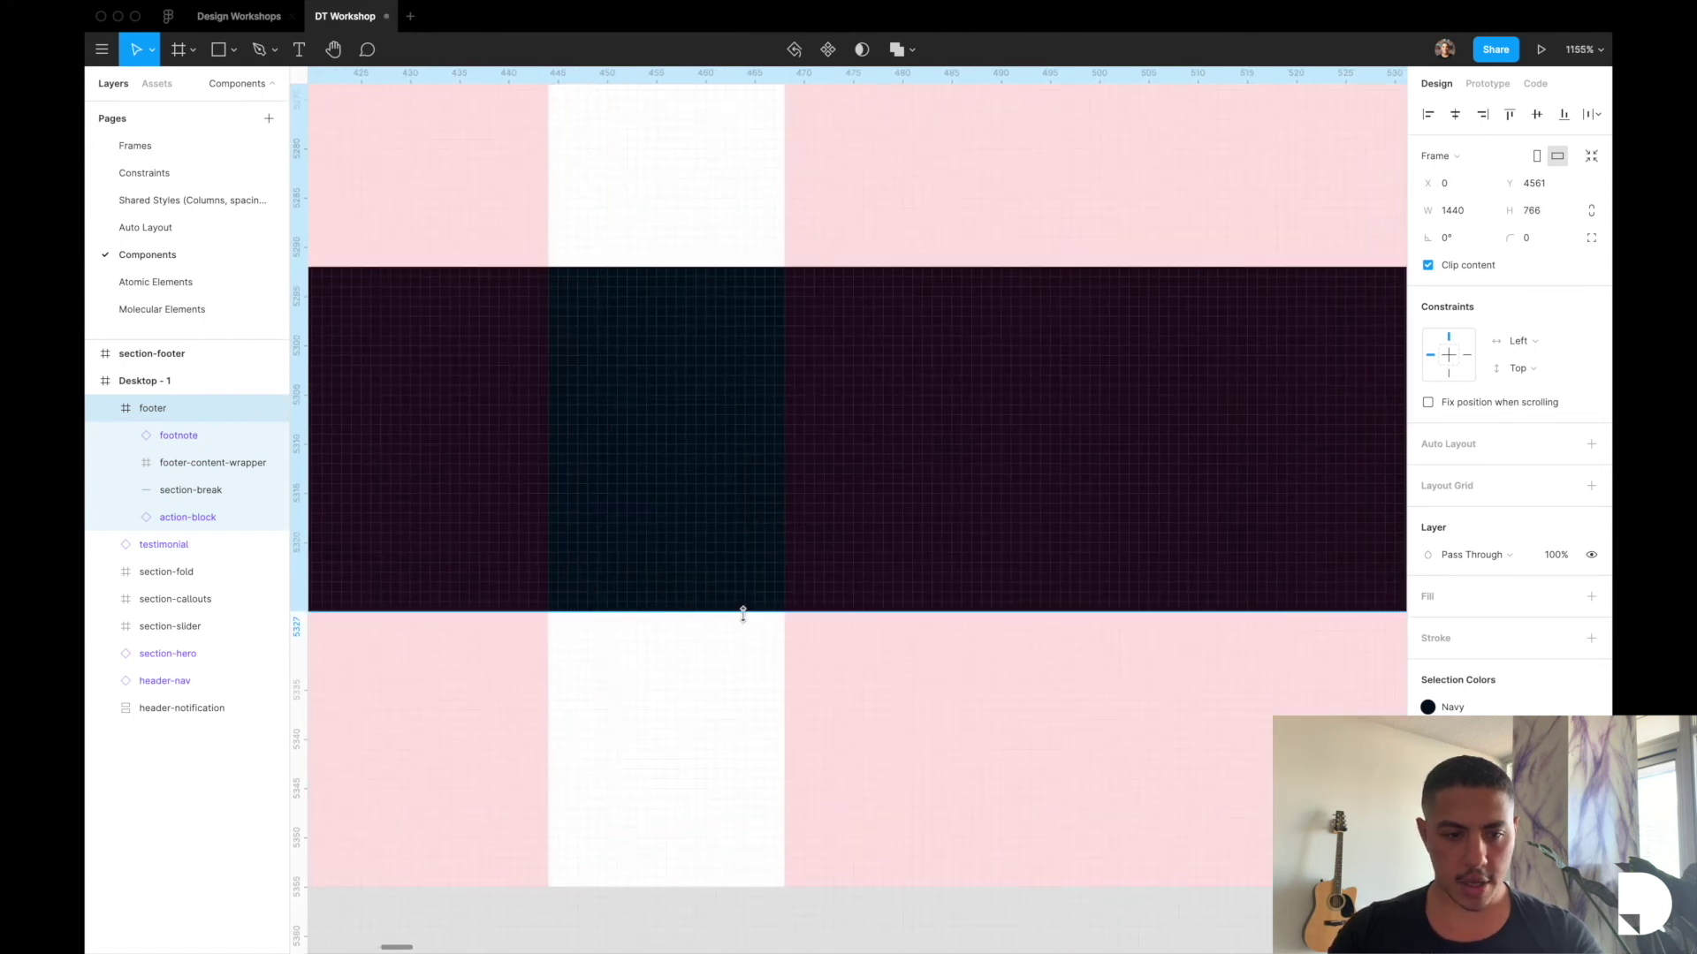
pyautogui.click(186, 381)
pyautogui.moveTo(674, 888); pyautogui.dragTo(678, 616)
pyautogui.scroll(-3, 678, 619)
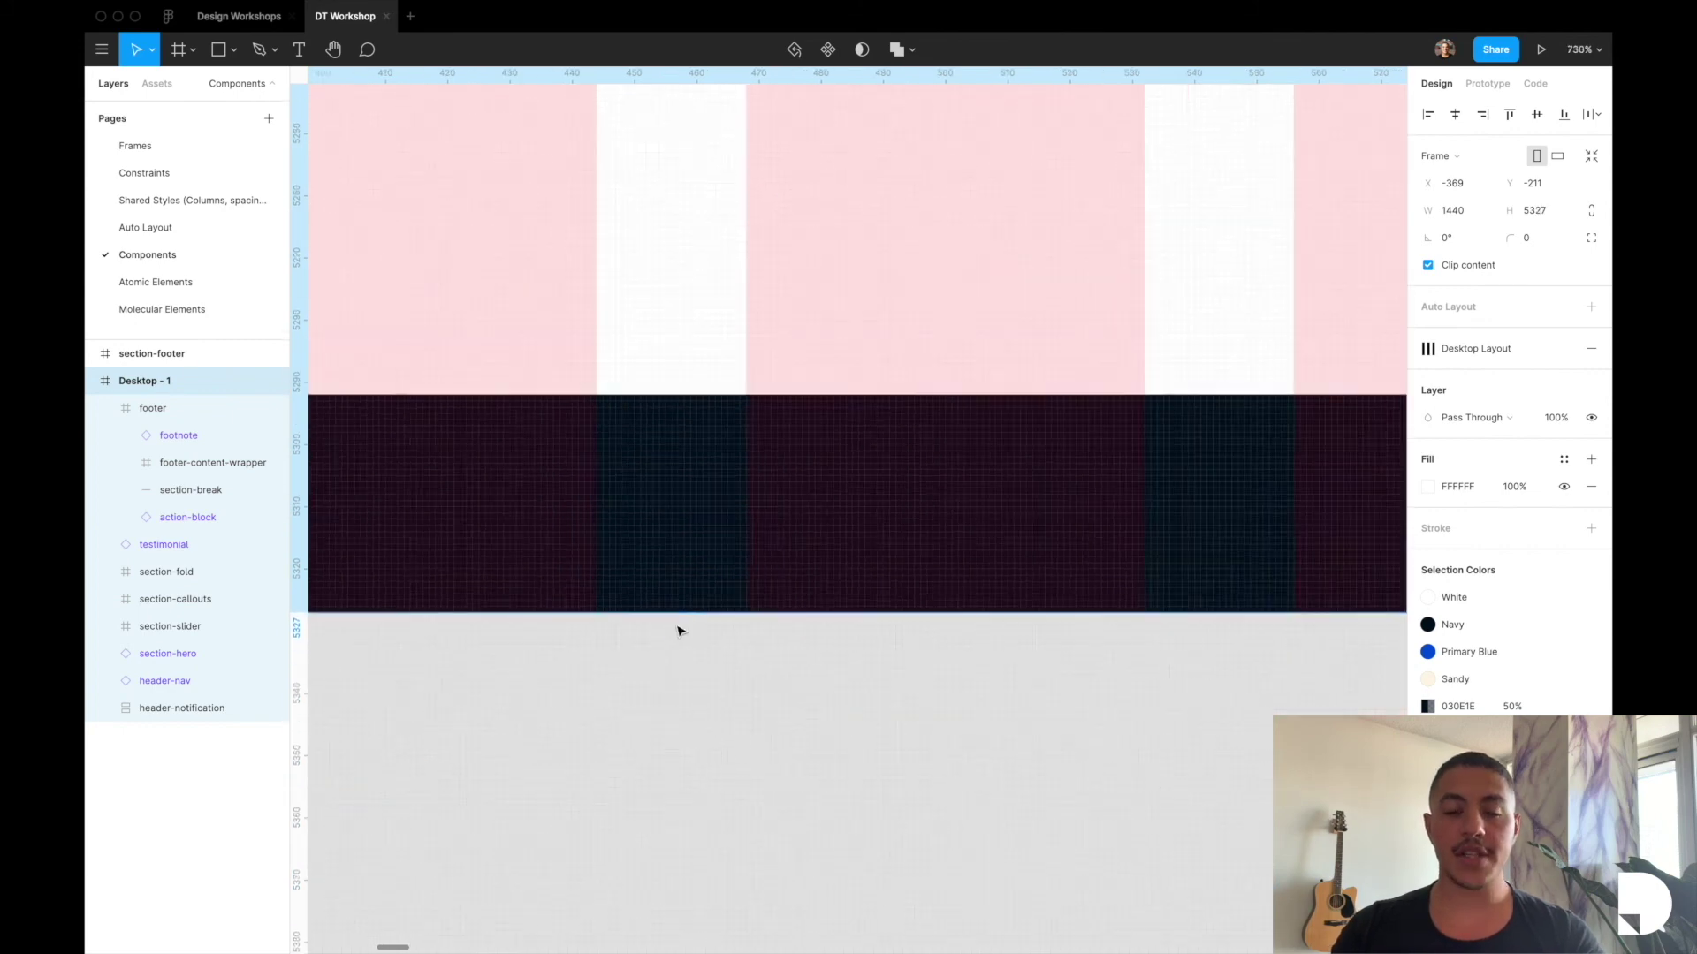
pyautogui.scroll(-10, 678, 627)
# Hide the layout grids and cut the footer frame out of Desktop - 1.
pyautogui.hotkey('ctrl', 'g')
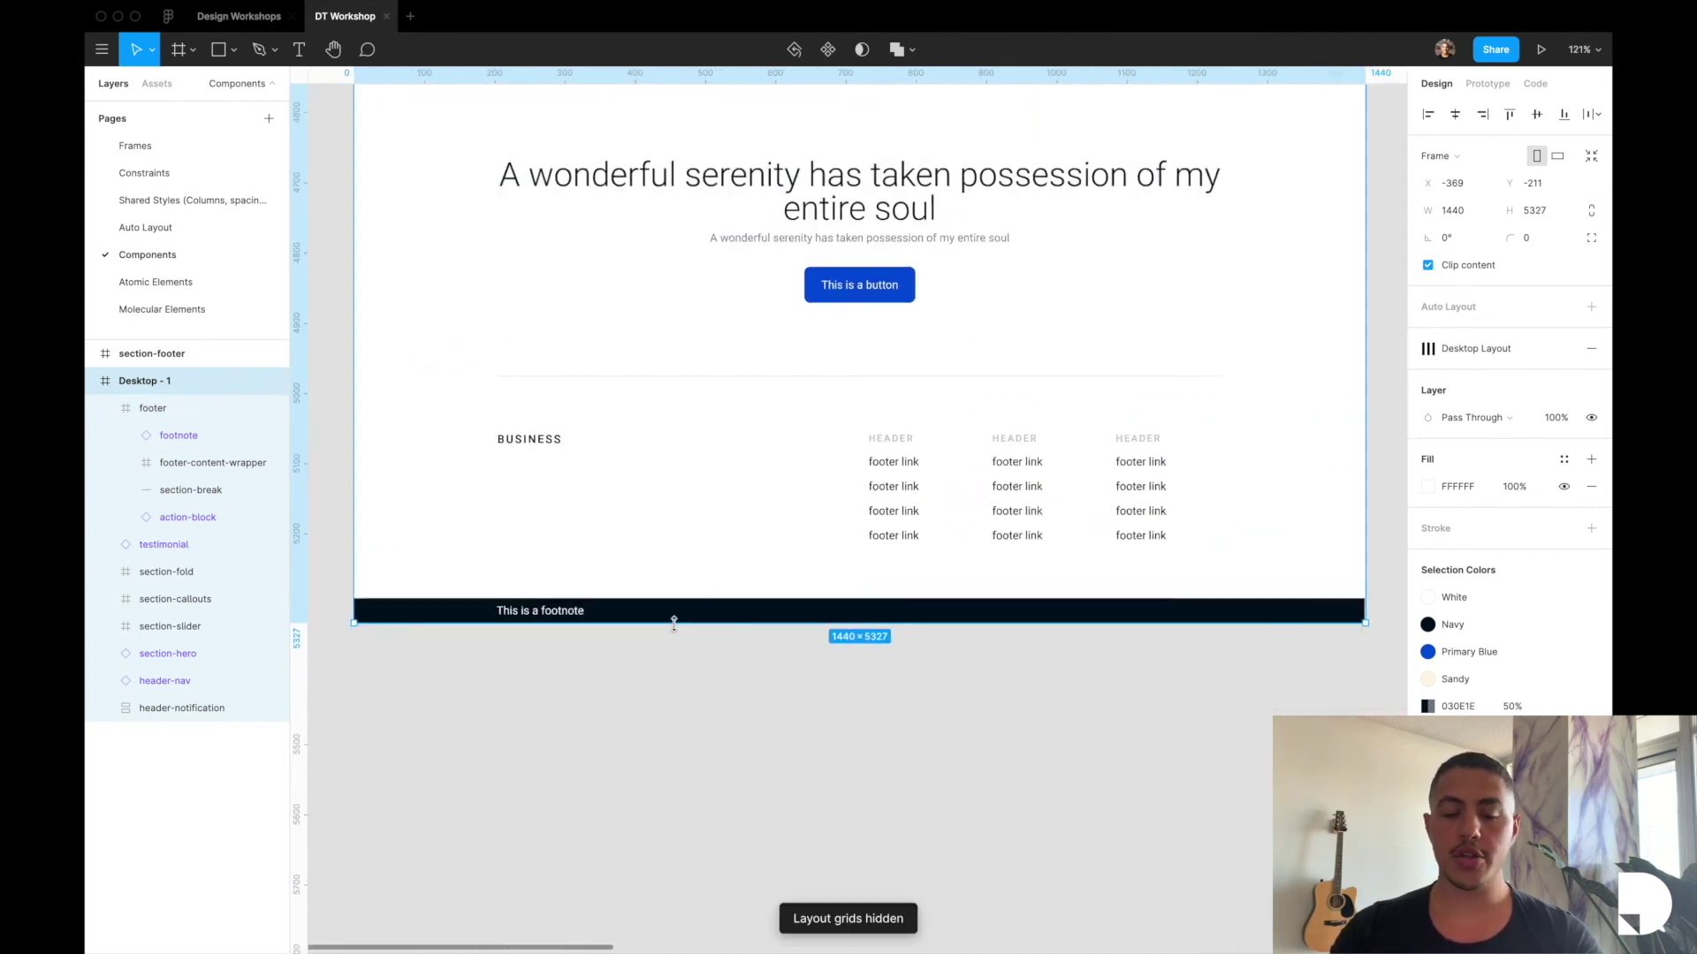
pyautogui.scroll(-5, 674, 623)
pyautogui.click(195, 408)
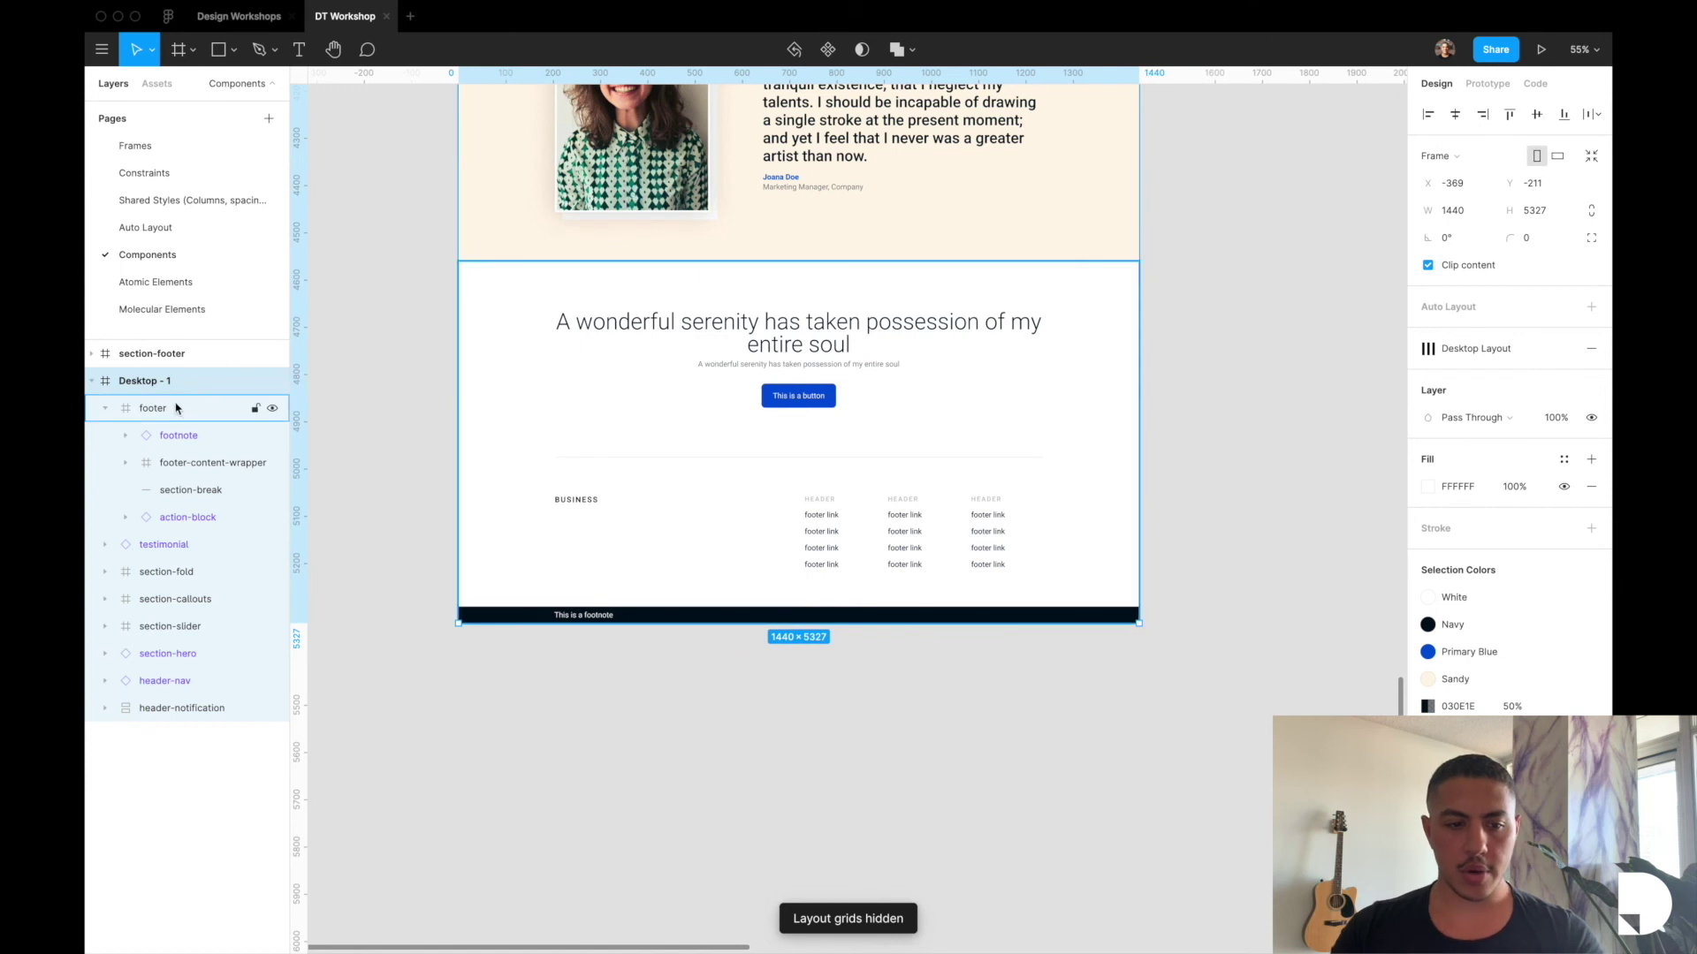
pyautogui.click(106, 408)
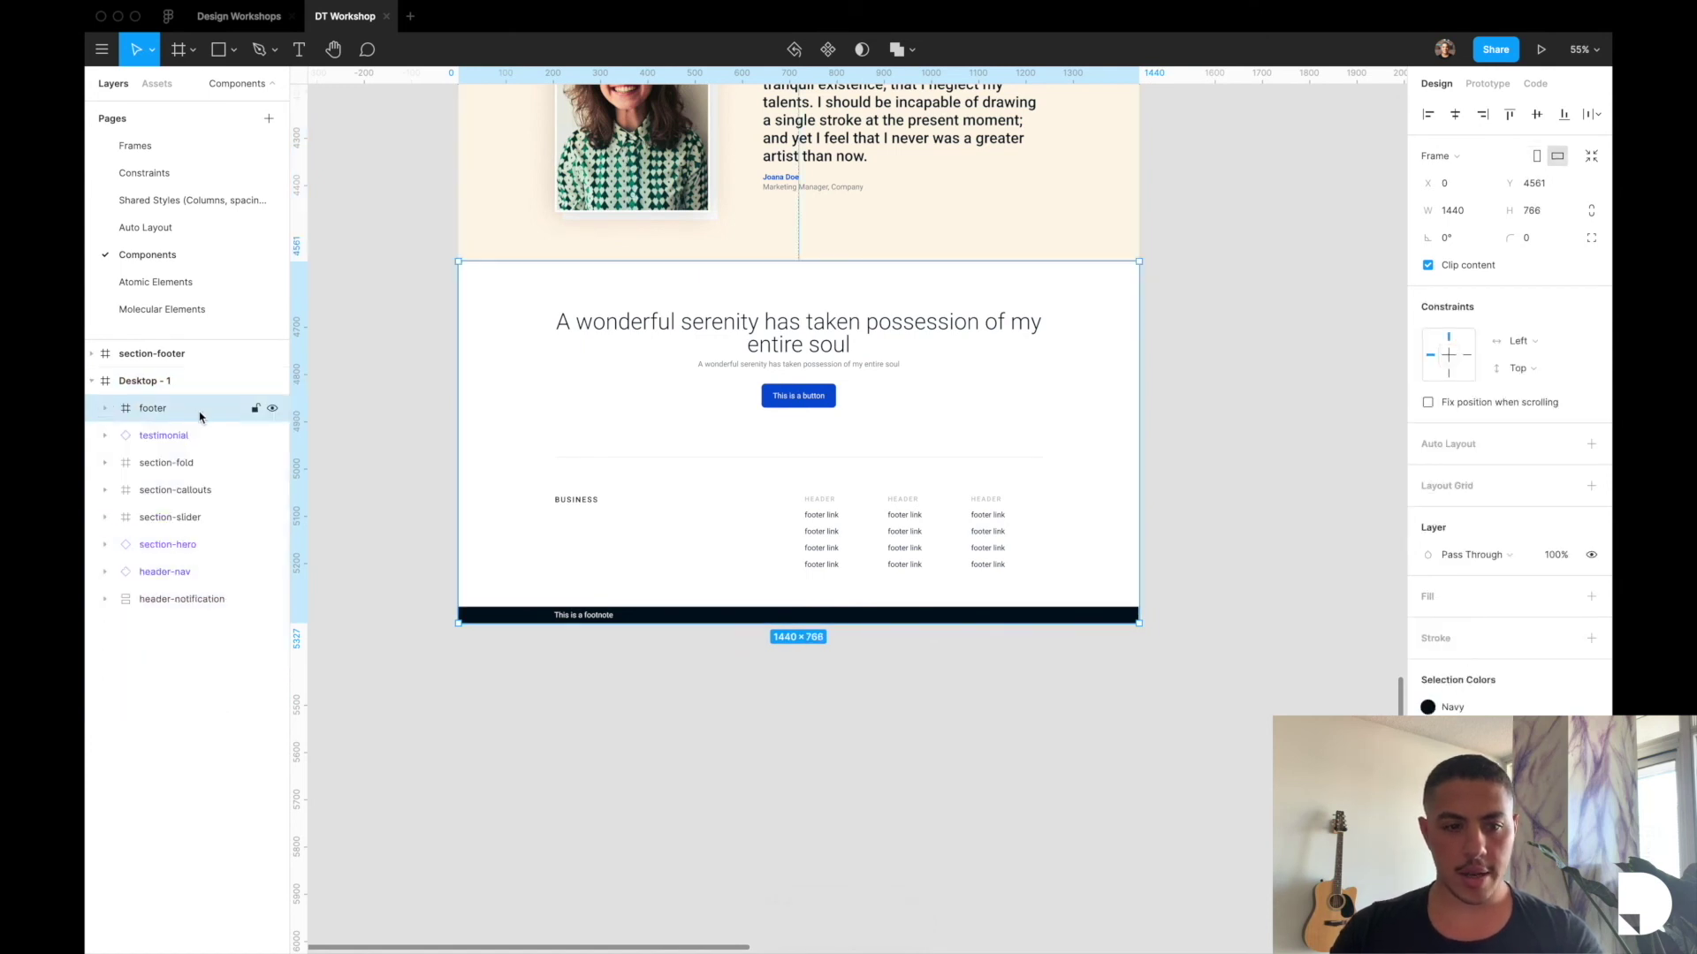
pyautogui.press('Escape')
# Paste the footer onto Molecular Elements, give it a White style fill, and make it a component.
pyautogui.click(168, 311)
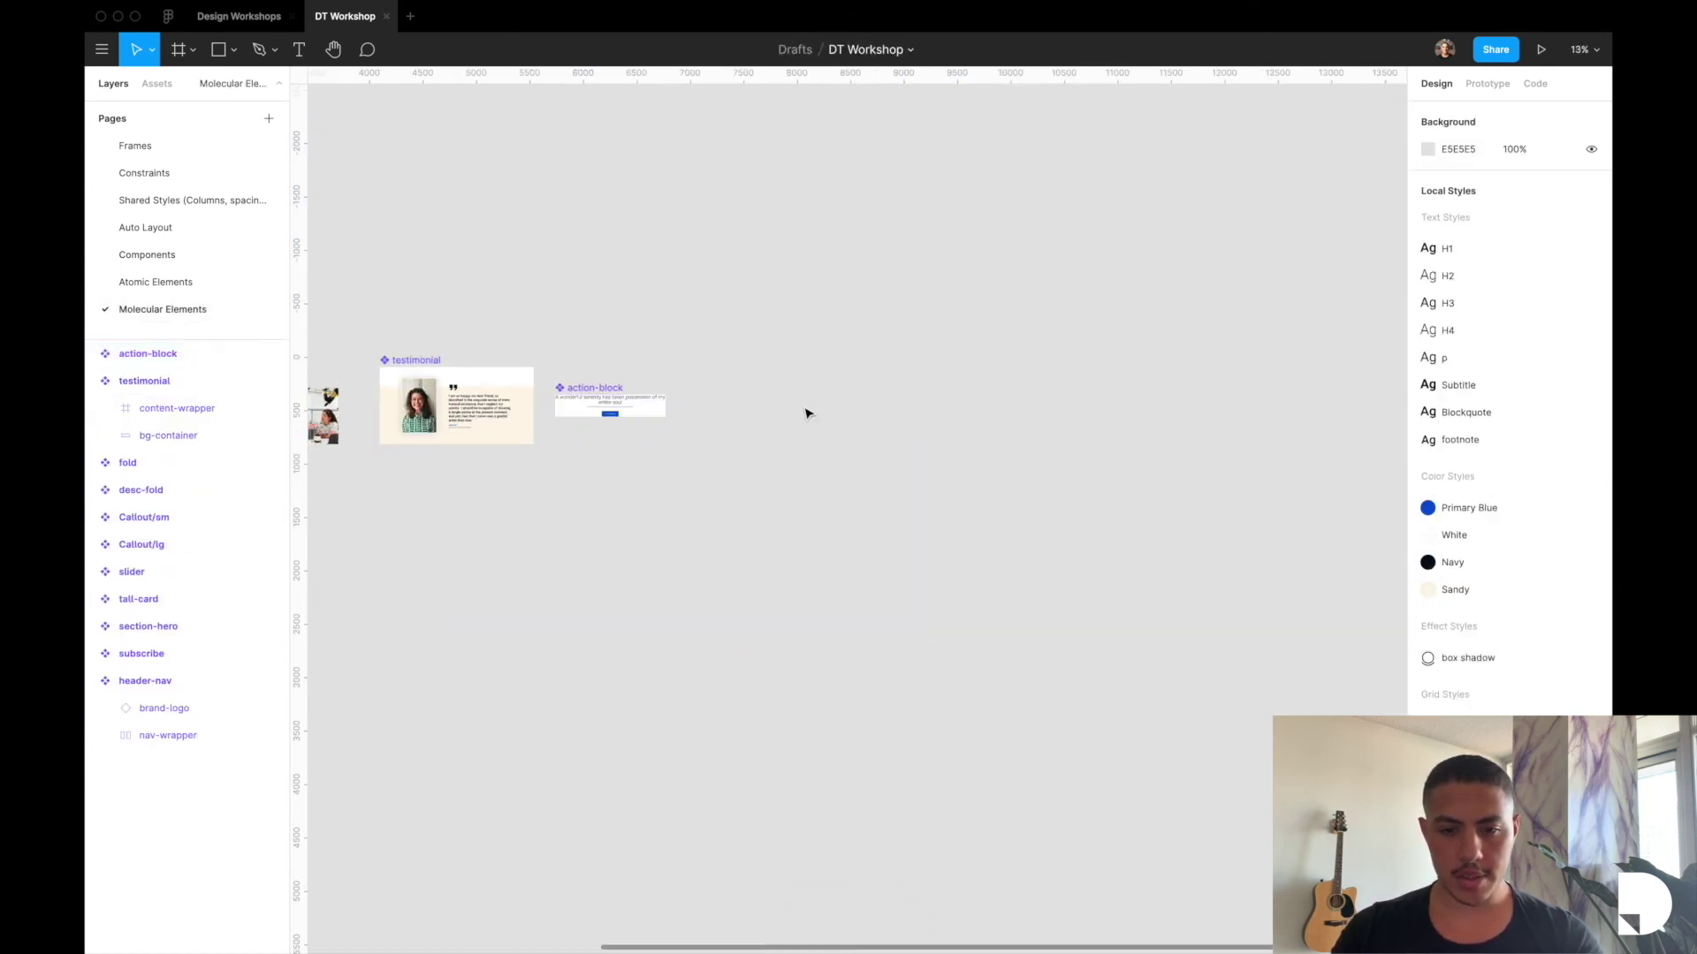
pyautogui.press('super+v')
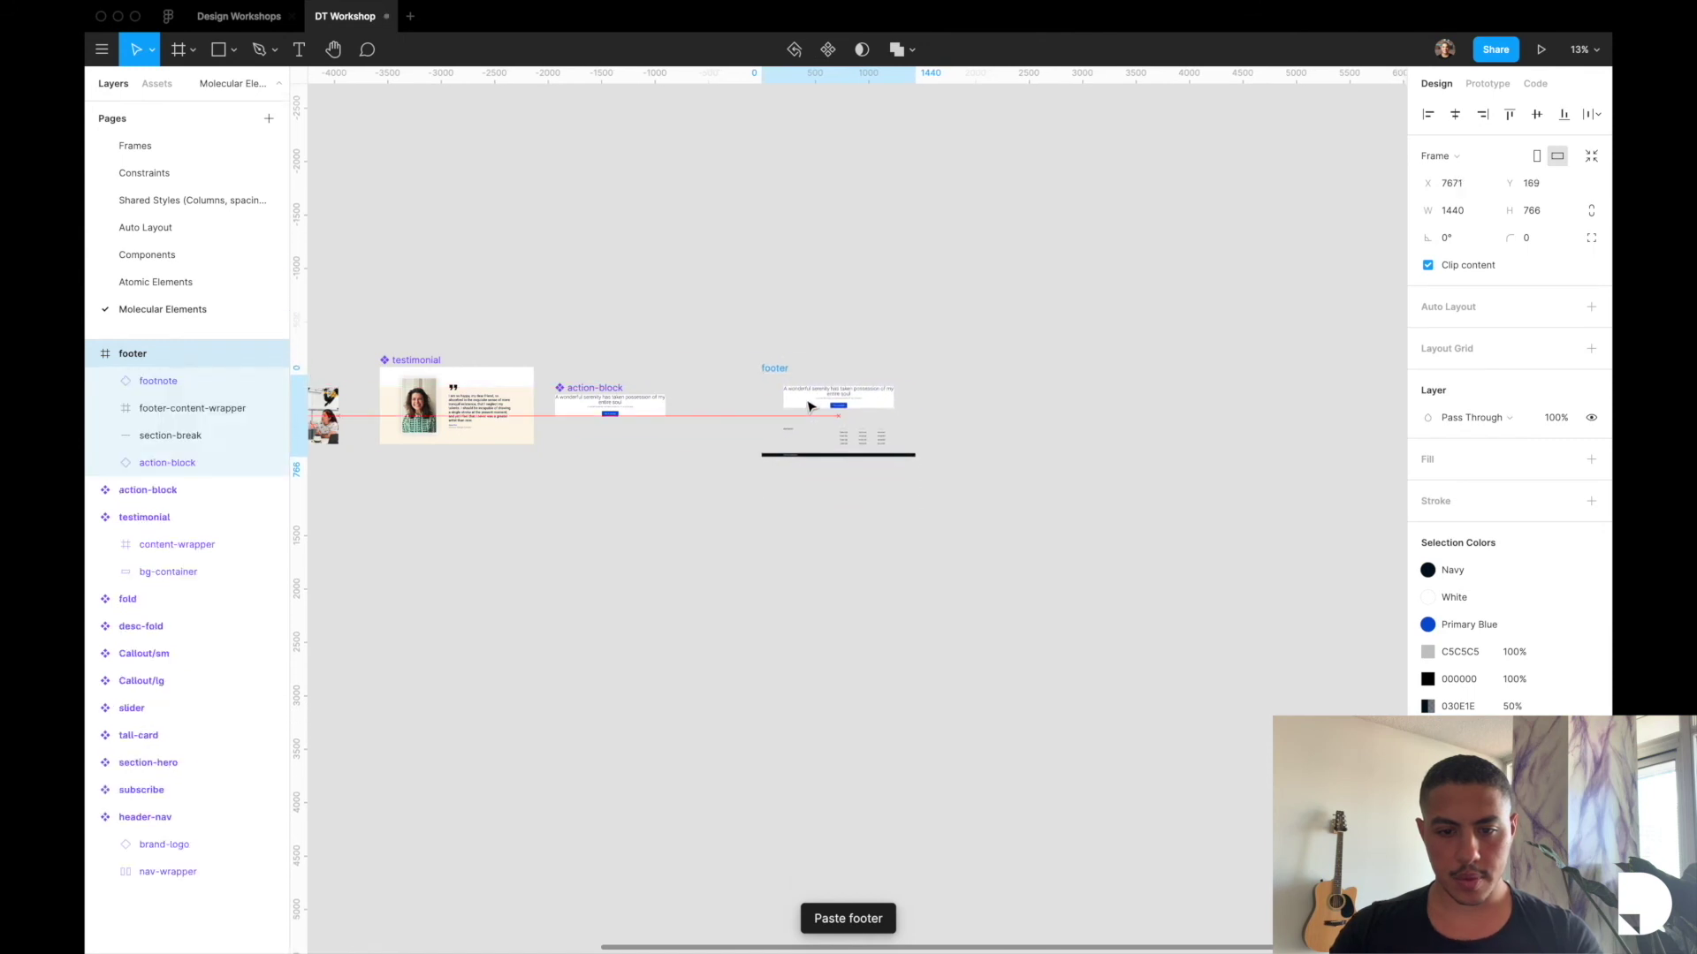
pyautogui.moveTo(807, 415); pyautogui.dragTo(782, 400)
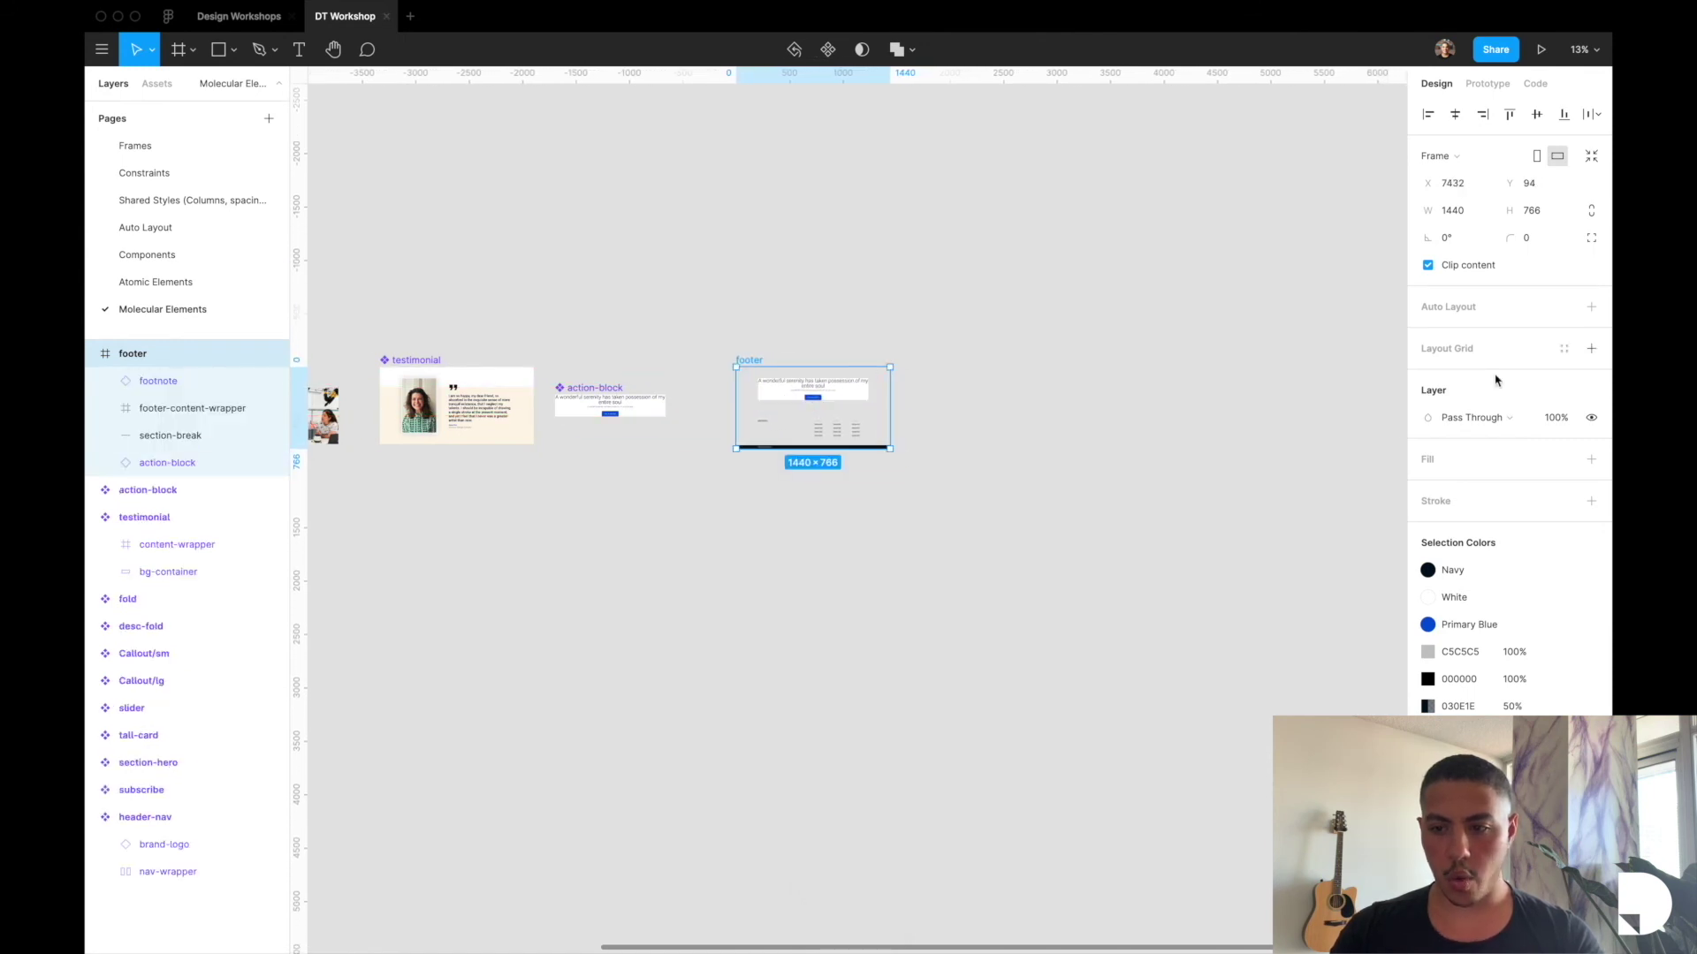
pyautogui.click(1590, 459)
pyautogui.click(1563, 459)
pyautogui.click(1465, 527)
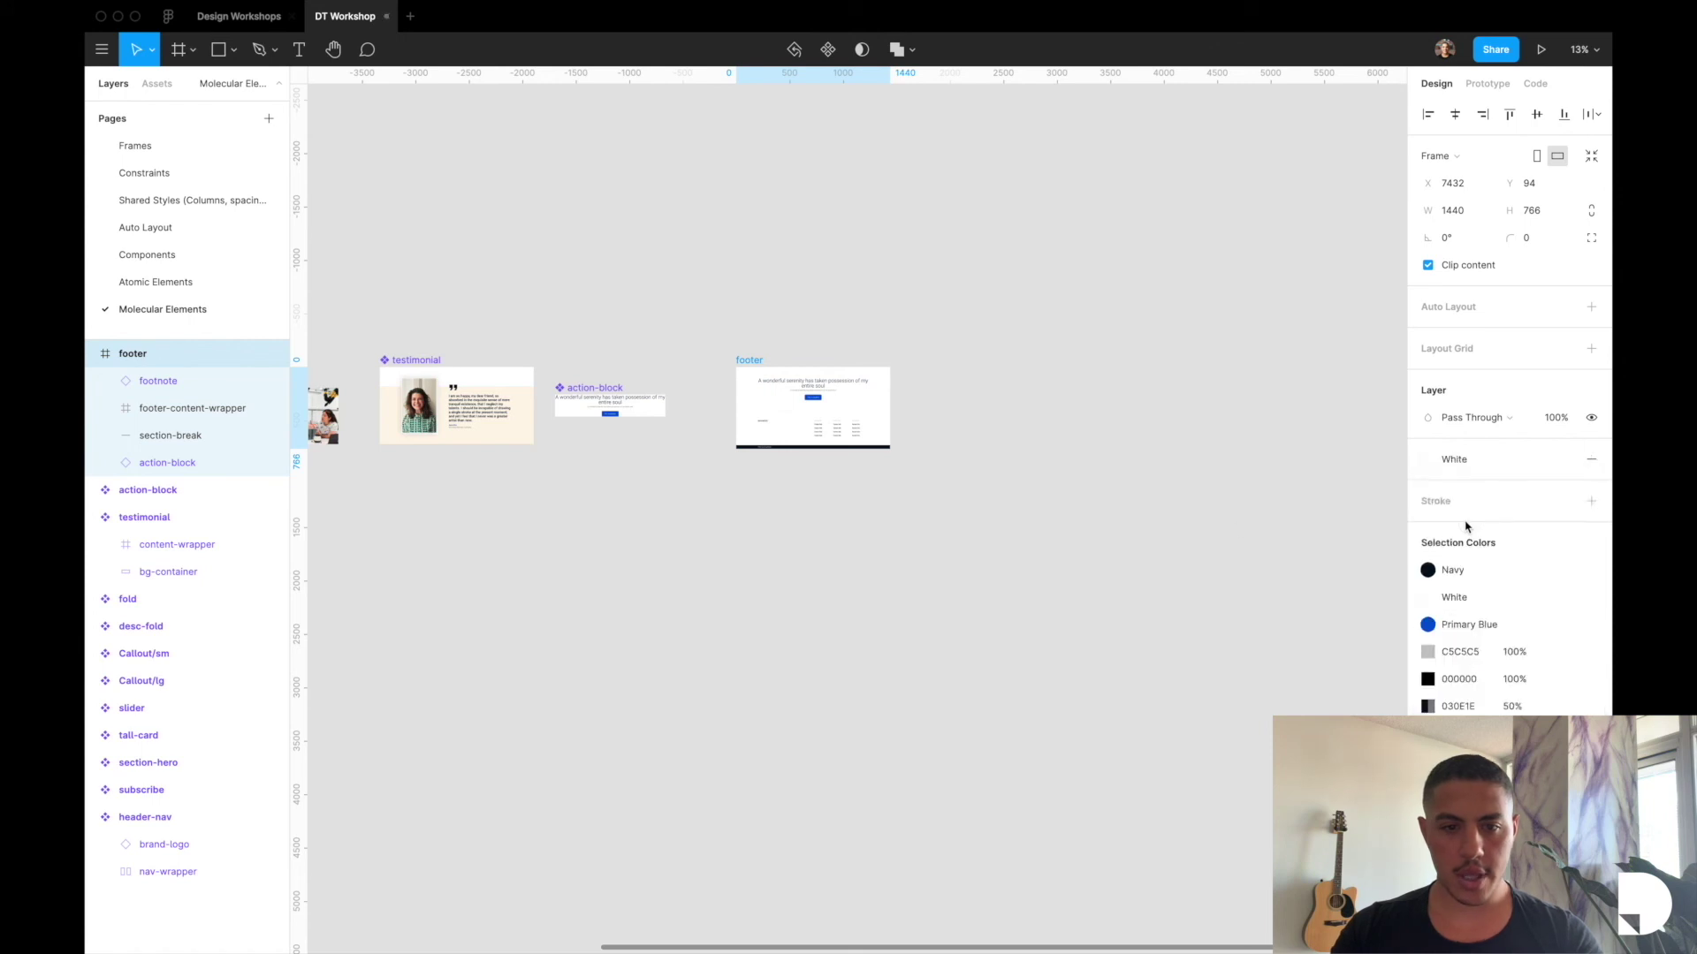
pyautogui.click(826, 50)
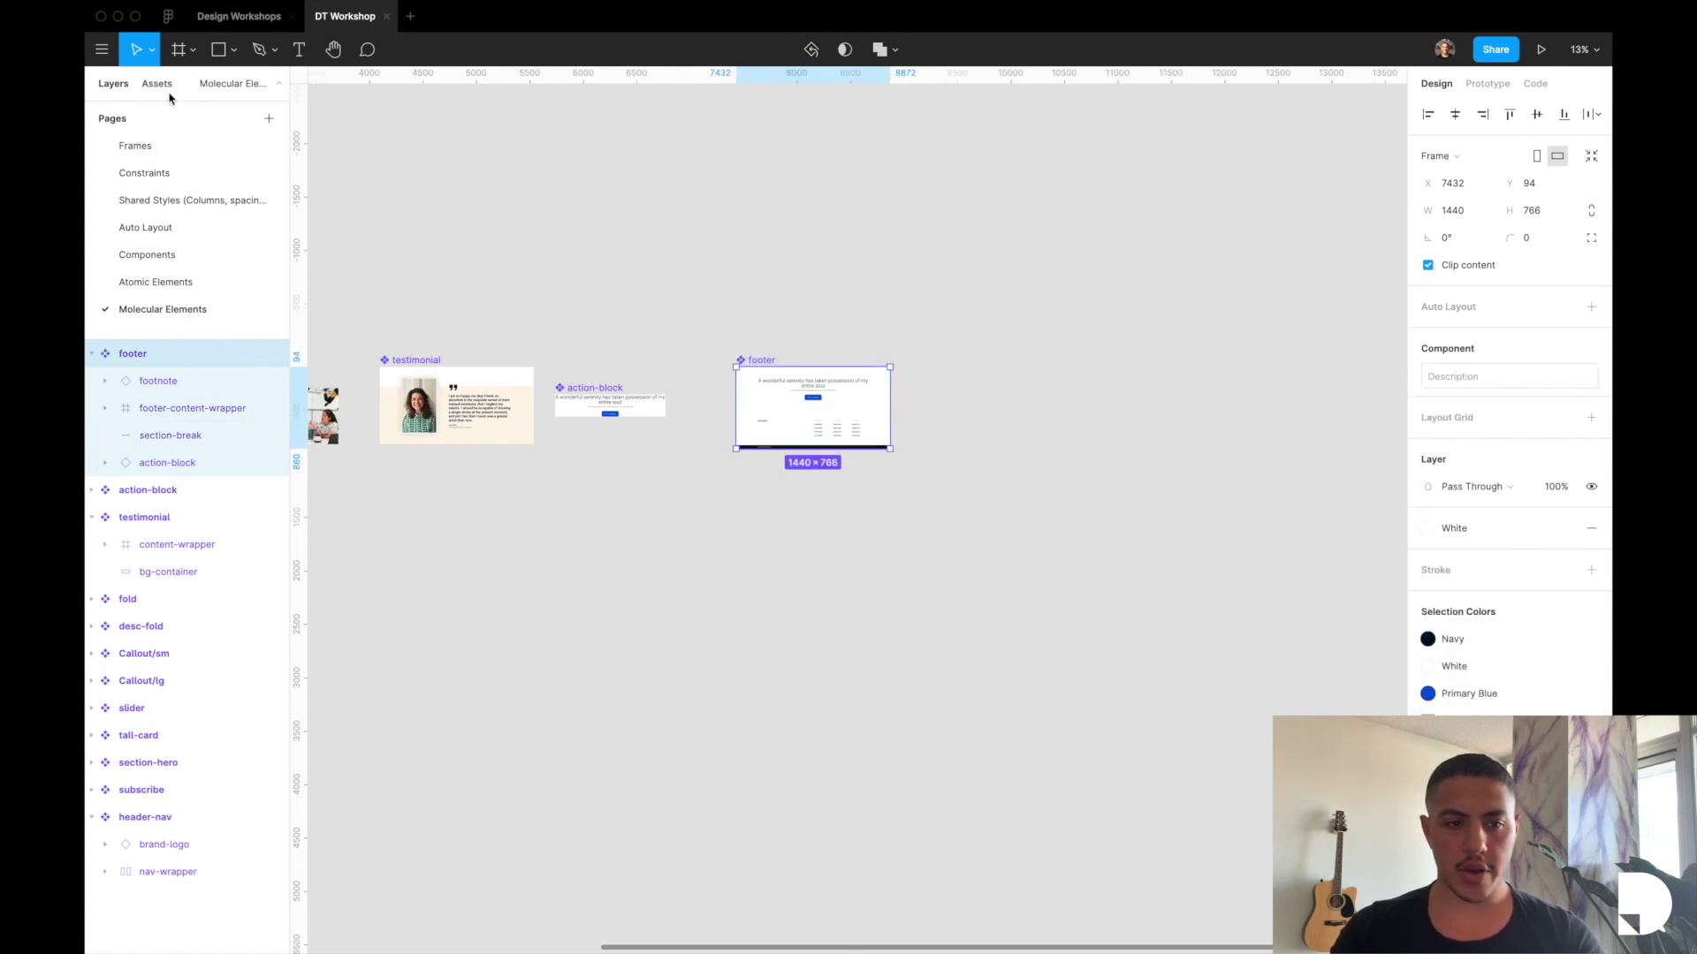
# Place a footer instance in Desktop - 1 at X 0, Y 4561, below the testimonial section.
pyautogui.click(161, 253)
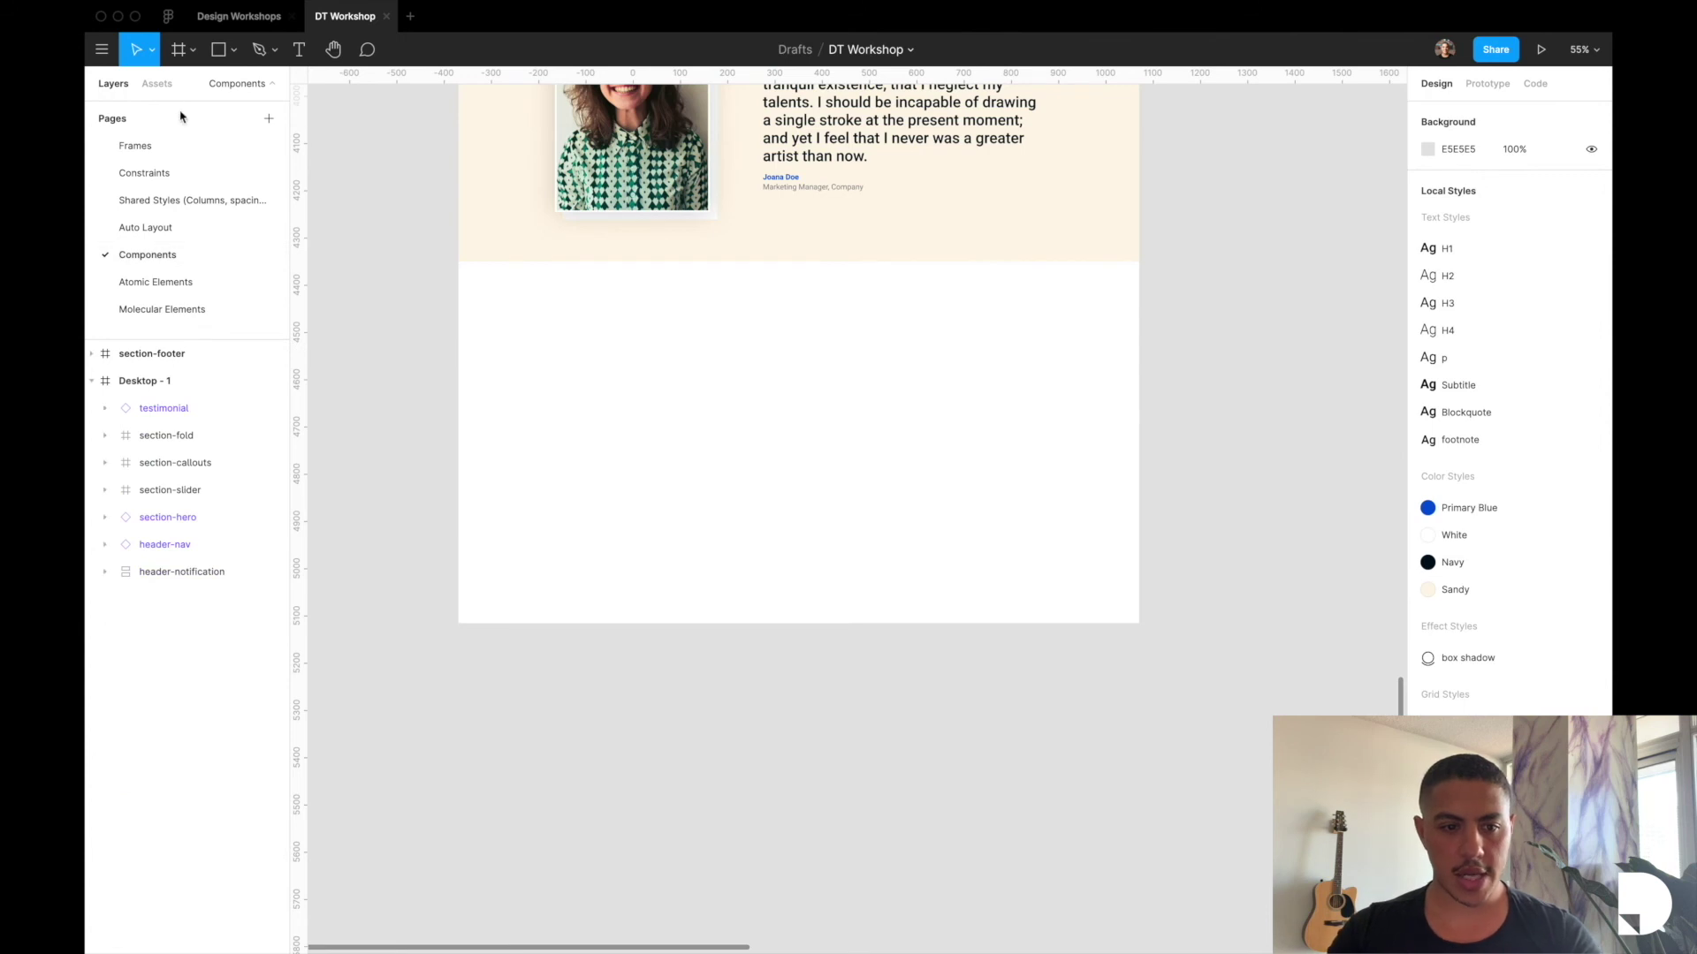
pyautogui.click(156, 83)
pyautogui.scroll(-5, 273, 553)
pyautogui.moveTo(228, 550); pyautogui.dragTo(711, 371)
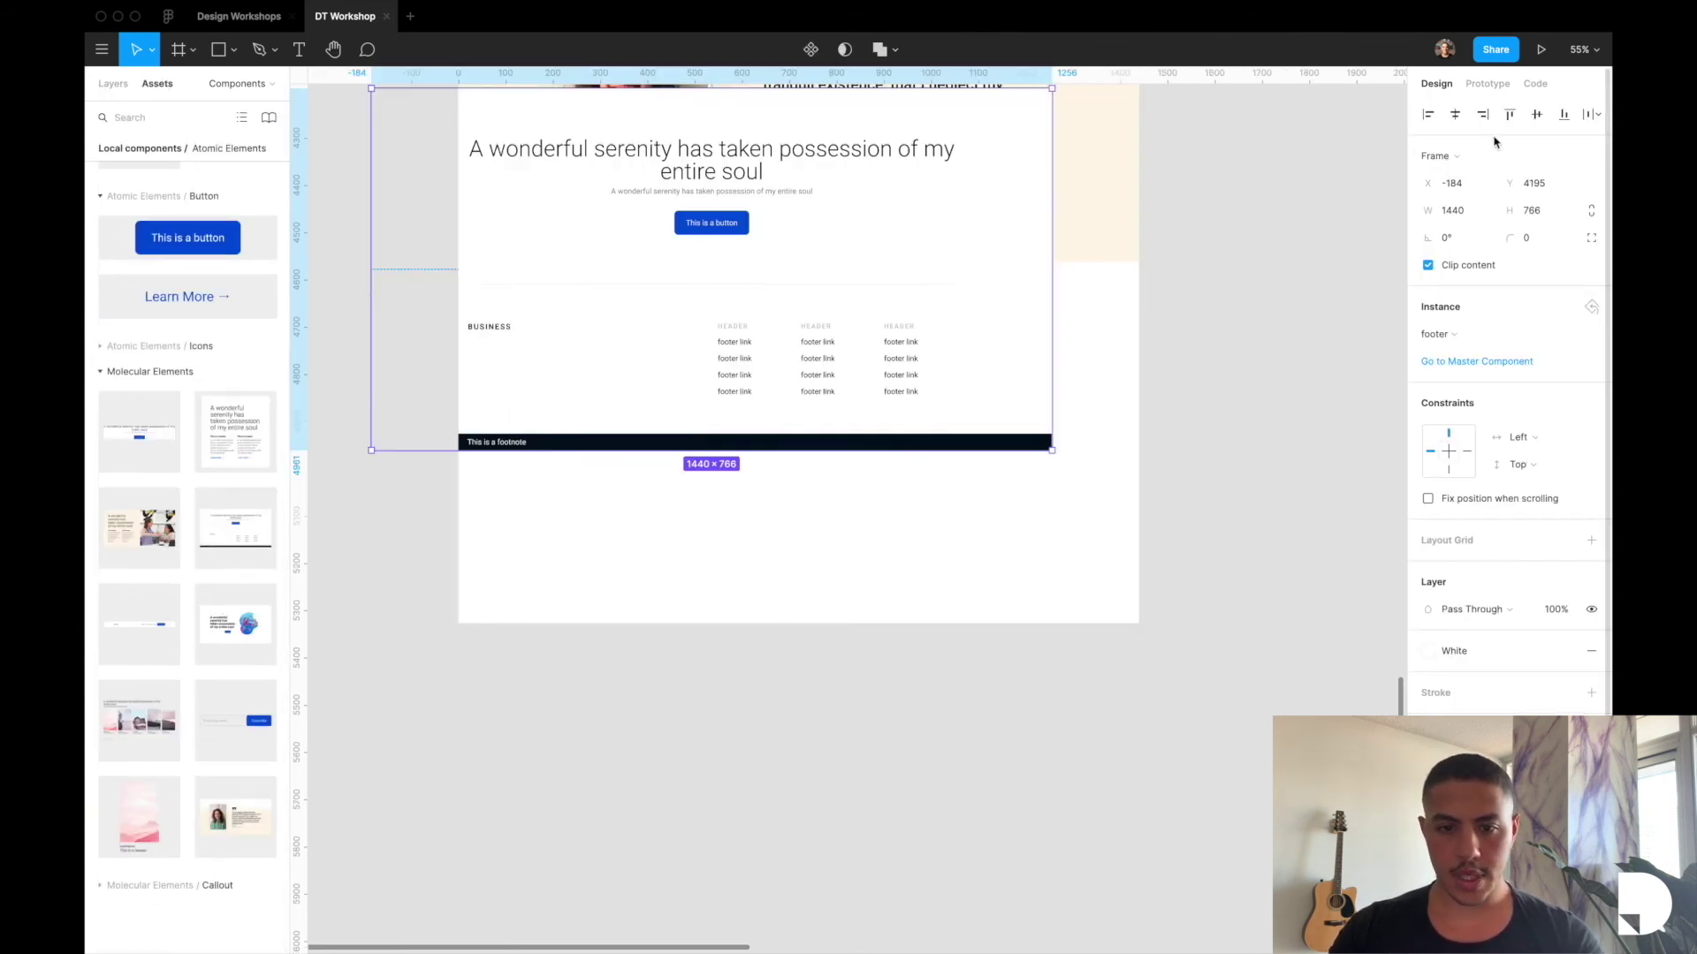
pyautogui.click(1455, 114)
pyautogui.moveTo(806, 311); pyautogui.dragTo(808, 438)
pyautogui.hotkey('alt', '1')
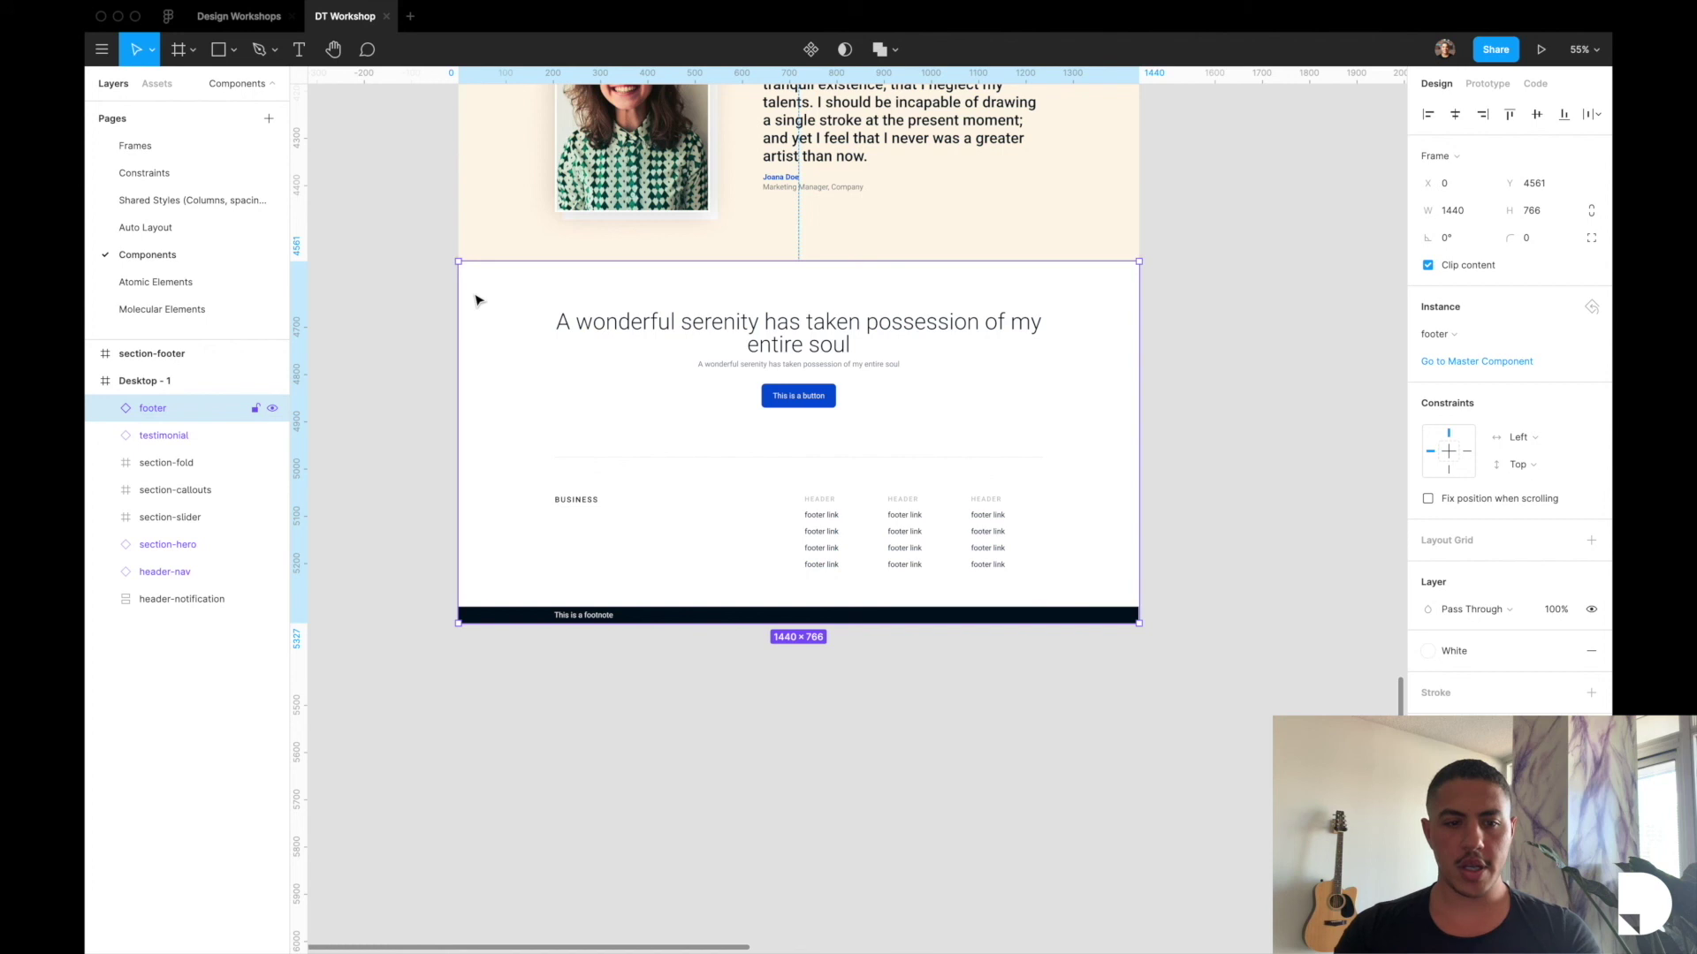
pyautogui.click(166, 386)
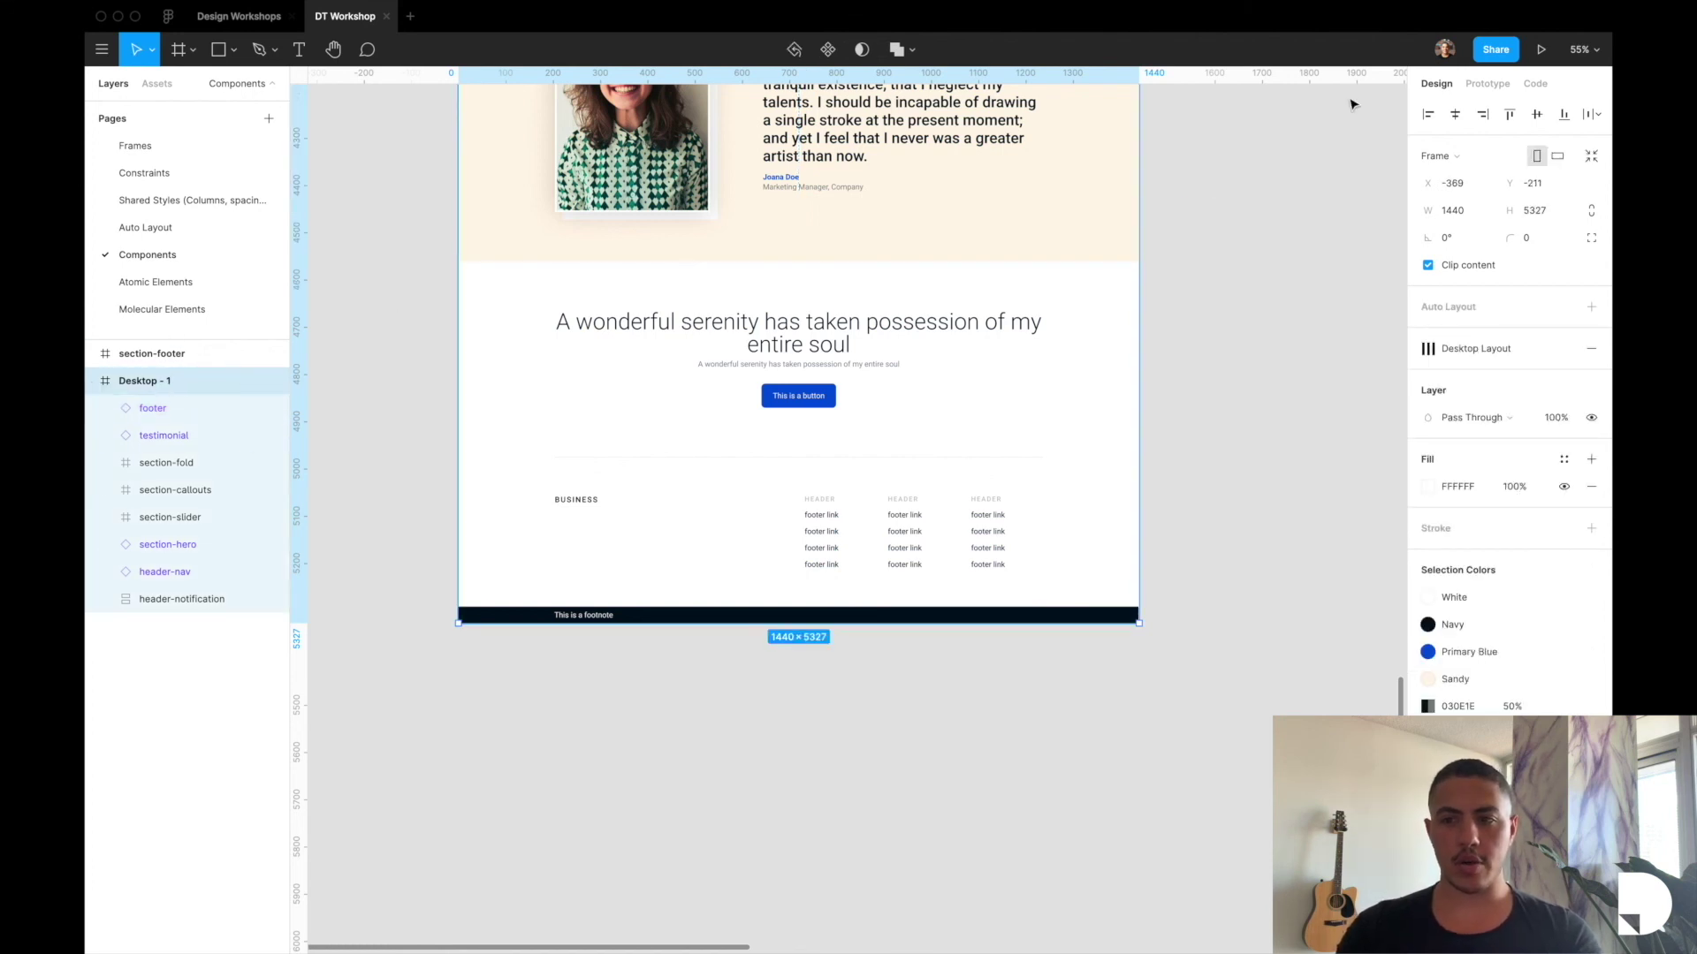
# Present Desktop - 1 and scroll past the testimonial to the footer's call-to-action and link columns.
pyautogui.click(1541, 49)
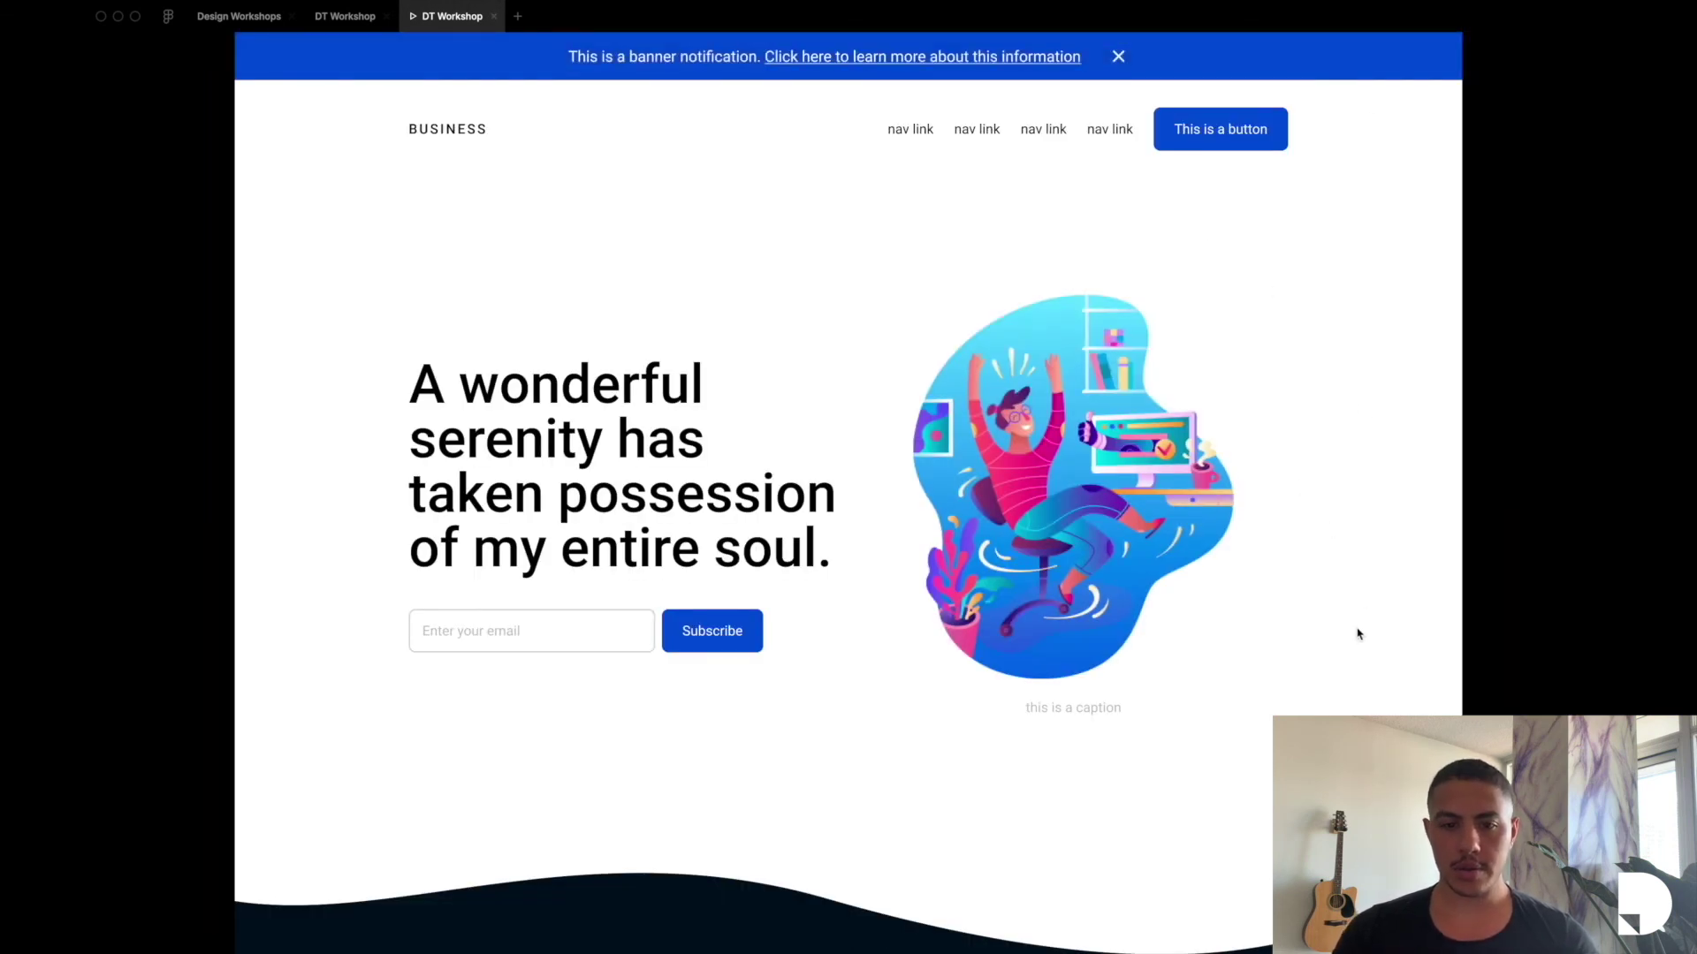
pyautogui.scroll(-10, 1436, 608)
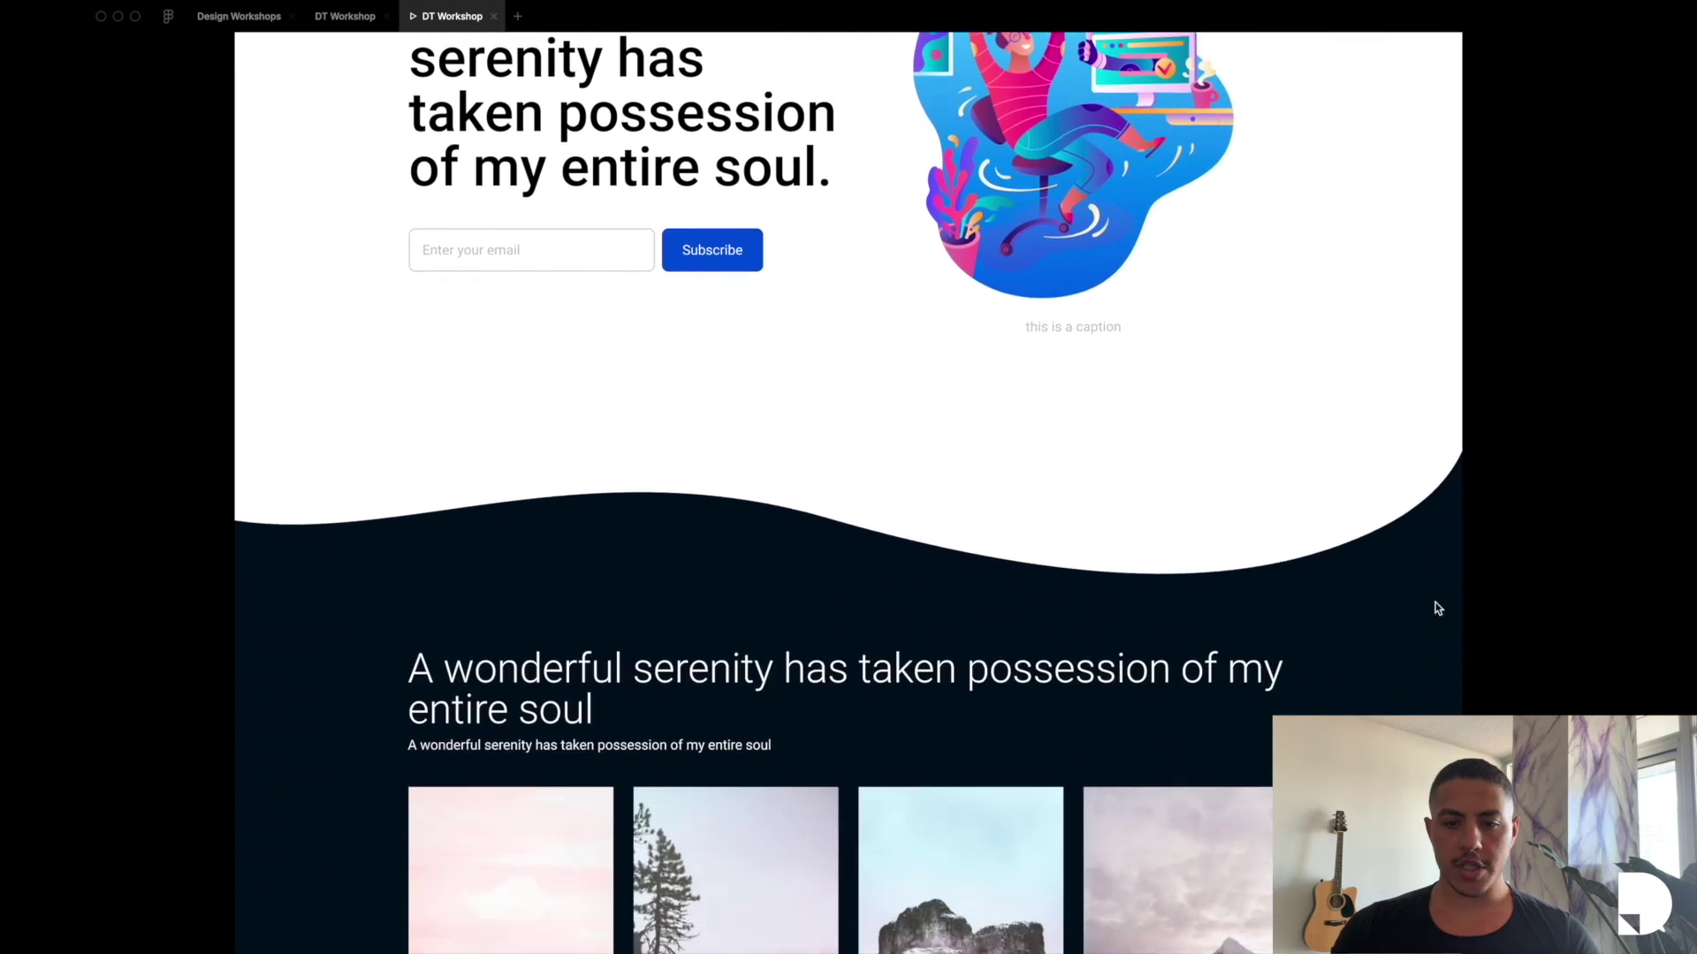
pyautogui.scroll(-1, 1436, 608)
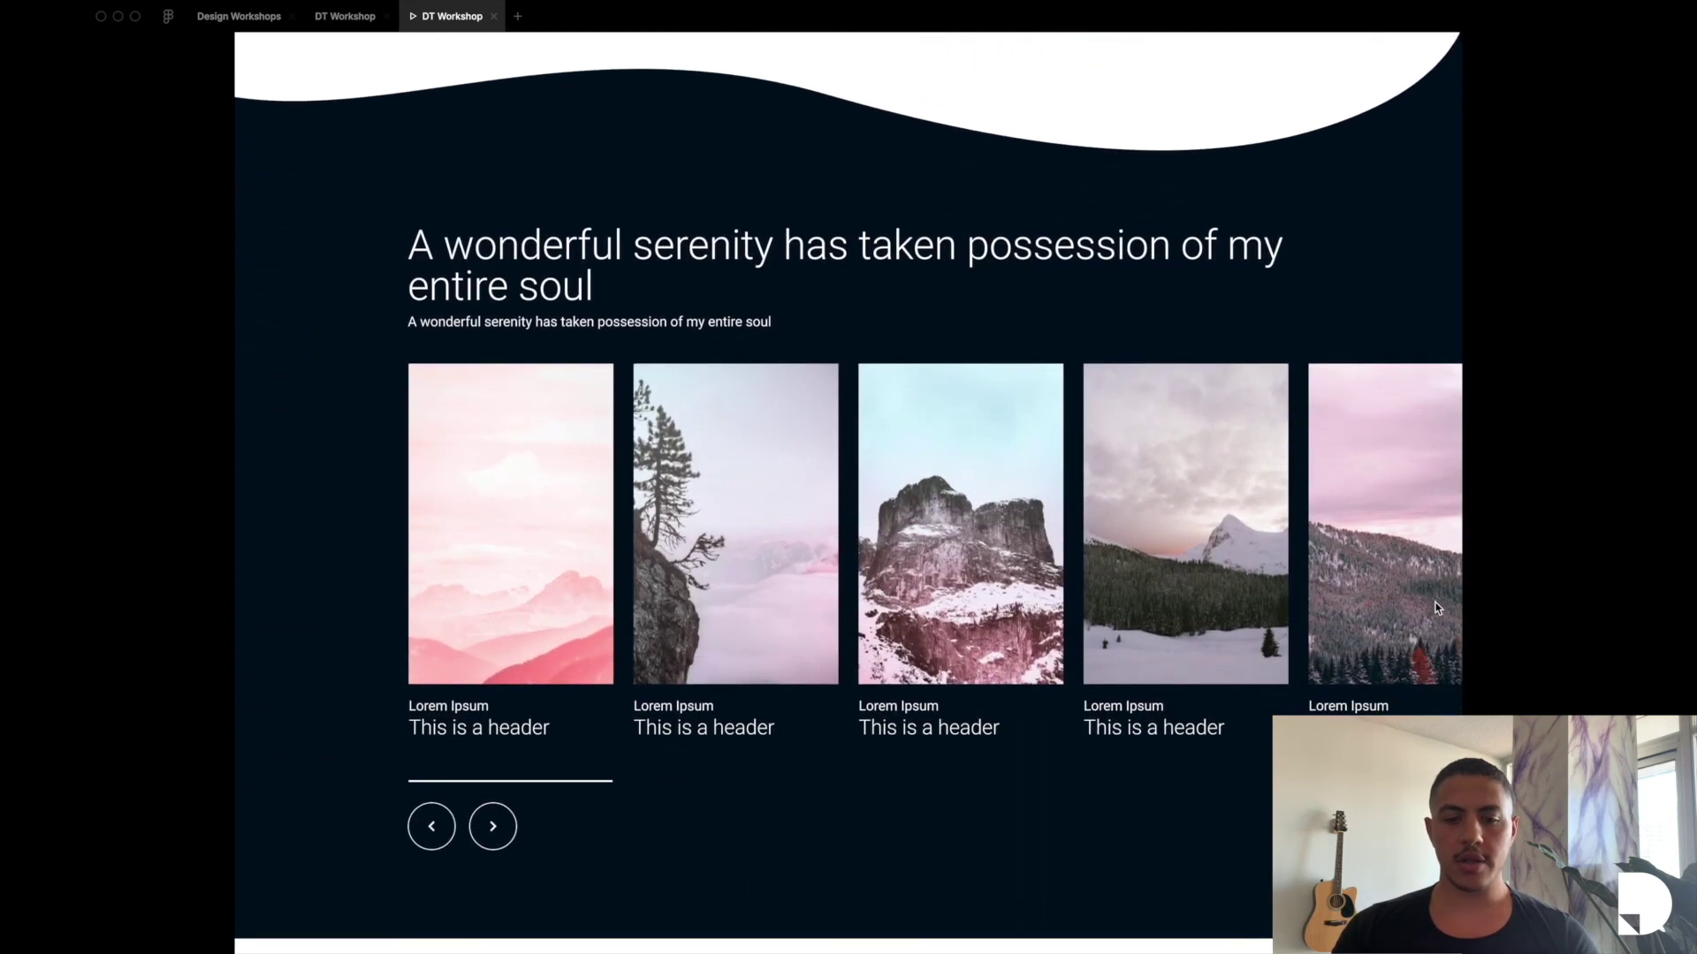
pyautogui.scroll(-9, 1436, 608)
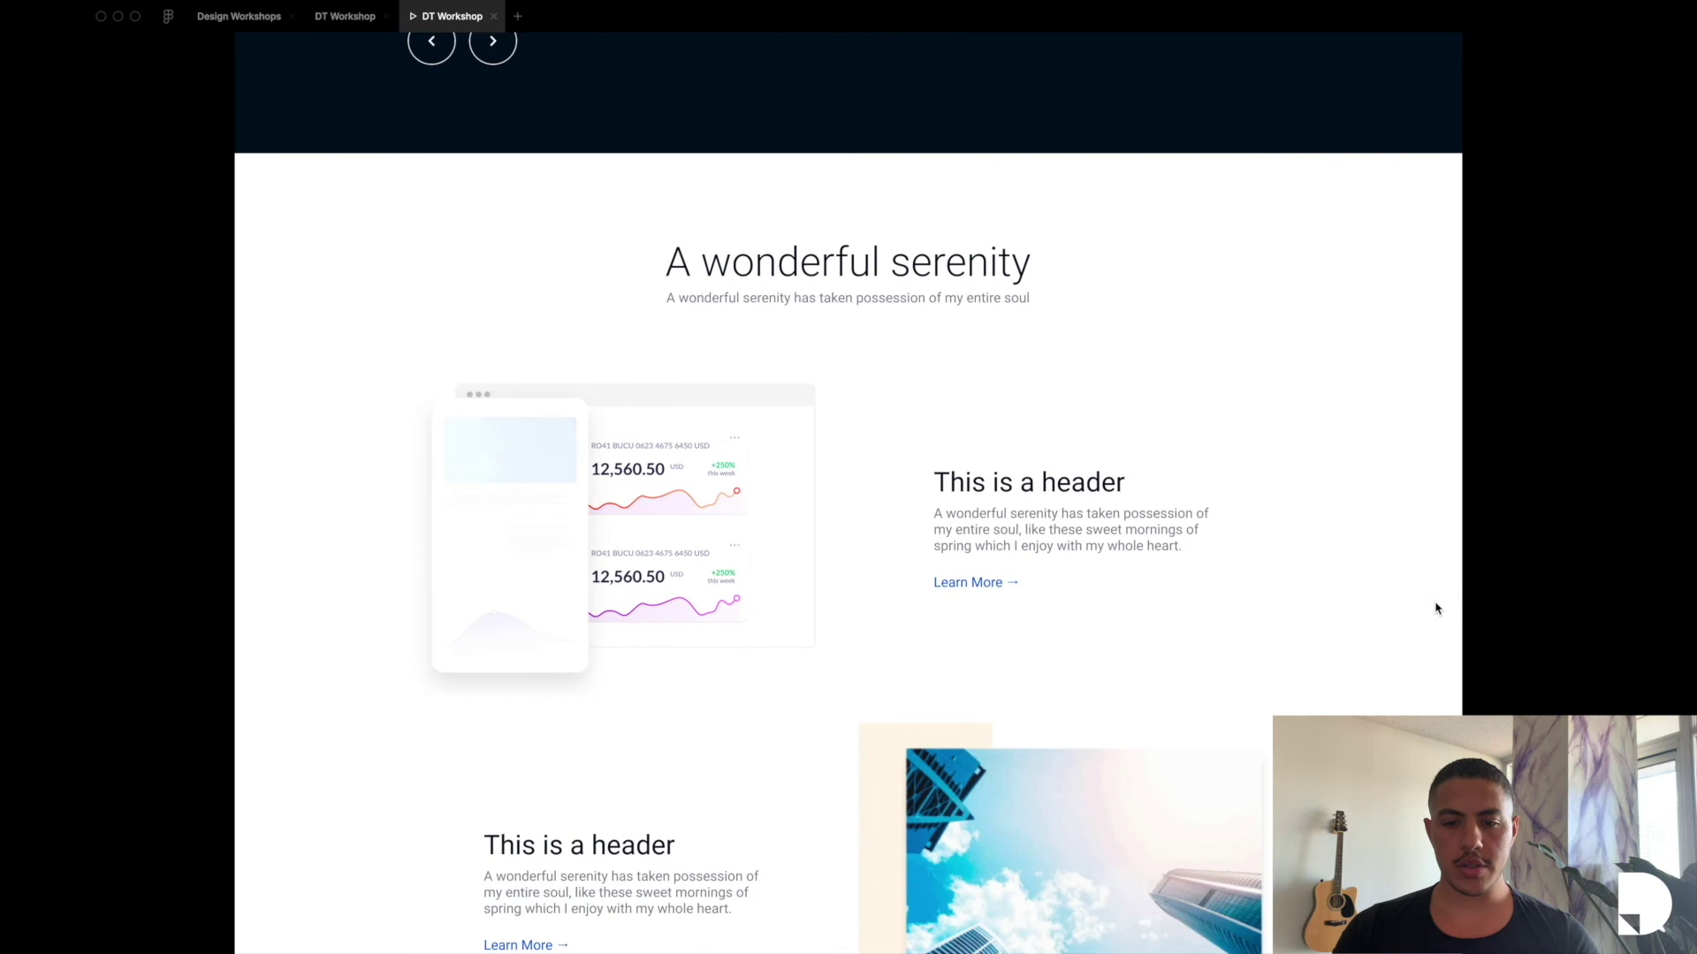
pyautogui.scroll(-2, 1435, 608)
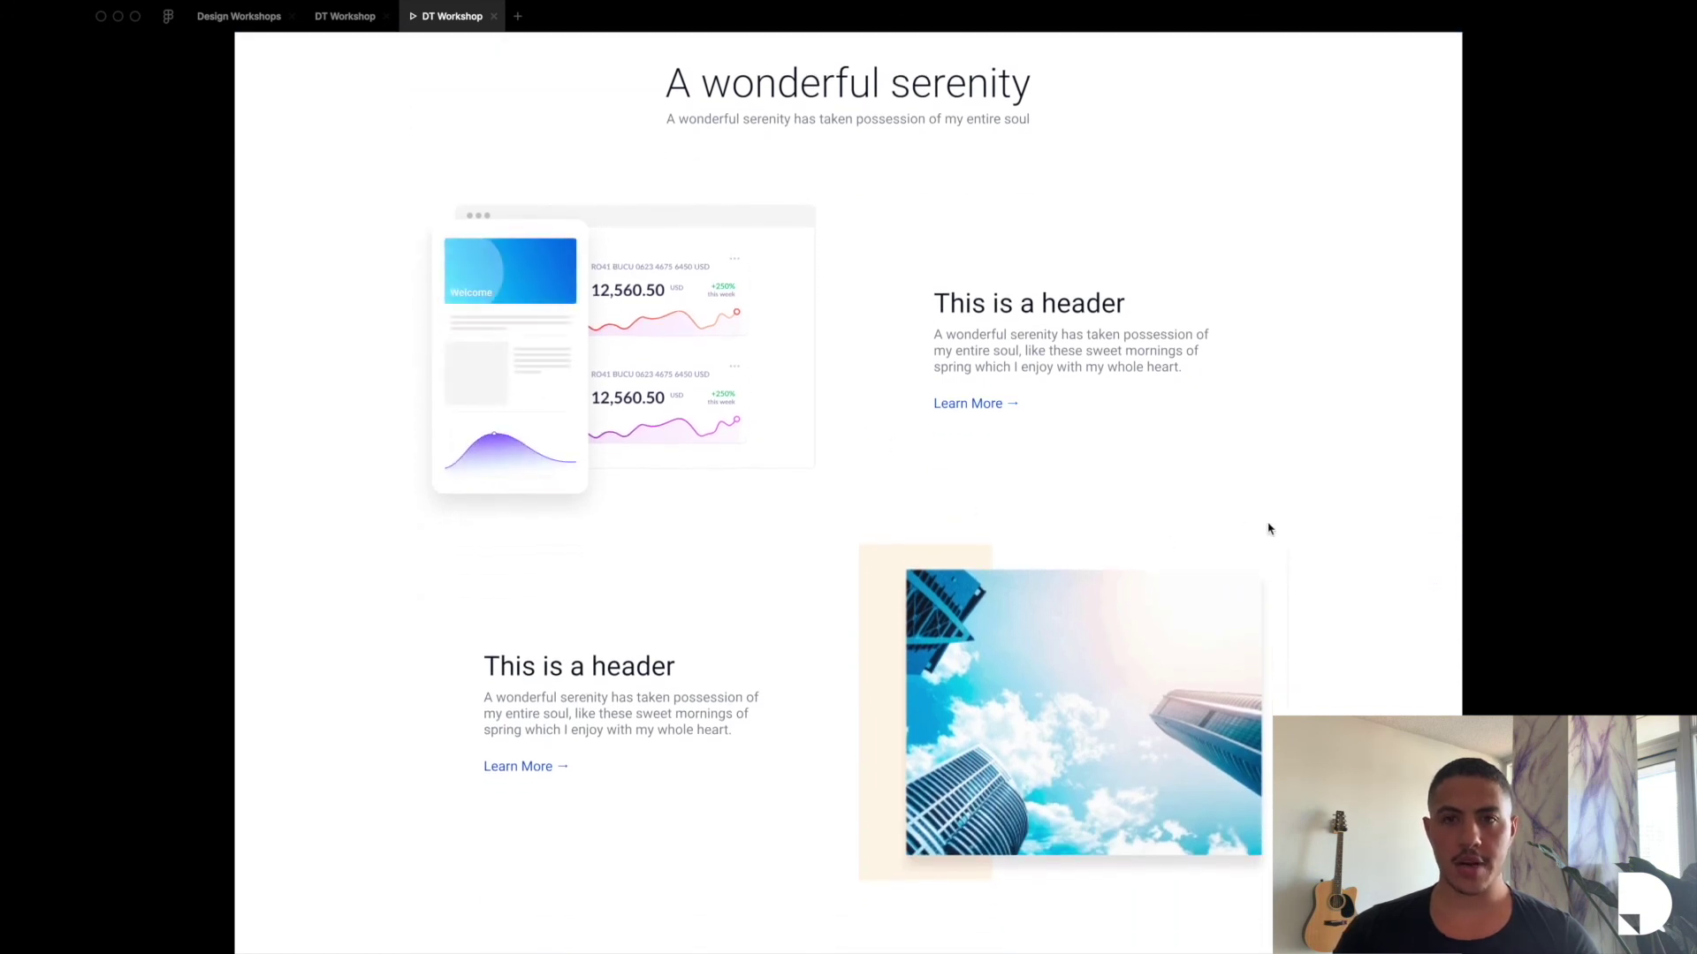
pyautogui.scroll(-5, 1268, 527)
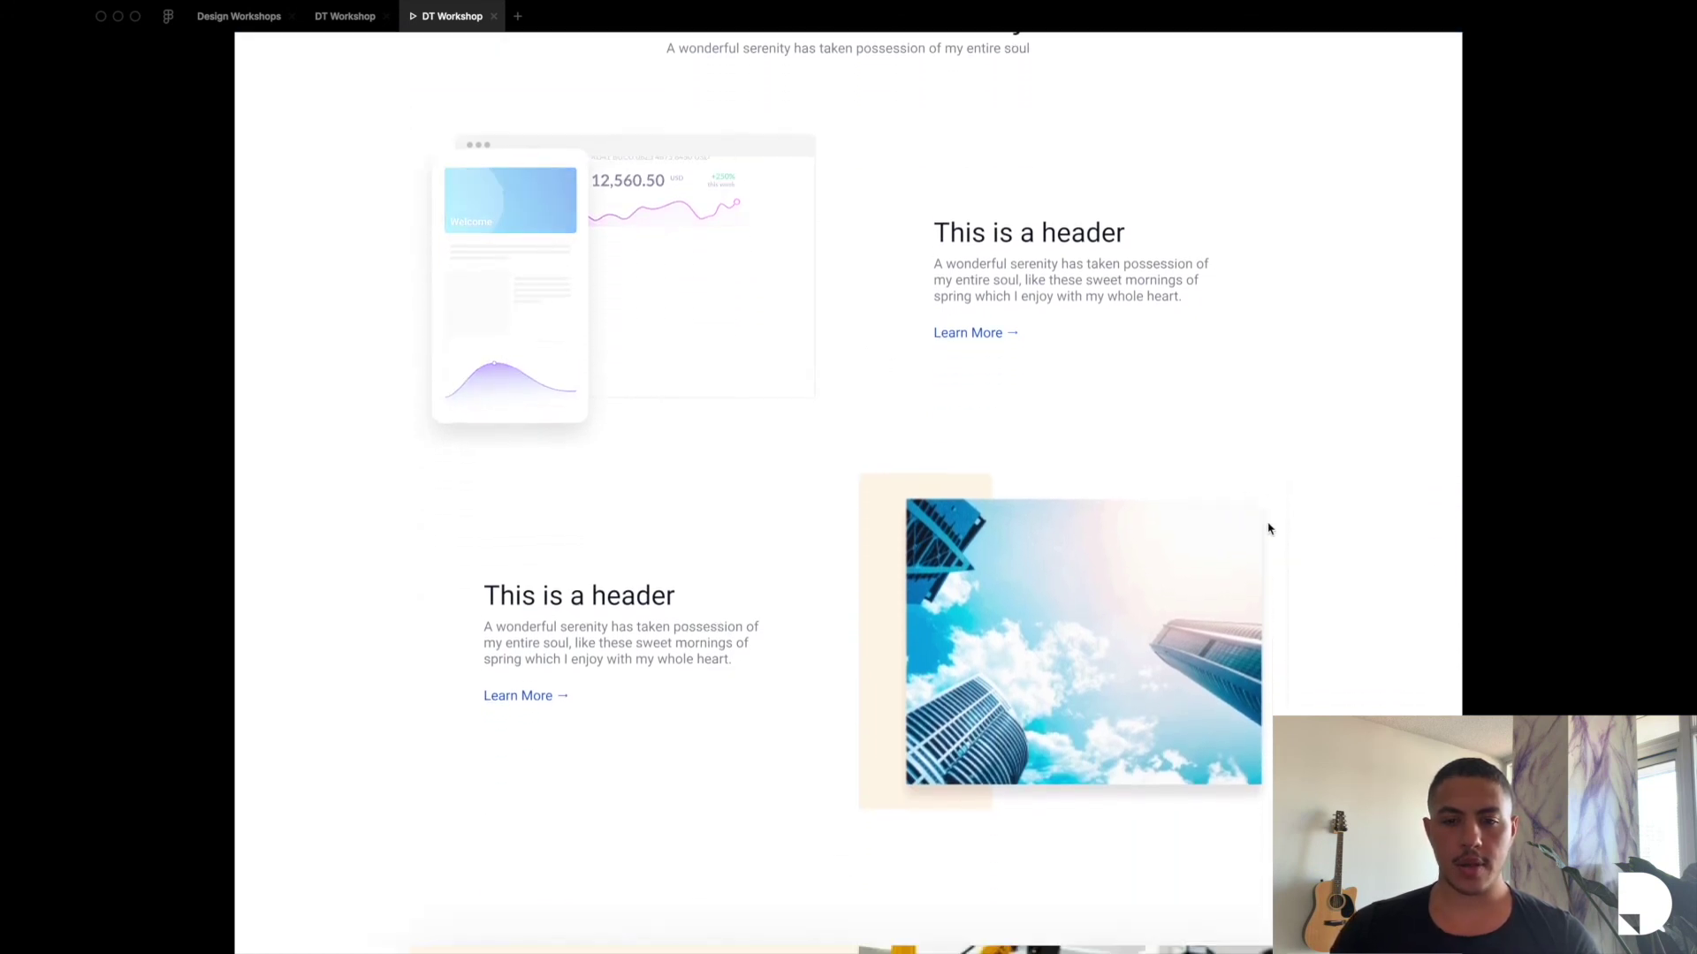
pyautogui.scroll(-3, 1268, 529)
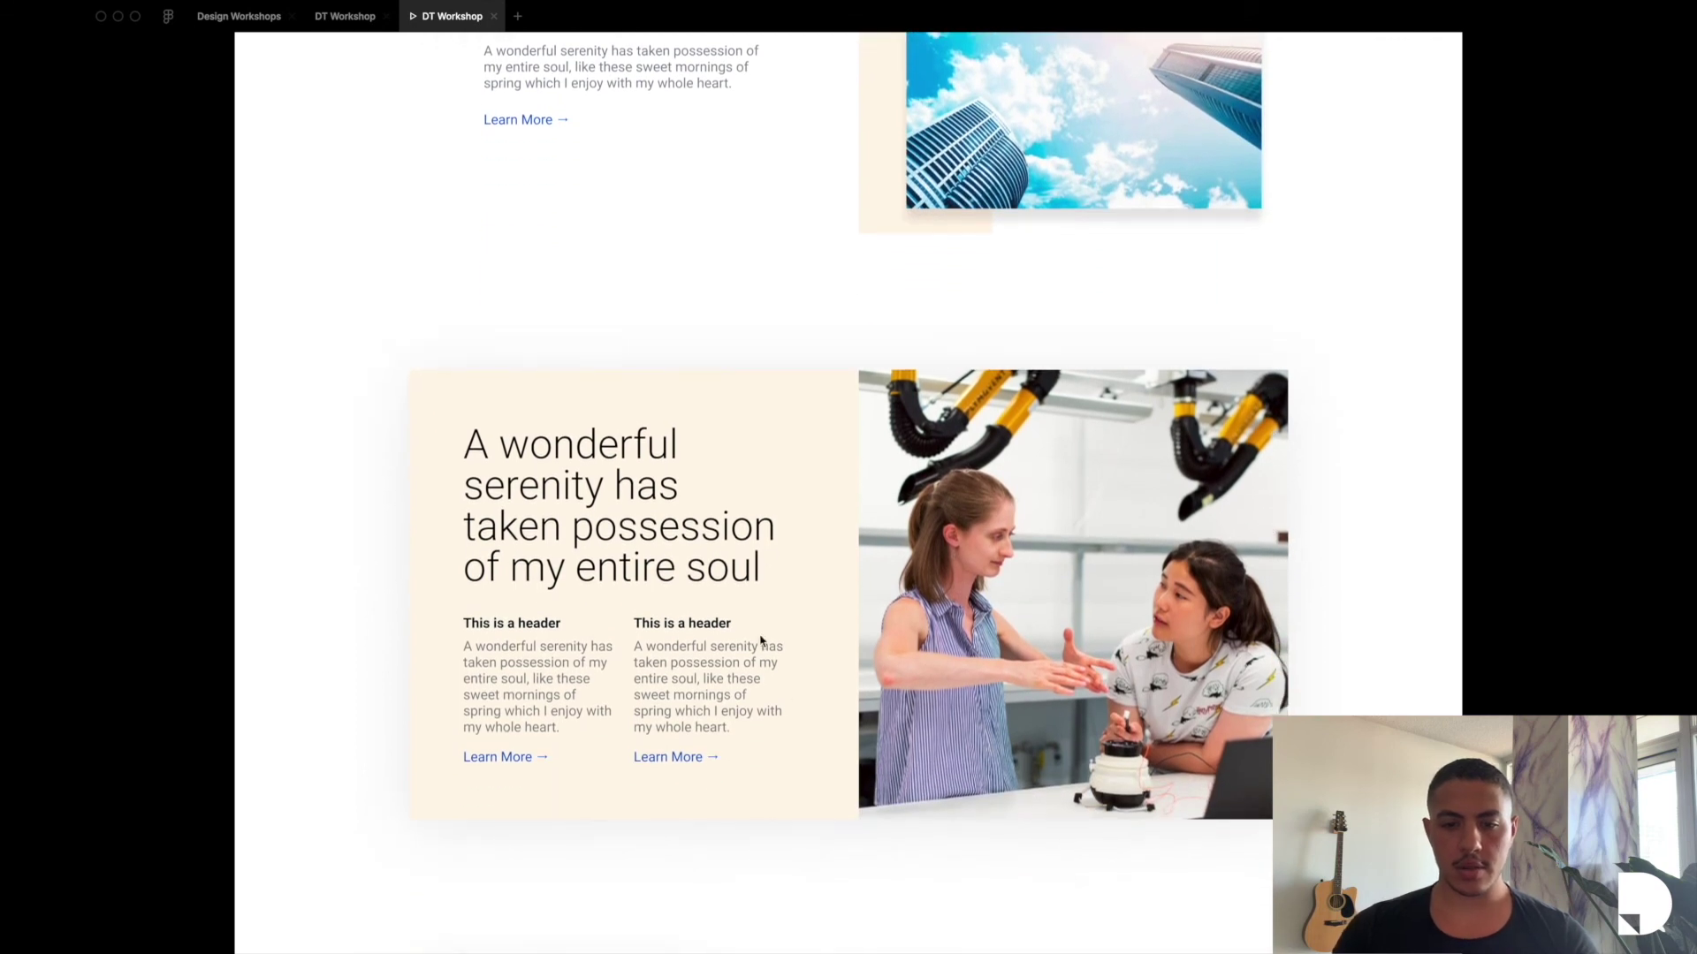
pyautogui.scroll(-7, 759, 641)
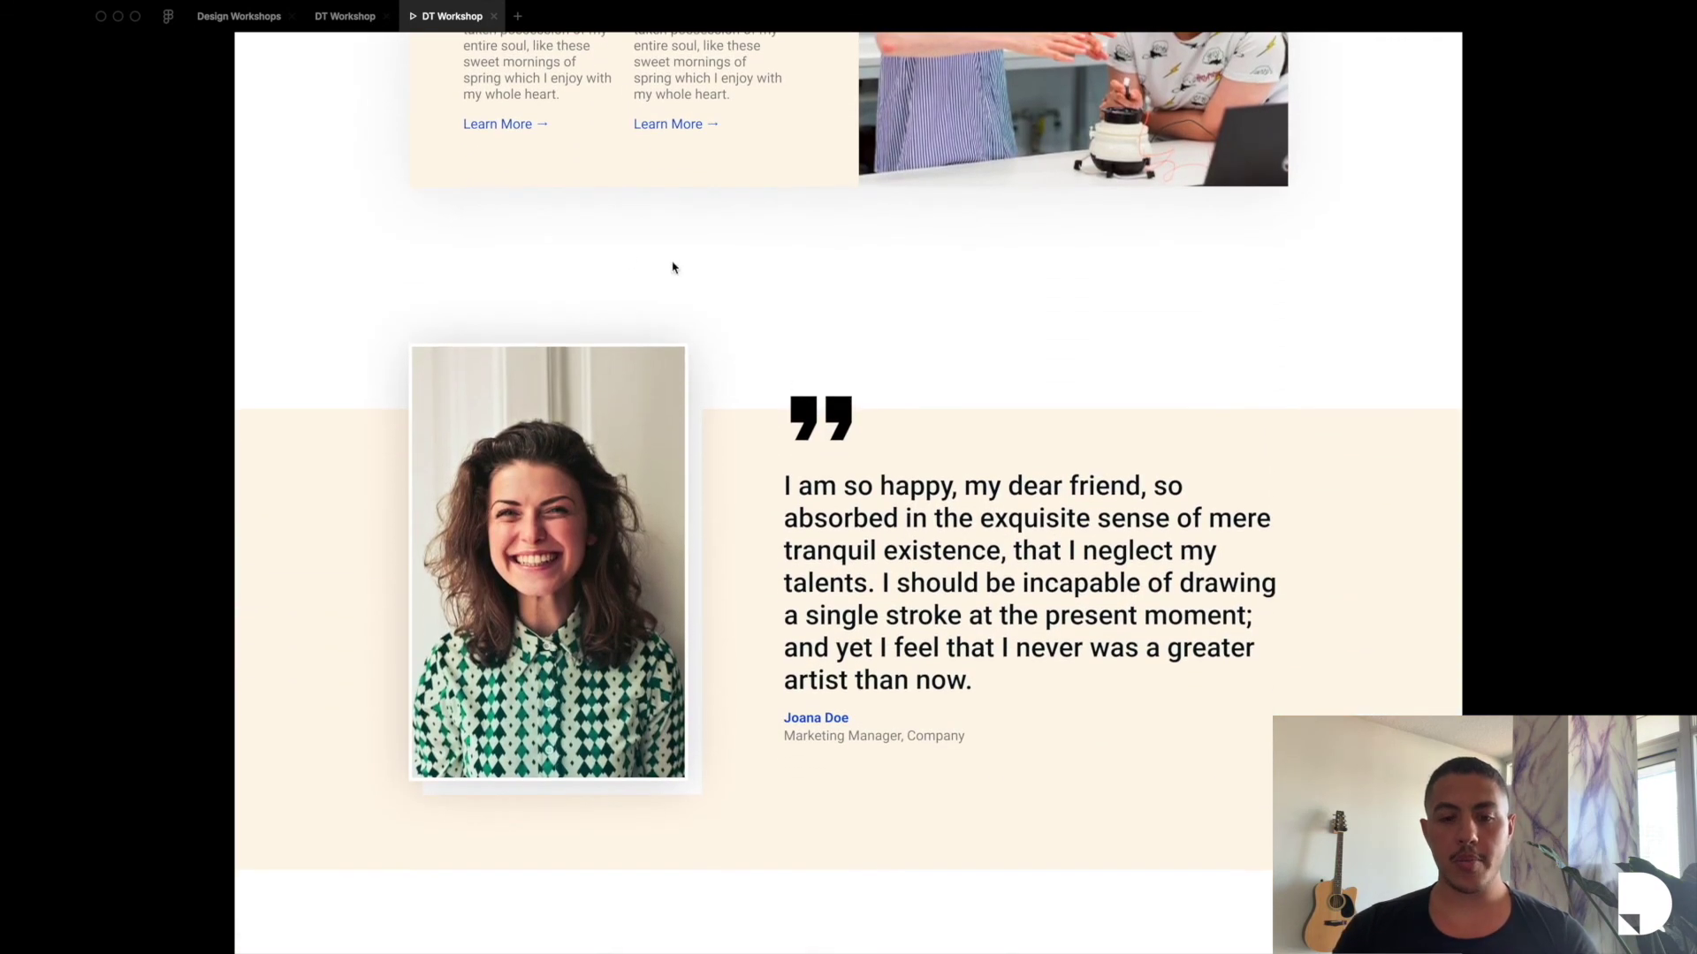
pyautogui.scroll(-6, 806, 501)
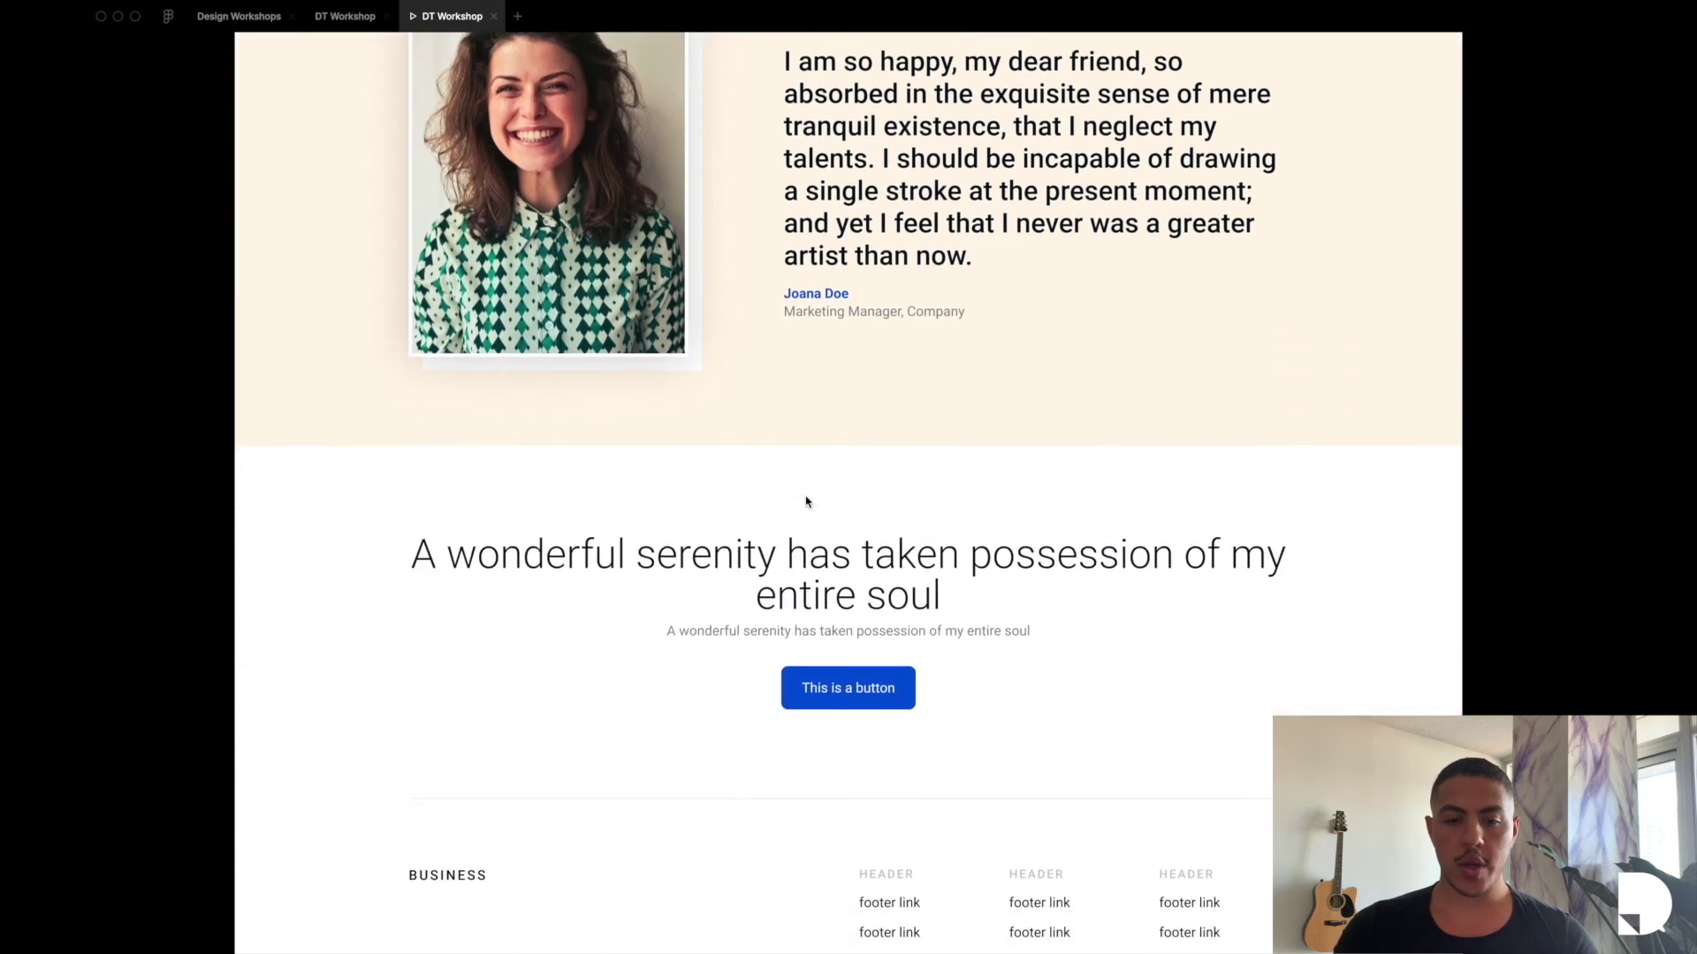